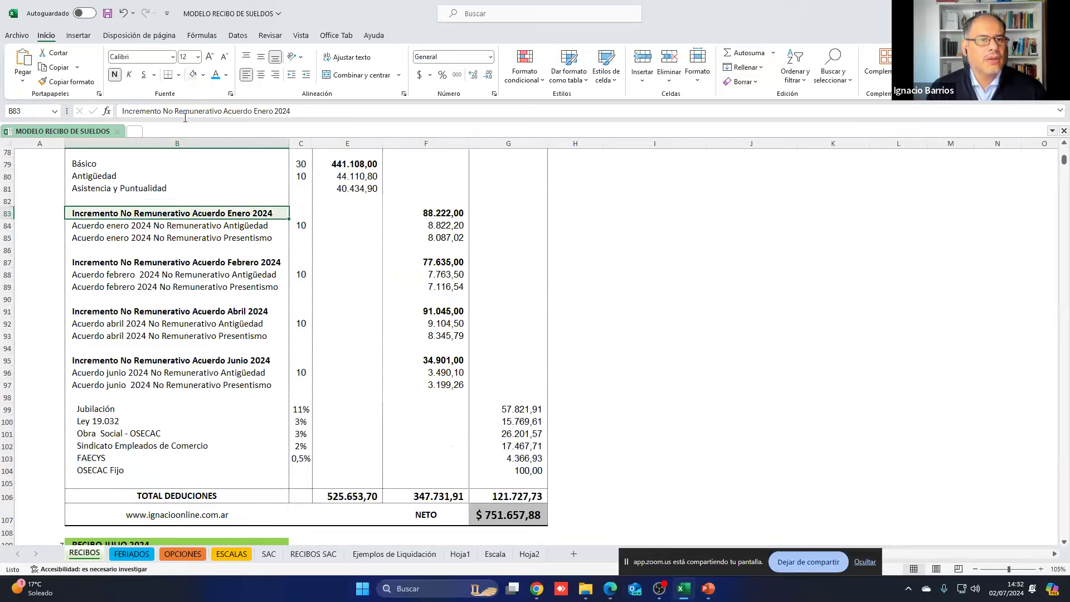
Step: Fill the February and April 2024 non-remunerative increase headings in the June receipt with the same light green as January's
left_click(144, 261)
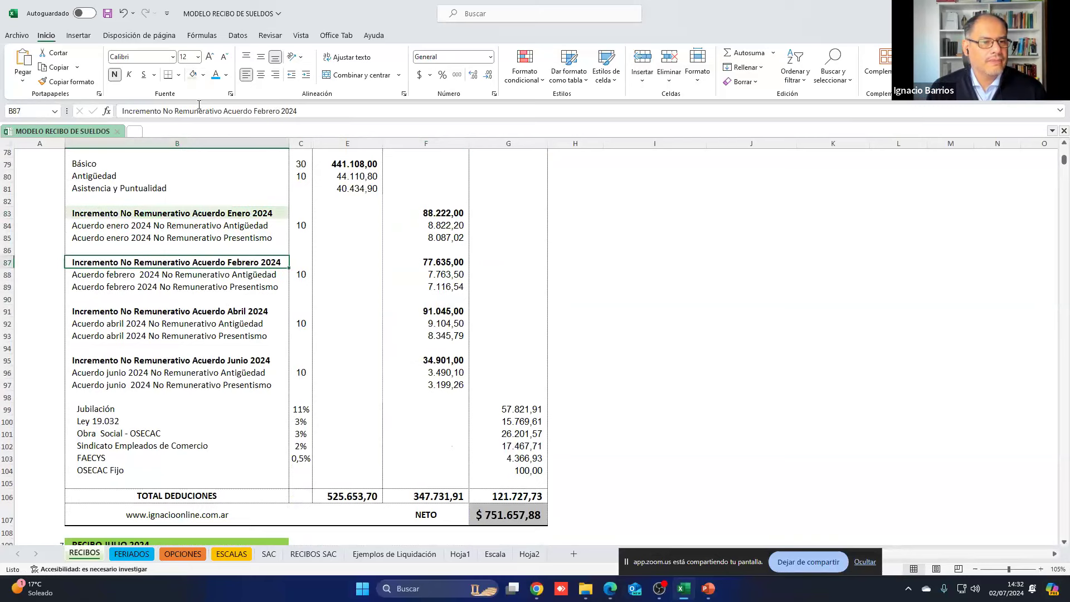
left_click(192, 75)
left_click(189, 310)
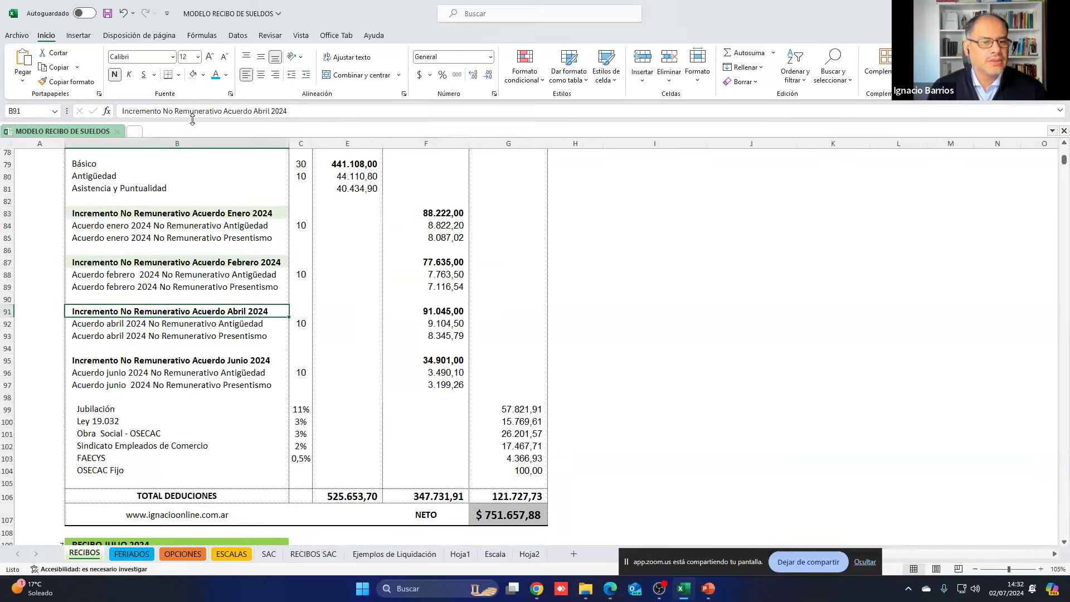
left_click(192, 74)
Step: Fill the Incremento No Remunerativo Acuerdo Junio 2024 heading with yellow
left_click(179, 363)
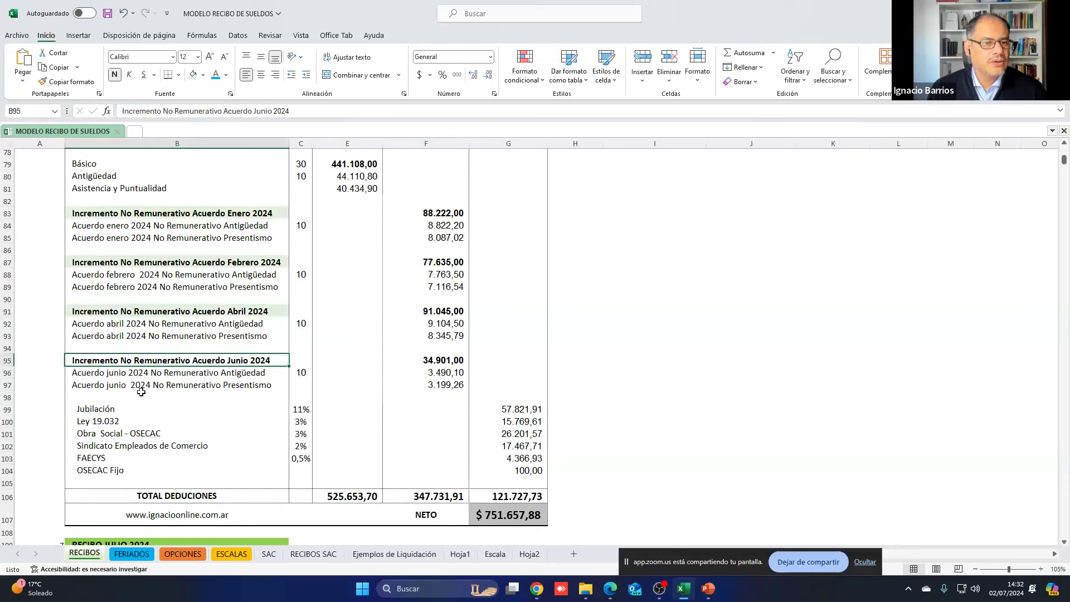
left_click(204, 74)
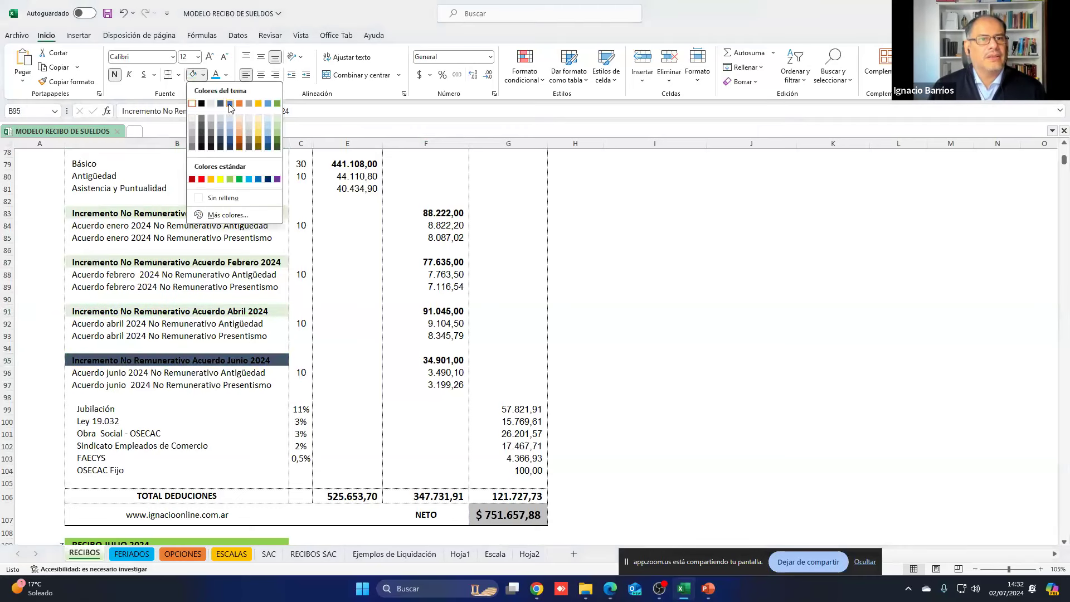
left_click(221, 179)
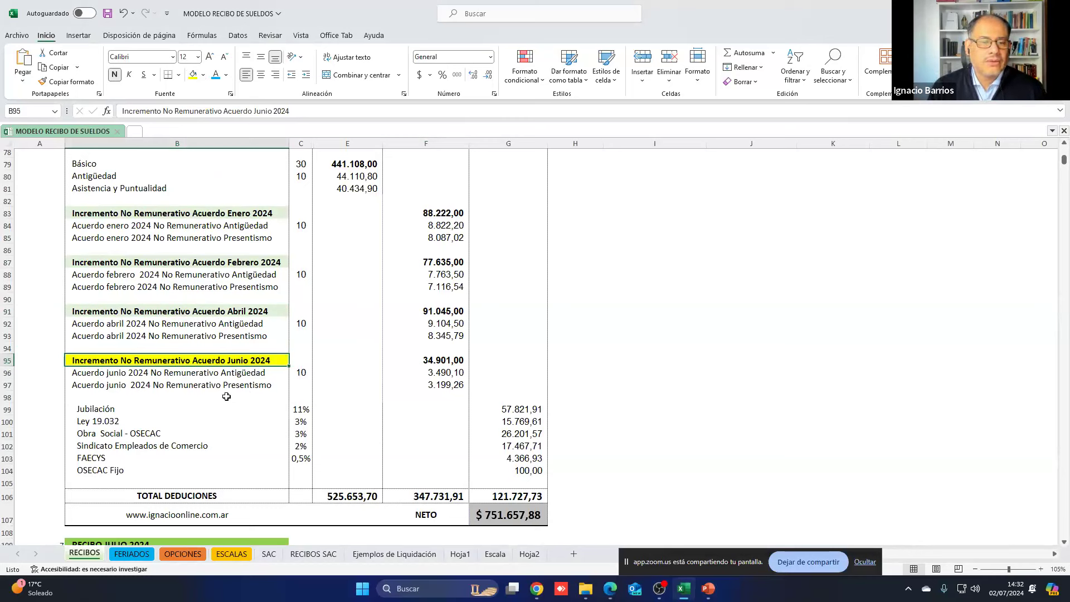
Step: Review the January to June non-remunerative agreement concepts and their amounts in the June receipt
left_click_drag(248, 218, 276, 393)
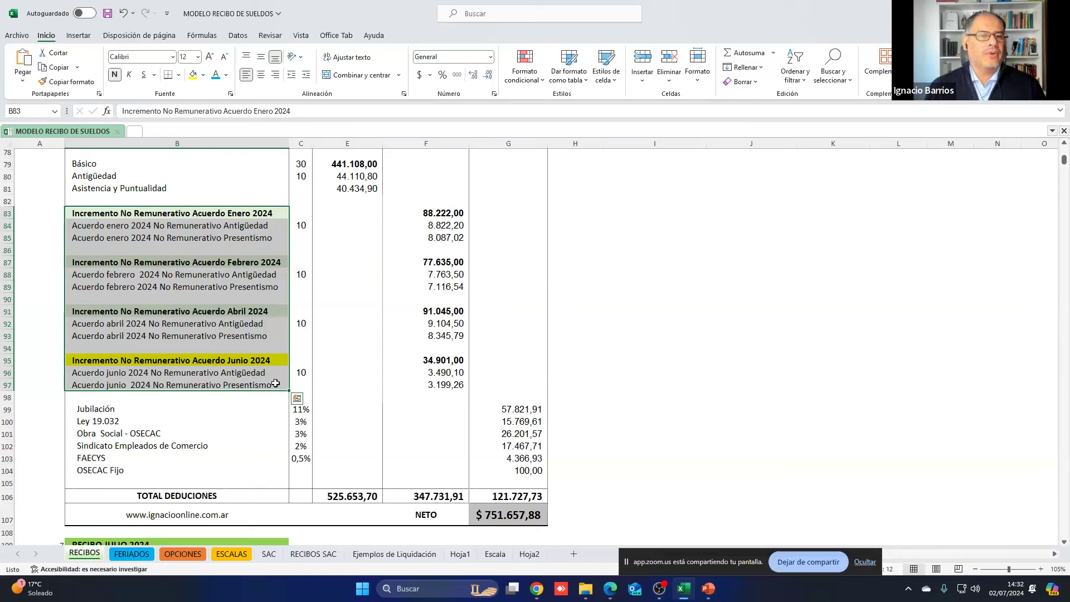
left_click(249, 216)
left_click(240, 261)
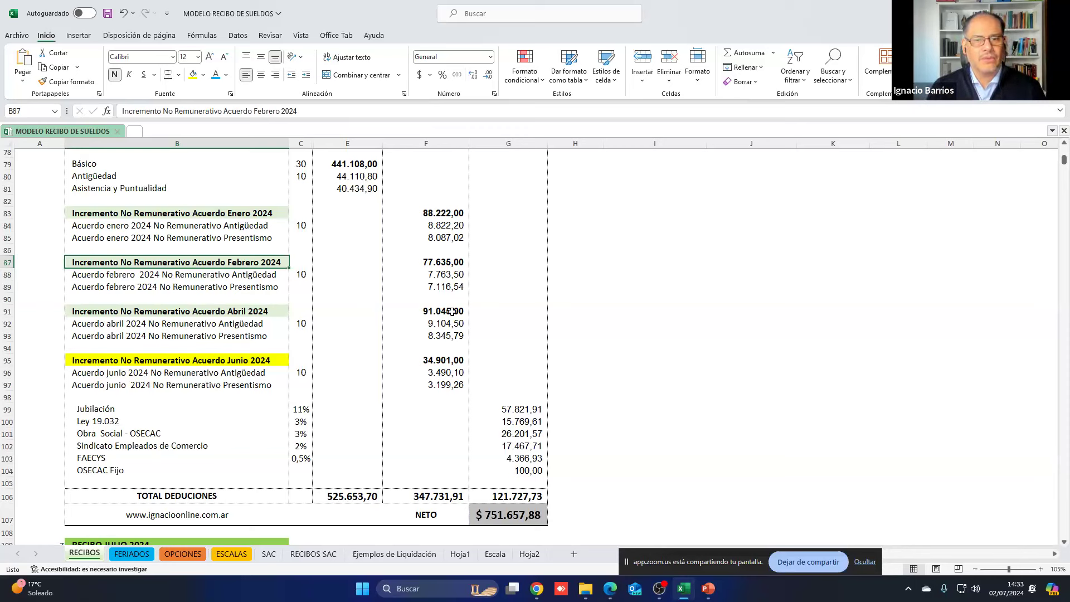
left_click_drag(446, 384, 226, 217)
left_click(226, 217)
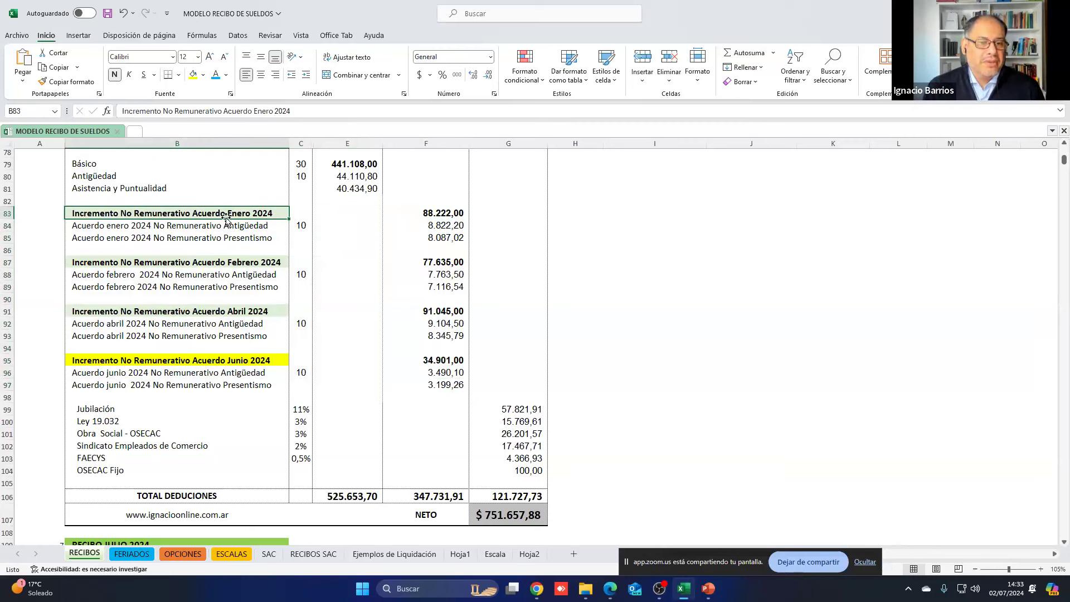
Step: On the OPCIONES sheet, examine the receipt that merges the Ene/Feb/Abr/Jun agreements, including its seniority, attendance and non-remunerative amounts
left_click(185, 555)
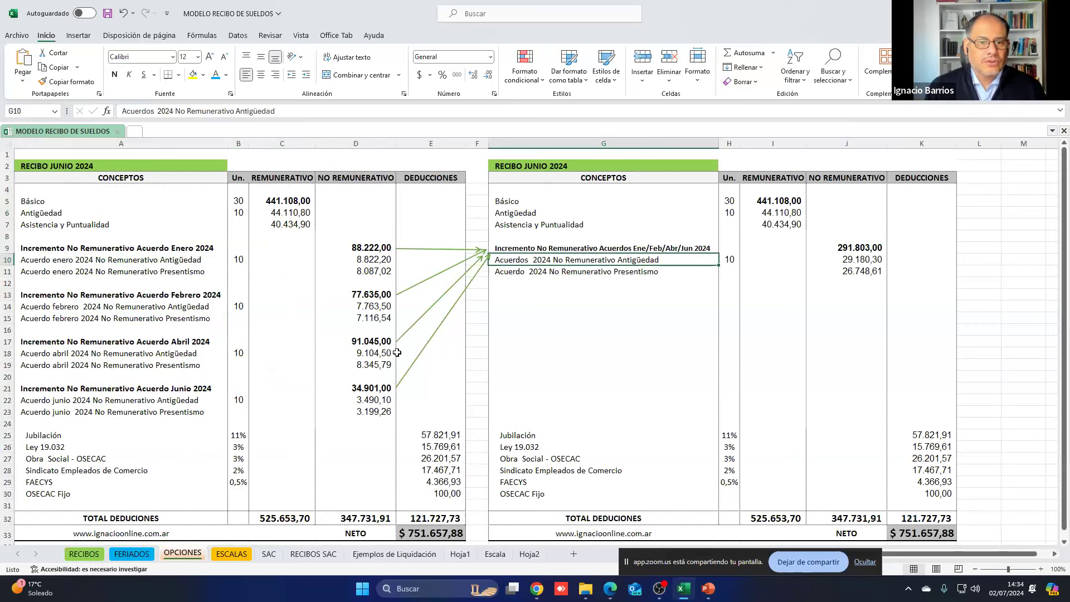
left_click(500, 248)
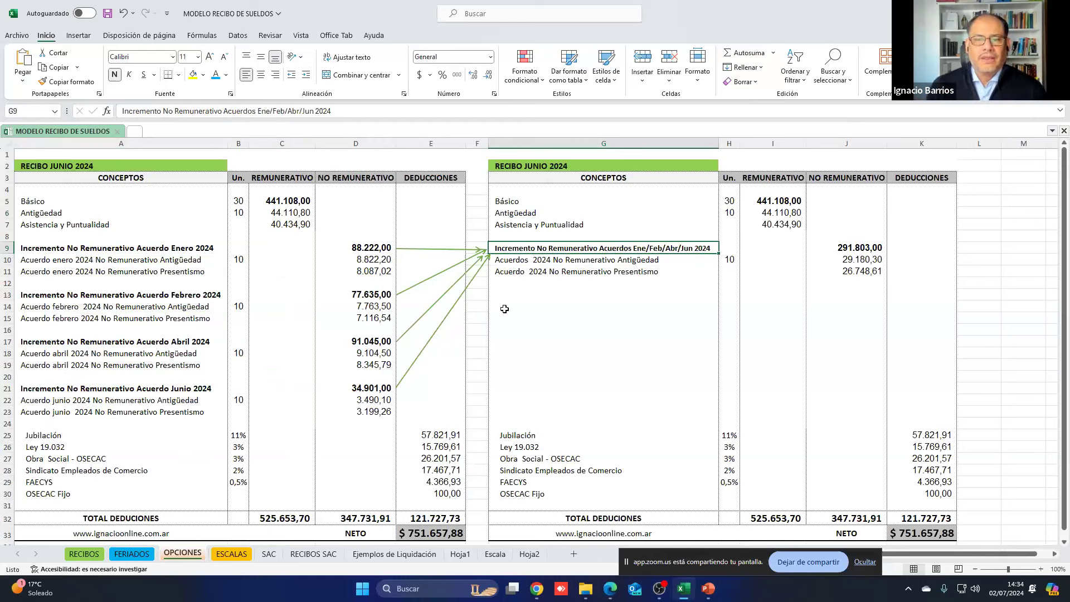
left_click_drag(589, 260, 588, 270)
key("ctrl+v")
left_click_drag(613, 260, 616, 266)
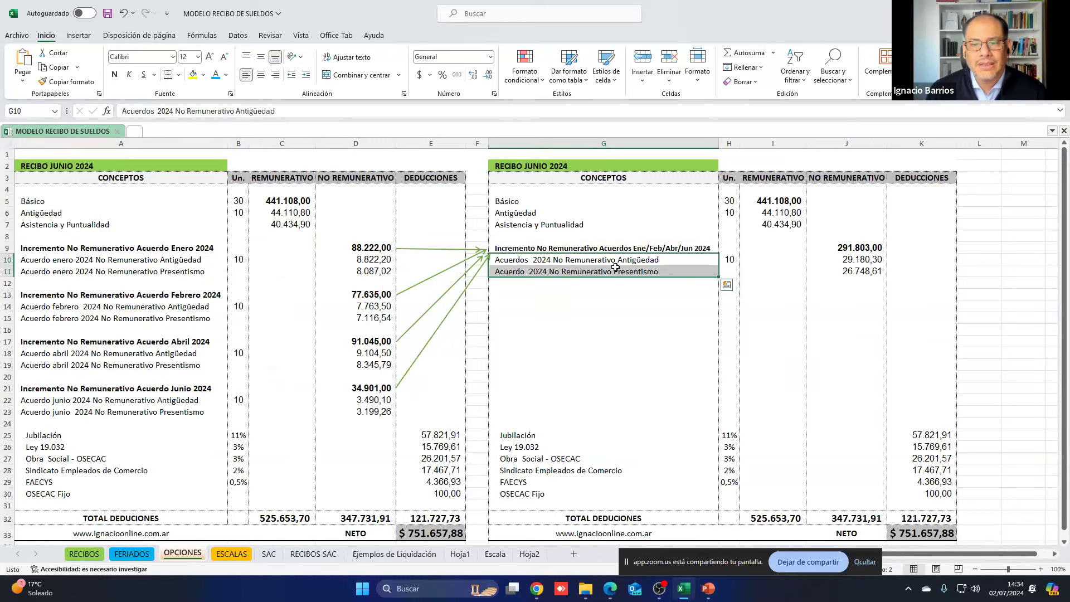
left_click(864, 287)
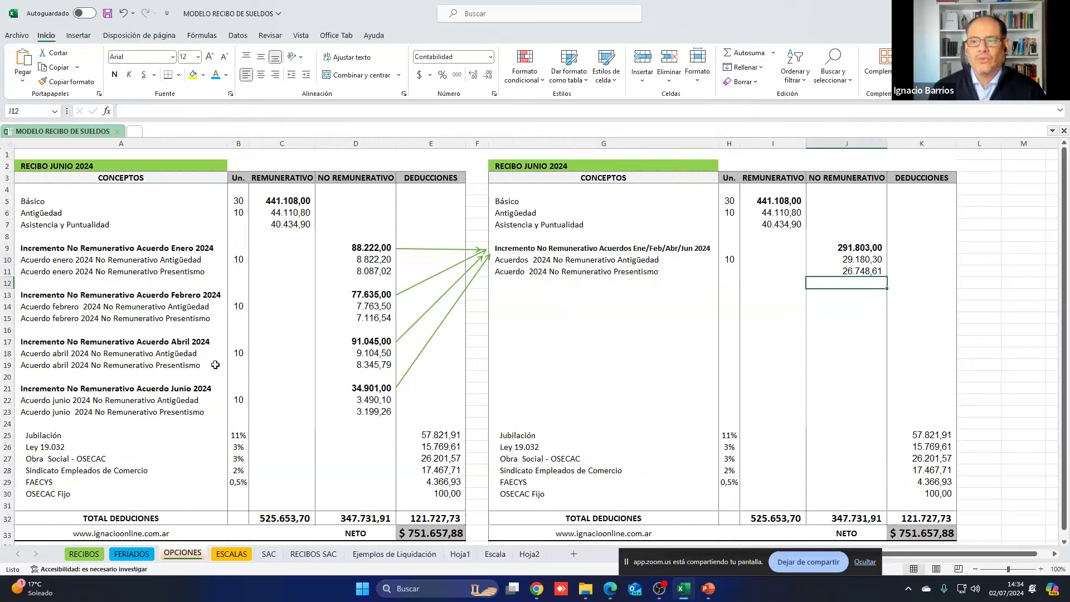
left_click(853, 251)
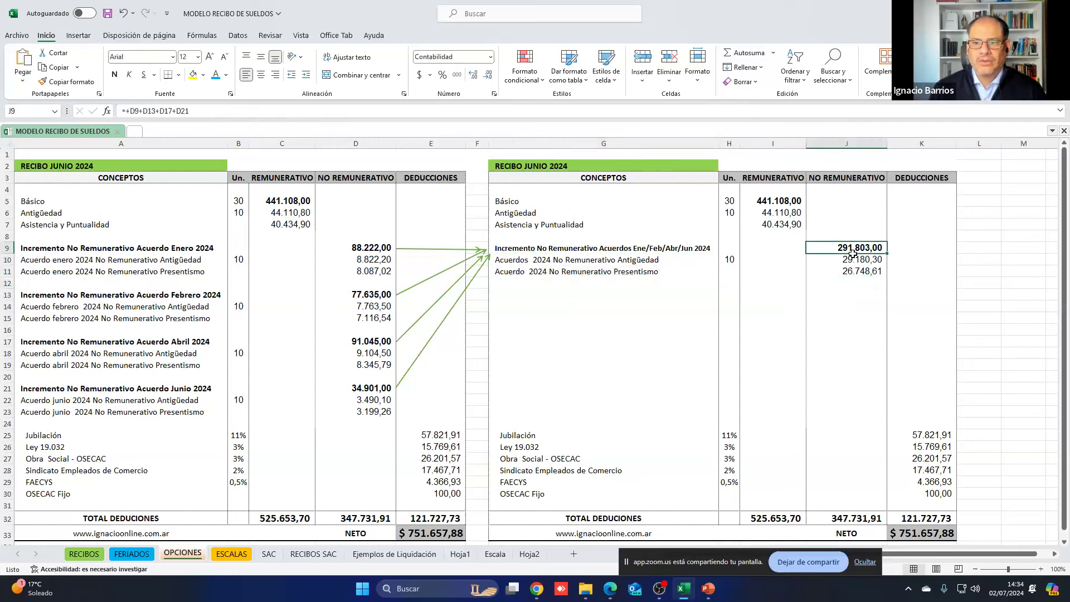
left_click_drag(853, 254, 852, 272)
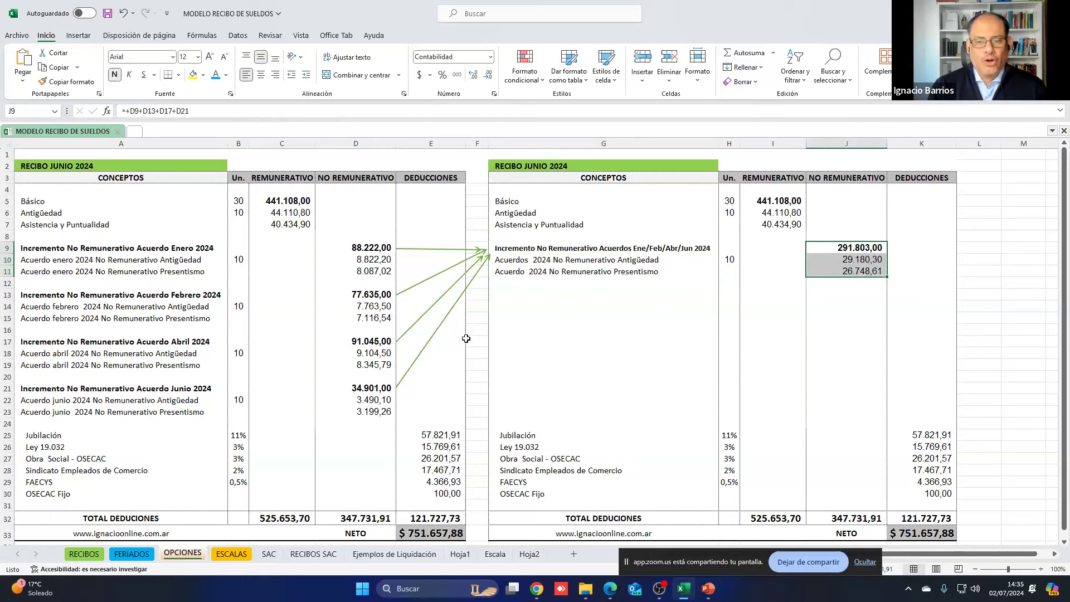
Step: Check the merged agreement heading again along with its Antigüedad and Presentismo concepts and the deductions section
left_click(540, 248)
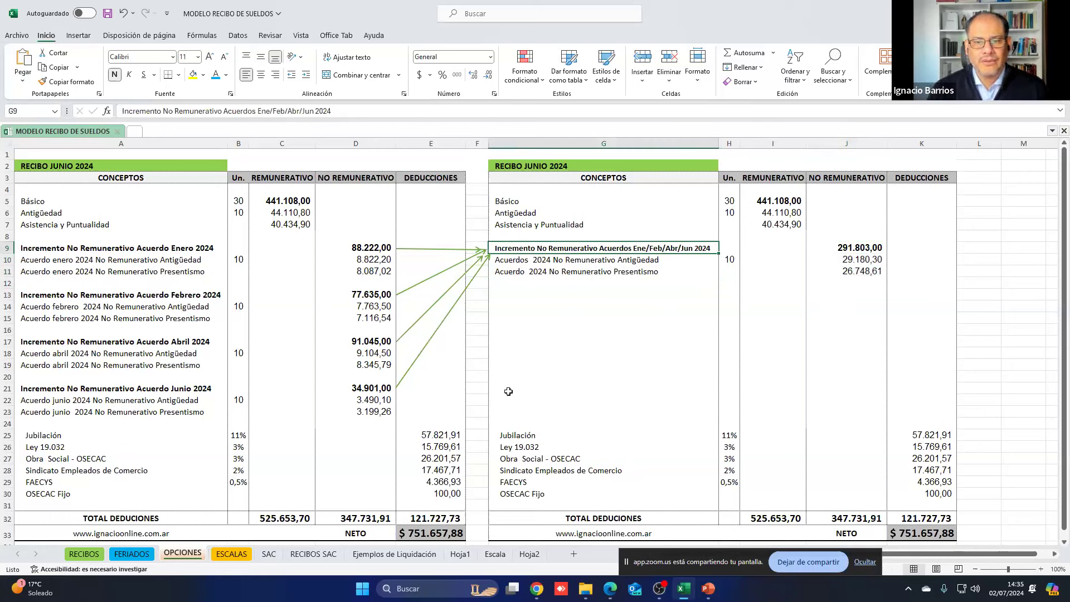
scroll(537, 453, "down", 3)
left_click_drag(537, 452, 540, 484)
scroll(618, 304, "up", 3)
left_click_drag(608, 257, 606, 268)
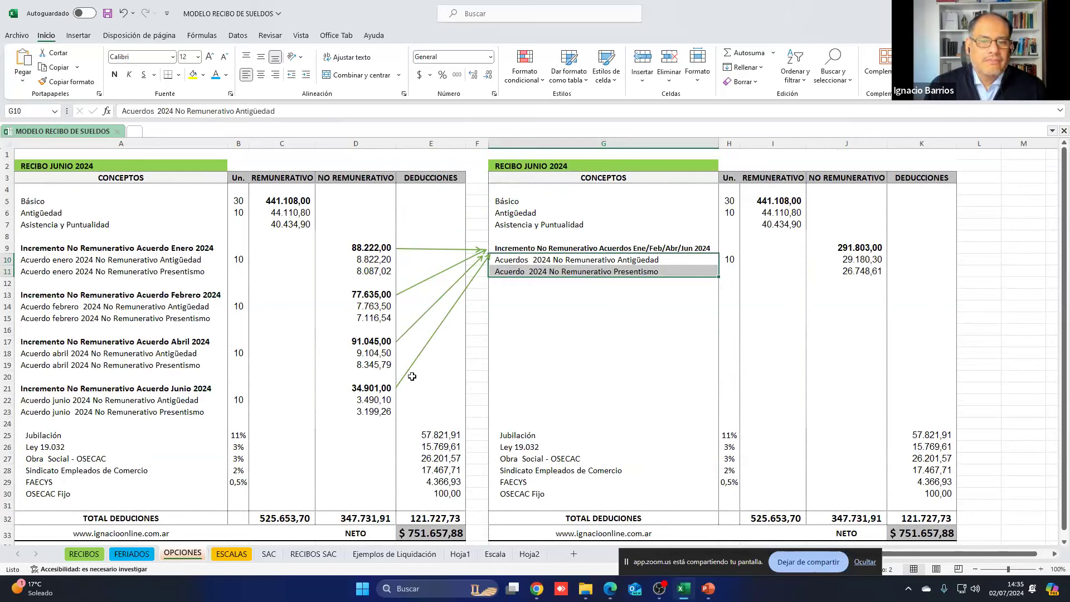
Step: Return to the RECIBOS sheet and look over the June 2024 receipt and the start of the July 2024 receipt
left_click(96, 555)
scroll(460, 352, "down", 1)
scroll(463, 350, "up", 1)
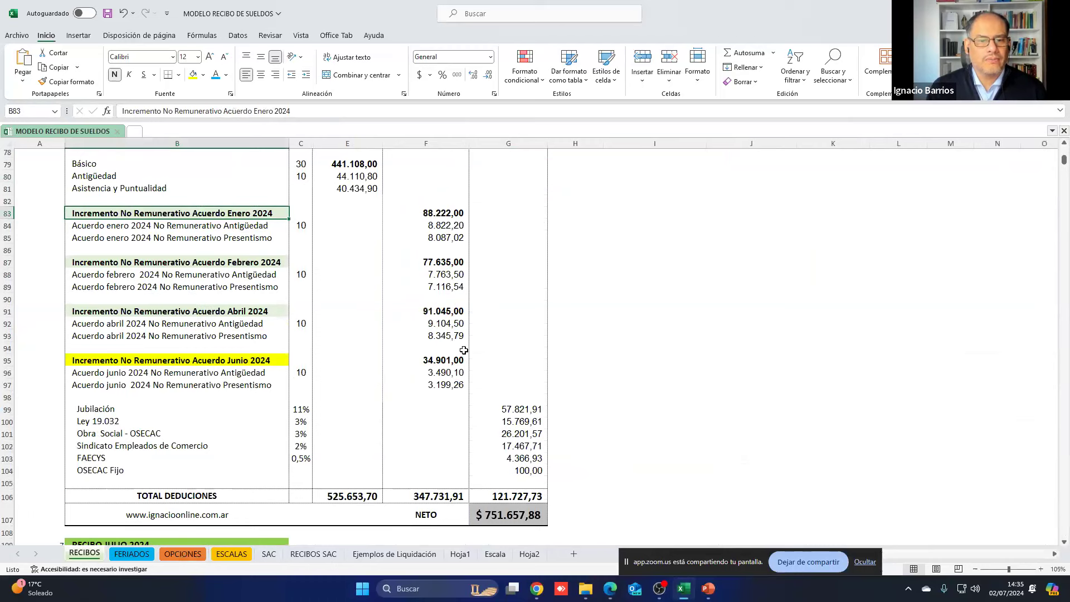
scroll(464, 349, "up", 1)
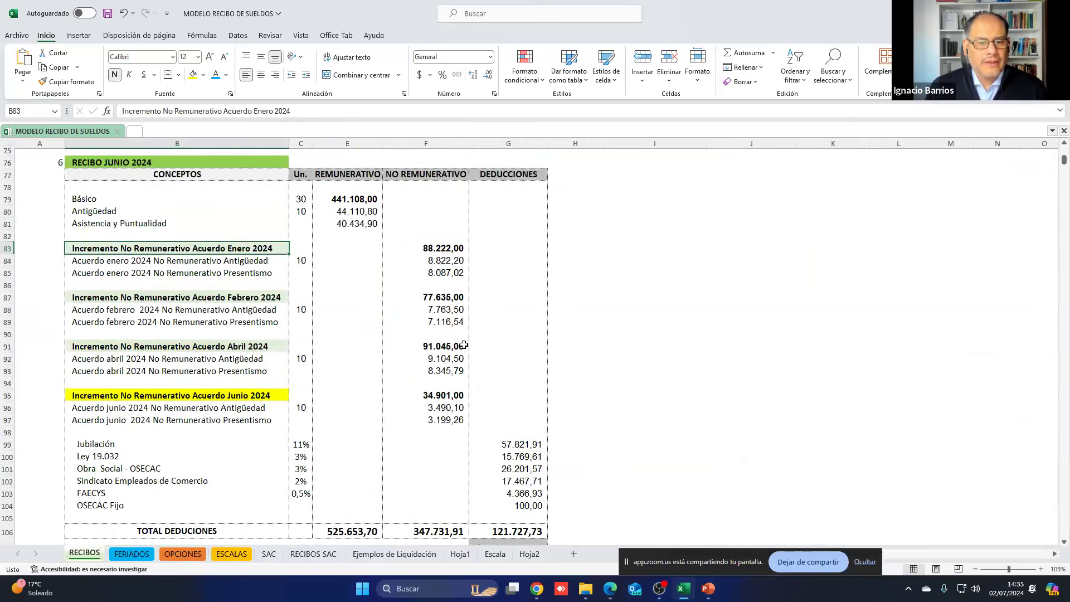
scroll(575, 351, "down", 8)
scroll(576, 353, "up", 4)
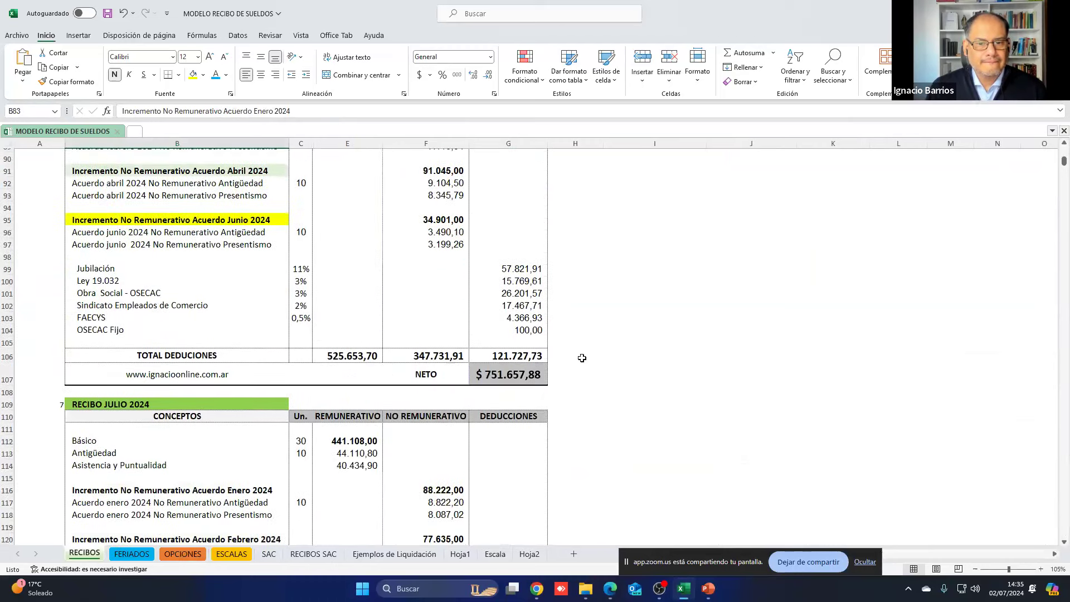
scroll(576, 355, "up", 1)
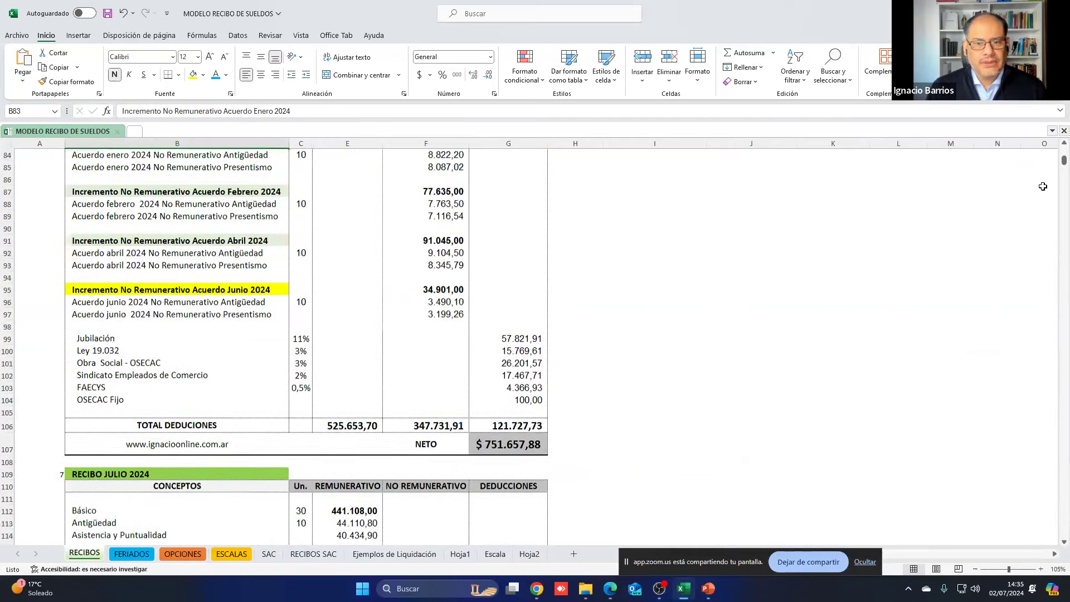
scroll(803, 343, "up", 1)
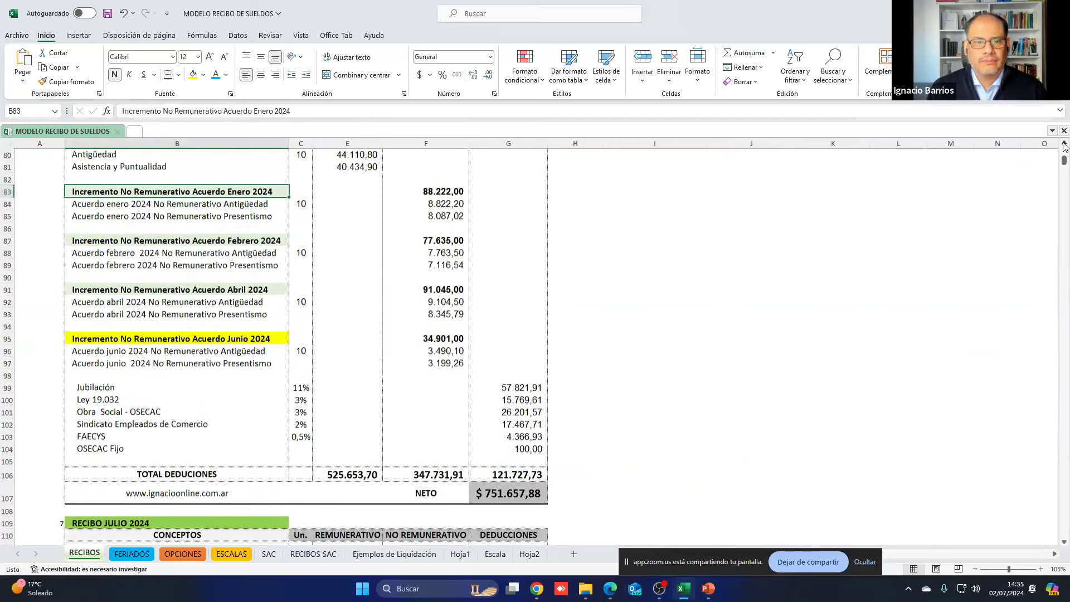
Step: On the Hoja2 sheet, examine the agreement calculation from the BÁSICO ENERO amount through the accumulated subtotal and the April percentage
left_click(542, 555)
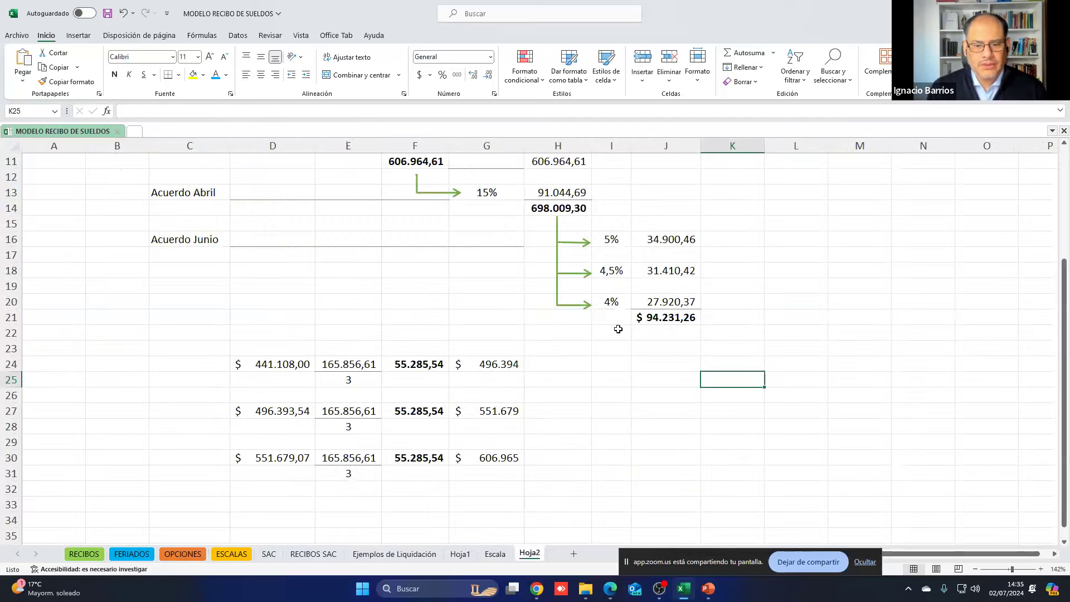
left_click(482, 194)
left_click(430, 163)
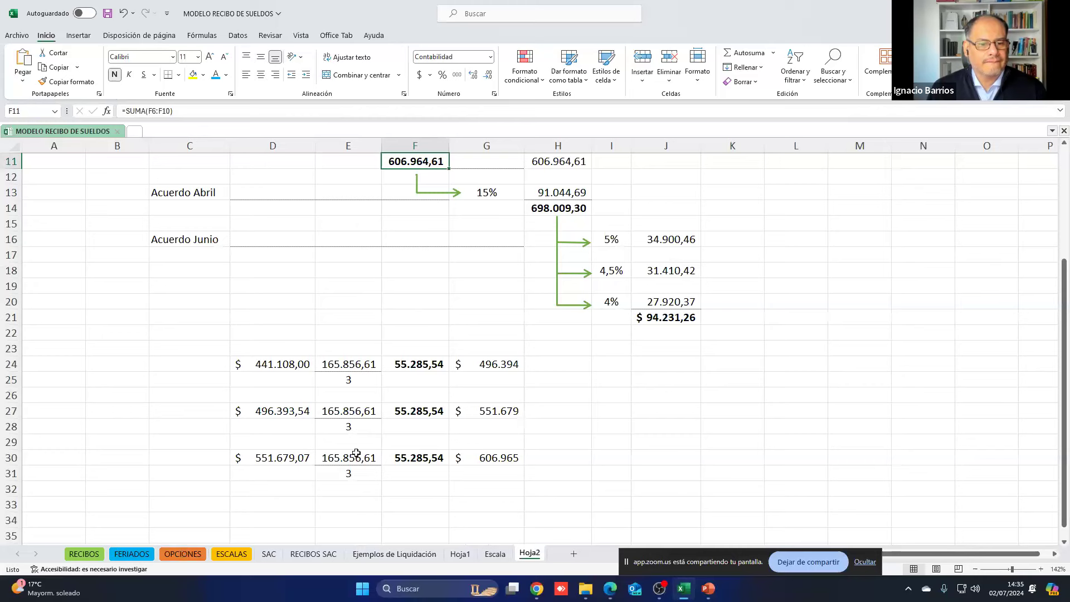
left_click_drag(755, 198, 695, 125)
scroll(547, 234, "down", 1)
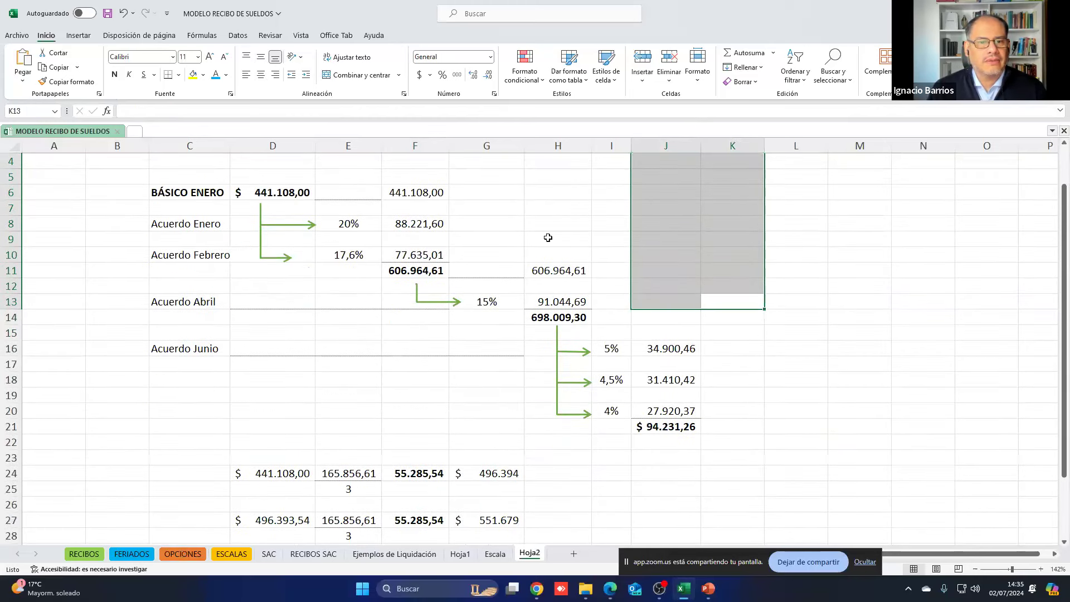
left_click(273, 195)
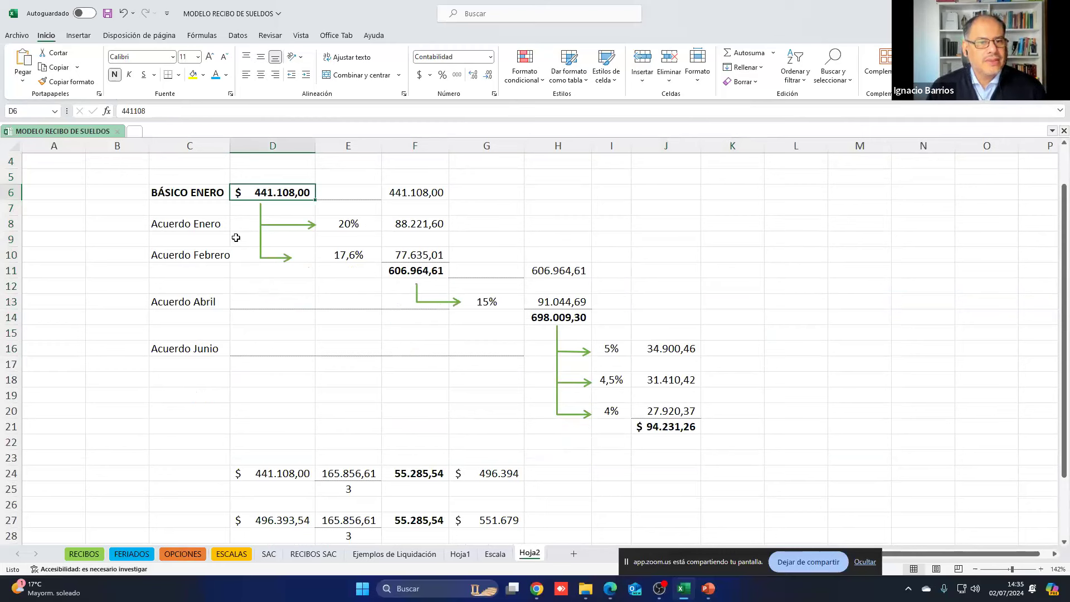
Step: Highlight the Acuerdo Enero and Acuerdo Febrero labels in yellow and check the January basic reference in F6
left_click(198, 224)
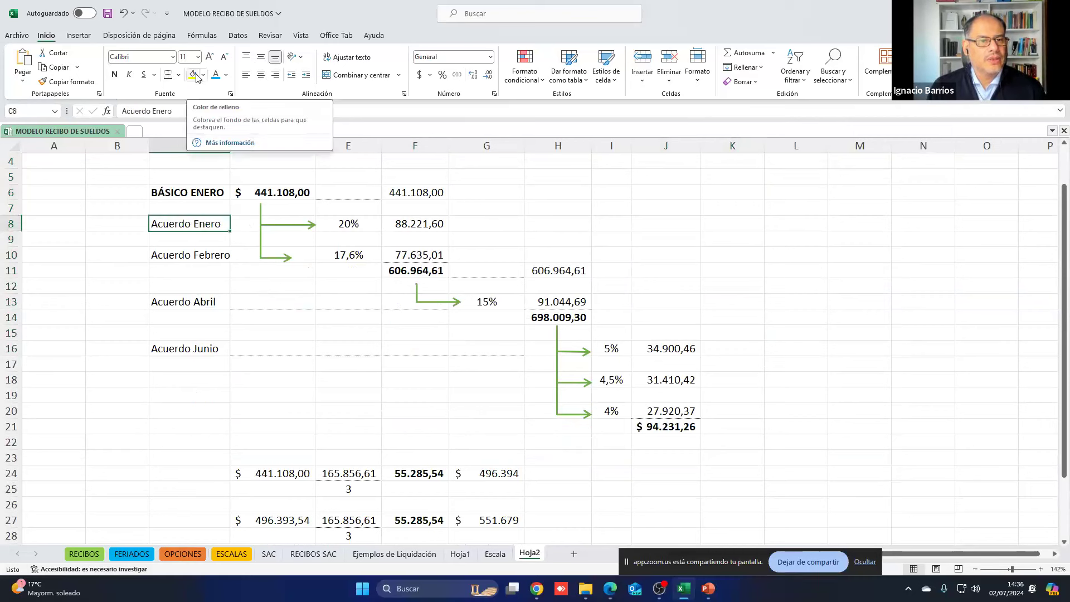
left_click(194, 75)
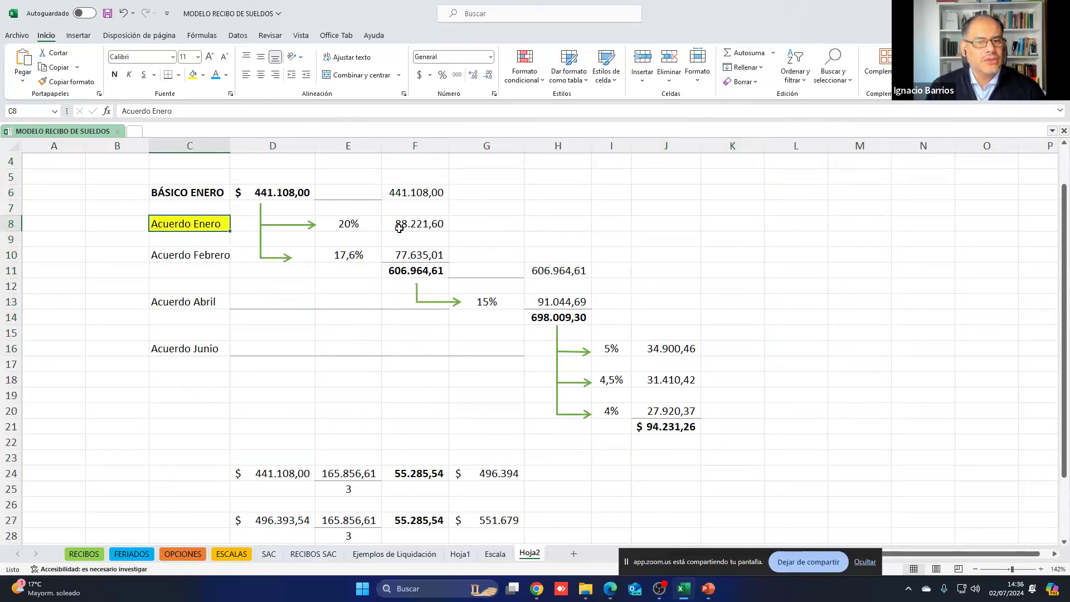
double_click(414, 193)
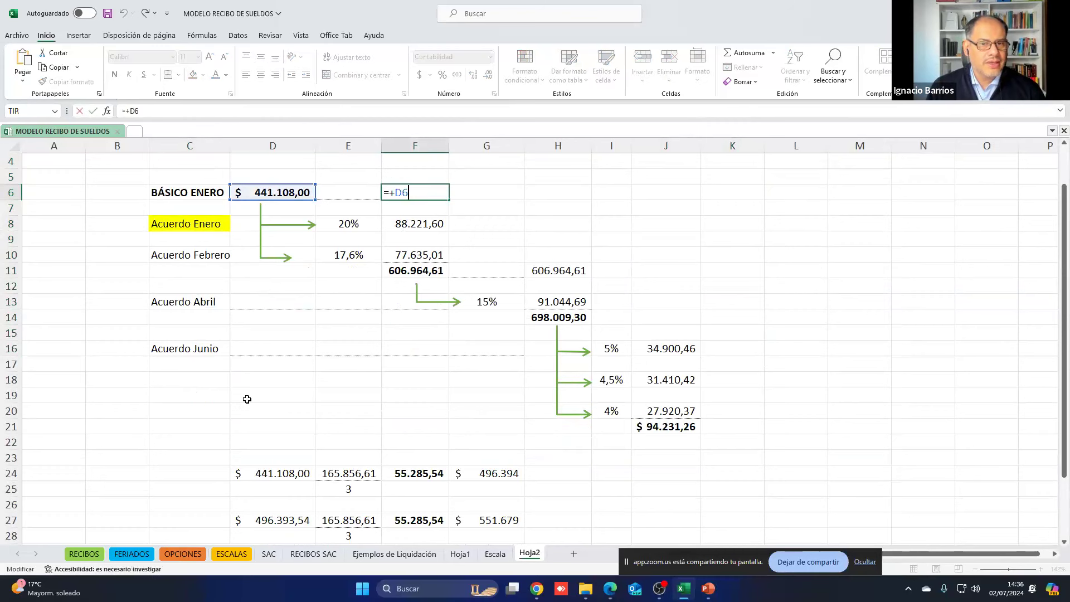
key("Return")
left_click(203, 255)
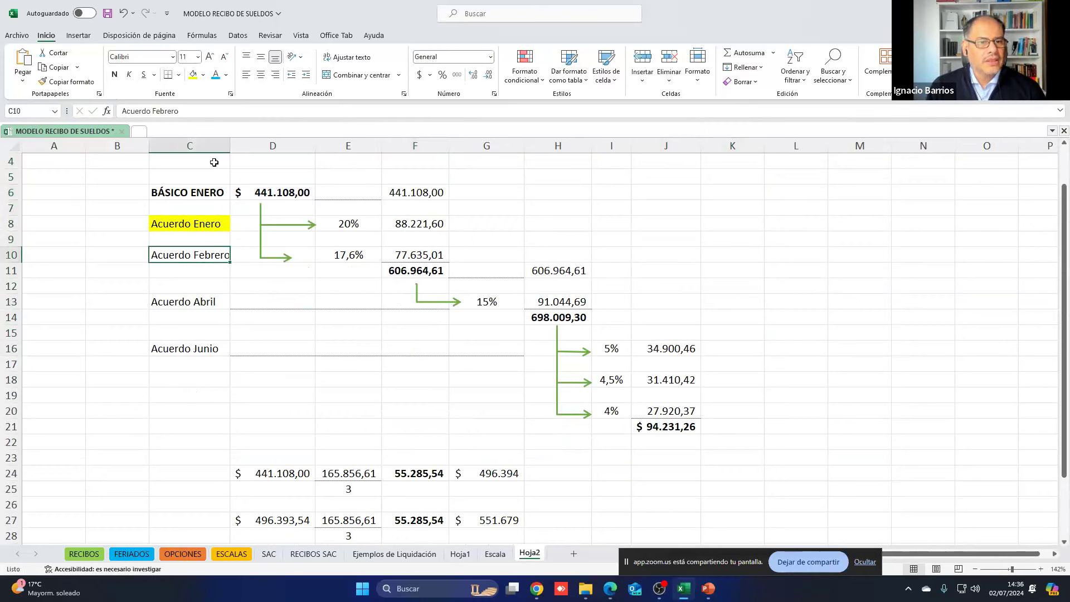
left_click(192, 73)
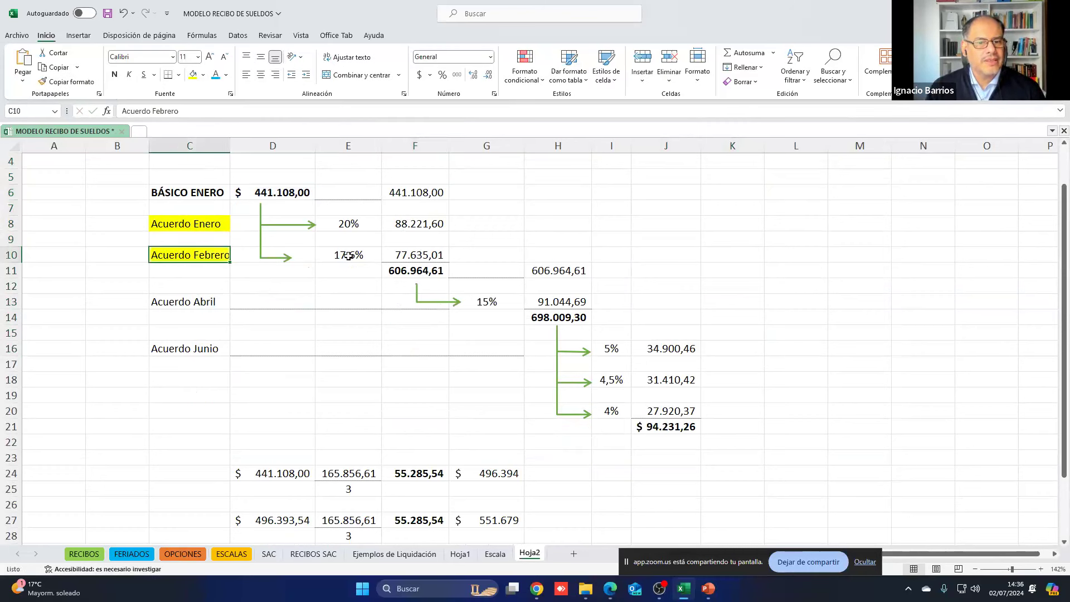
left_click(421, 192)
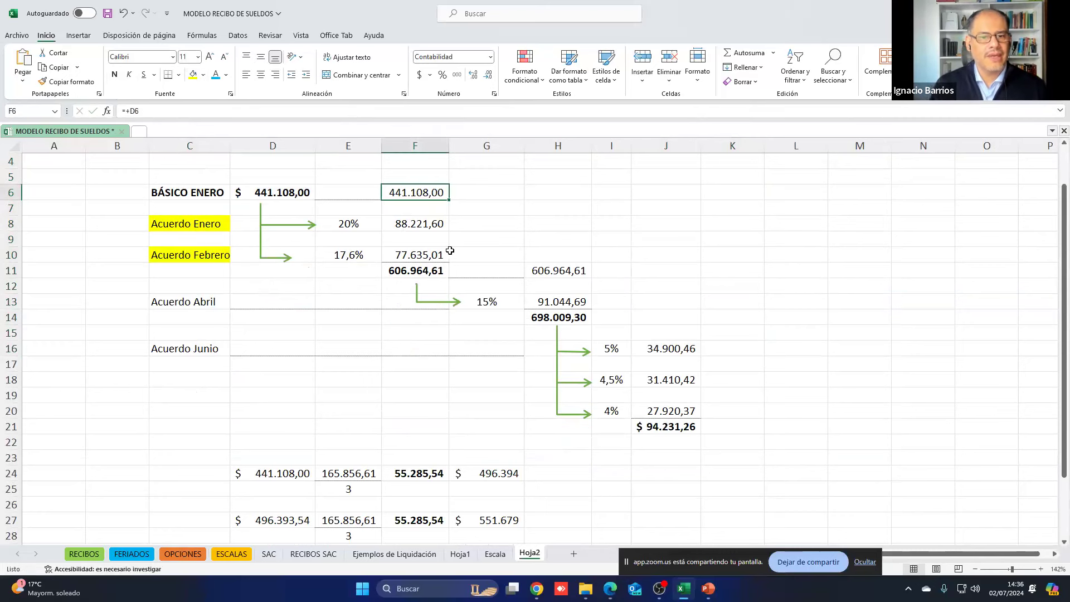
Step: Highlight the Acuerdo Abril label in yellow and check its percentage in G13 and the basic amount in F6
left_click(207, 304)
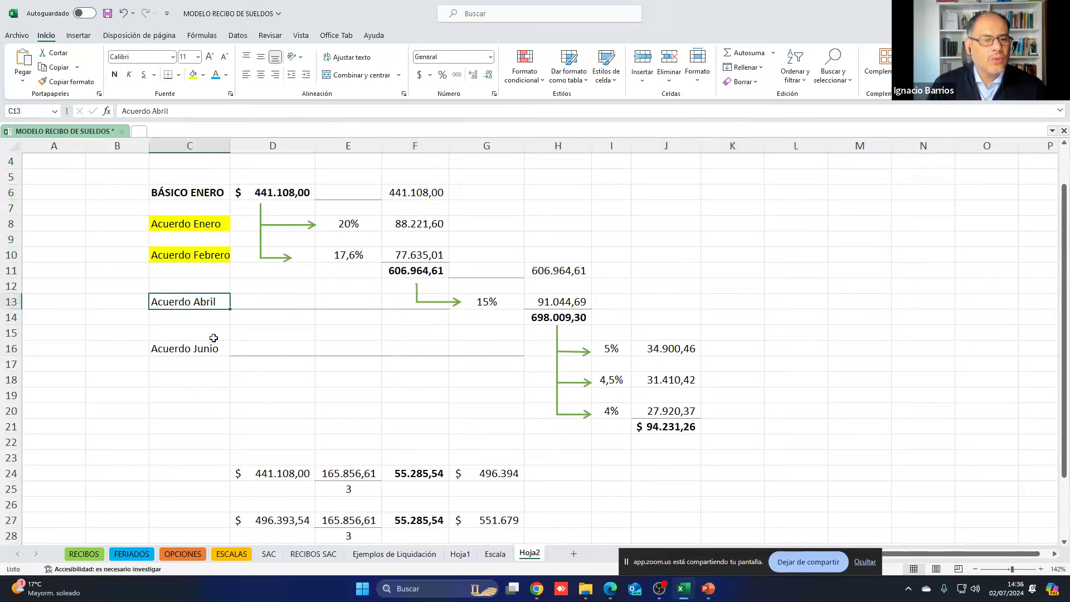
left_click(192, 75)
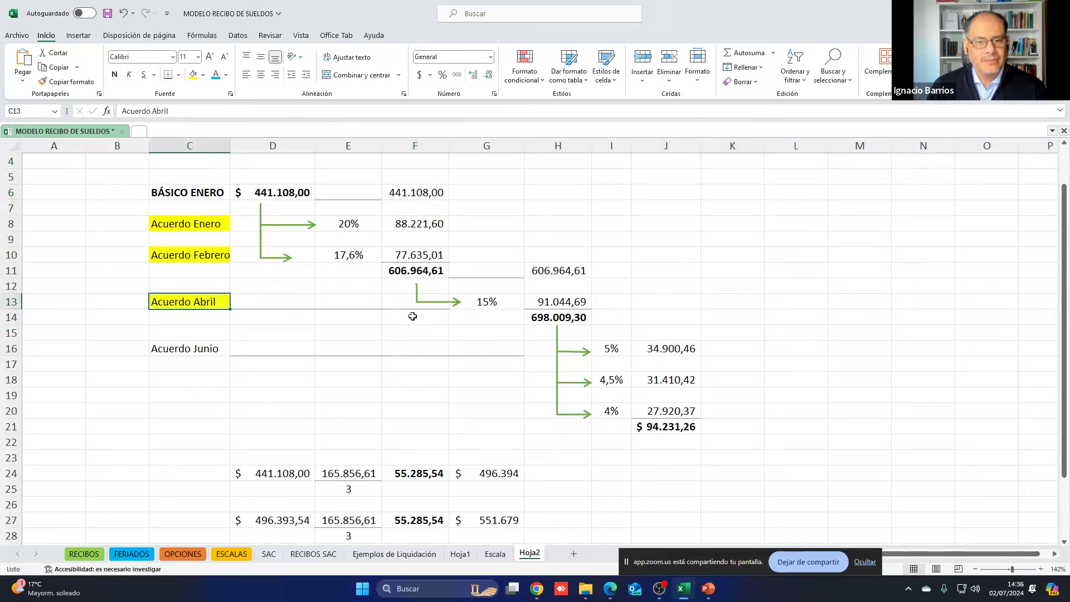
left_click(491, 302)
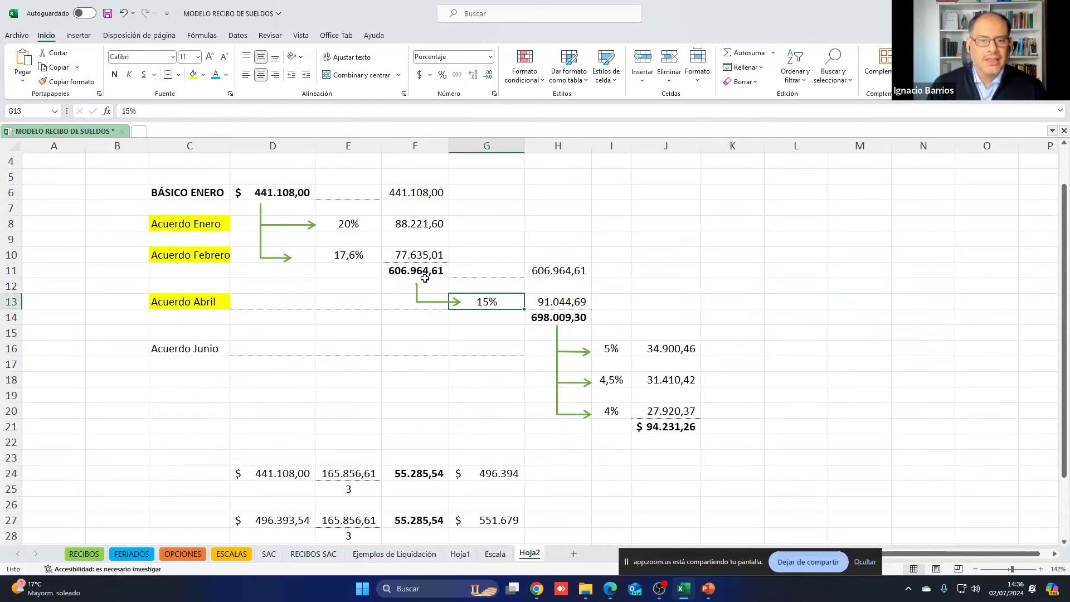
left_click(431, 192)
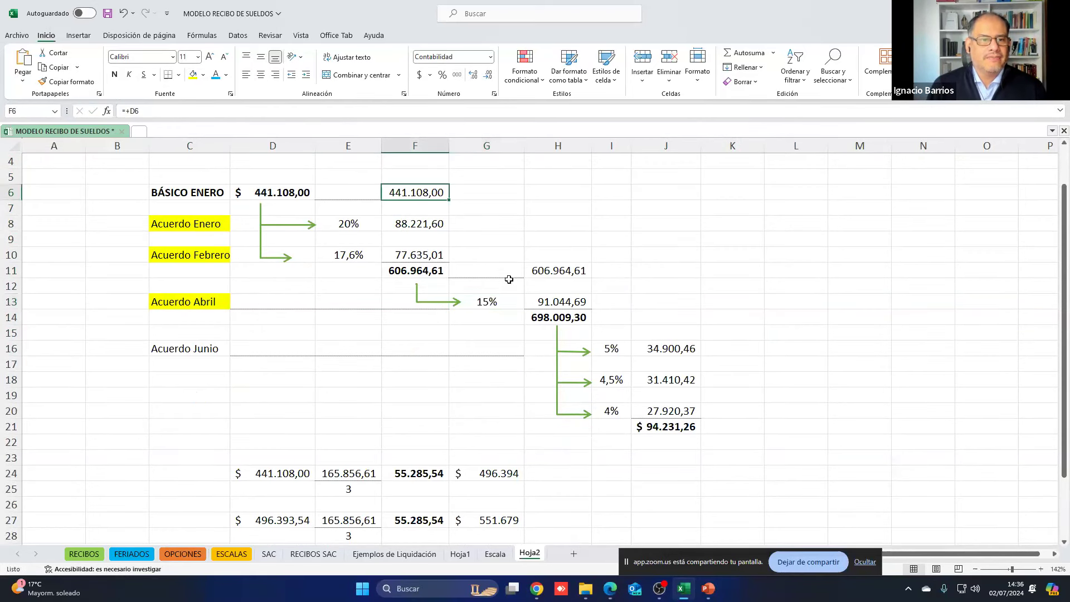
Step: Check how the accumulated subtotal in F11 carries over to H11 and feeds the April agreement amount in H13
left_click_drag(435, 223, 424, 272)
left_click(424, 273)
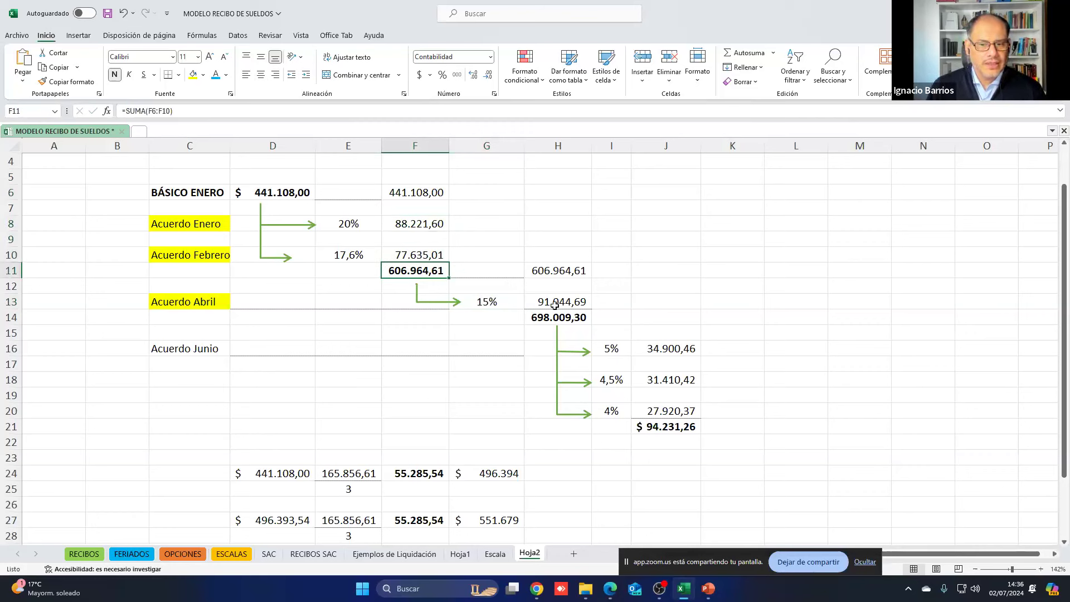
left_click(560, 271)
left_click(554, 301)
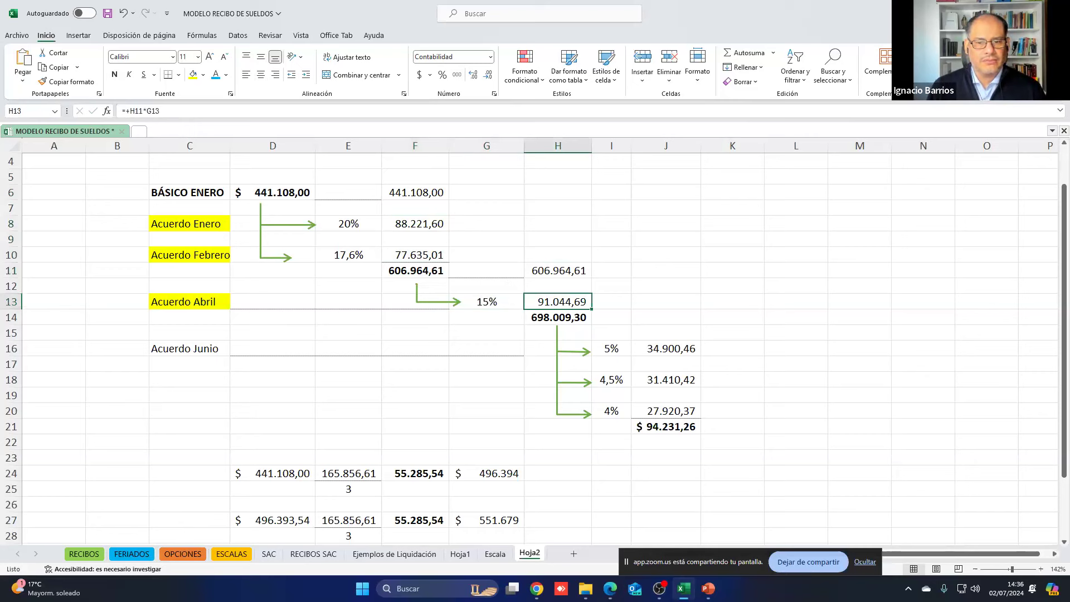
Step: Highlight the Acuerdo Junio label in C16 in light green
left_click(205, 346)
left_click(204, 75)
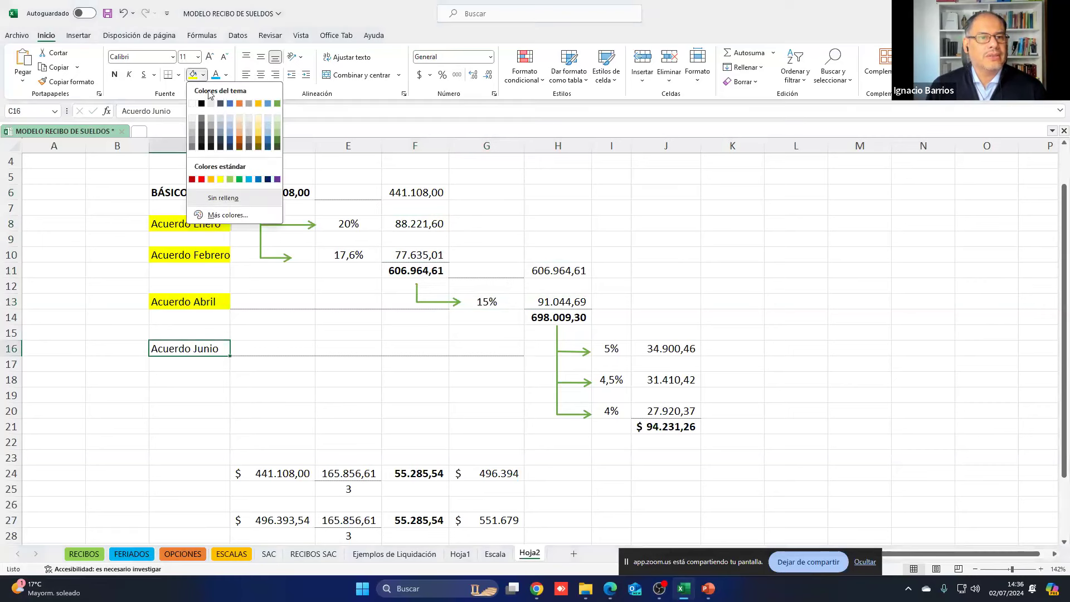
left_click(208, 343)
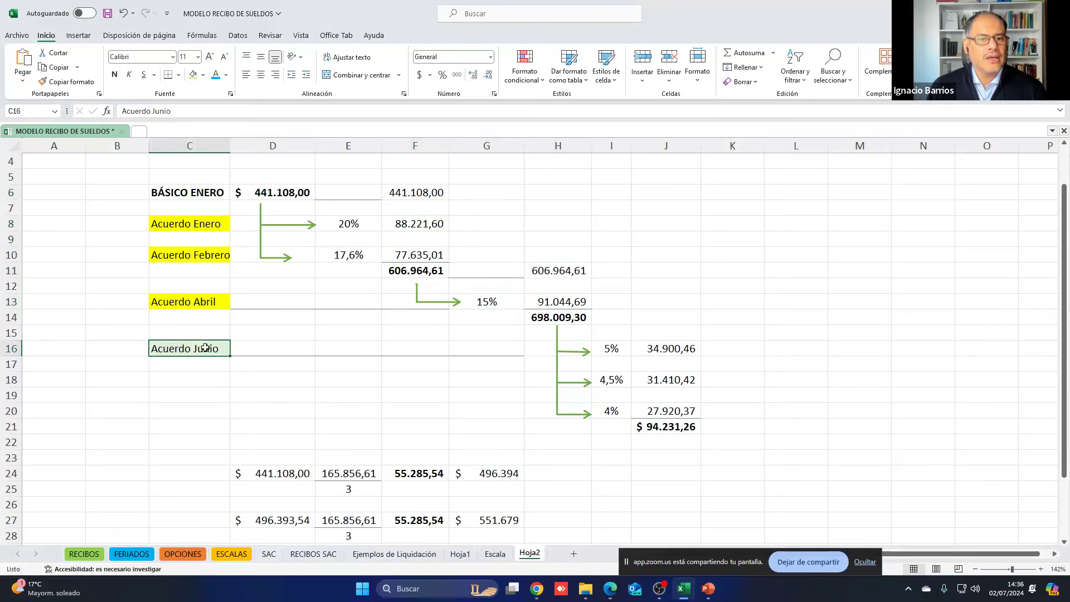
Step: Review the June agreement percentages in I16:I20 and the accumulated base in H14 they apply to
scroll(466, 339, "down", 1)
left_click_drag(623, 302, 615, 363)
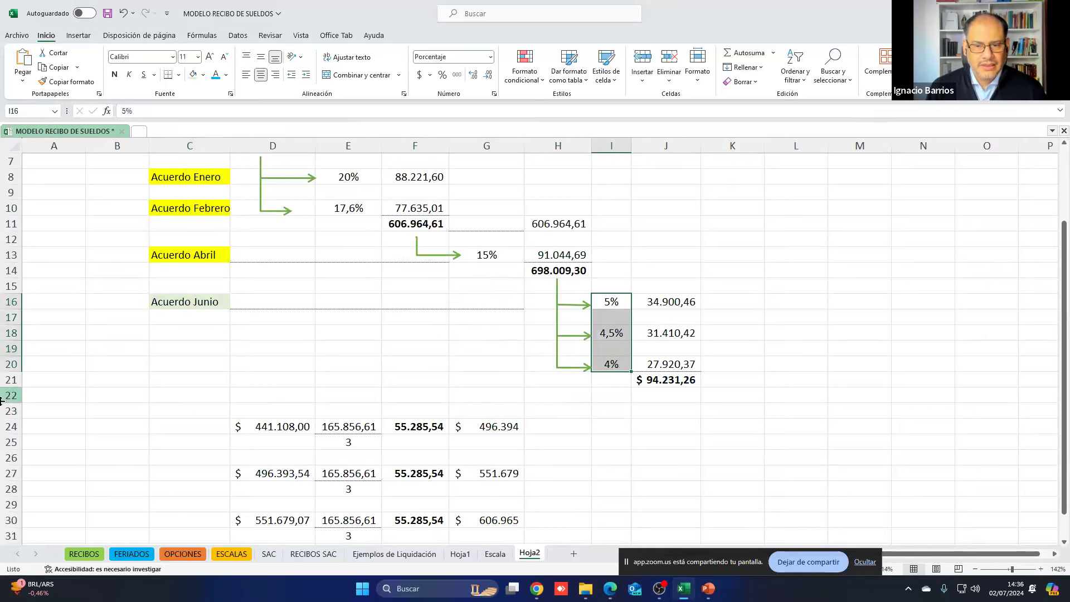
left_click(564, 272)
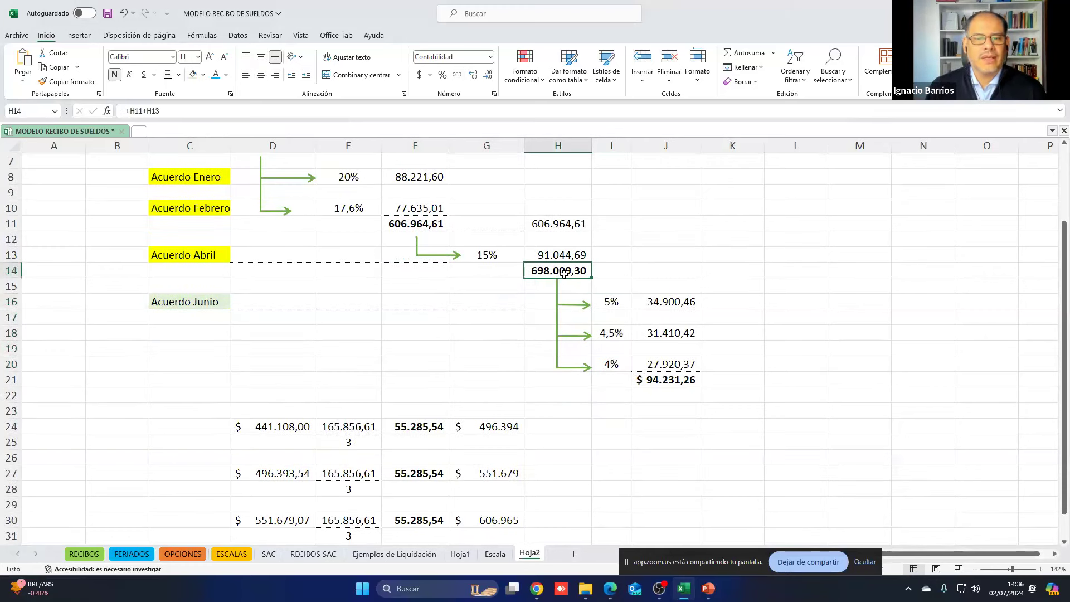
Step: Trace the H14 base back through the January basic, the January and February agreement amounts and the April agreement
scroll(564, 272, "up", 2)
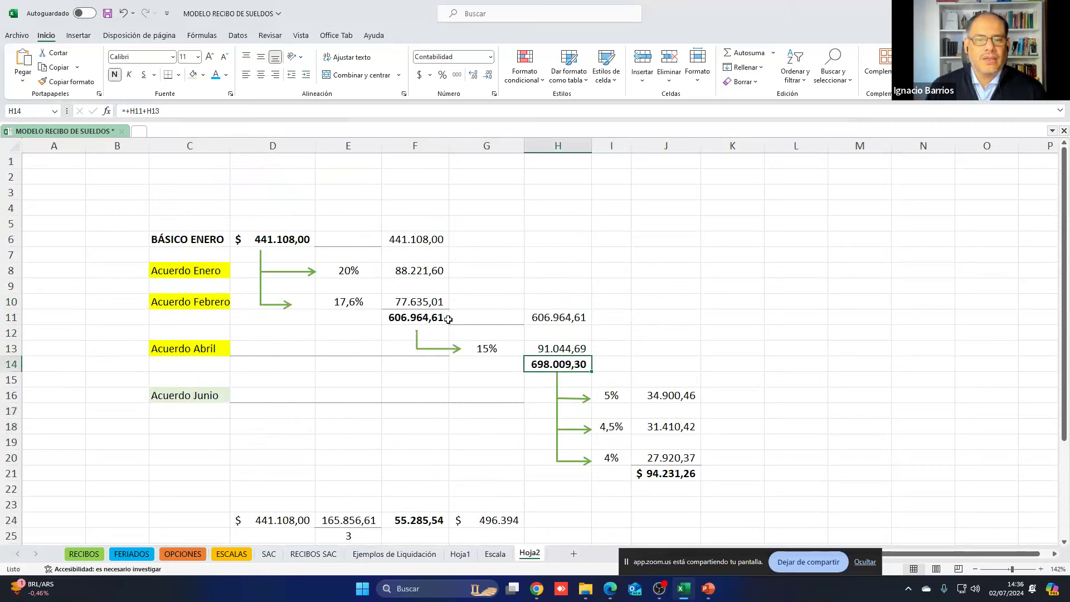
left_click(295, 240)
left_click_drag(420, 272, 419, 299)
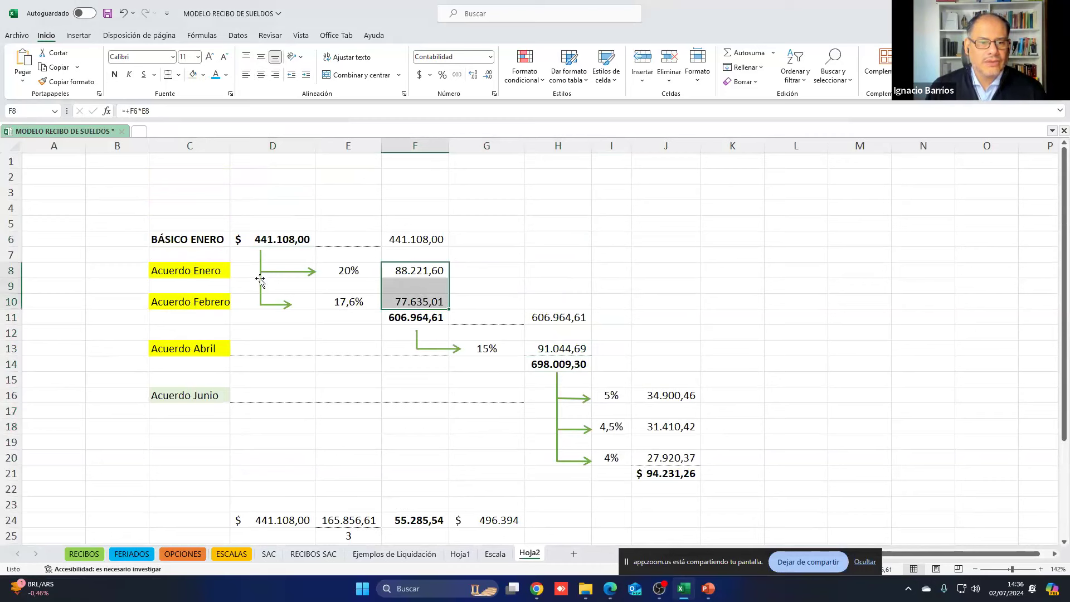
left_click(234, 273)
left_click(213, 305)
left_click(220, 350)
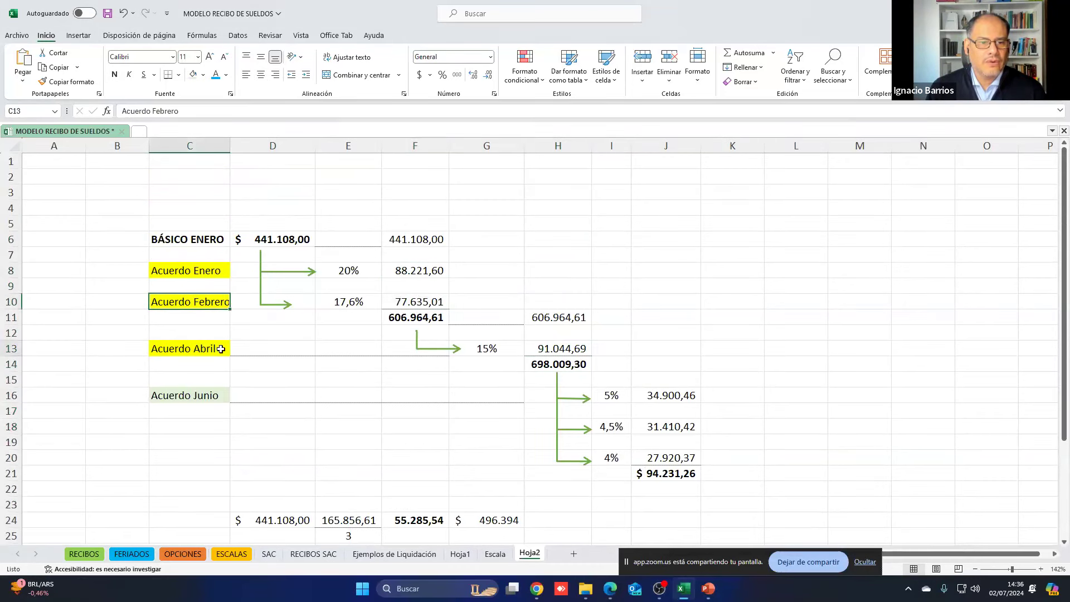
left_click(550, 365)
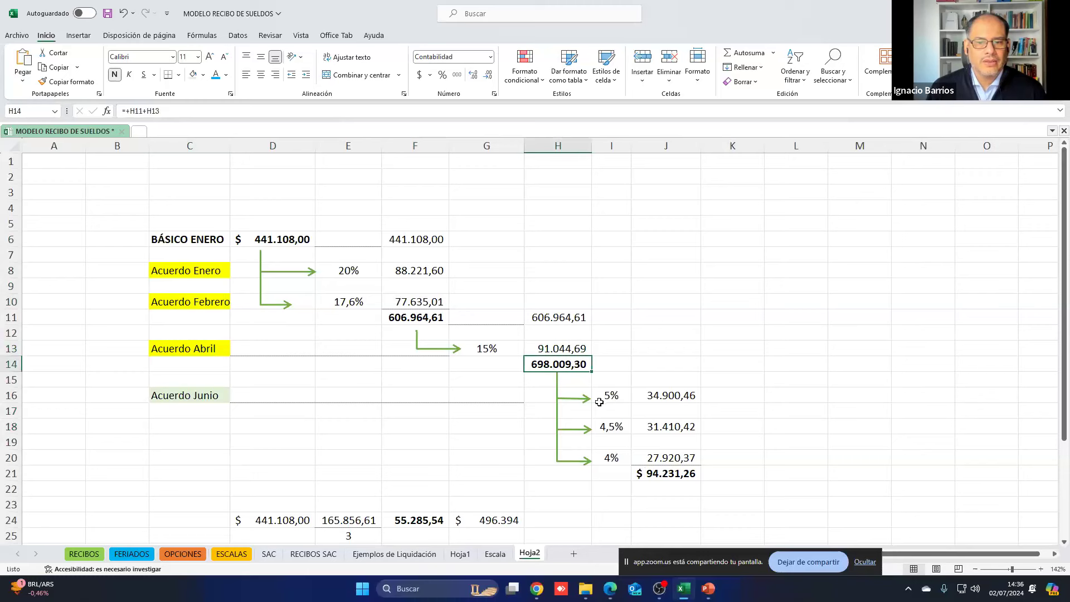
scroll(651, 426, "down", 1)
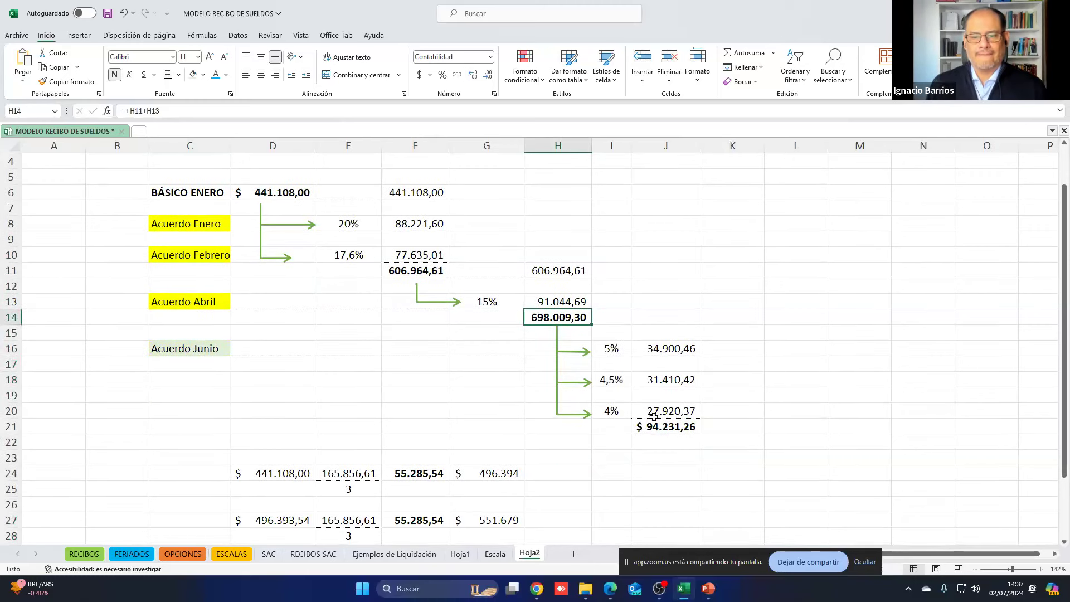
Step: Label the three June agreement instalments JUNIO, JULIO and AGOSTO in K16, K18 and K20
left_click(621, 350)
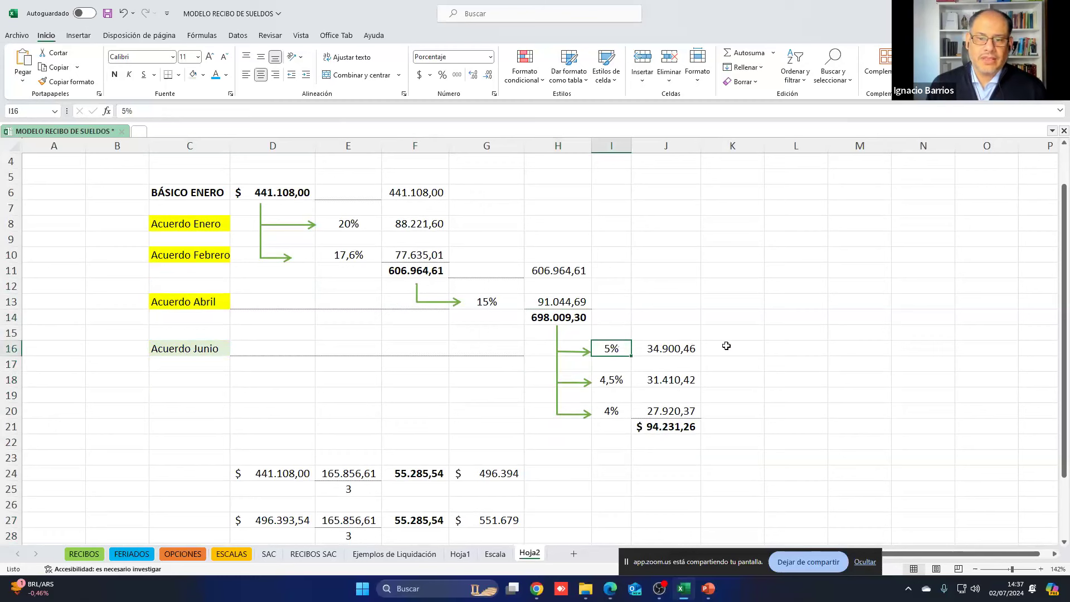
left_click(742, 342)
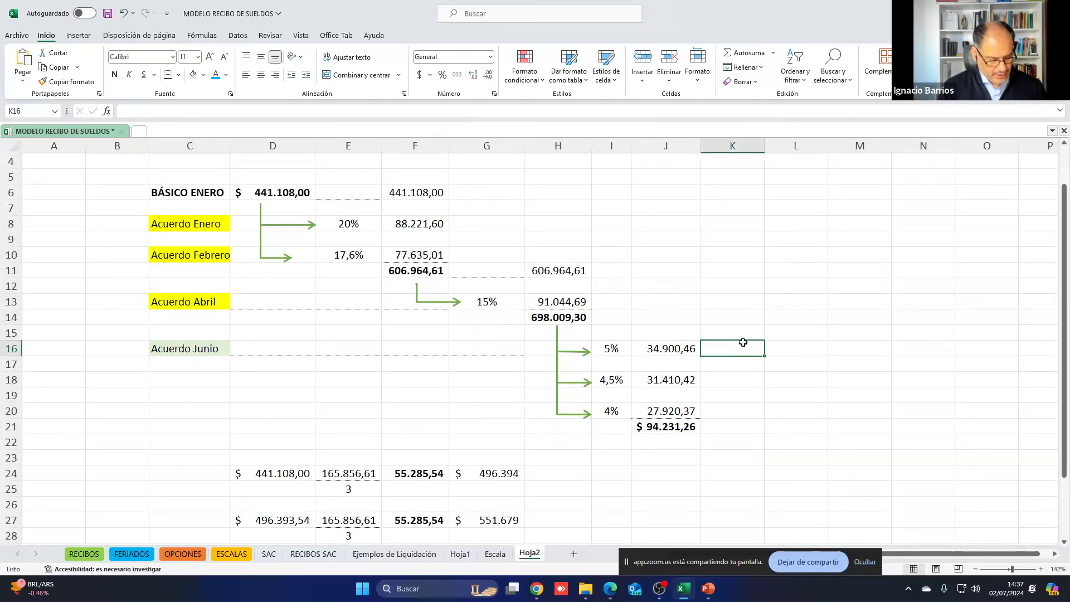
type("JUNIO")
key("Return")
key("Return")
type("JULIO")
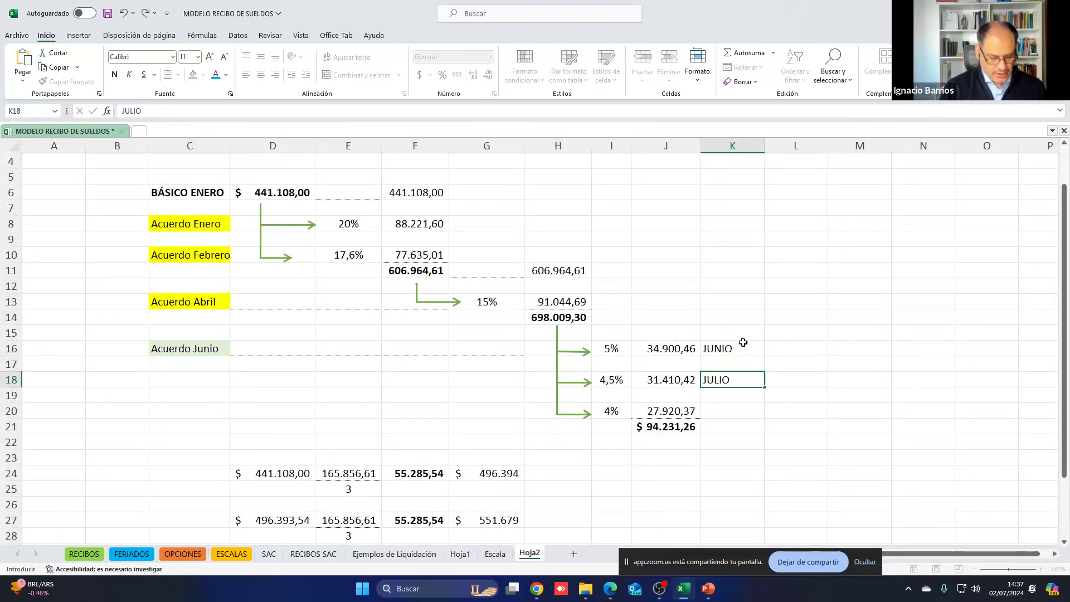
key("Return")
key("Return")
type("AGOSTO")
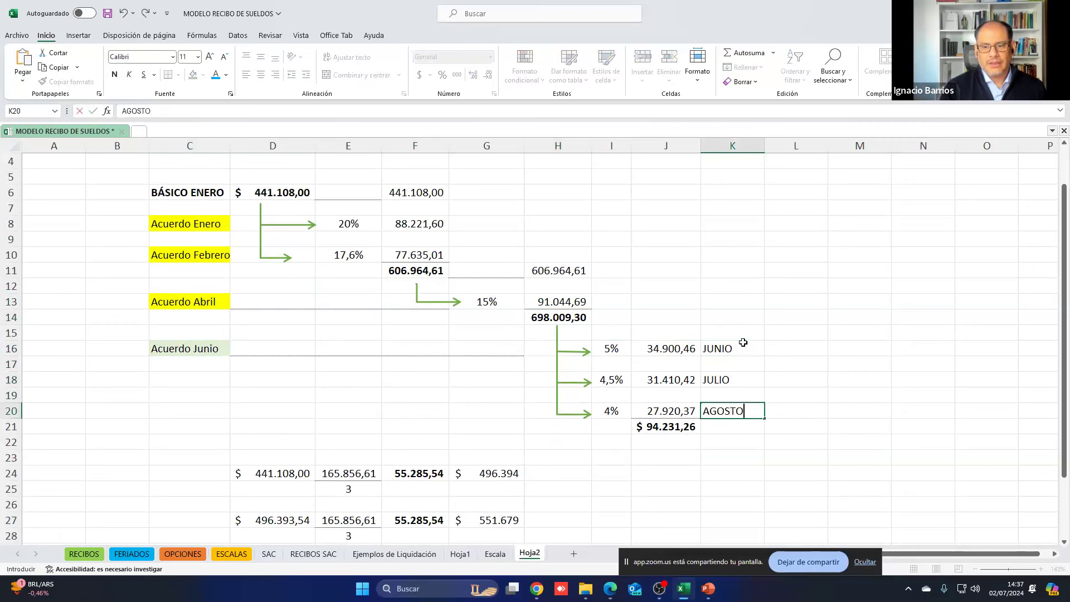
key("Return")
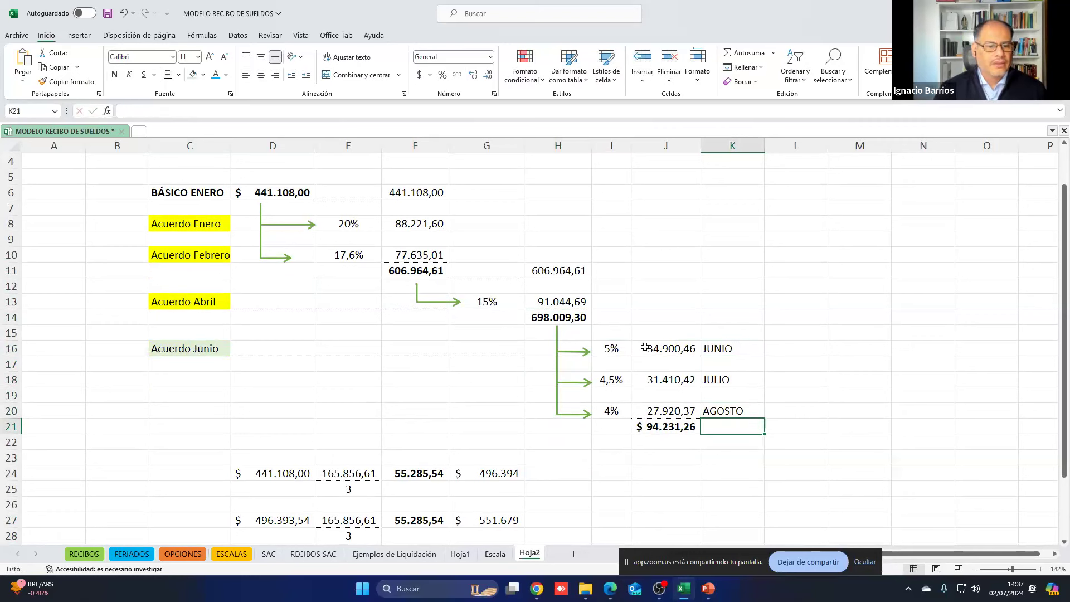
Step: In the June receipt on the RECIBOS sheet, highlight the basic salary and the January, February and April increment amounts in light green
left_click(87, 554)
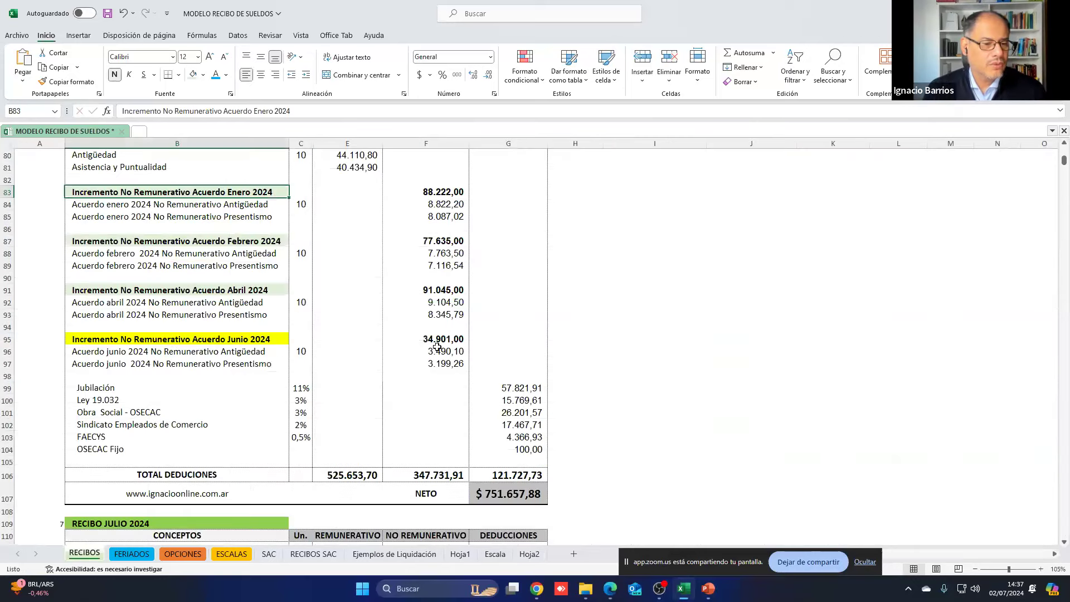
left_click(437, 342)
scroll(451, 338, "up", 2)
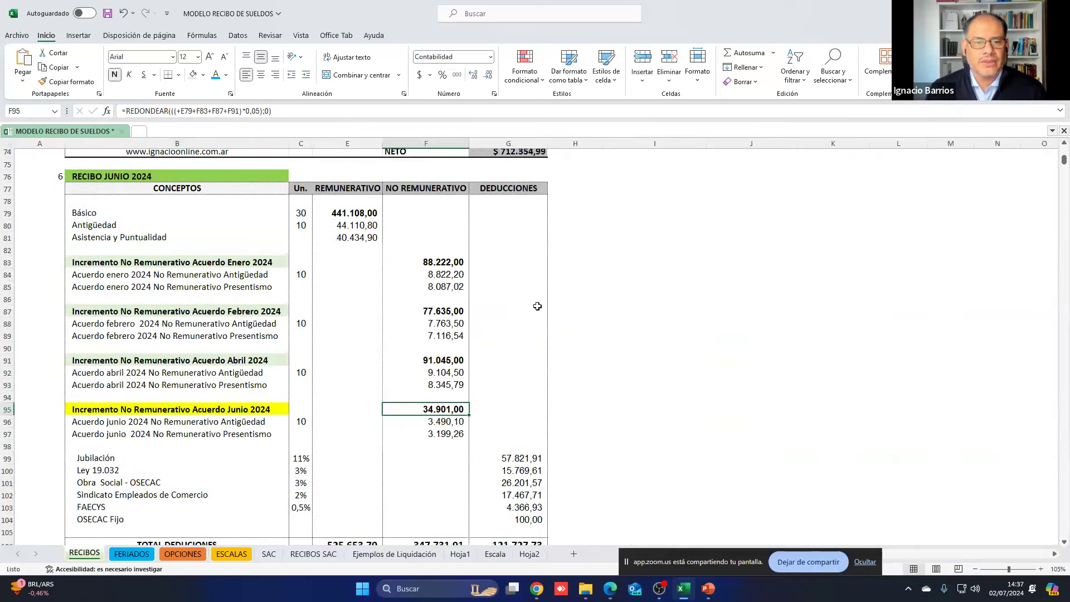
left_click(372, 213)
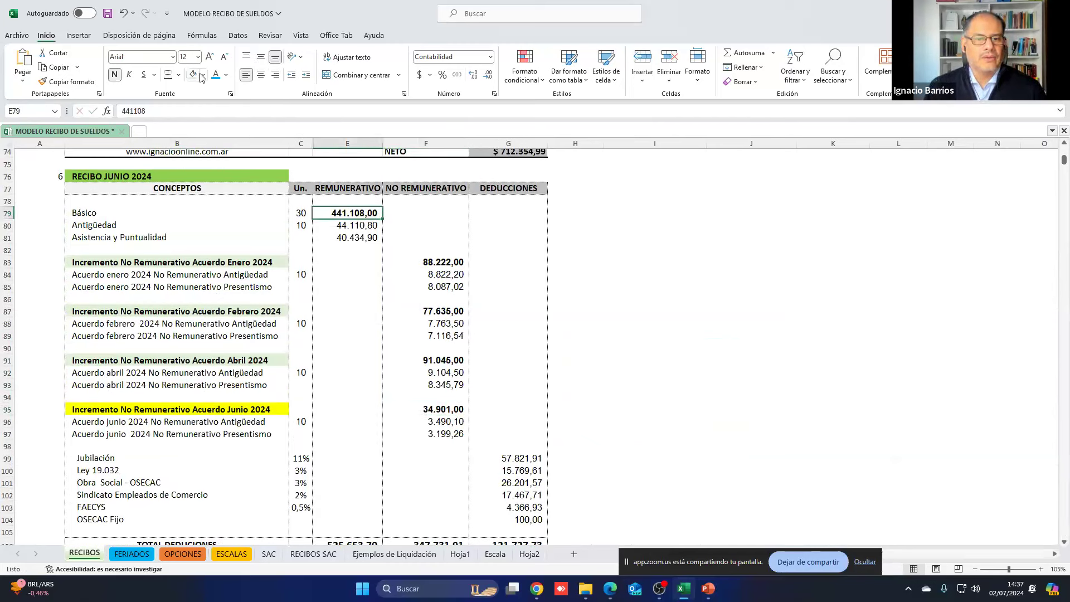
left_click(445, 264)
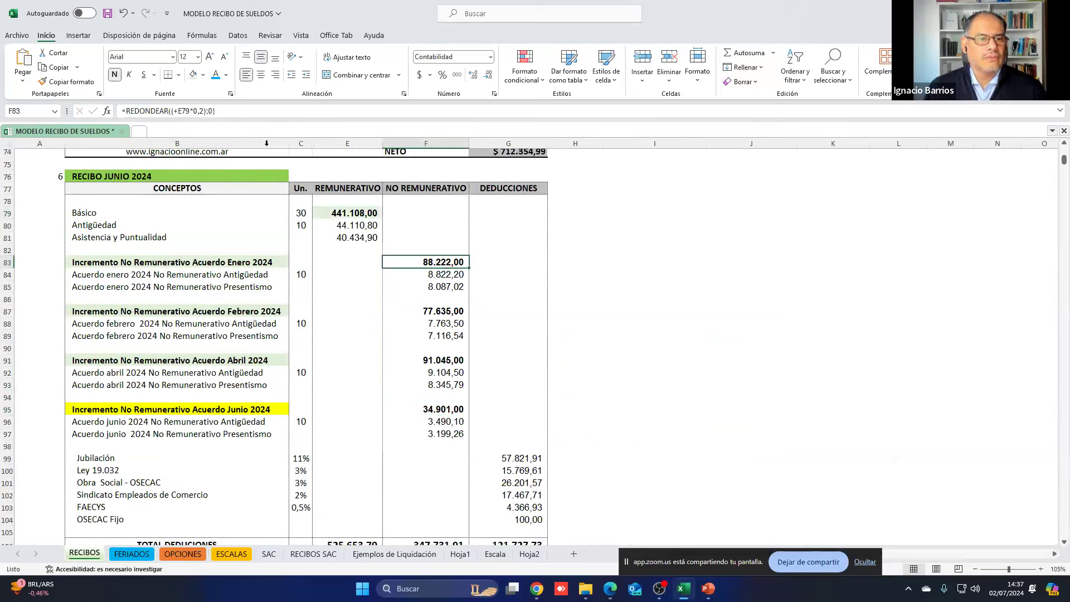
left_click(426, 310)
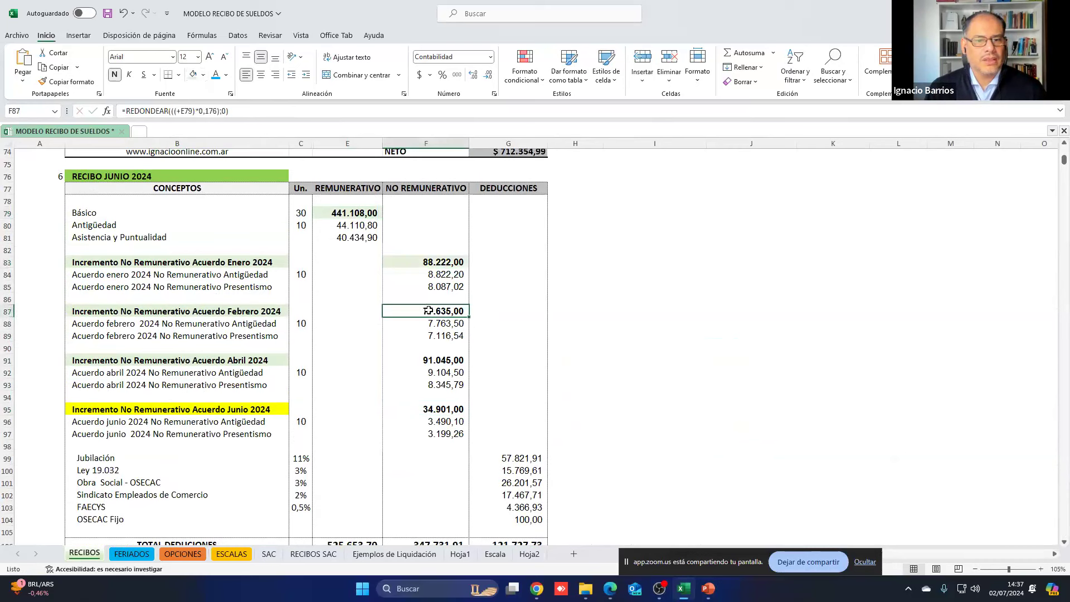
left_click(426, 360)
left_click(440, 407)
scroll(580, 376, "up", 1)
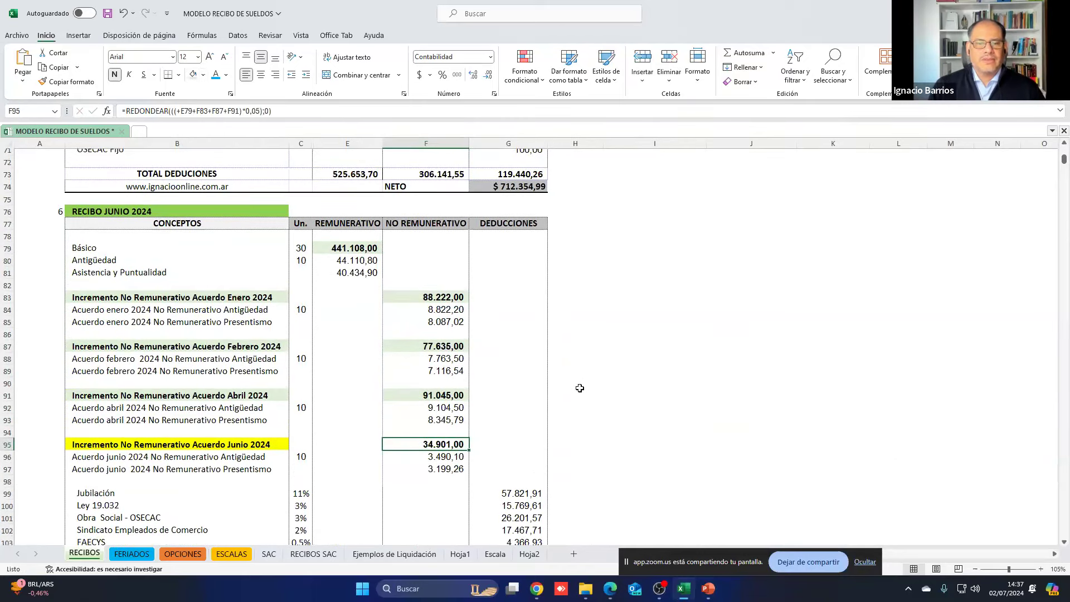
Step: Inspect the formula of the June agreement increment in F95 and the cells it refers to
scroll(582, 385, "down", 3)
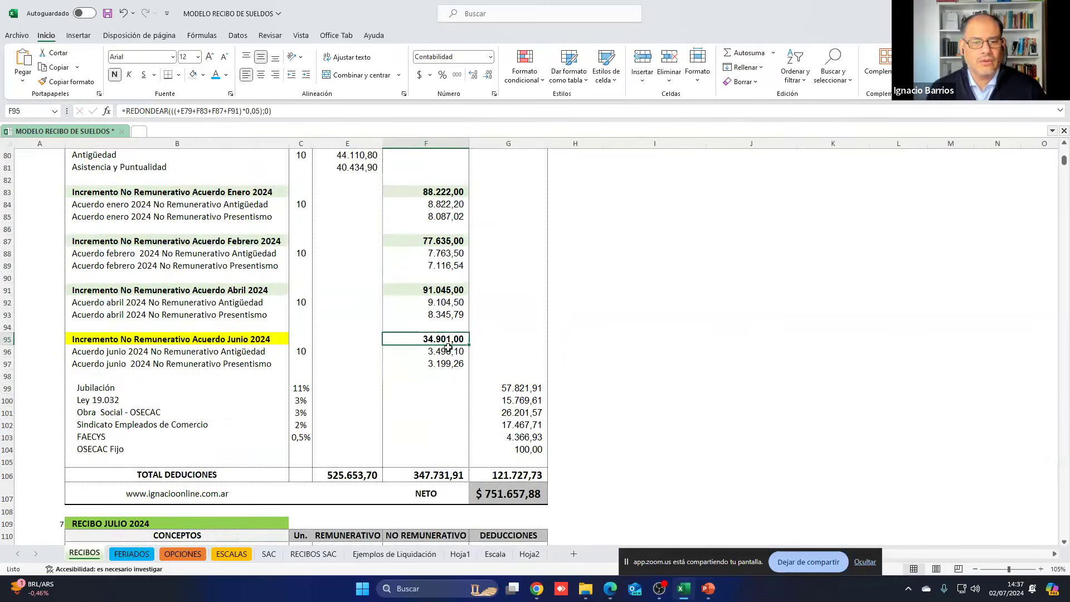
double_click(438, 338)
scroll(502, 329, "up", 4)
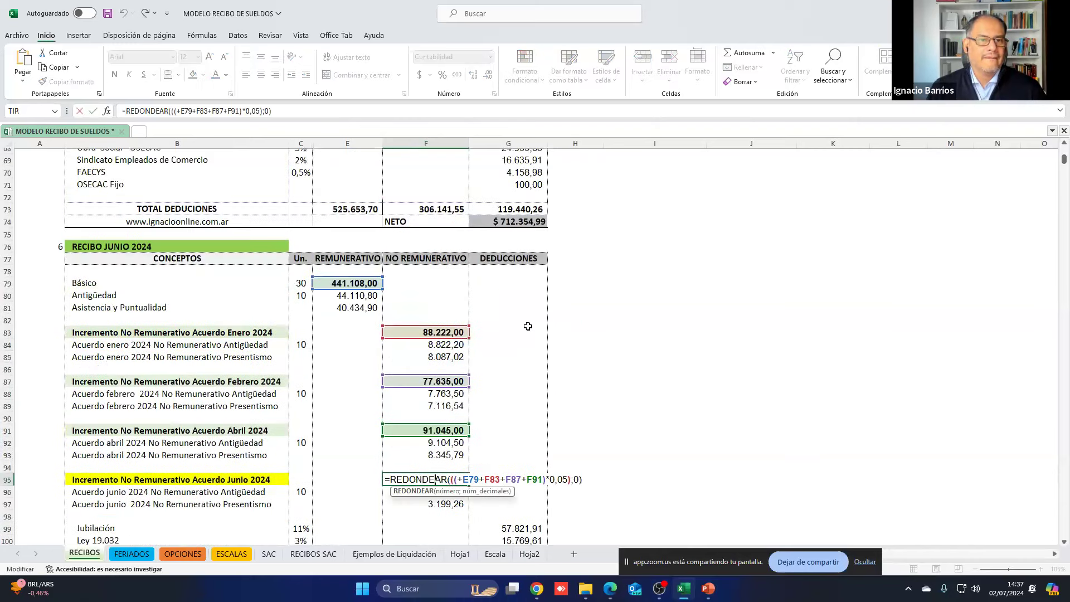
scroll(551, 331, "down", 1)
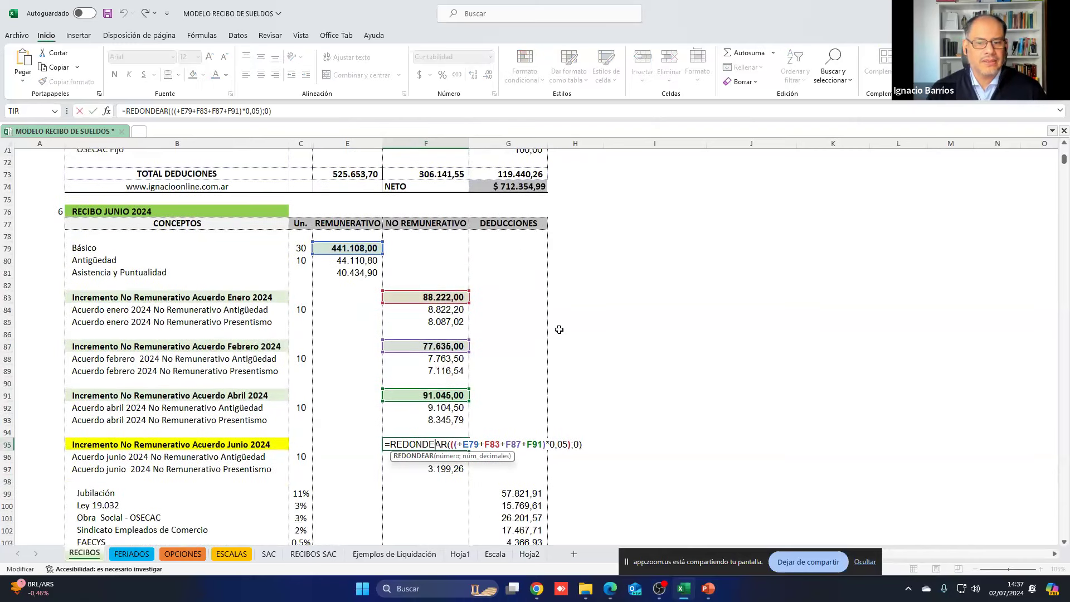
key("Return")
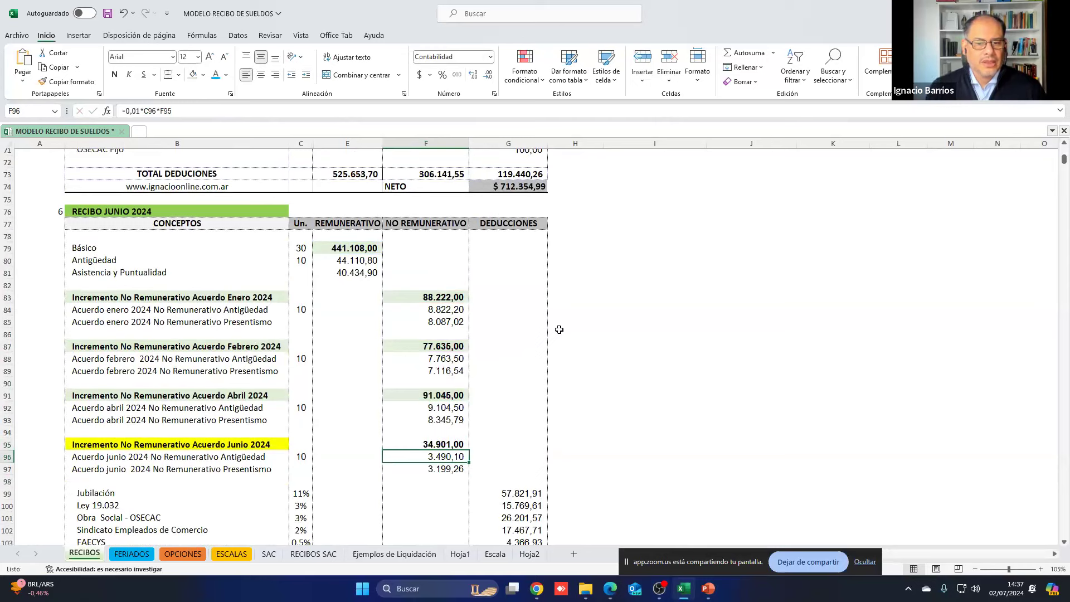
Step: Inspect the formula of the June agreement increment in F128 of the July 2024 receipt and its referenced cells
scroll(610, 263, "down", 1)
scroll(610, 263, "down", 9)
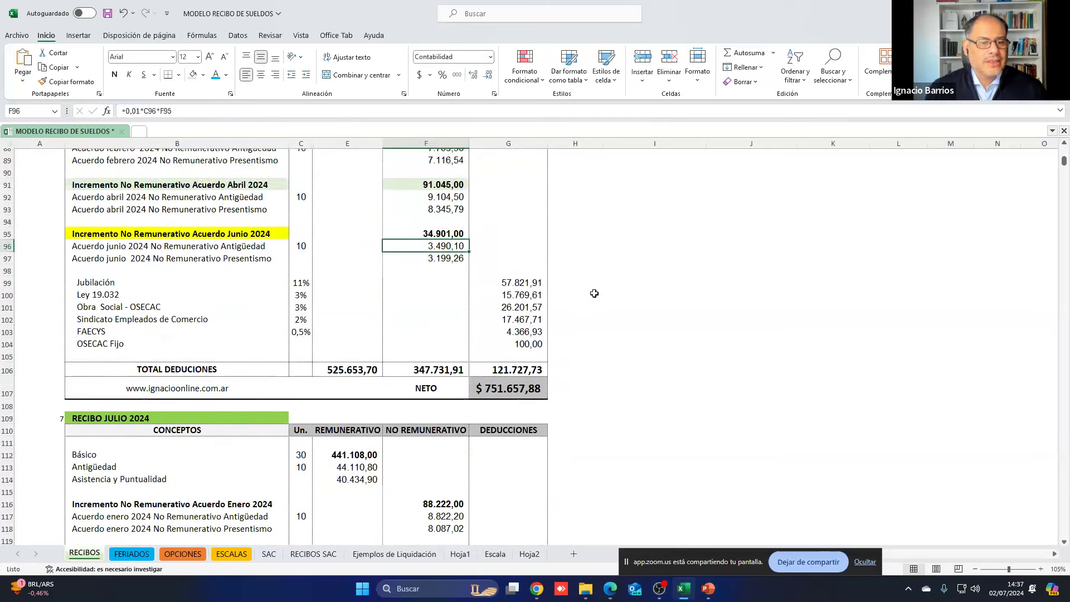
scroll(494, 315, "down", 1)
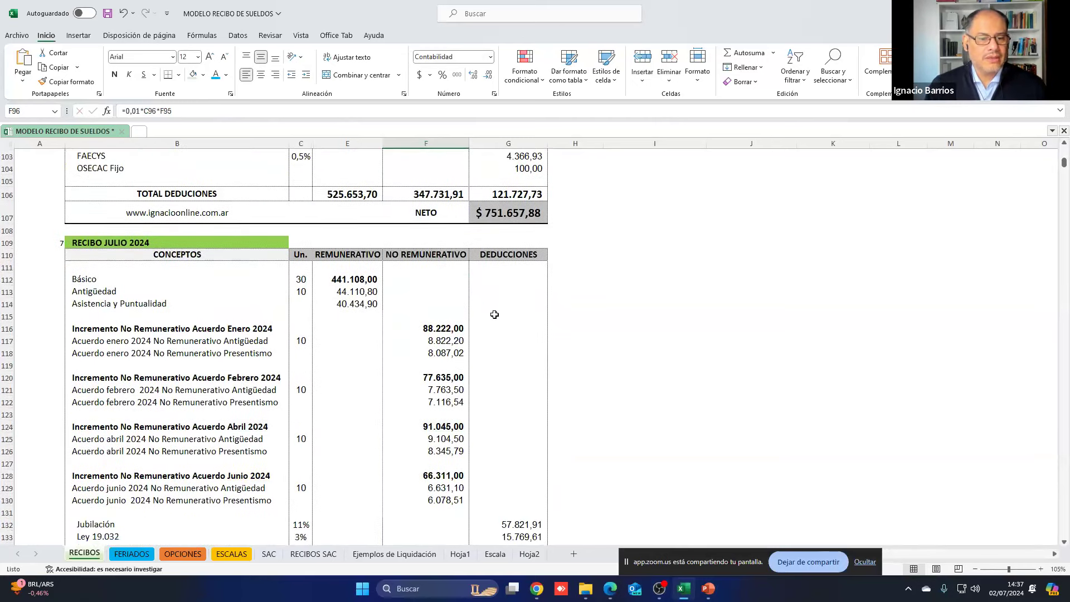
left_click(445, 475)
double_click(446, 475)
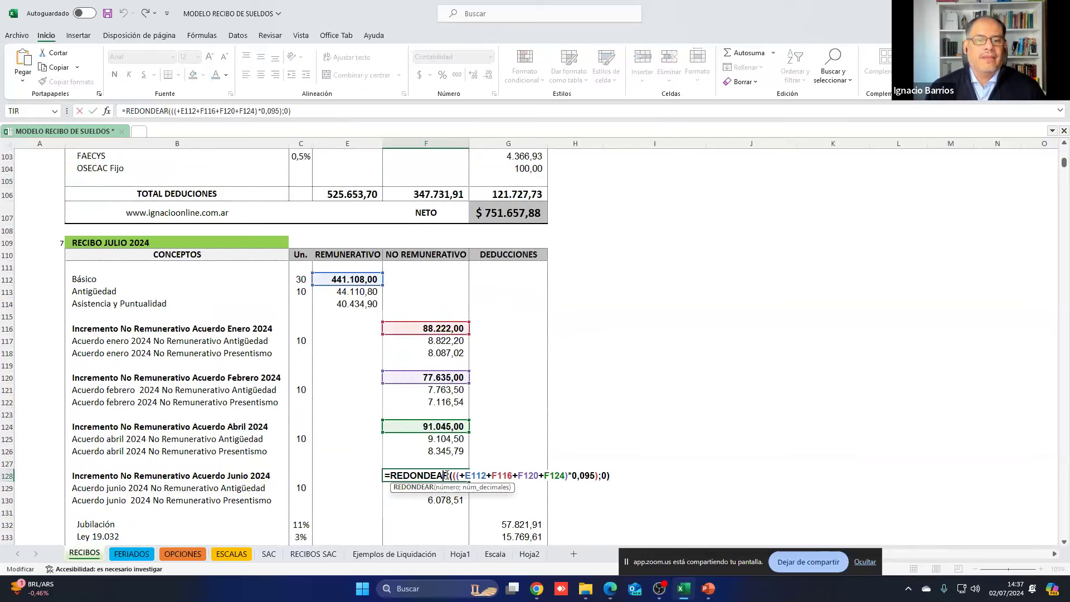
key("Return")
left_click(446, 475)
scroll(445, 475, "down", 1)
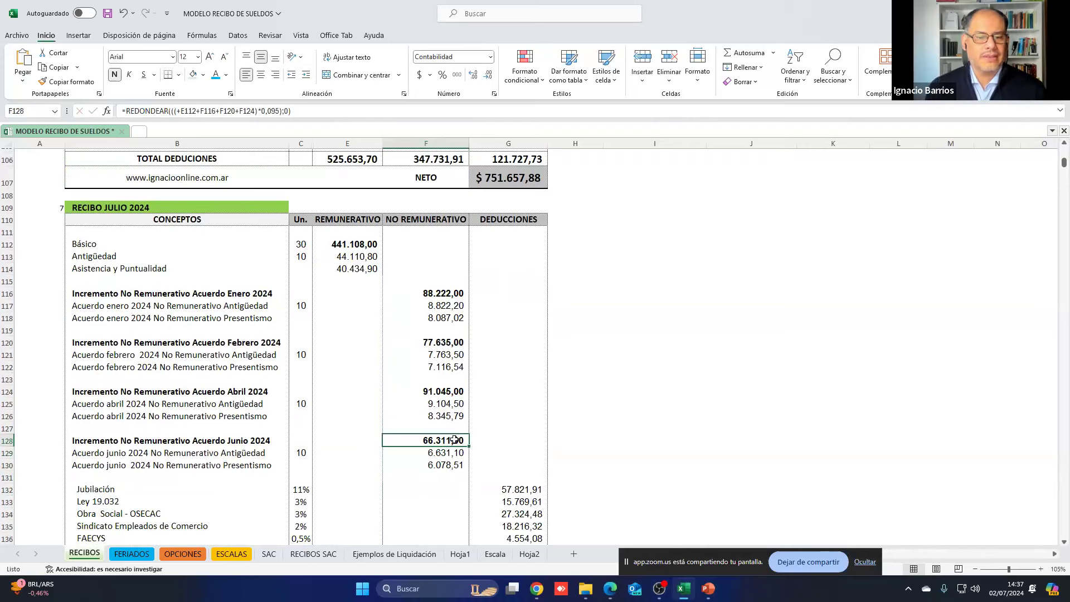
scroll(454, 439, "down", 1)
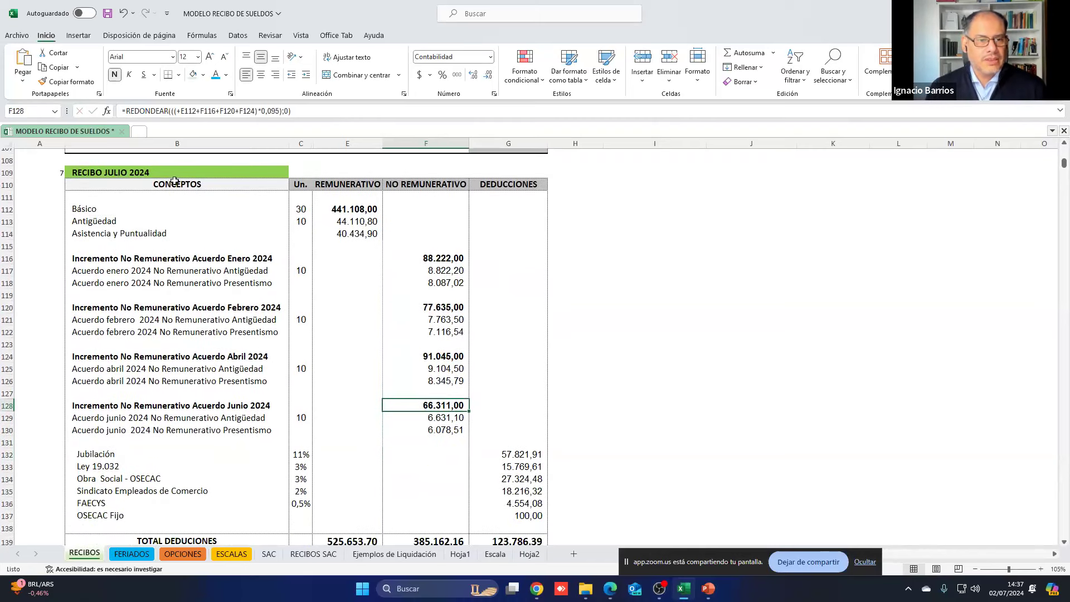
double_click(424, 406)
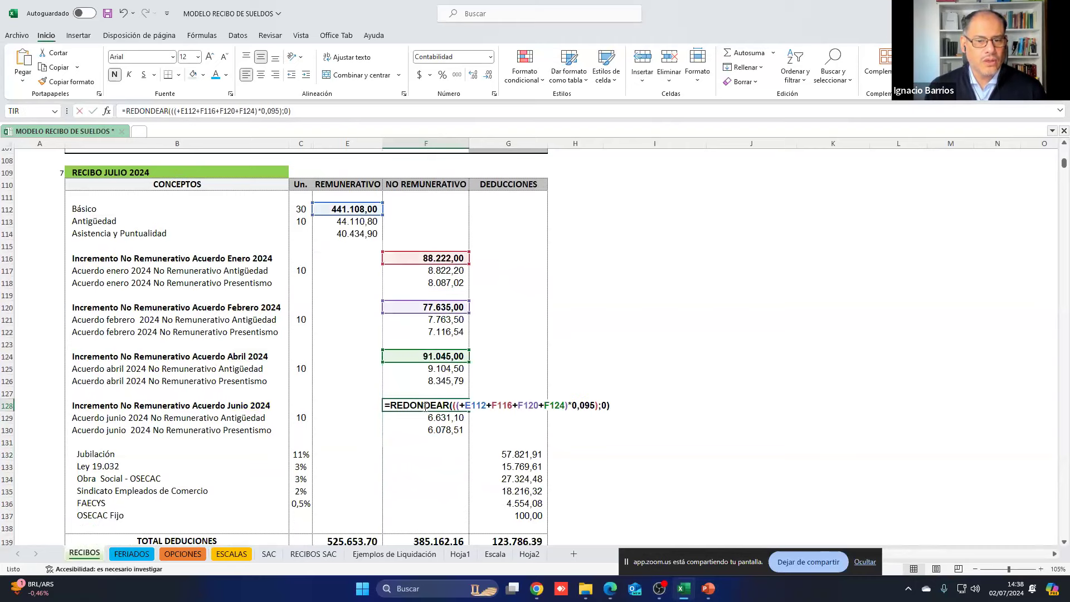
key("Return")
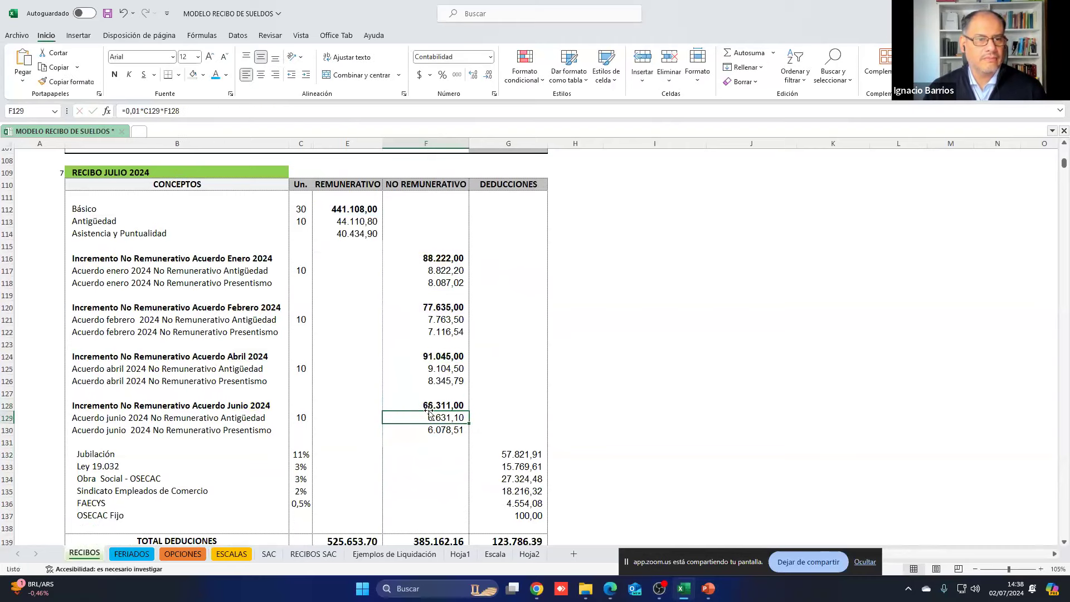
Step: Look over the August 2024 receipt down to its June agreement increment and deductions
scroll(428, 412, "down", 6)
scroll(429, 413, "up", 1)
scroll(429, 414, "down", 4)
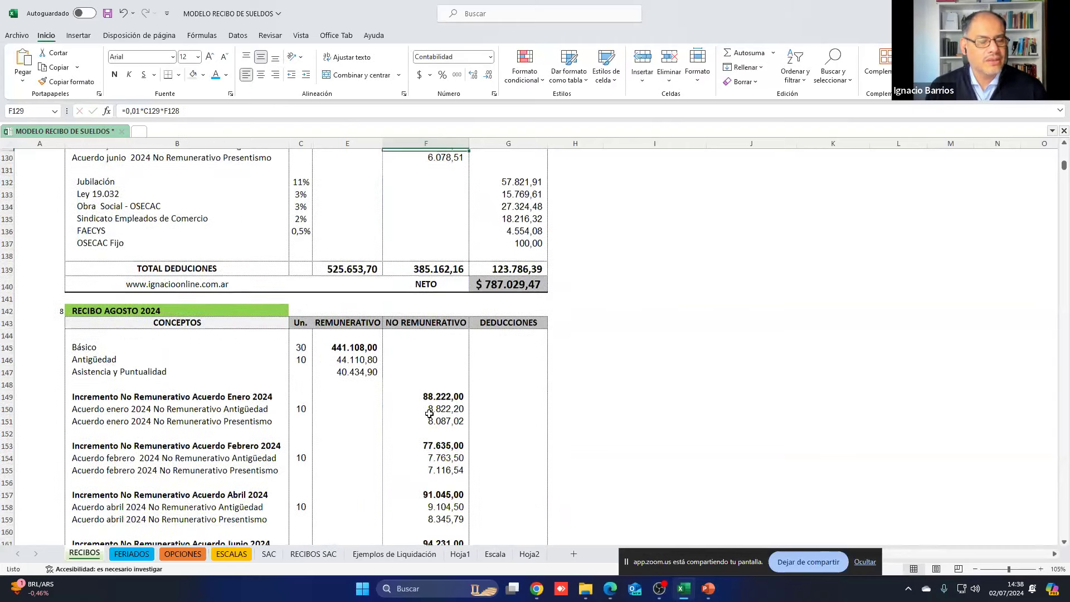
scroll(429, 413, "down", 2)
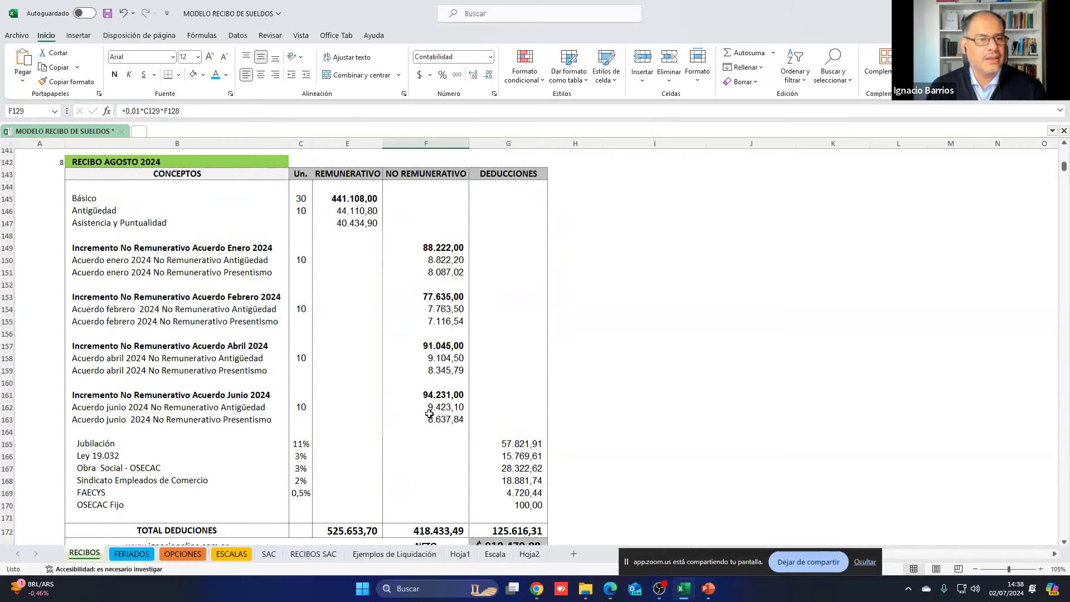
Step: Inspect the formula of the June agreement increment in F161 of the August 2024 receipt and its referenced cells
double_click(454, 394)
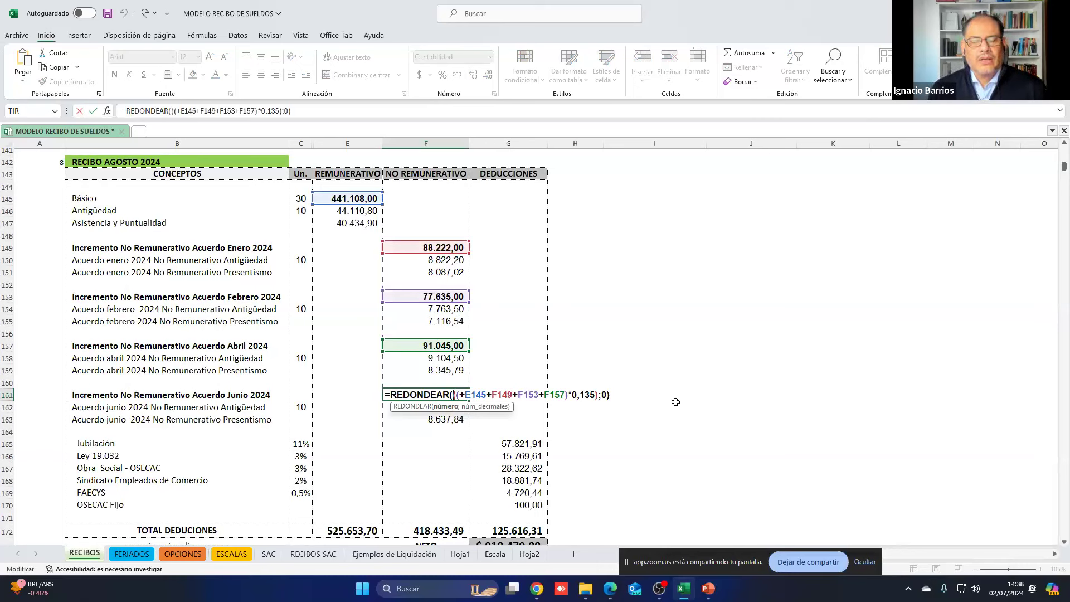
key("Return")
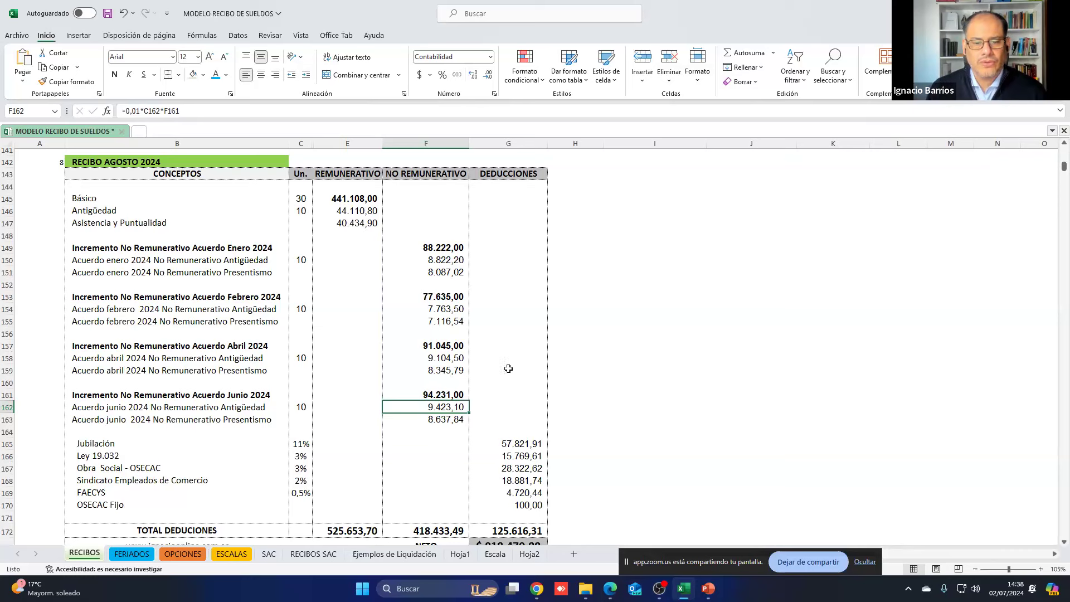
key("Down")
key("Down")
key("Down")
key("Down")
key("Down")
key("Down")
key("Down")
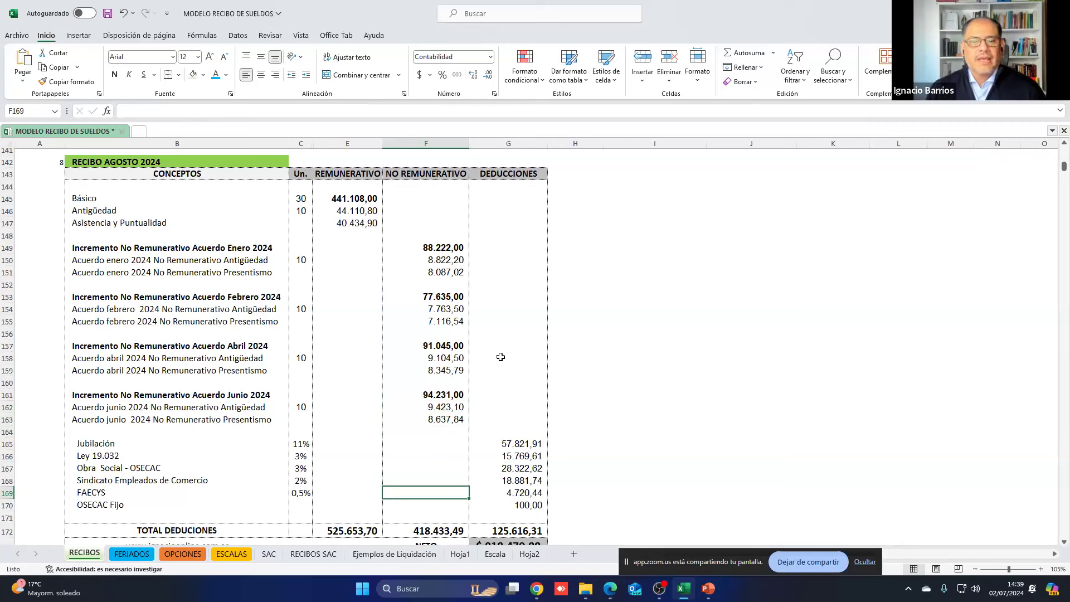
Step: In the September 2024 receipt, highlight the January and February agreement increment labels in B182 and B186 in light green
left_click(1064, 542)
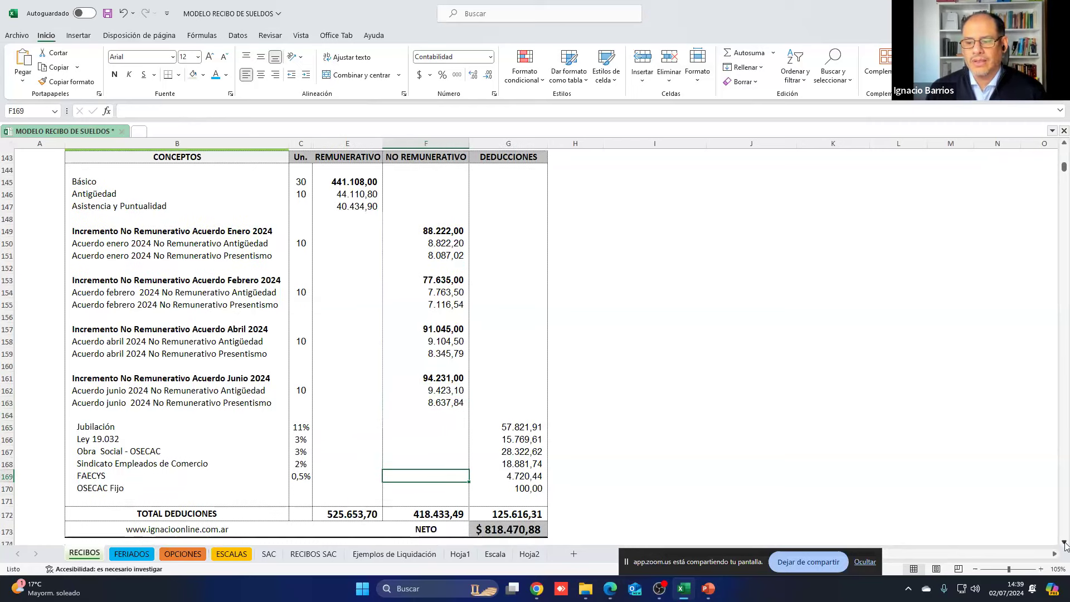
left_click_drag(1064, 543, 1064, 543)
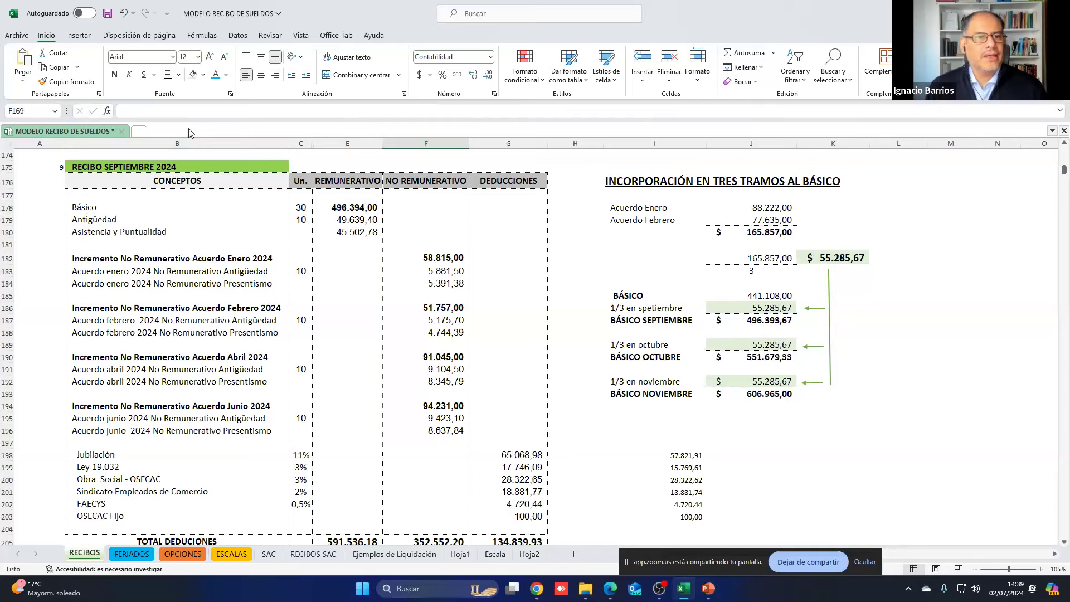
key("ctrl+BackSpace")
scroll(232, 319, "up", 3)
scroll(233, 319, "down", 6)
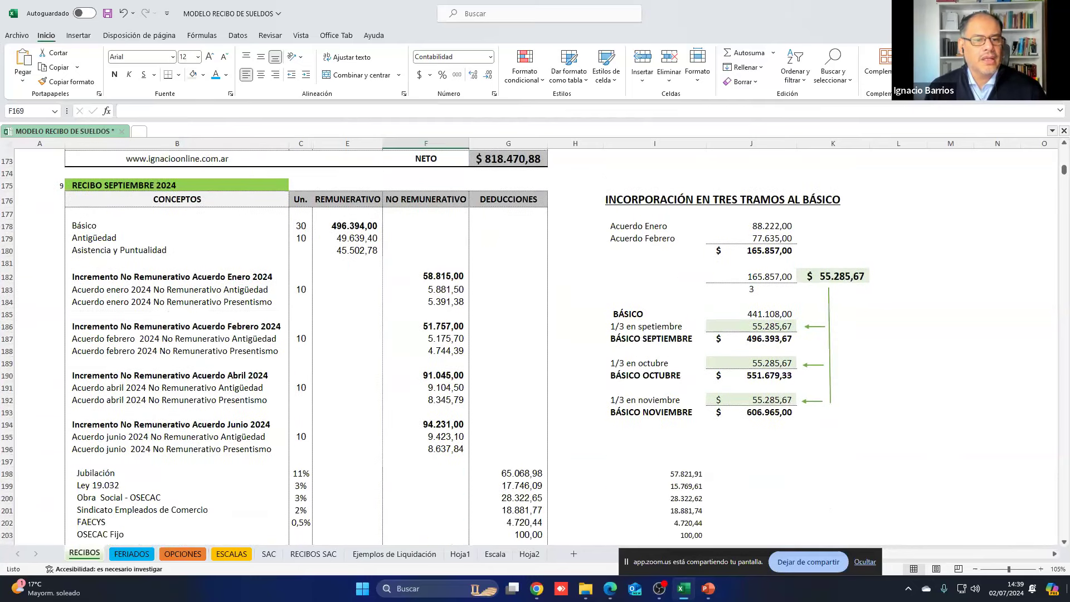
scroll(391, 299, "down", 2)
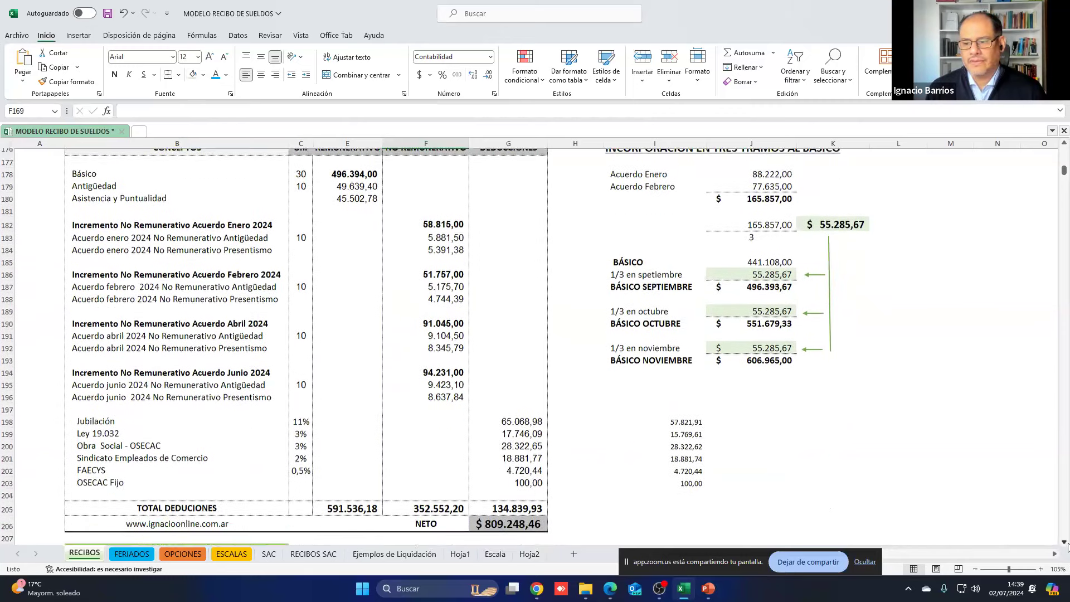
left_click(224, 208)
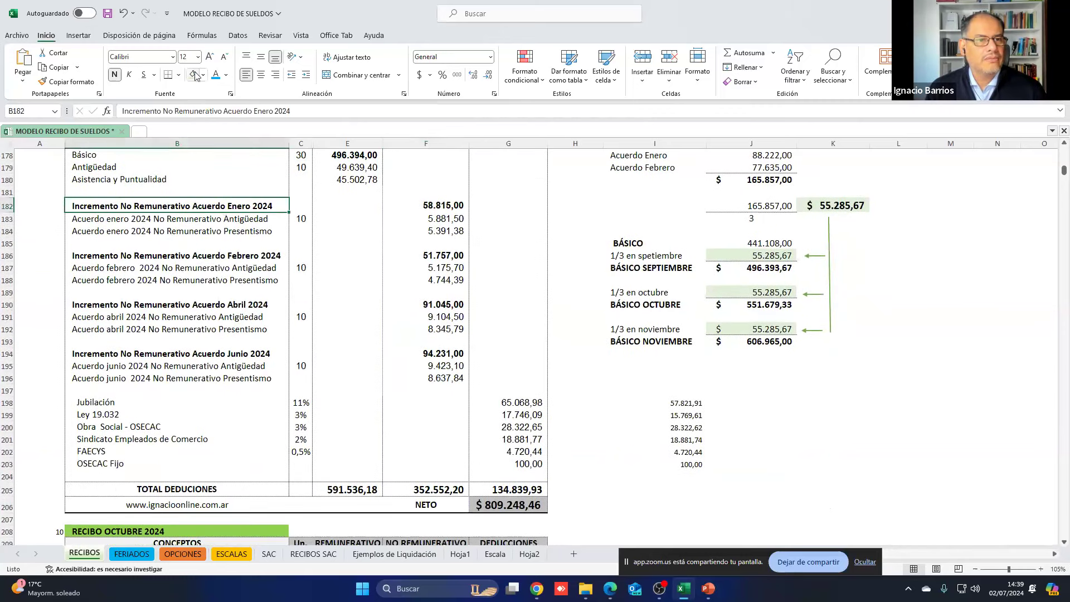
left_click(112, 257)
left_click(193, 74)
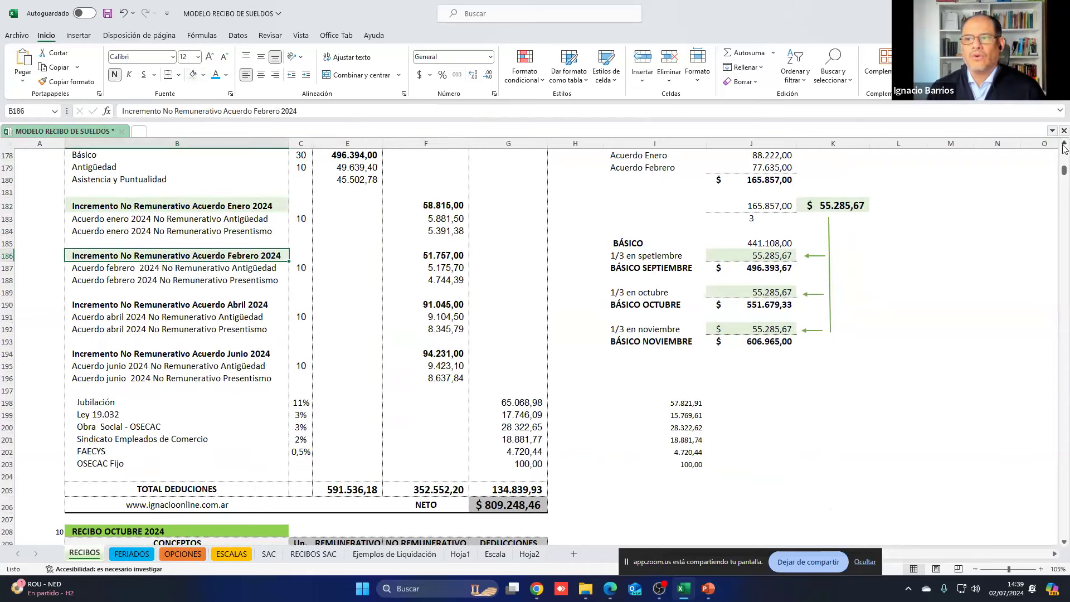
Step: In the August 2024 receipt, highlight the January and February agreement increment amounts in F149 and F153 in light green
scroll(1064, 147, "up", 1)
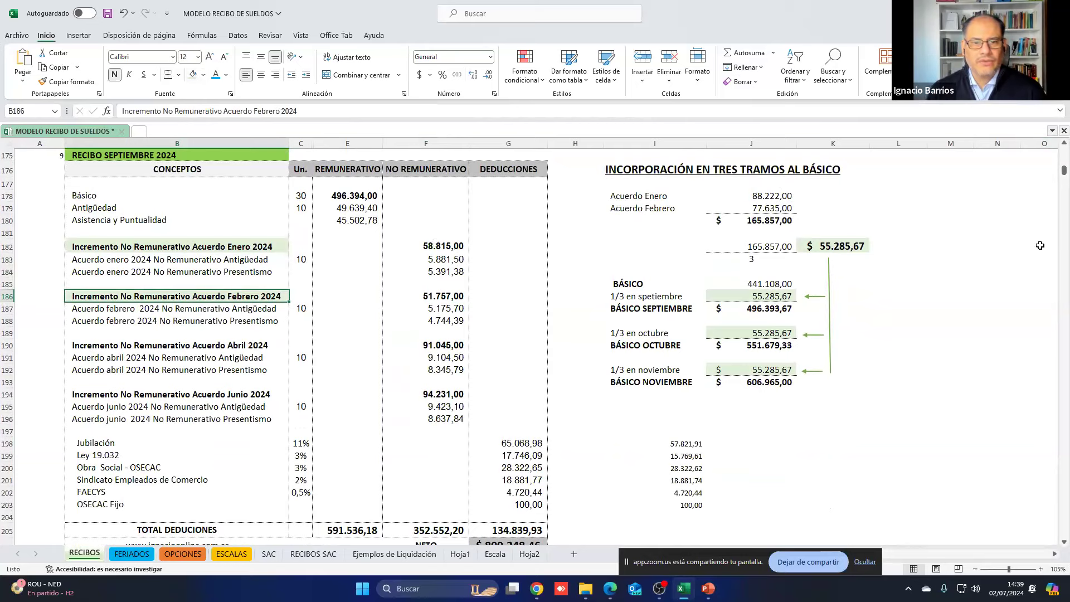
left_click(754, 197)
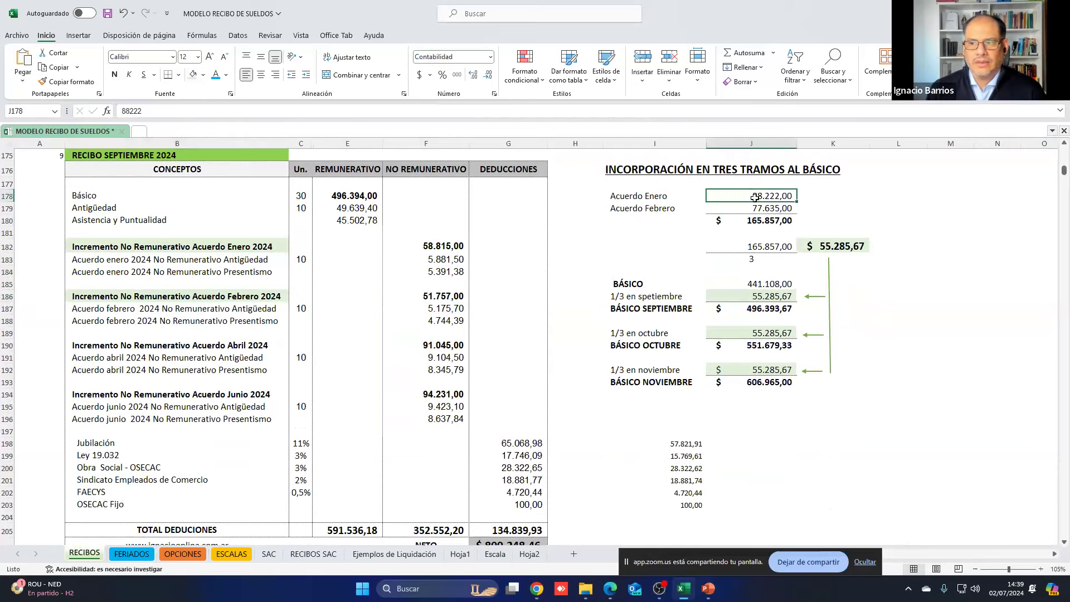
left_click_drag(1063, 170, 1063, 170)
left_click(467, 199)
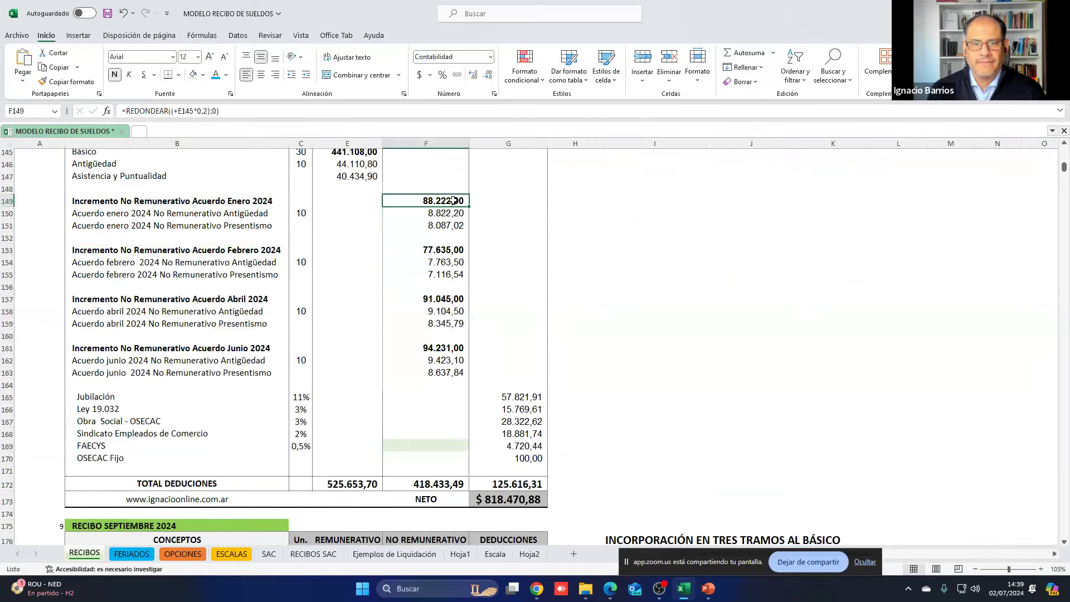
left_click(192, 79)
left_click(407, 249)
left_click(192, 77)
scroll(752, 356, "down", 3)
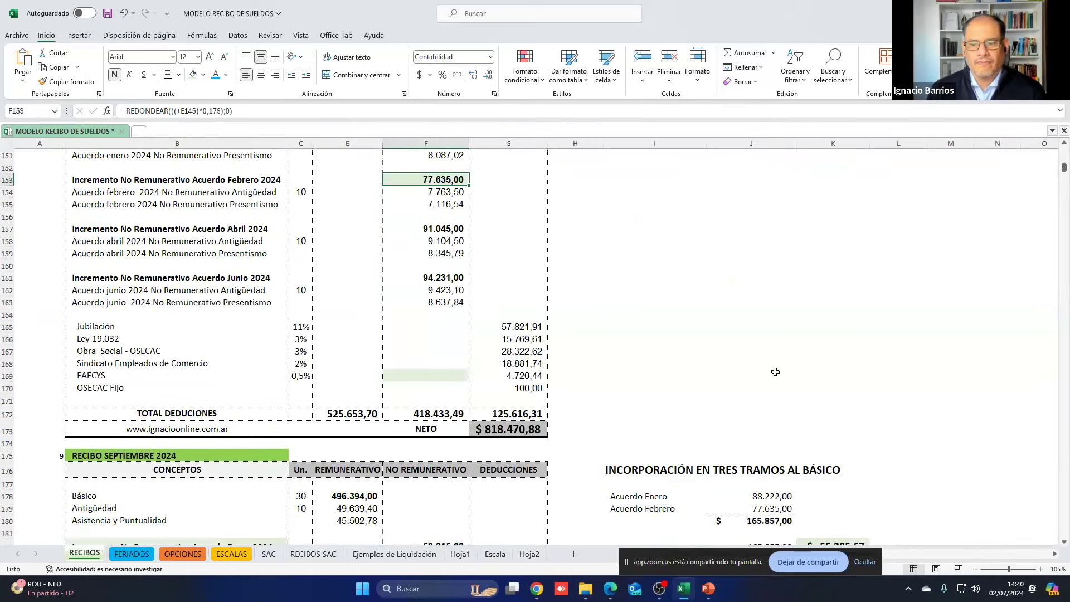
scroll(502, 220, "up", 2)
scroll(502, 219, "up", 1)
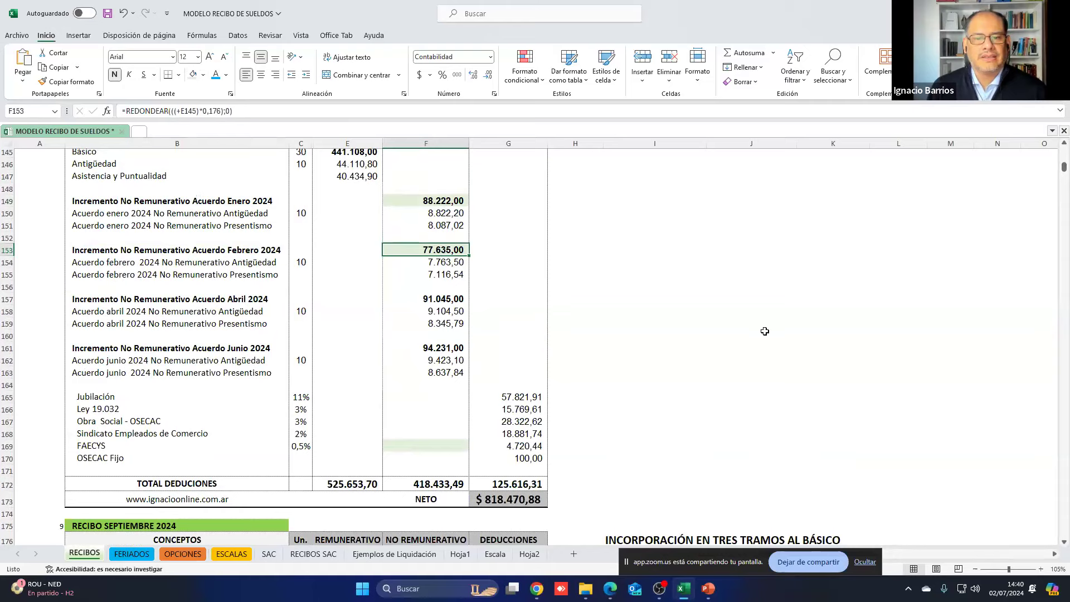
Step: Examine the February agreement amount, the sum of both agreements and the divisor in the three-tranche incorporation calculation beside the September receipt
scroll(765, 331, "down", 4)
left_click(767, 436)
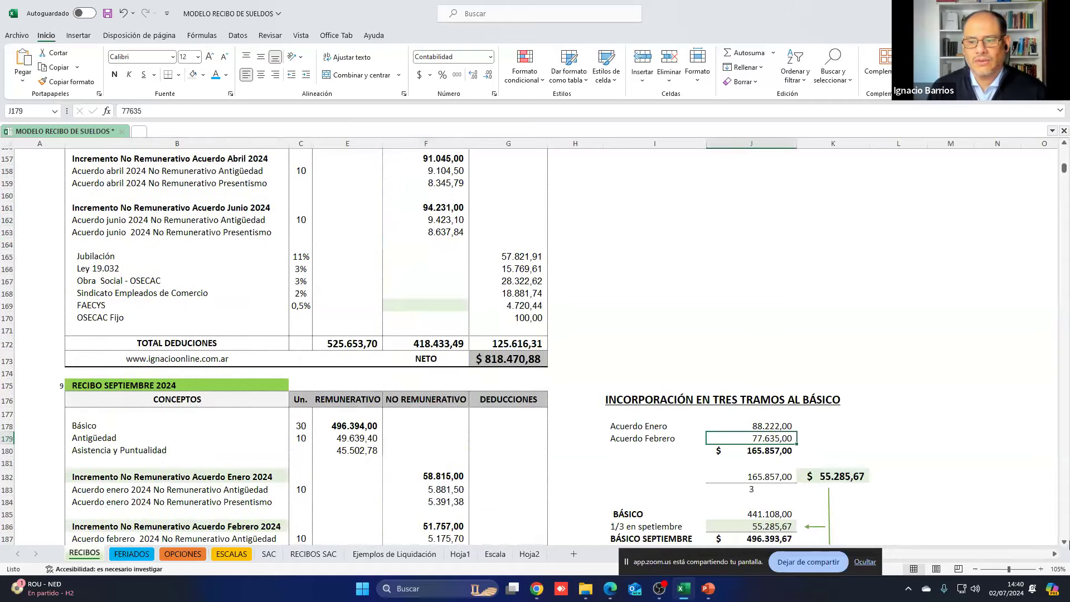
left_click(1064, 542)
scroll(1064, 542, "down", 6)
key("Down")
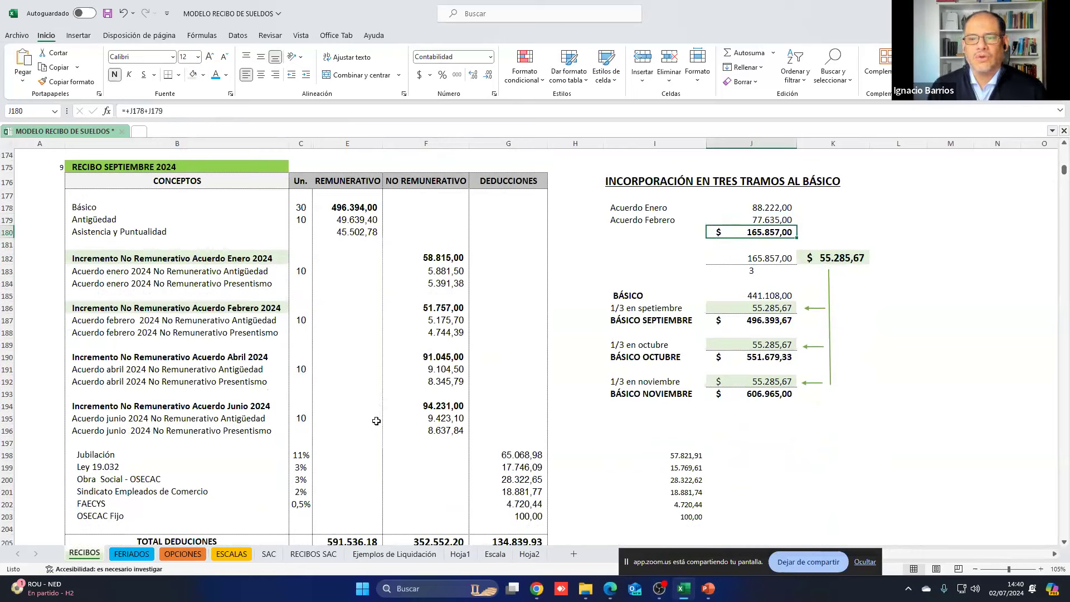
left_click(747, 270)
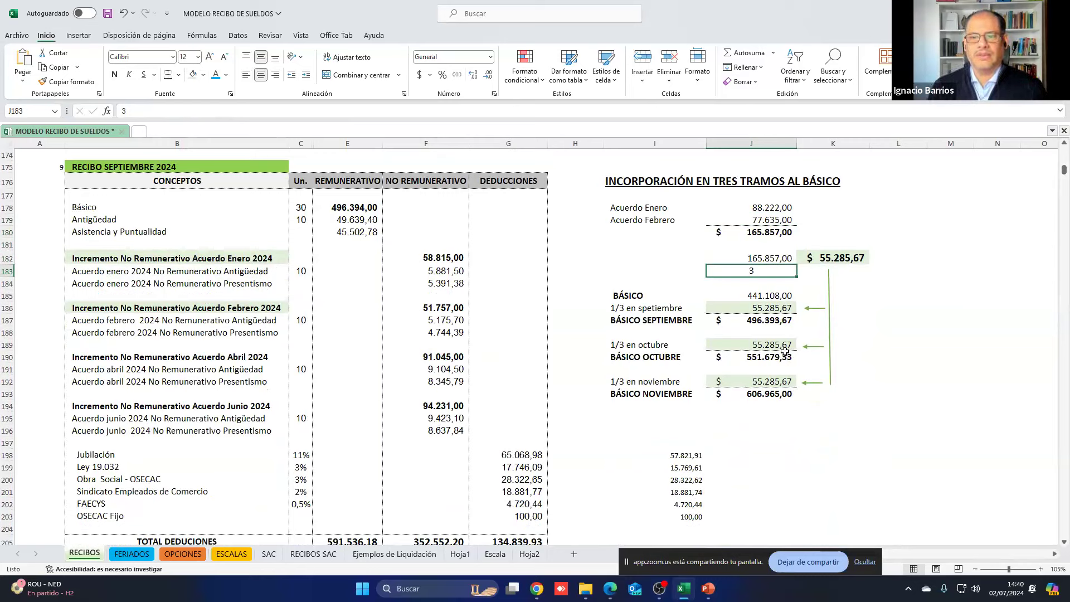
Step: Examine how the thirds are added to the basic salary for September, October and November in the incorporation calculation
left_click(664, 296)
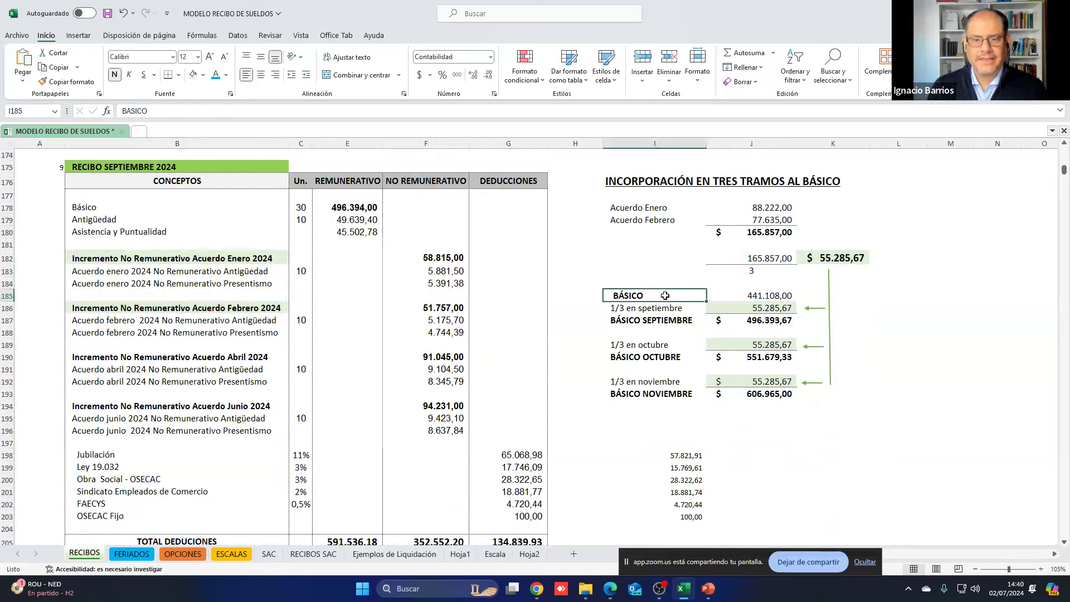
left_click(737, 310)
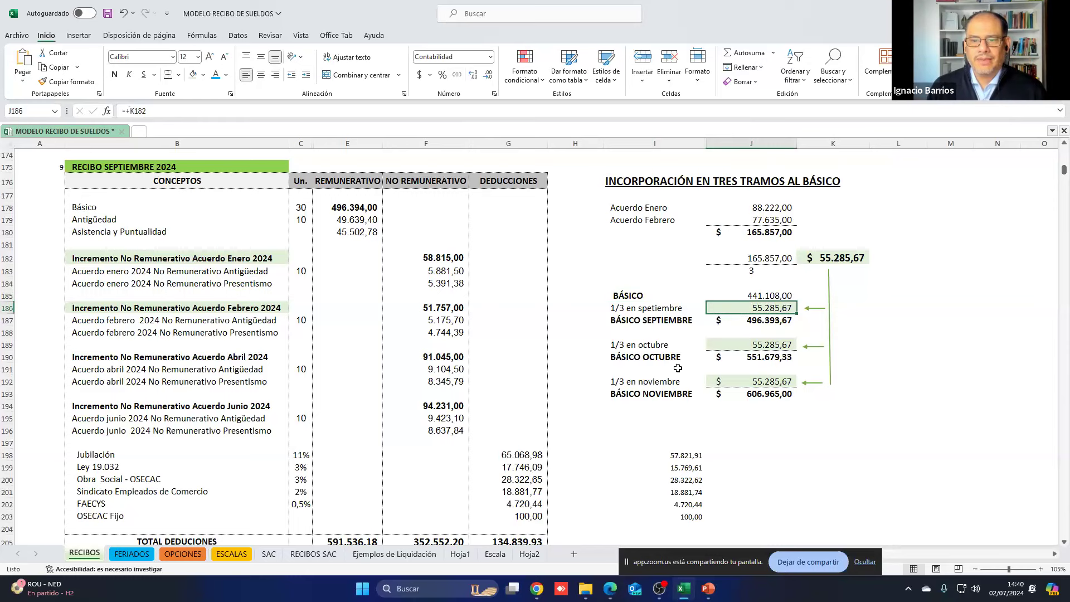
left_click_drag(639, 322, 788, 321)
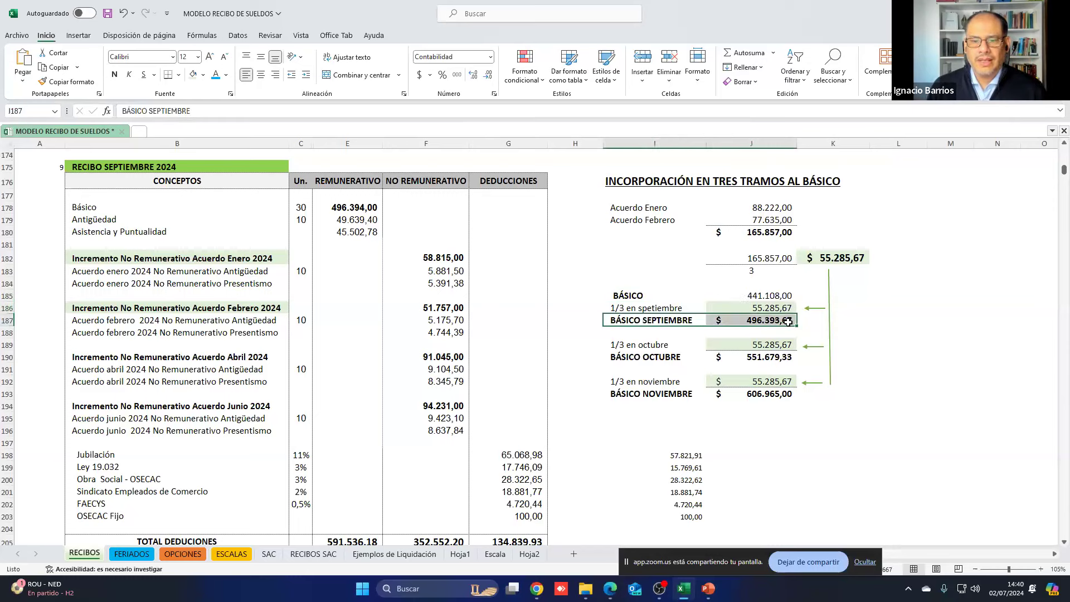
left_click(202, 78)
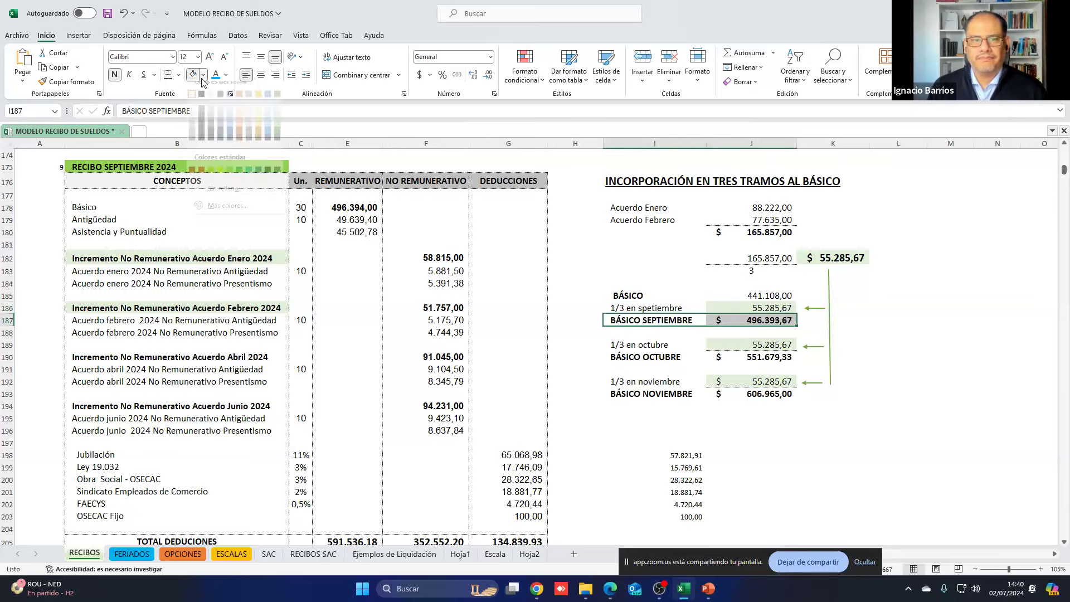
left_click(843, 343)
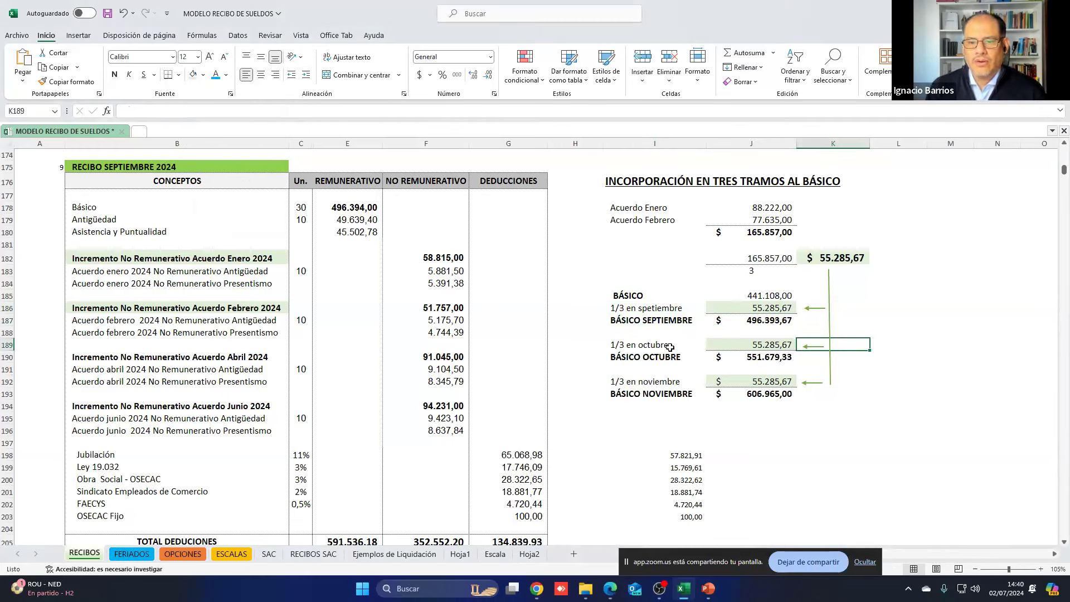
left_click_drag(632, 360, 777, 359)
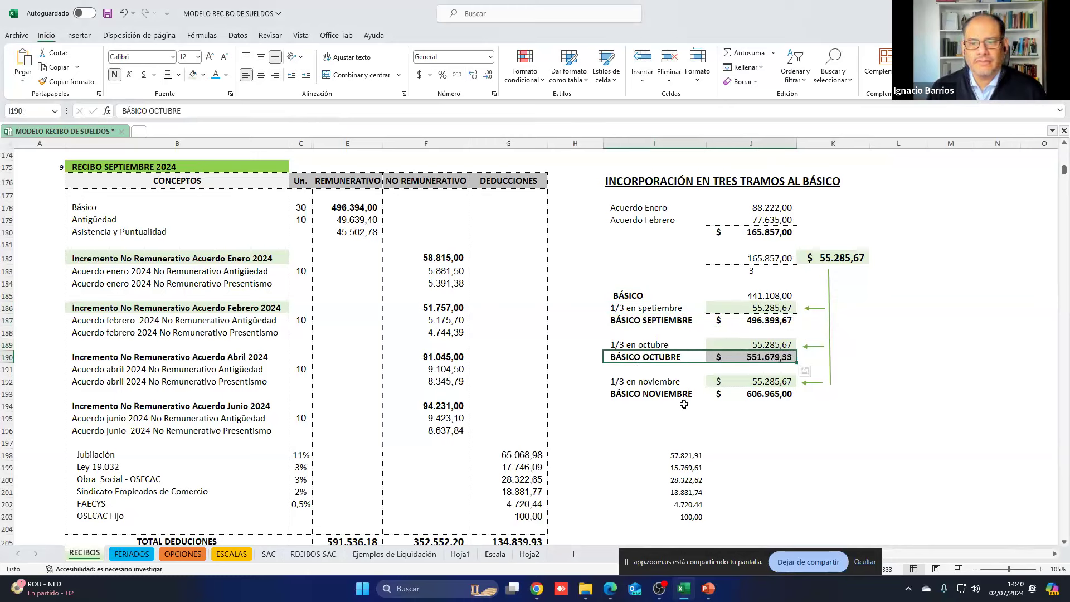
left_click(683, 404)
left_click_drag(624, 392, 757, 393)
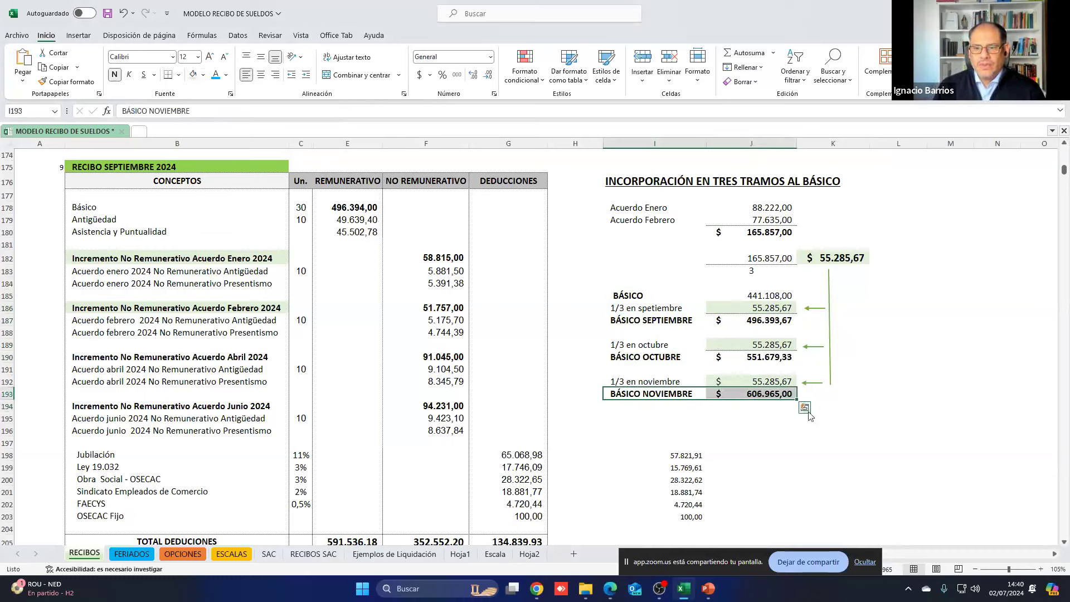
left_click(762, 394)
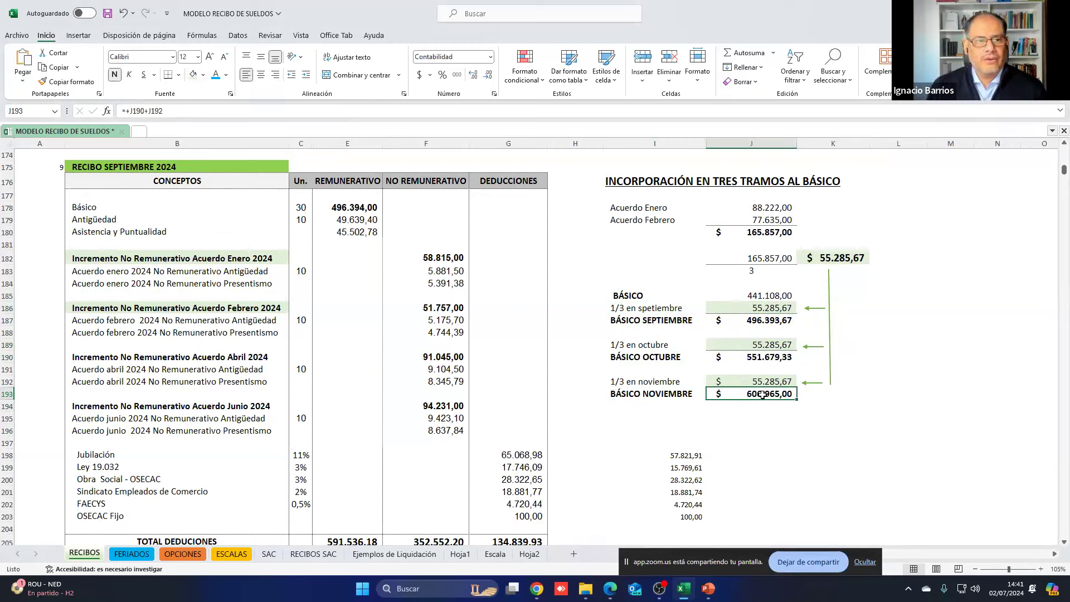
Step: Inspect the September 2024 receipt's basic salary in E178 and the January and February increment formulas in F182 and F186
left_click(401, 261)
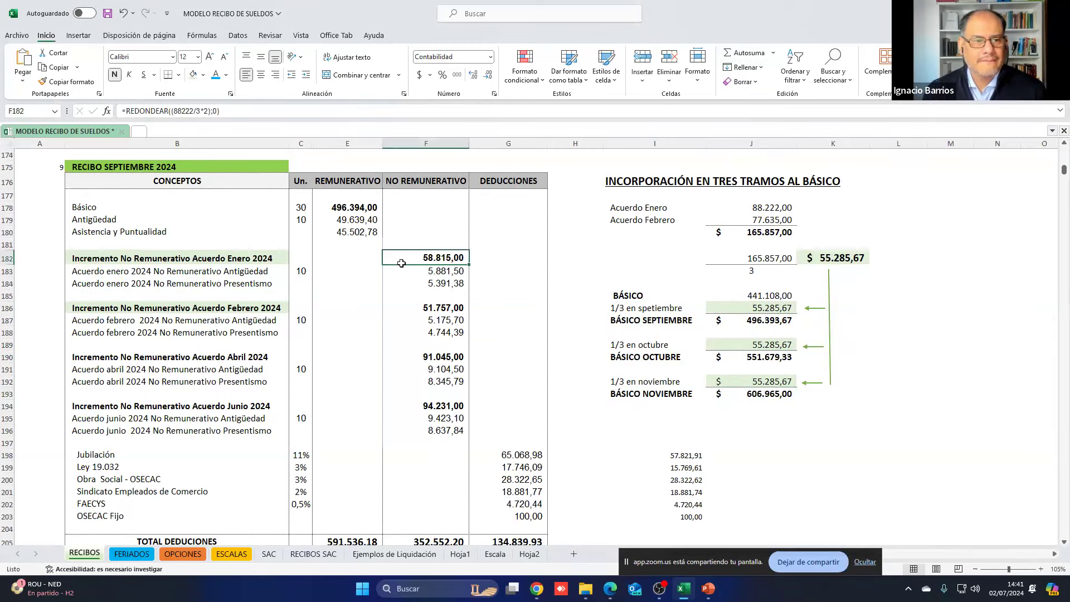
left_click(354, 210)
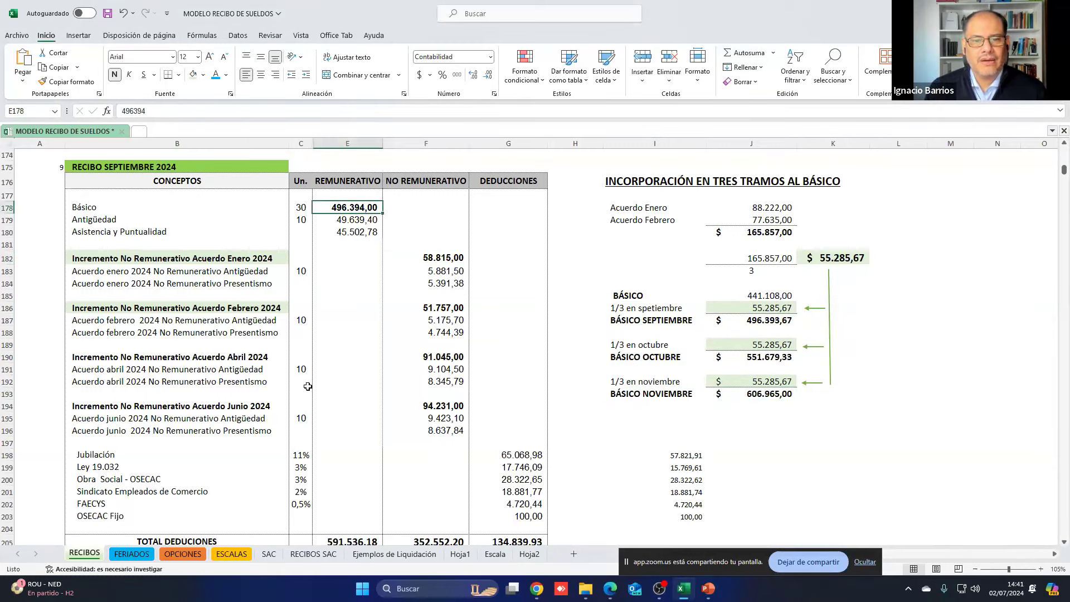
left_click(457, 260)
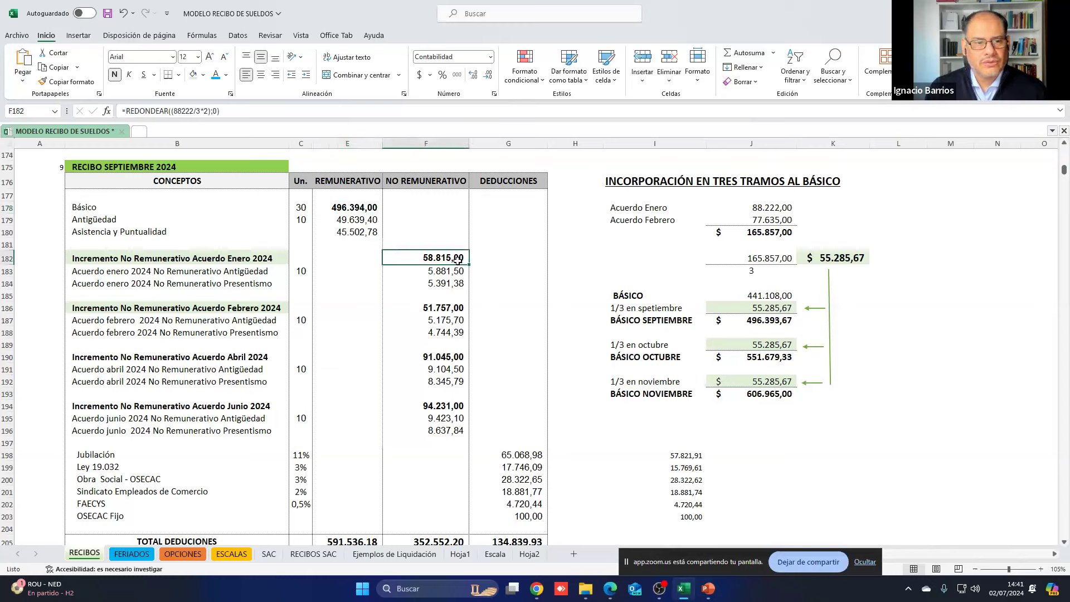
left_click(453, 309)
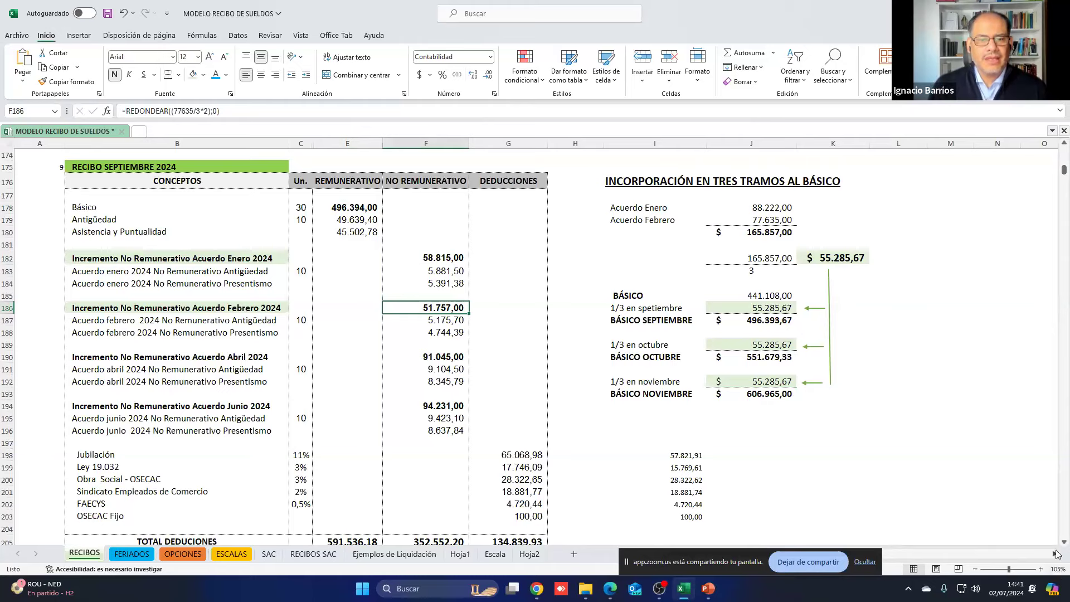
Step: Inspect the October 2024 receipt's basic salary in E211 and the January and February increment formulas in F215 and F219
scroll(1065, 543, "down", 5)
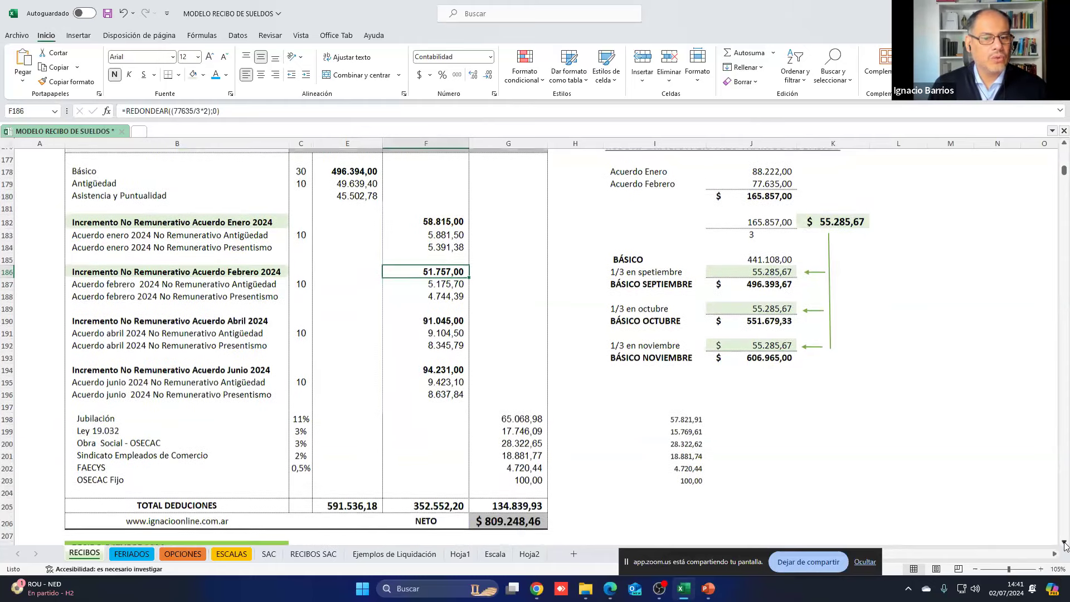
scroll(1064, 544, "down", 5)
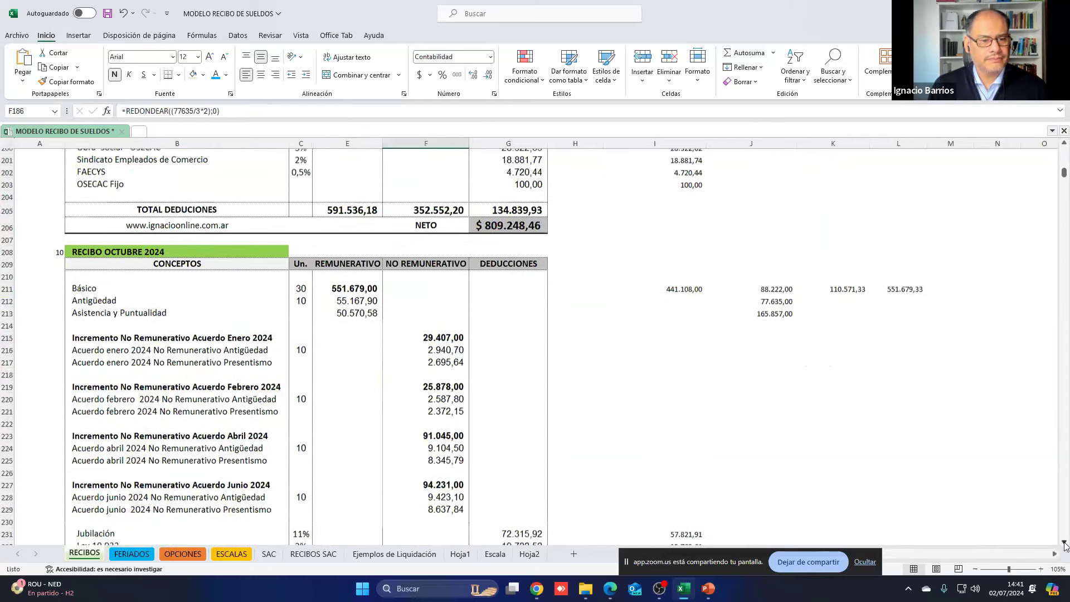
scroll(1064, 543, "down", 1)
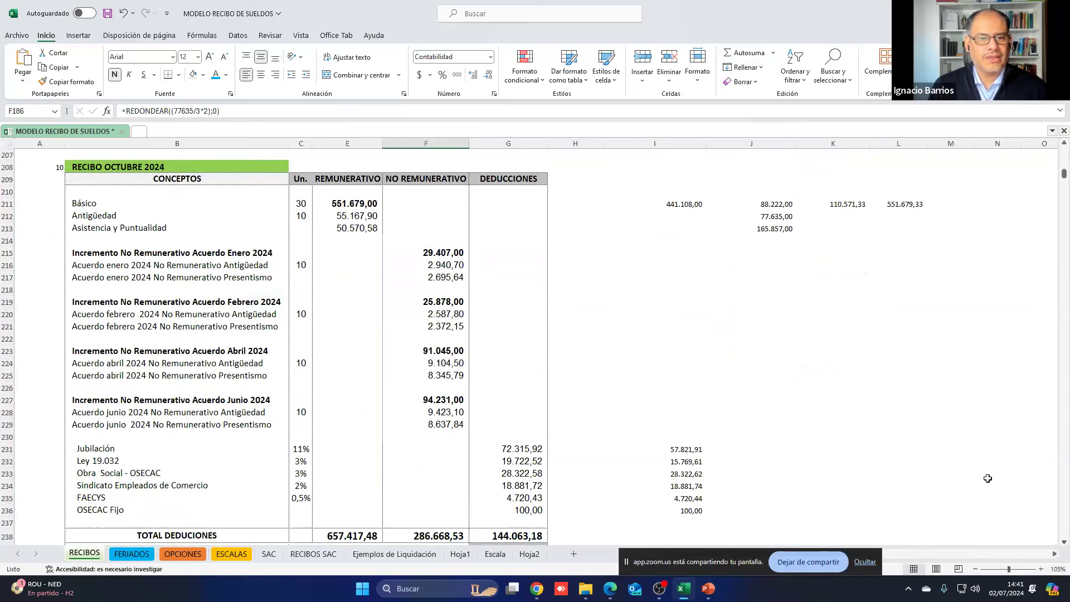
left_click(356, 205)
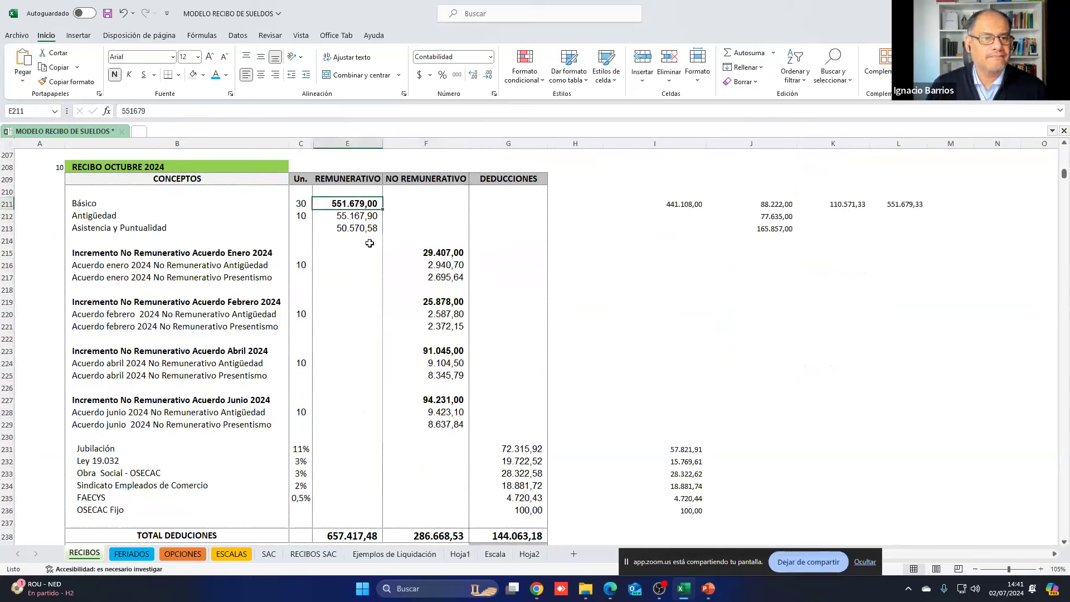
left_click(435, 252)
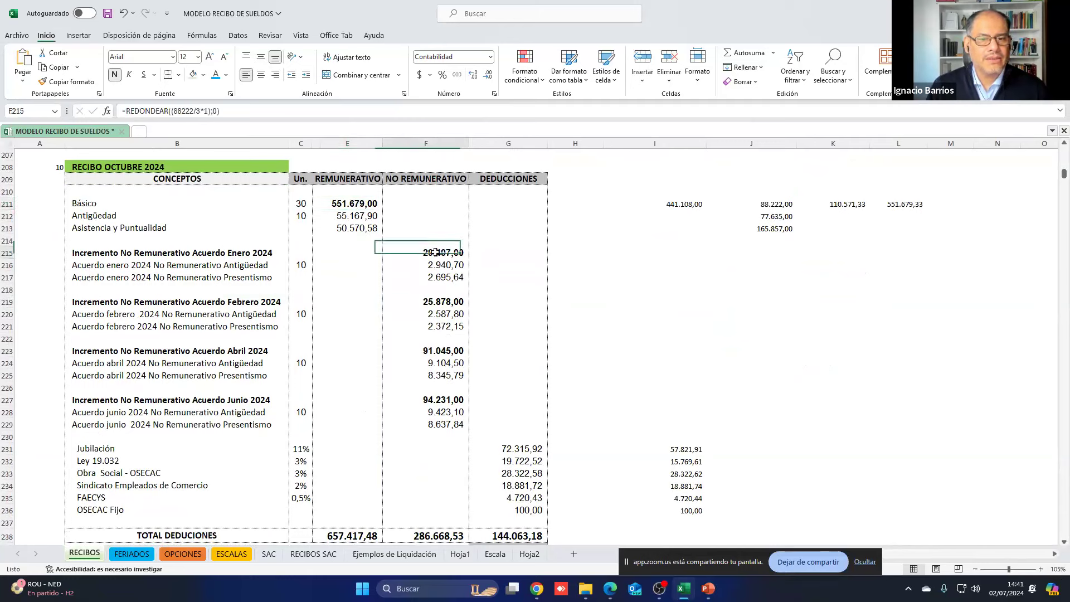
left_click(435, 299)
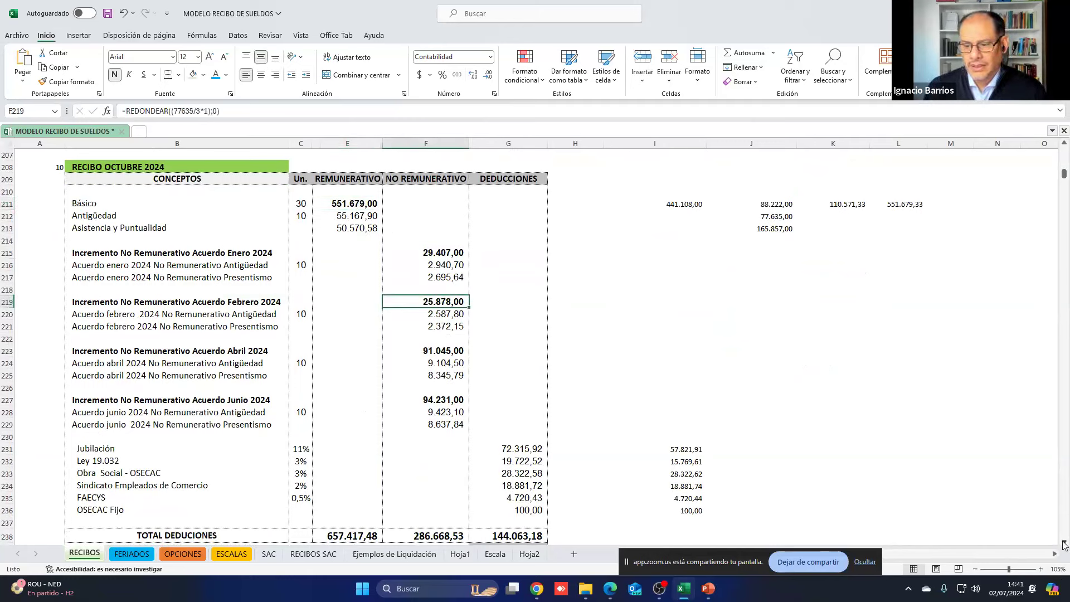
Step: Inspect the November 2024 receipt's basic salary in E244 and the January and February agreement rows in B248:F254
left_click_drag(1064, 544, 1064, 544)
left_click(357, 190)
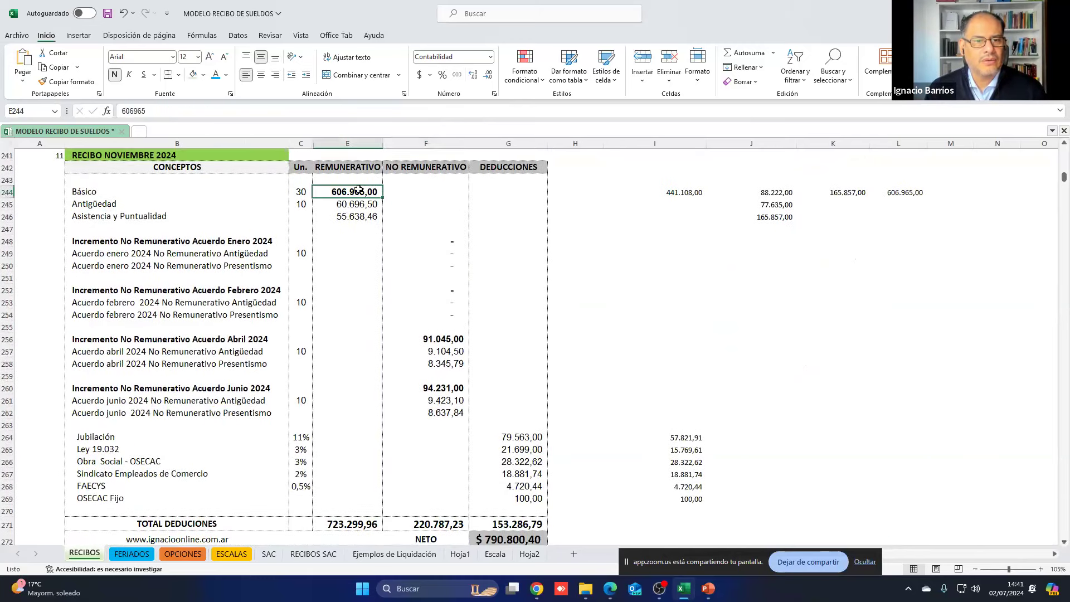
left_click_drag(460, 243, 184, 318)
left_click_drag(118, 241, 431, 313)
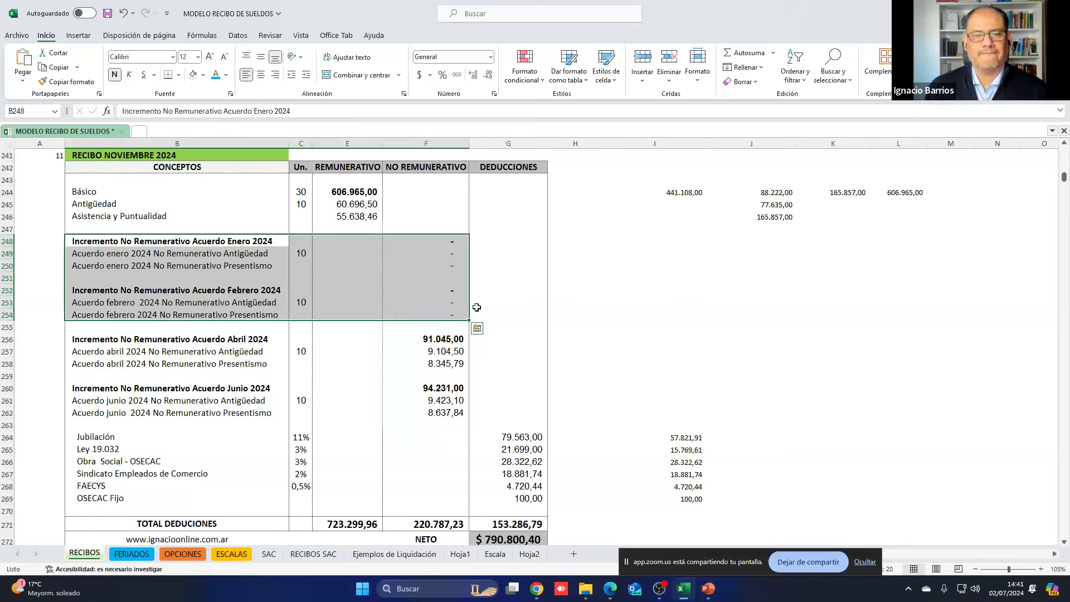
left_click_drag(430, 312, 206, 252)
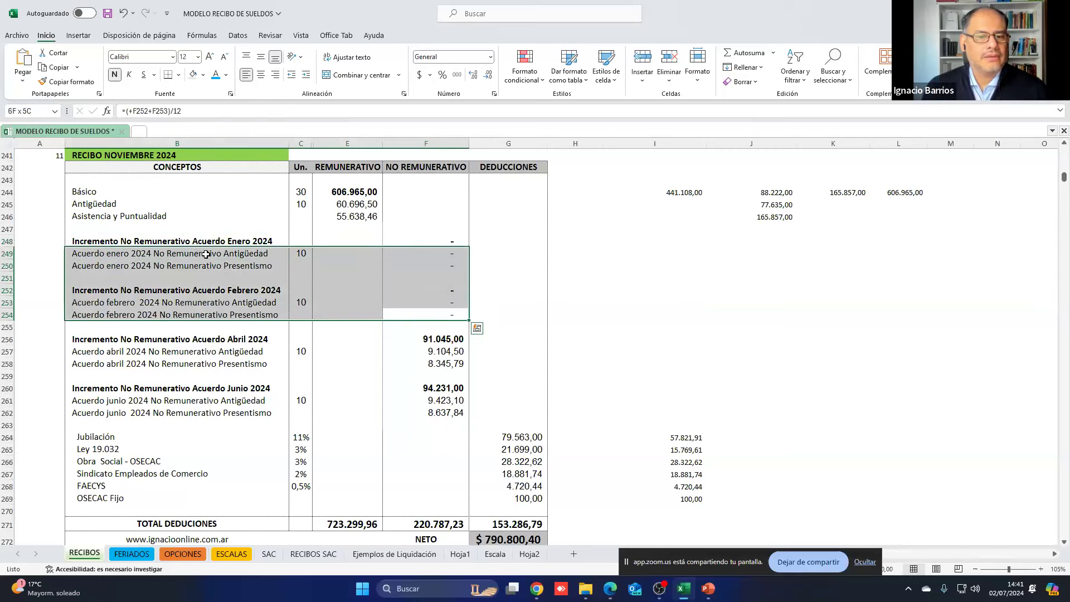
left_click(343, 192)
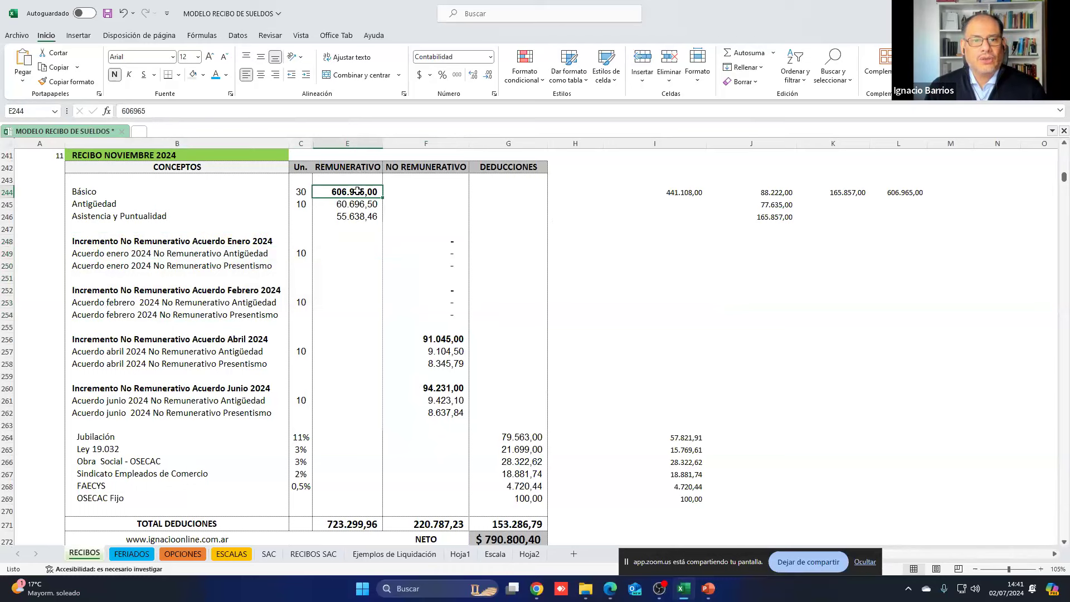
Step: Compare the net pay of the September, October and November 2024 receipts in G206, G239 and G272
scroll(638, 302, "up", 4)
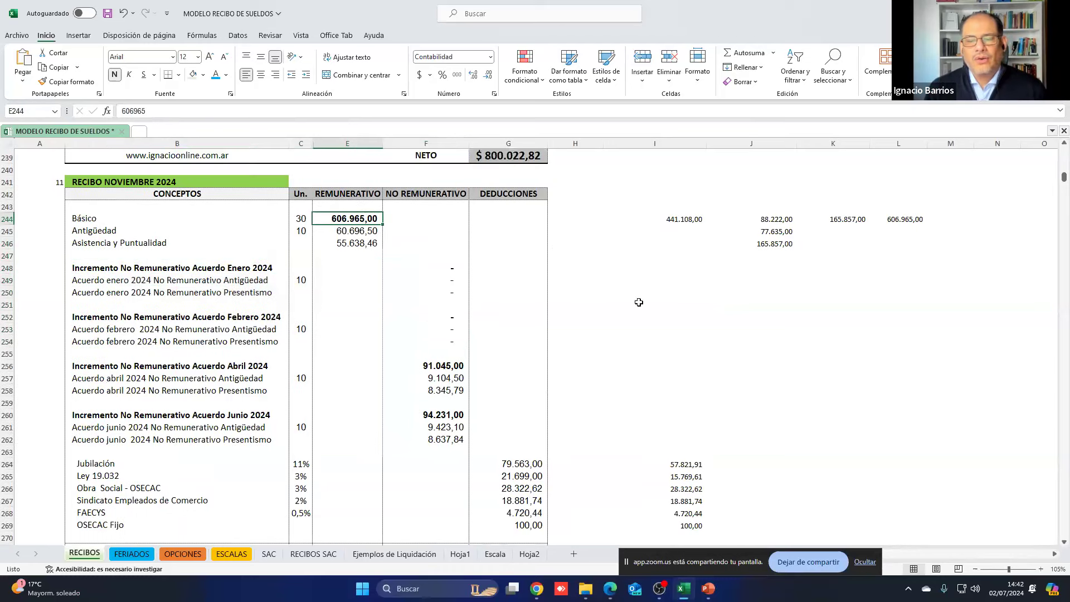
left_click(1064, 144)
left_click(1064, 144)
scroll(1066, 146, "up", 7)
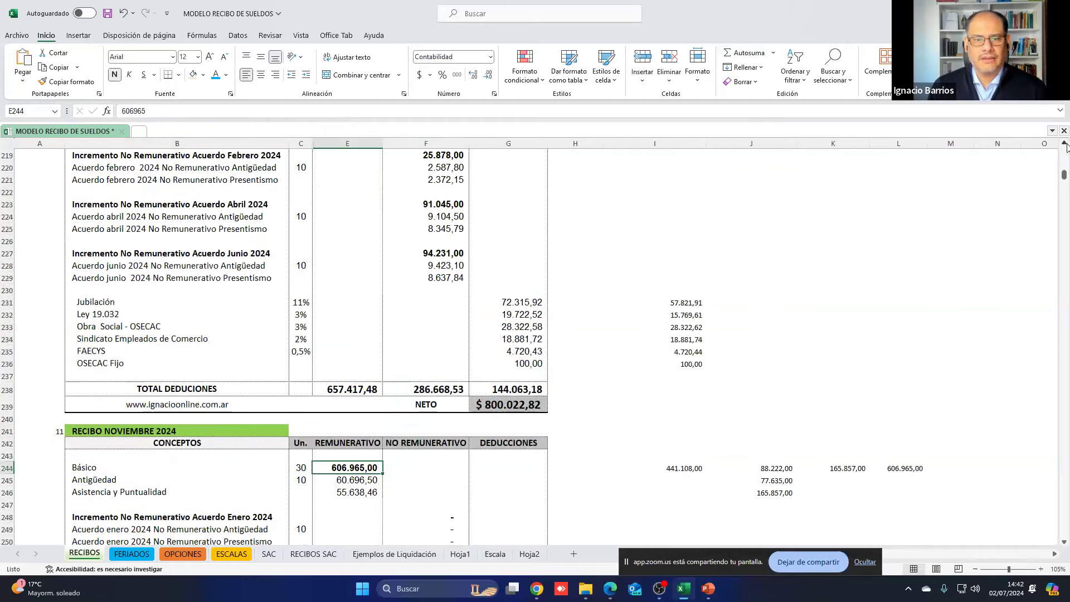
scroll(1066, 146, "up", 4)
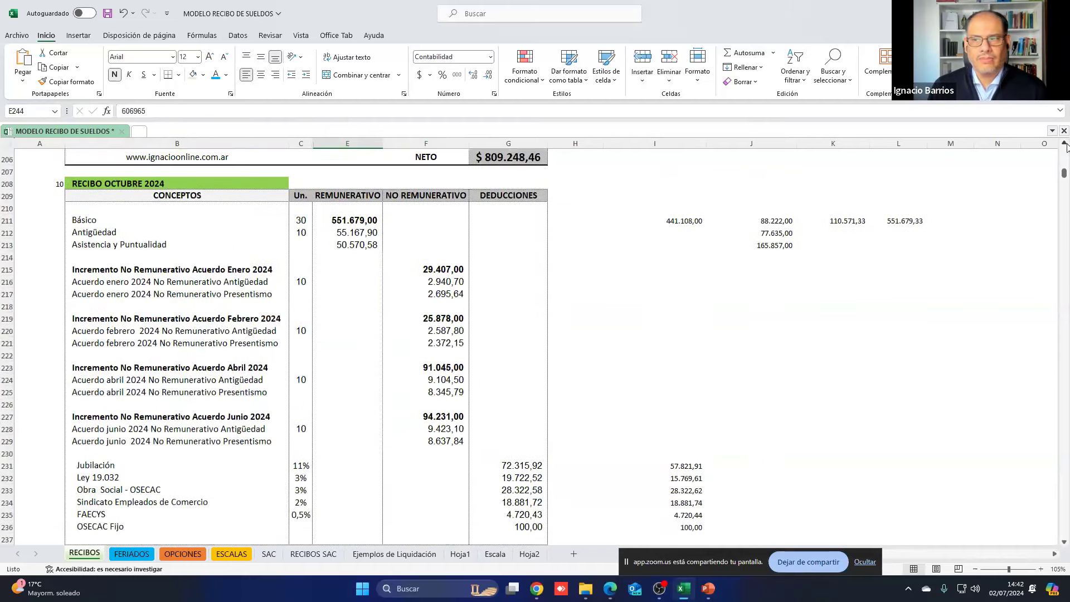
scroll(1066, 146, "up", 3)
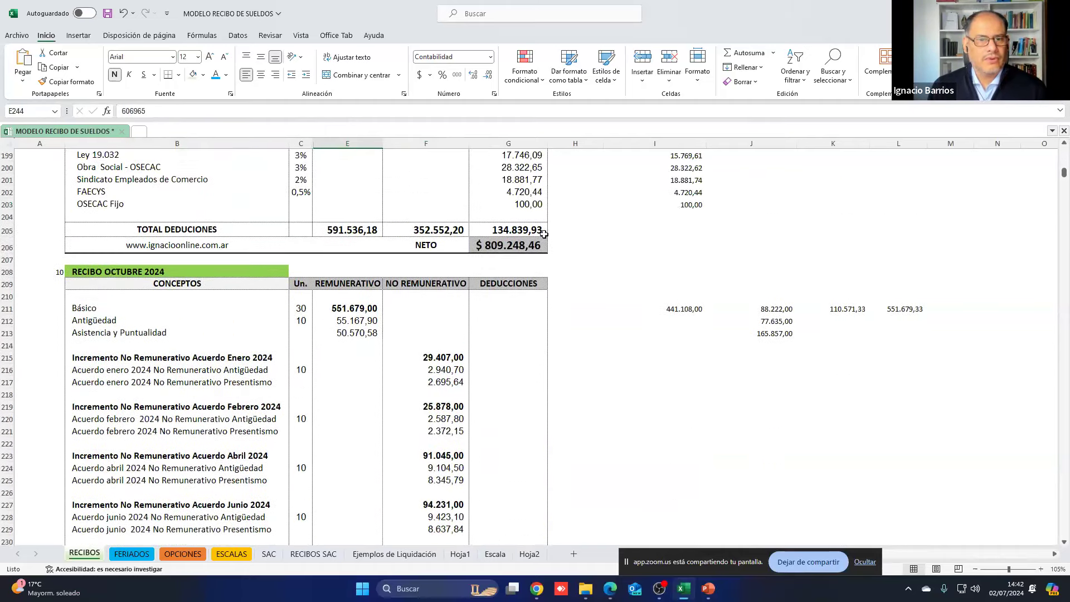
left_click(508, 245)
scroll(647, 338, "down", 4)
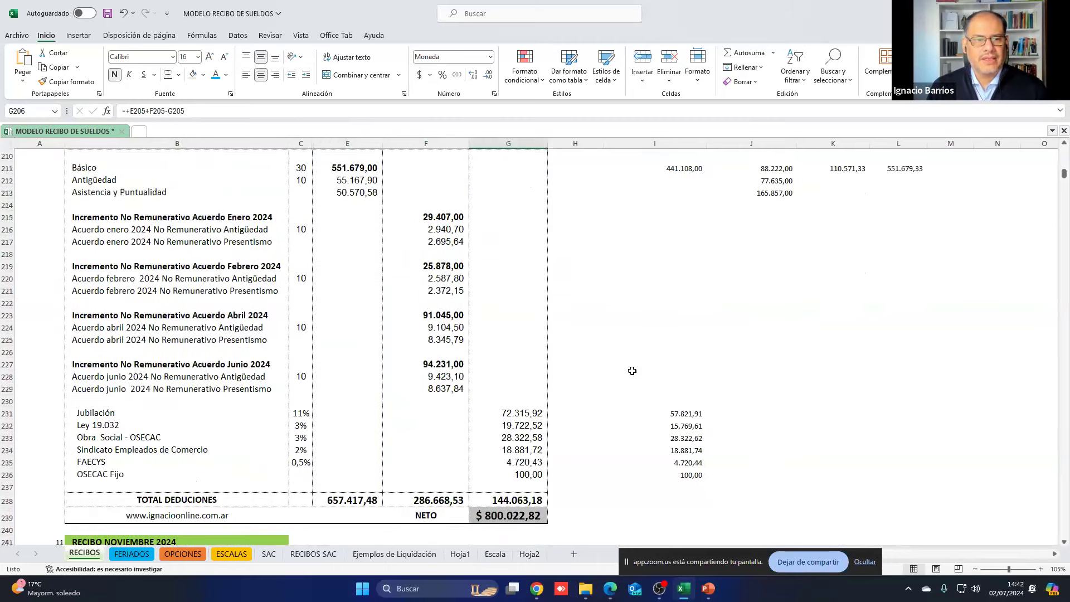
left_click(509, 518)
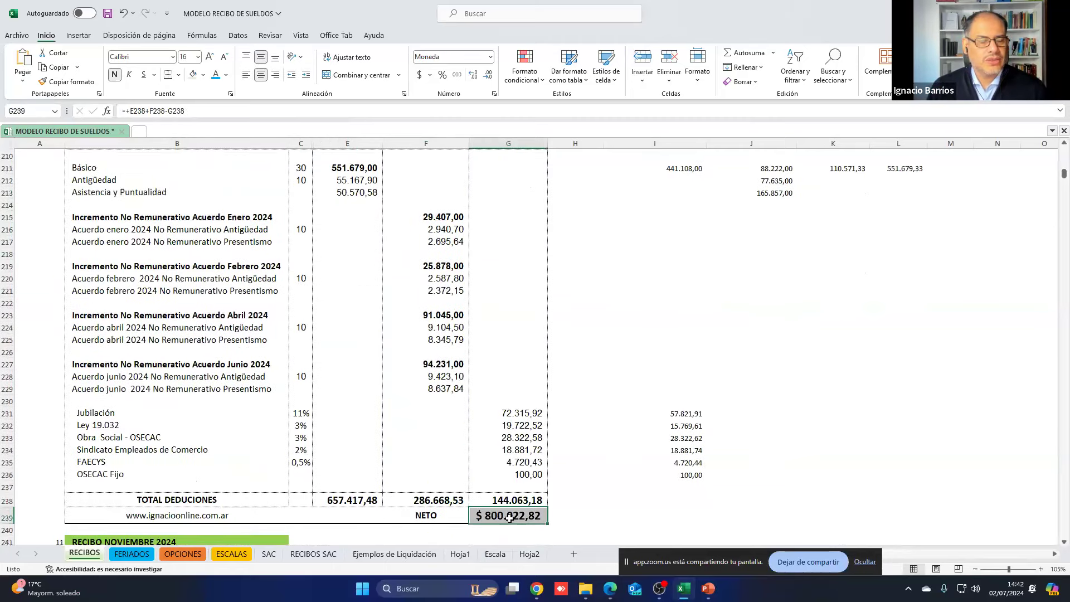
scroll(510, 517, "up", 1)
scroll(509, 518, "down", 10)
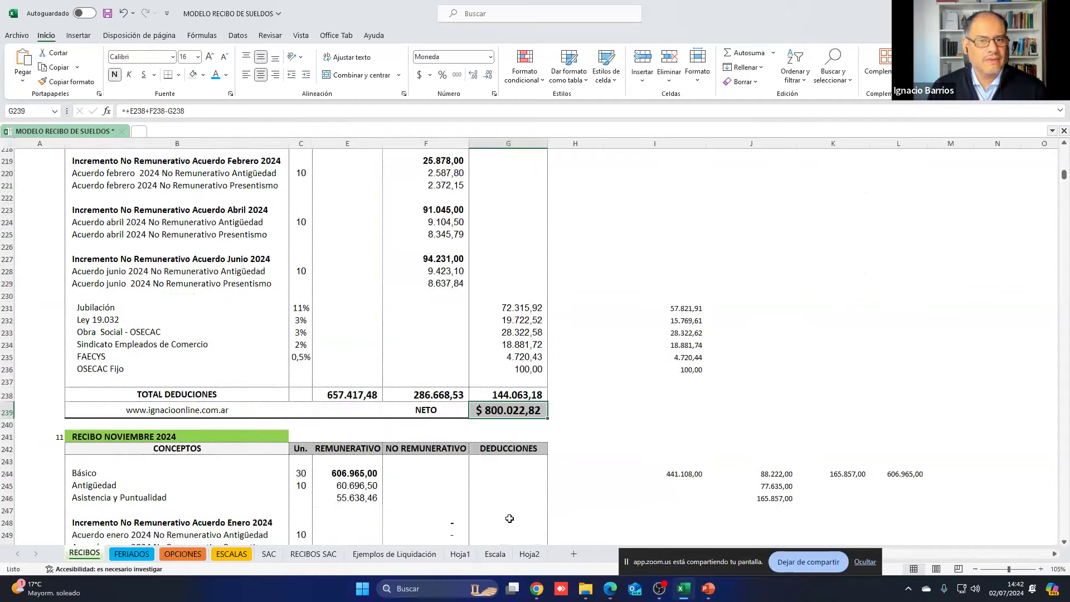
scroll(509, 518, "down", 2)
left_click(509, 505)
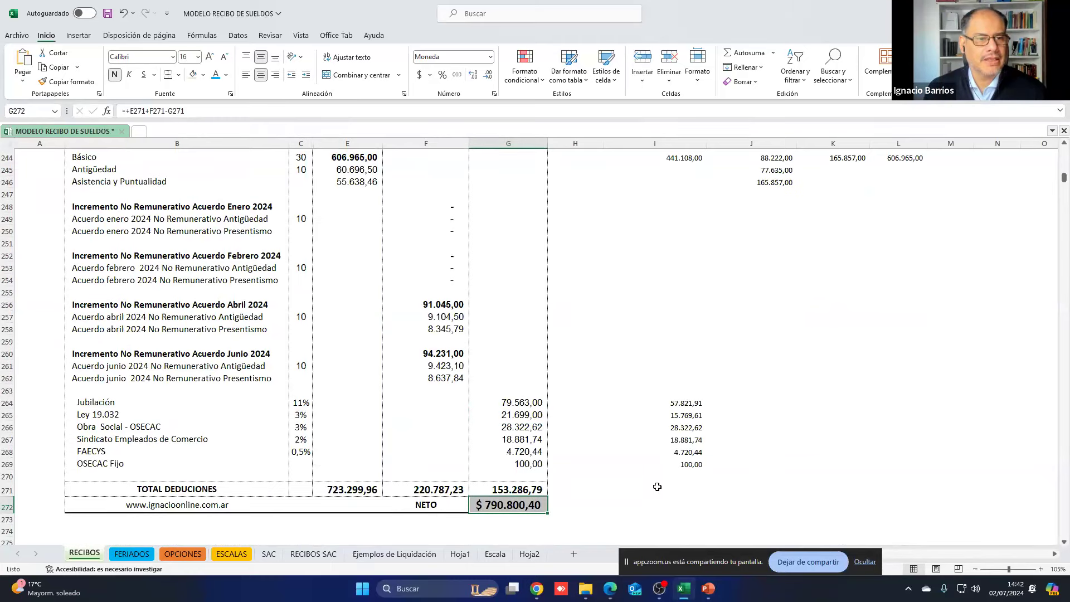
Step: Return to the August 2024 receipt and highlight its deduction amounts in G165:G170
scroll(639, 322, "up", 4)
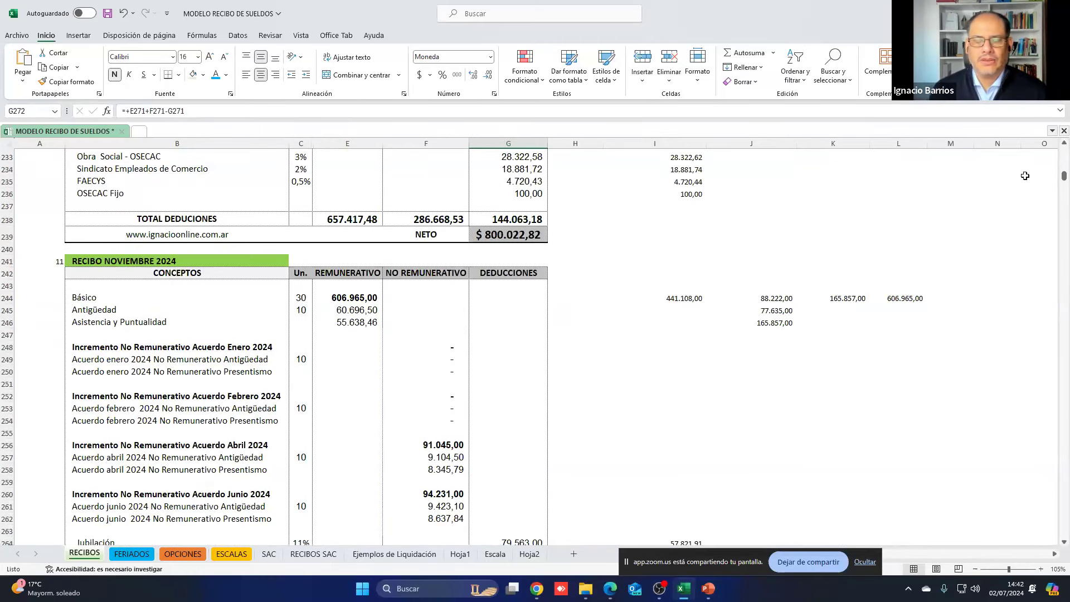
scroll(1065, 145, "up", 8)
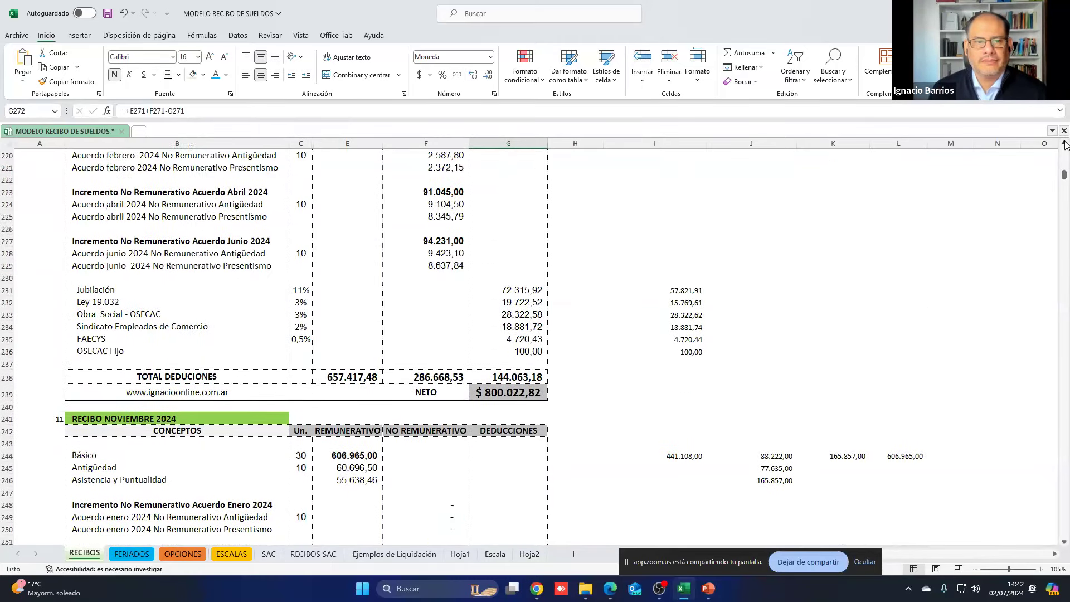
scroll(1065, 145, "up", 8)
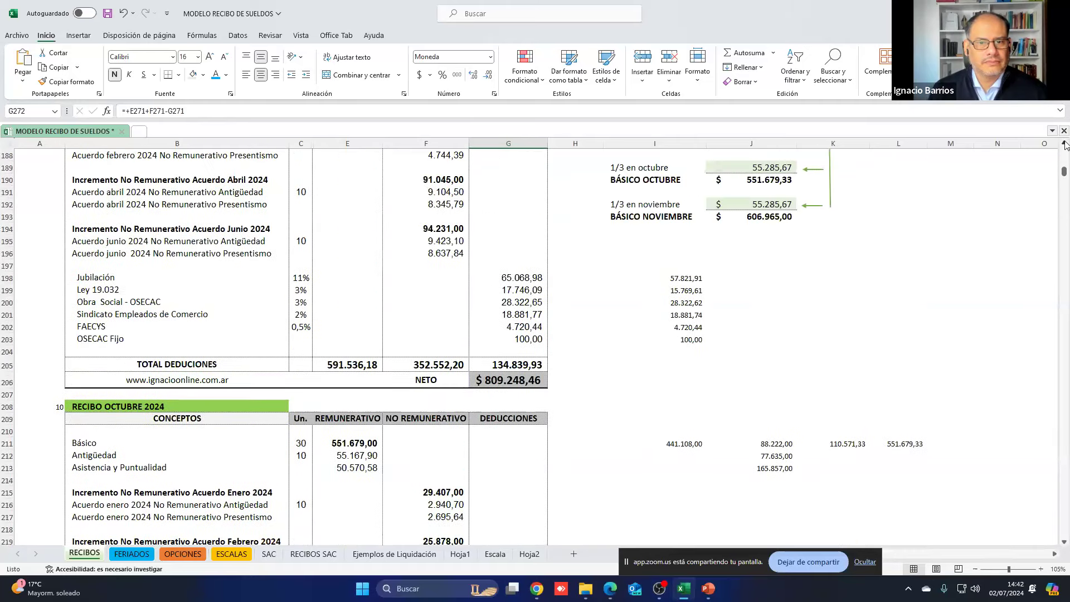
scroll(1065, 145, "up", 3)
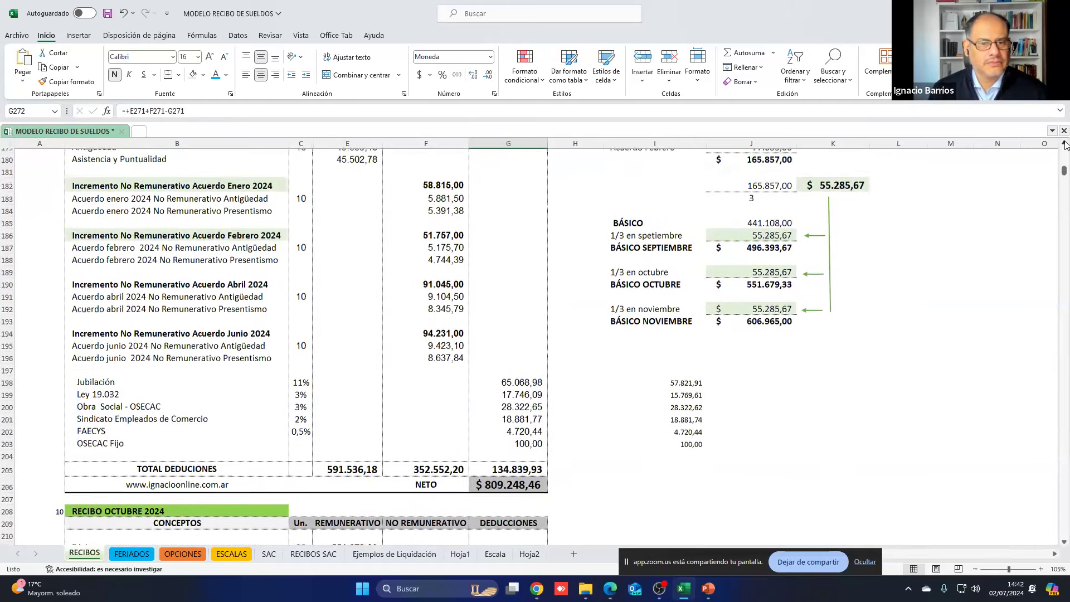
scroll(1065, 145, "up", 6)
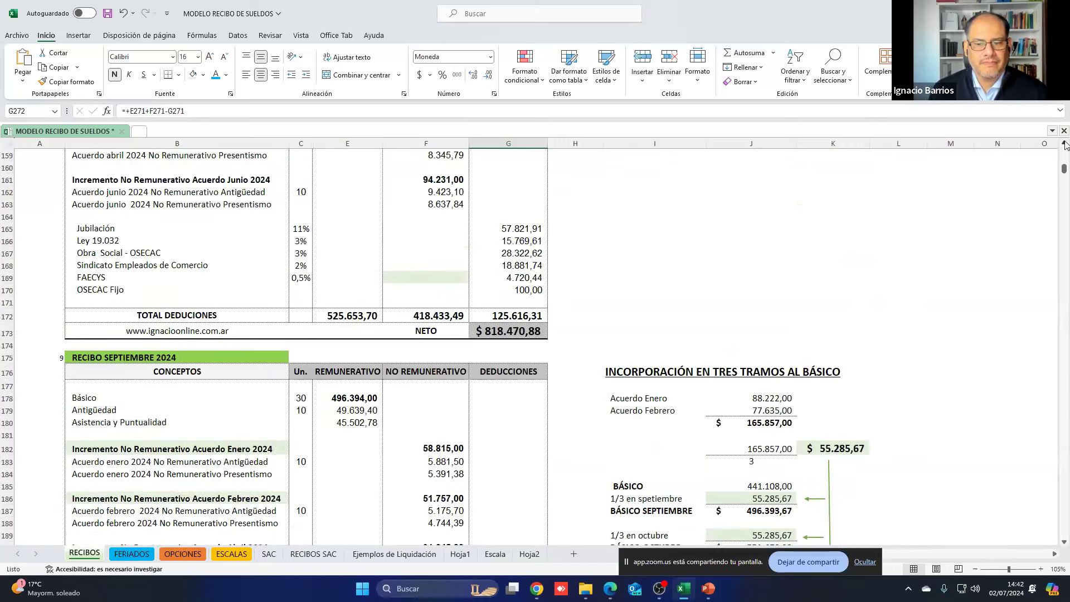
left_click_drag(515, 229, 516, 286)
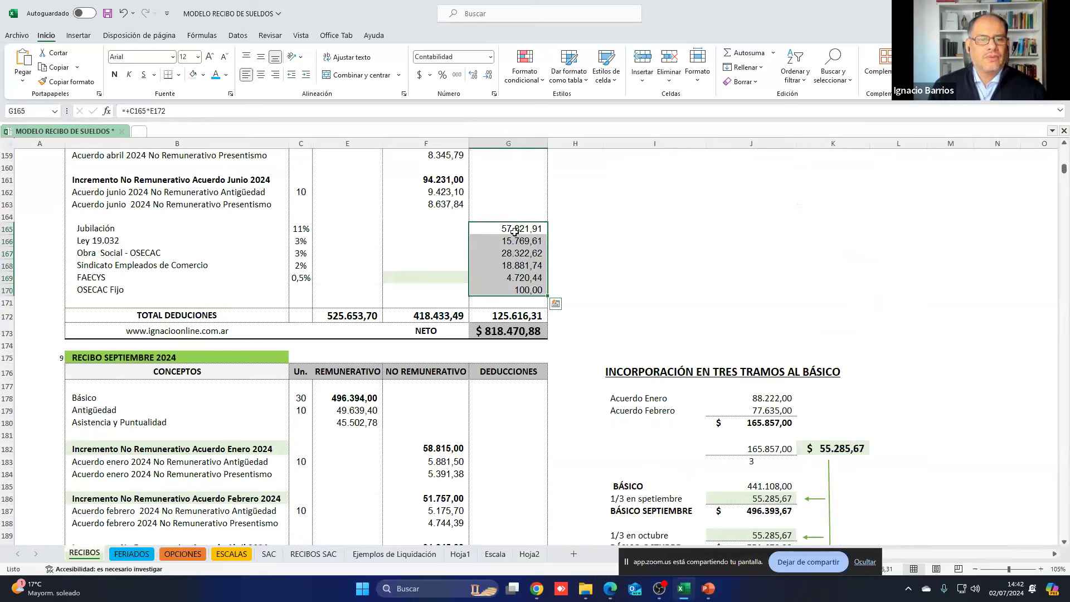
Step: Inspect the Jubilación and Ley 19.032 formulas in G165 and G166 to see which total each percentage applies to
double_click(513, 230)
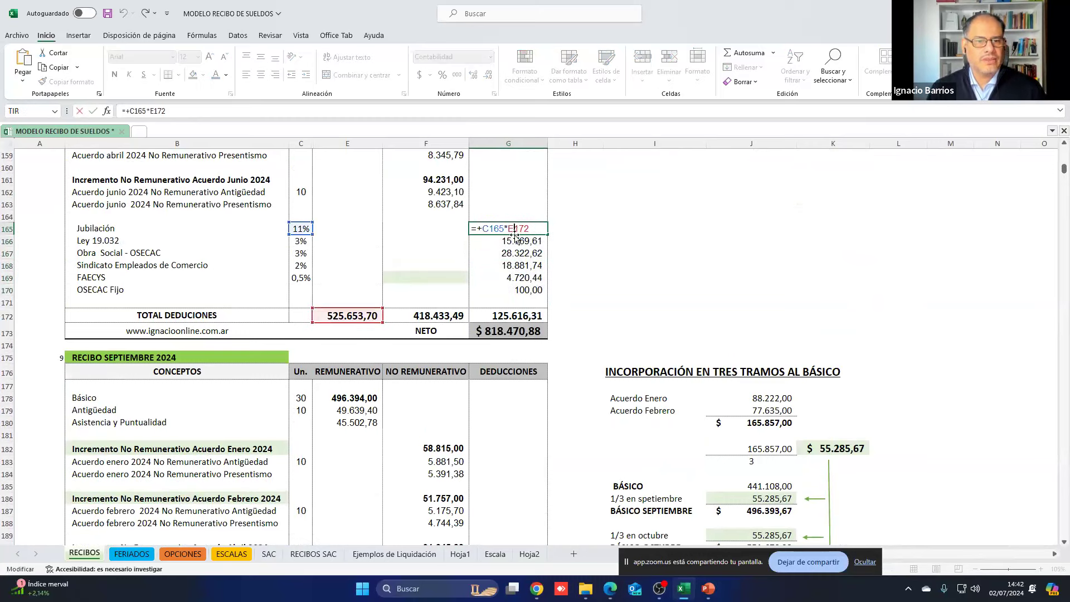
key("Escape")
double_click(515, 230)
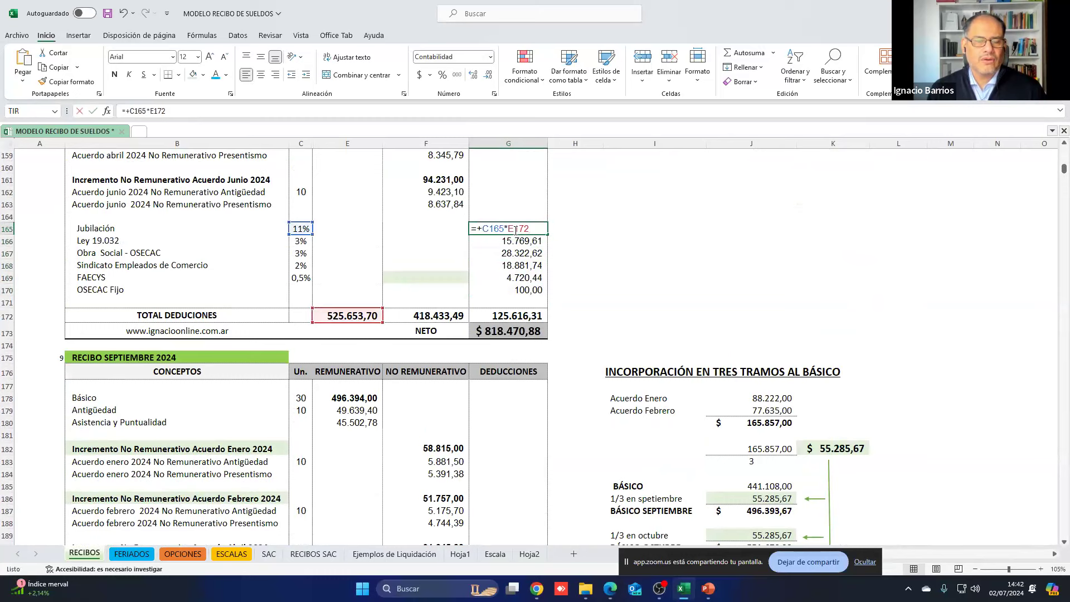
left_click(510, 240)
double_click(509, 242)
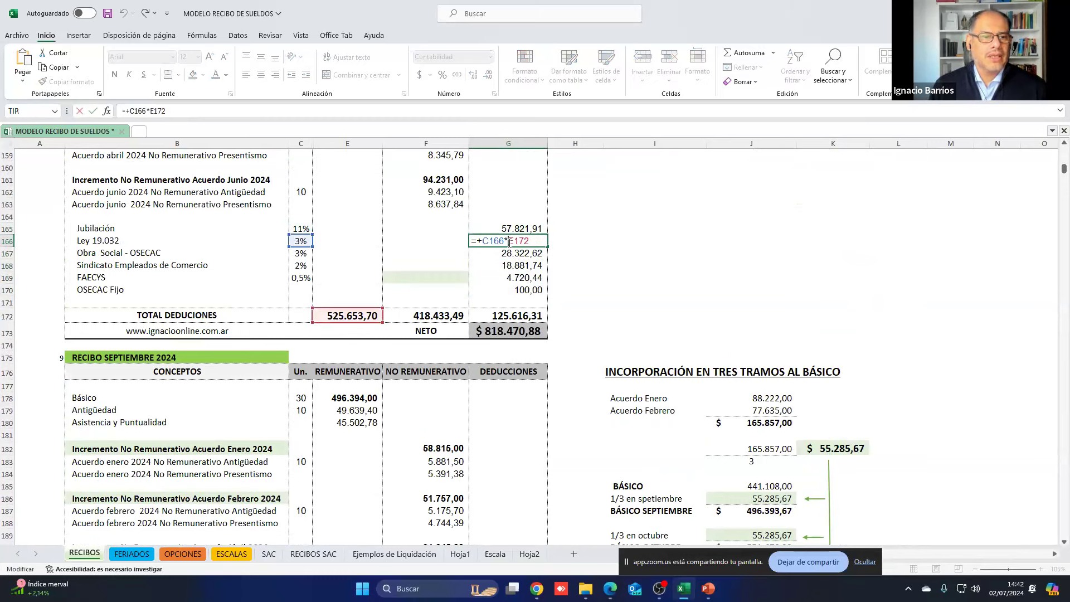
key("Escape")
double_click(508, 242)
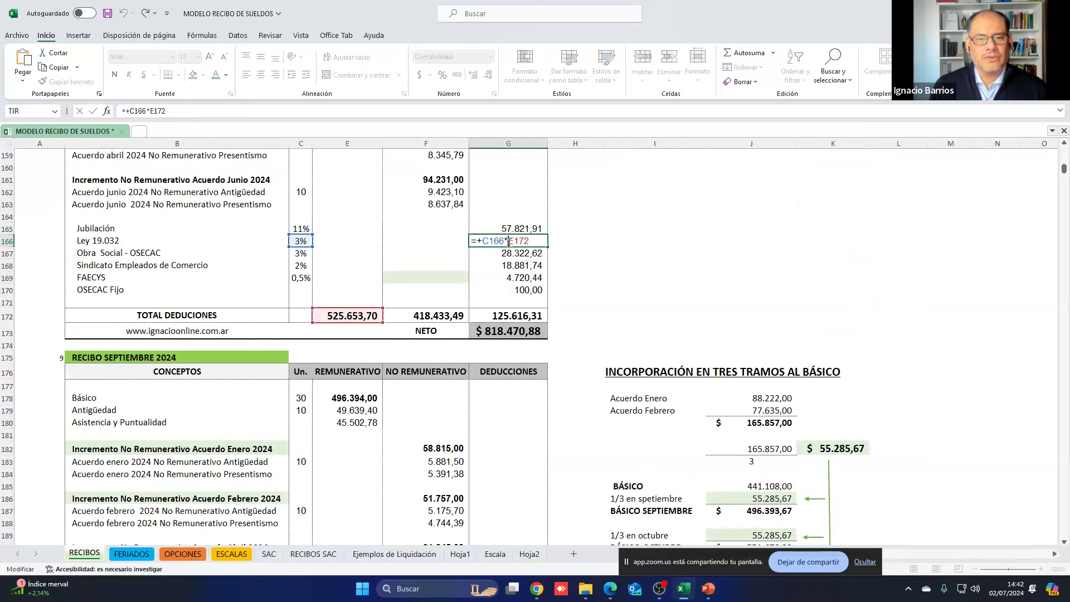
Step: Inspect the August OSECAC health and commerce union deduction formulas in G167 and G168, including the totals they reference
left_click(510, 254)
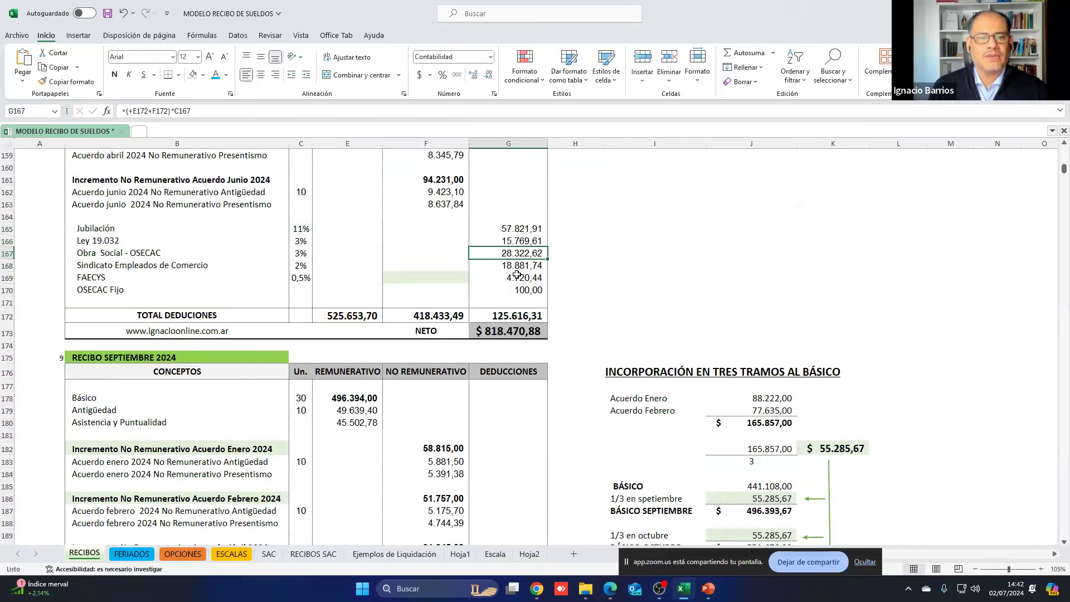
double_click(518, 255)
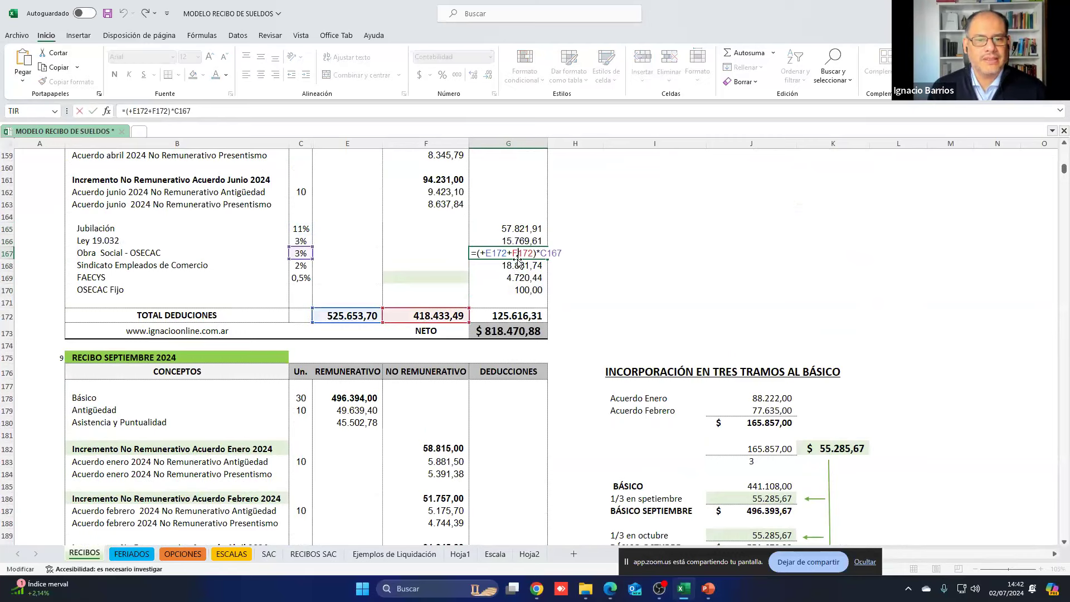
key("Return")
double_click(516, 267)
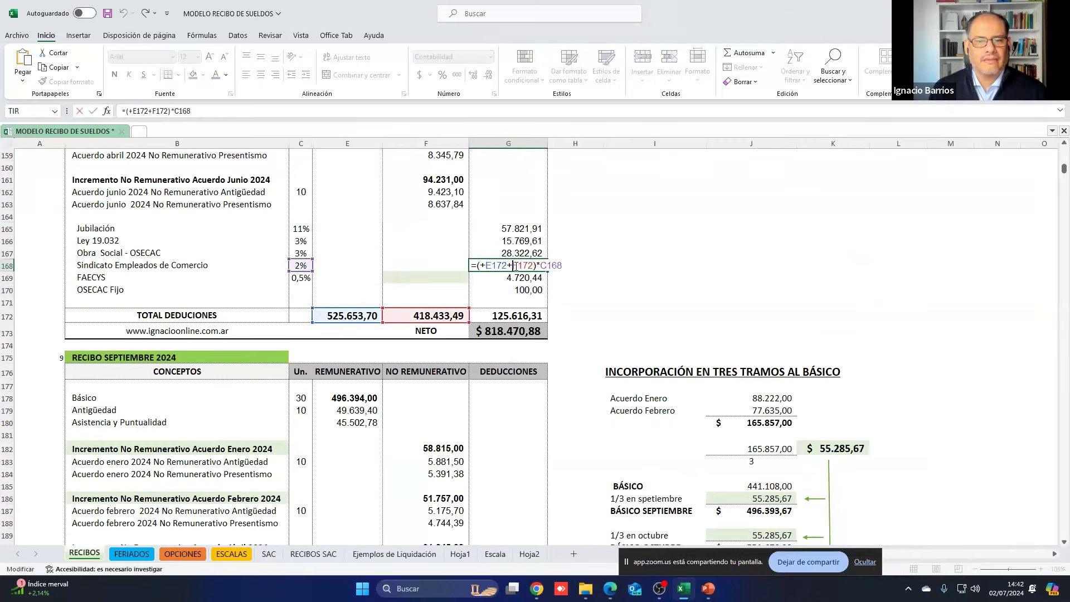
key("Return")
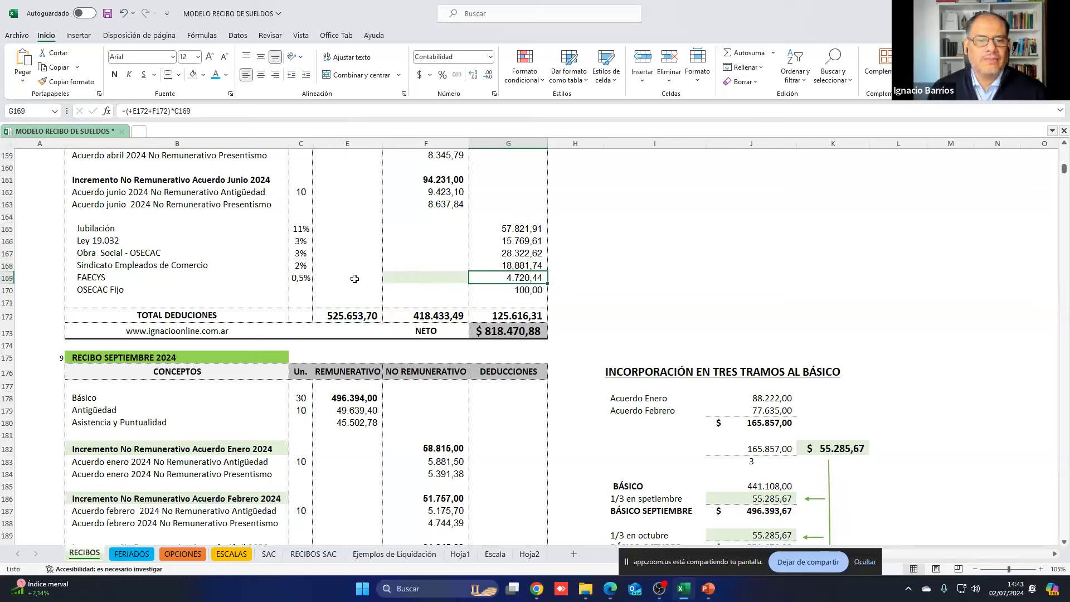
Step: Compare August's Jubilación and Ley 19.032 deductions with the following months' receipts, and highlight August's deductions in G165:G170 again
left_click_drag(495, 229, 496, 237)
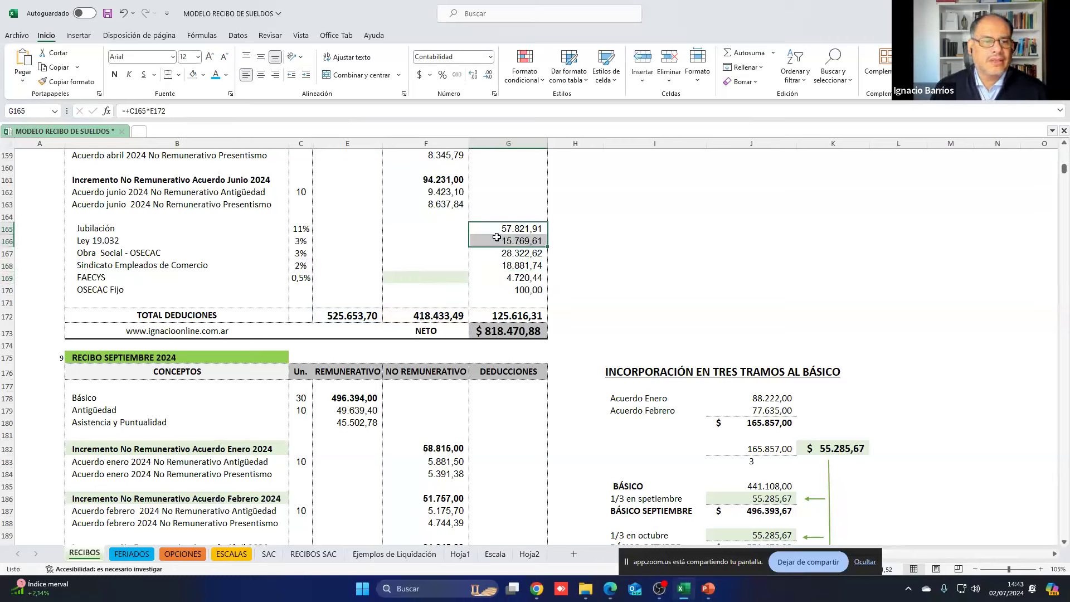
scroll(586, 334, "down", 10)
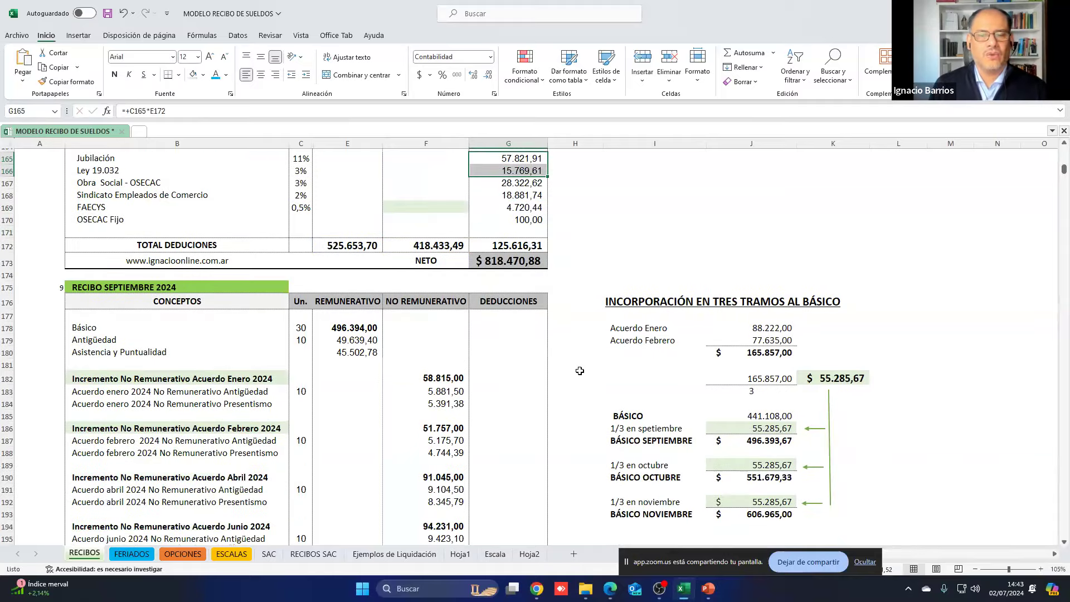
scroll(557, 415, "down", 9)
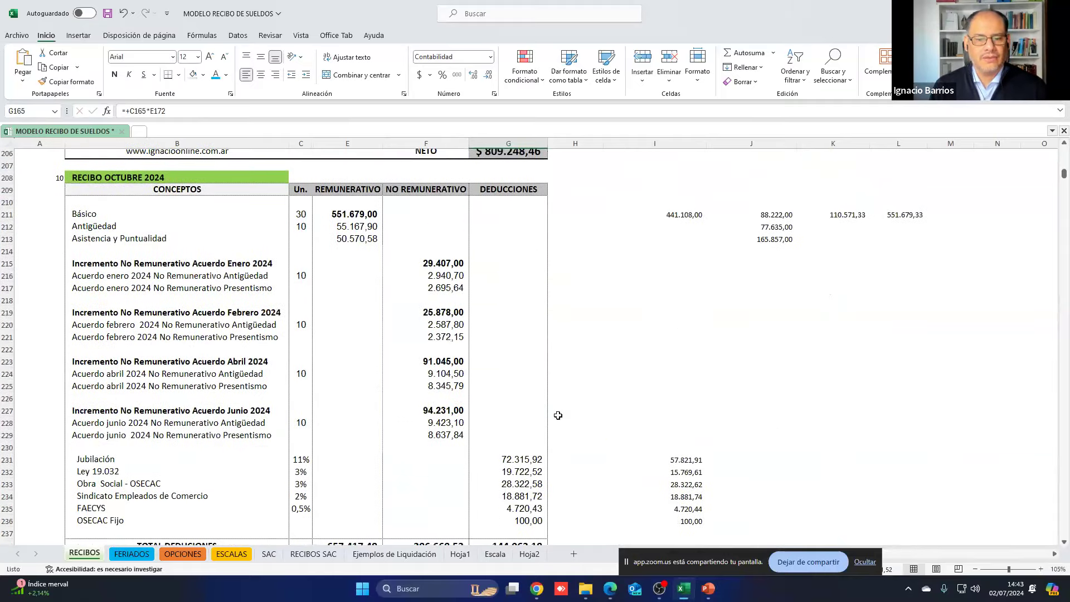
scroll(558, 415, "down", 1)
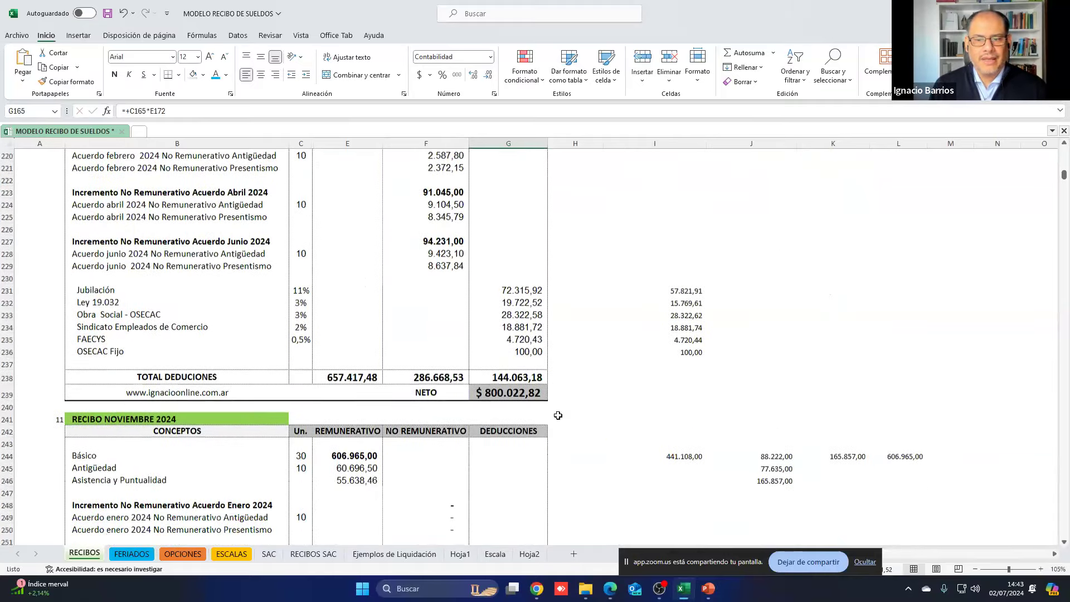
left_click(685, 284)
left_click_drag(1061, 183, 1062, 173)
left_click_drag(515, 200, 523, 260)
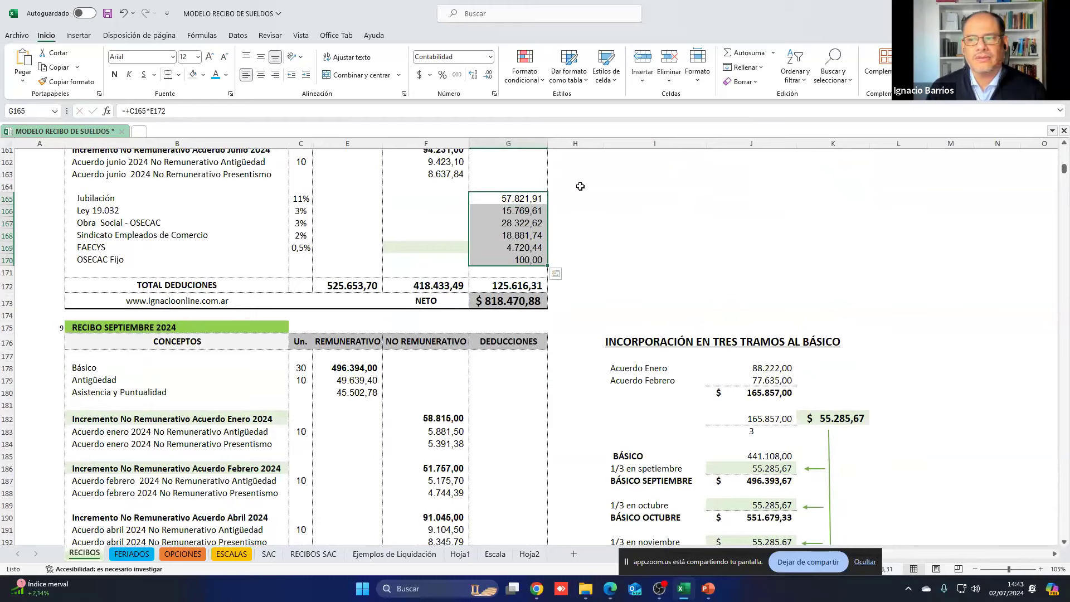
scroll(642, 211, "up", 5)
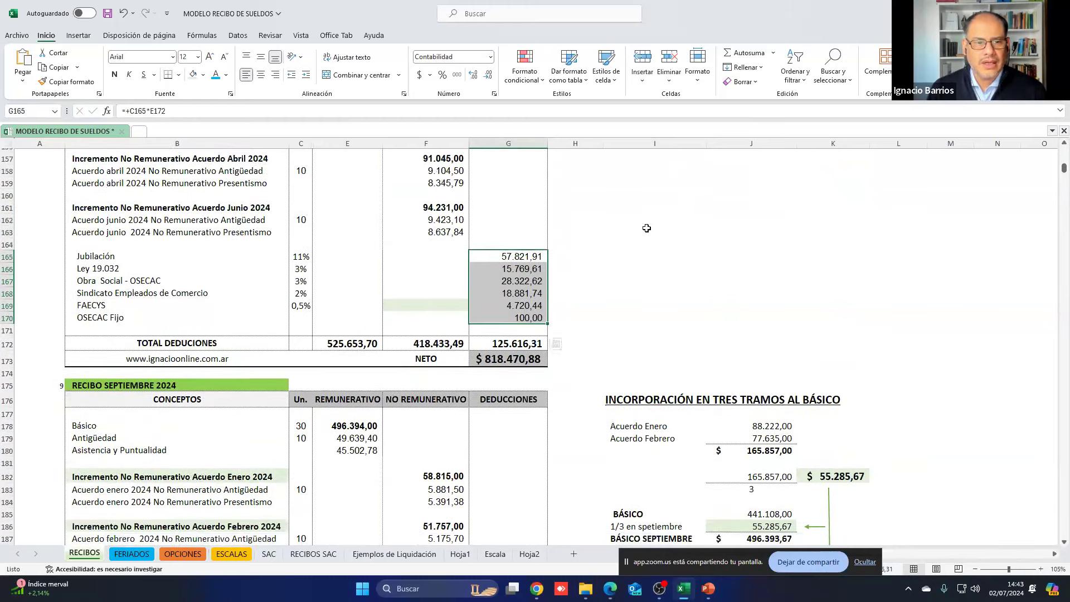
scroll(646, 229, "up", 3)
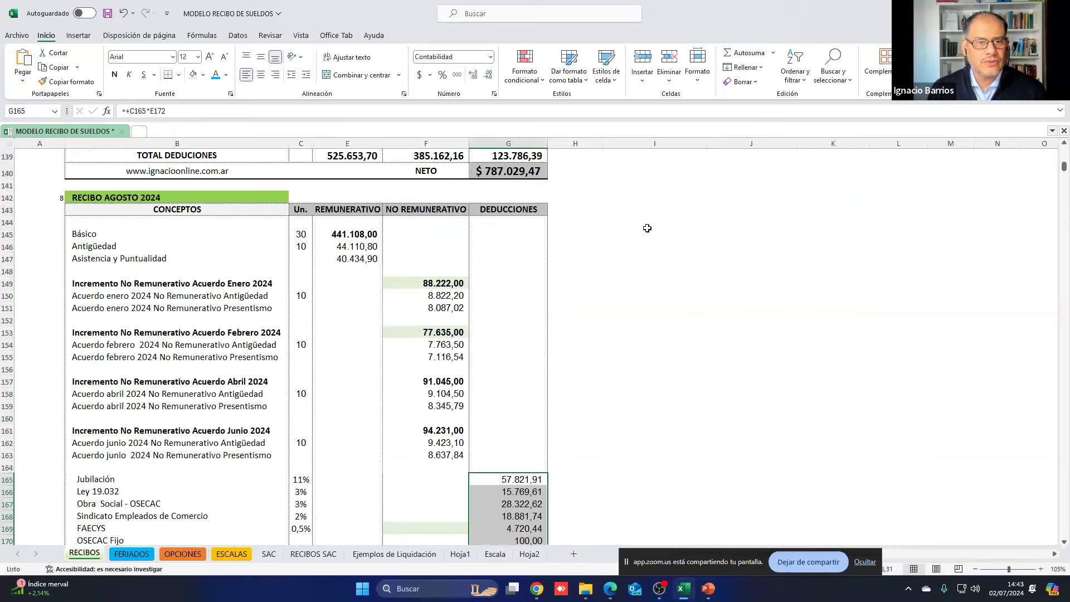
scroll(647, 228, "down", 6)
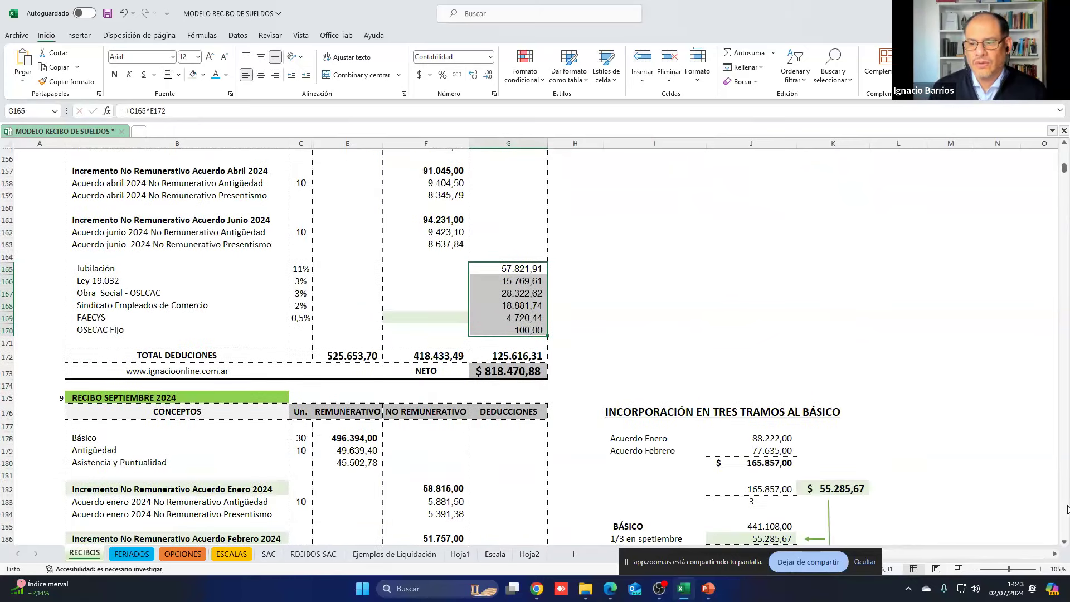
scroll(1068, 508, "down", 20)
scroll(1067, 508, "down", 15)
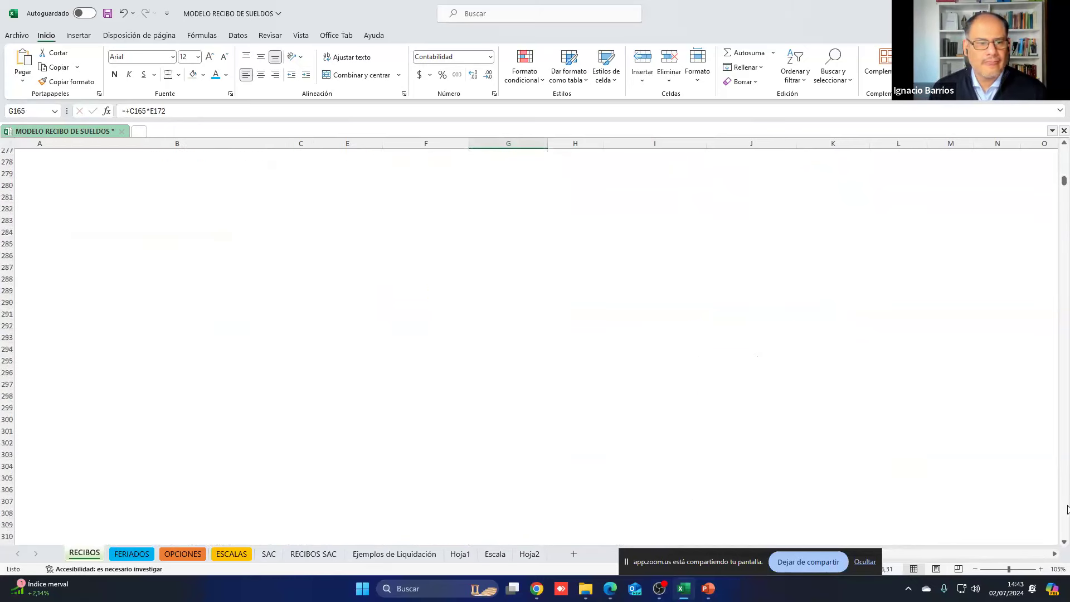
Step: Bold the November receipt's OSECAC health, commerce union and FAECYS deductions together with their comparison amounts in G266:I268
left_click(1064, 145)
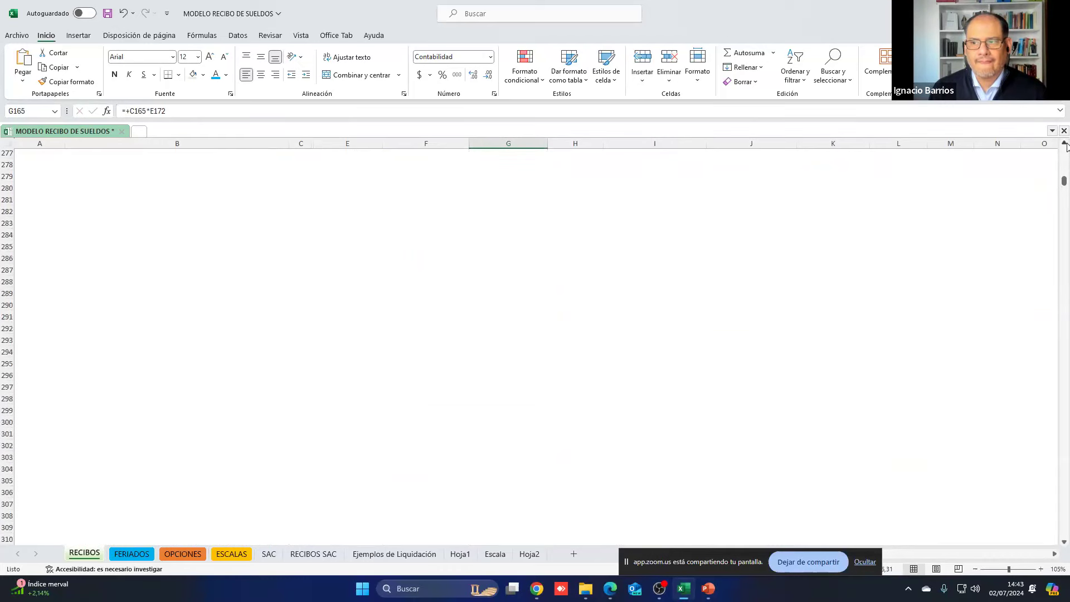
left_click_drag(1066, 146, 1066, 146)
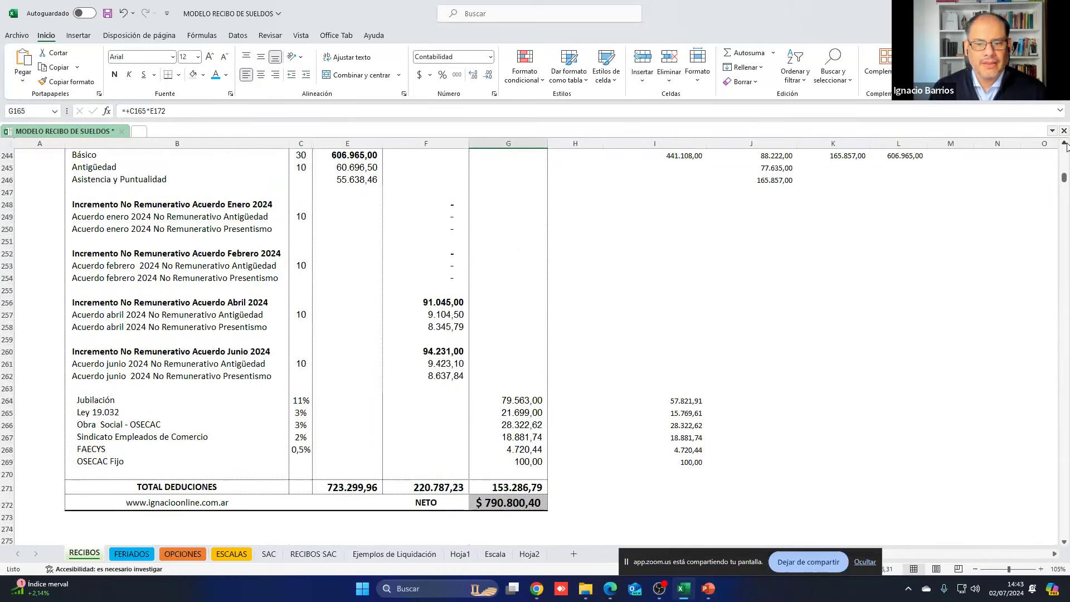
left_click_drag(540, 424, 691, 425)
left_click(114, 74)
left_click_drag(527, 438, 645, 438)
left_click(119, 76)
left_click_drag(532, 450, 657, 449)
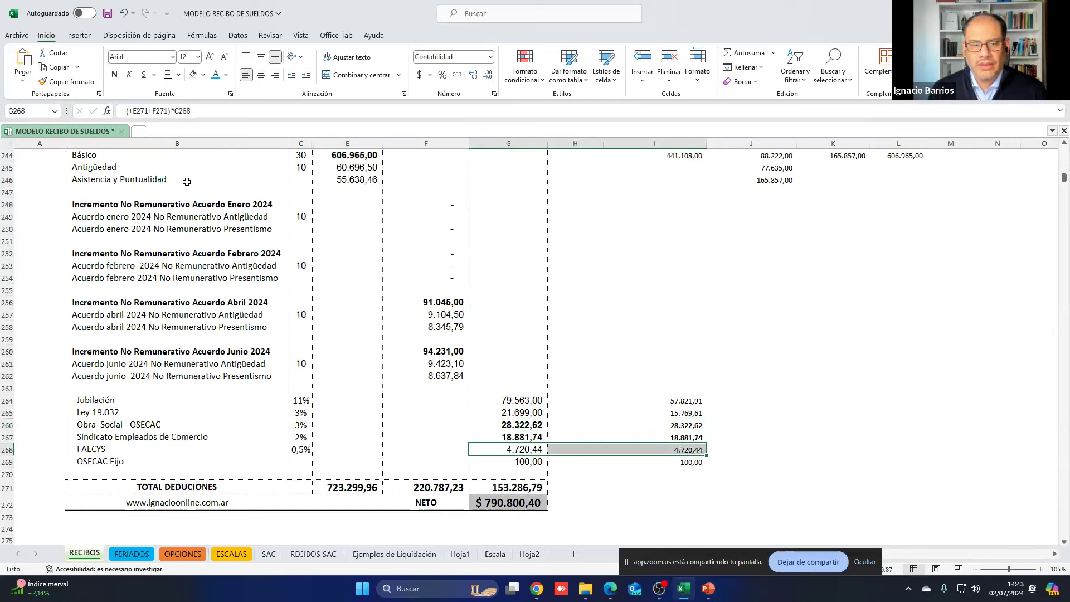
left_click(114, 75)
Step: Highlight November's remunerative and non-remunerative totals, and compare the Jubilación and Ley 19.032 deductions in G264:G265 with the reference amount in I264
left_click(398, 485)
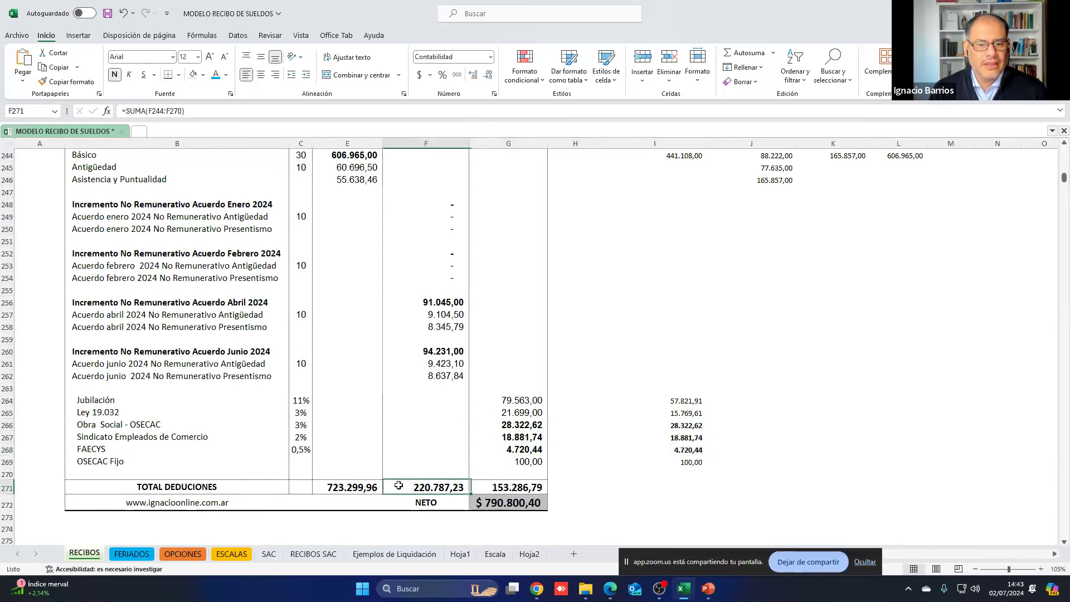
left_click_drag(399, 485, 368, 486)
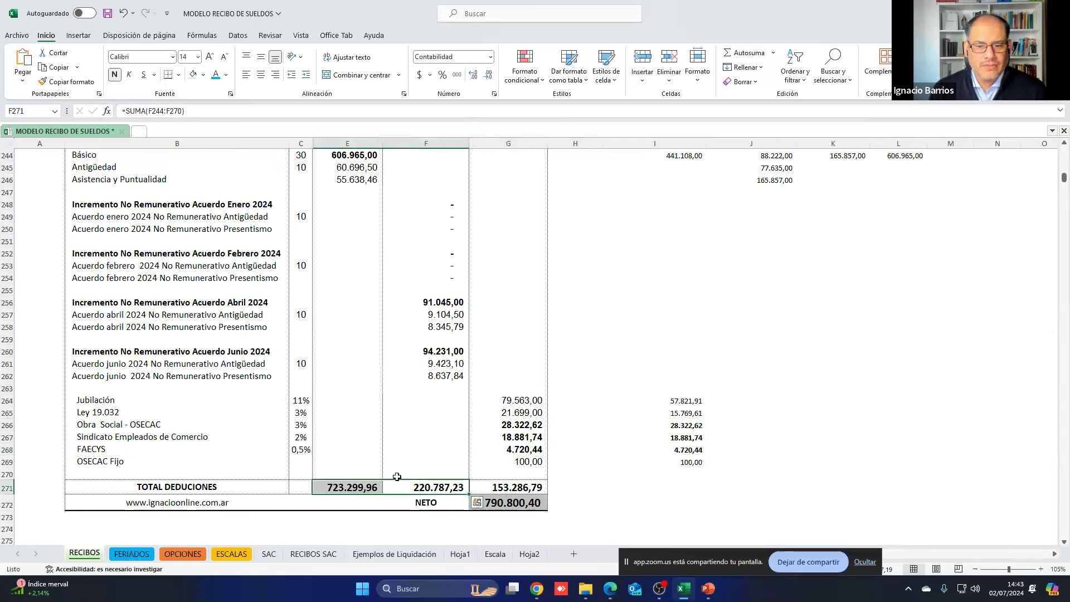
left_click_drag(524, 401, 525, 411)
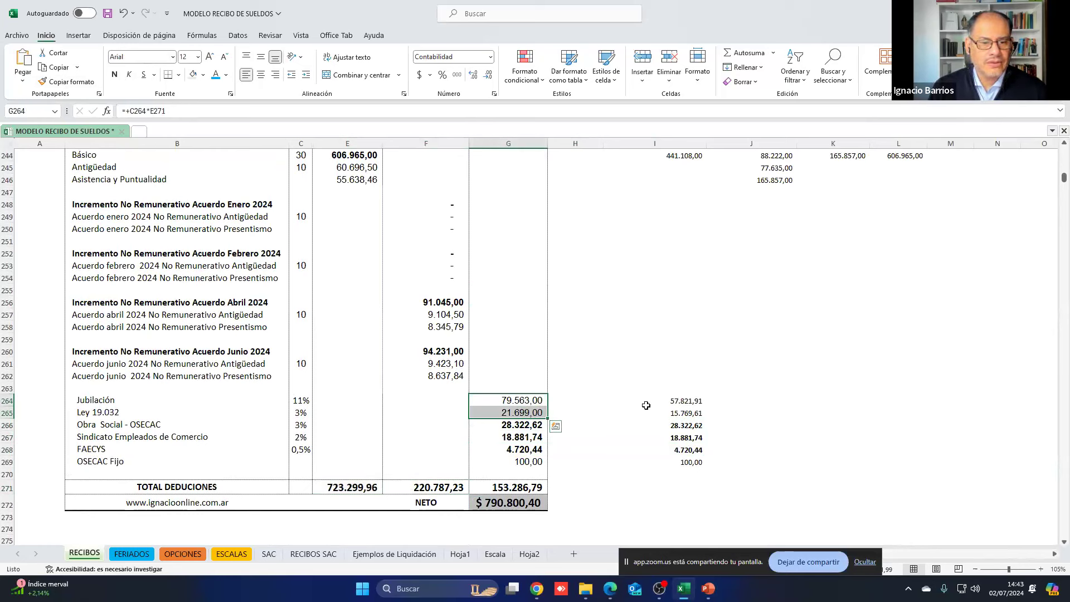
left_click(676, 402)
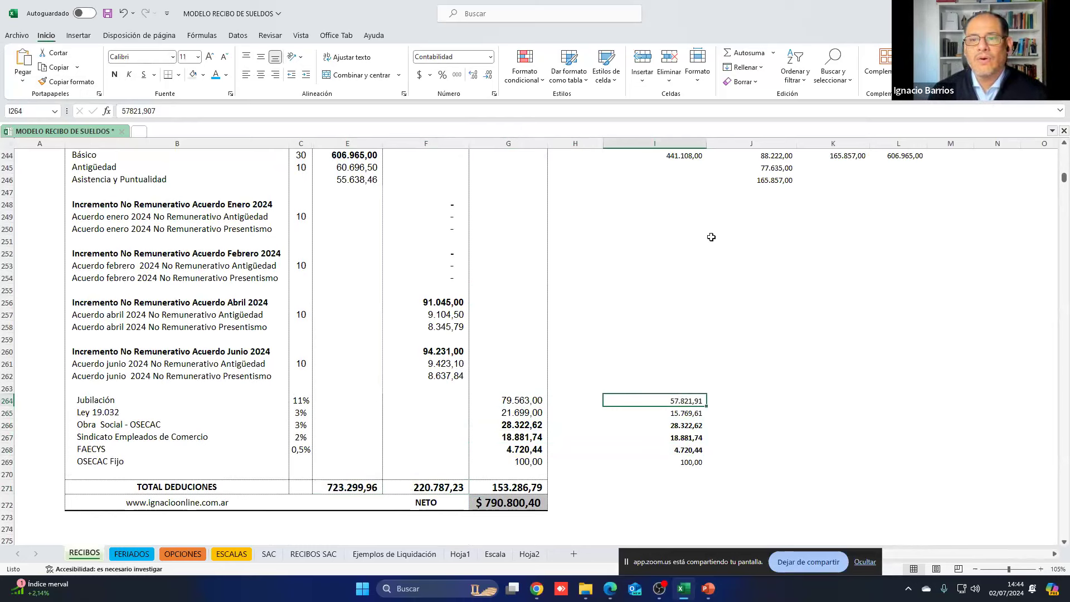
Step: Review the September and October 2024 receipts' deductions against the reference amounts in column I
scroll(708, 238, "up", 6)
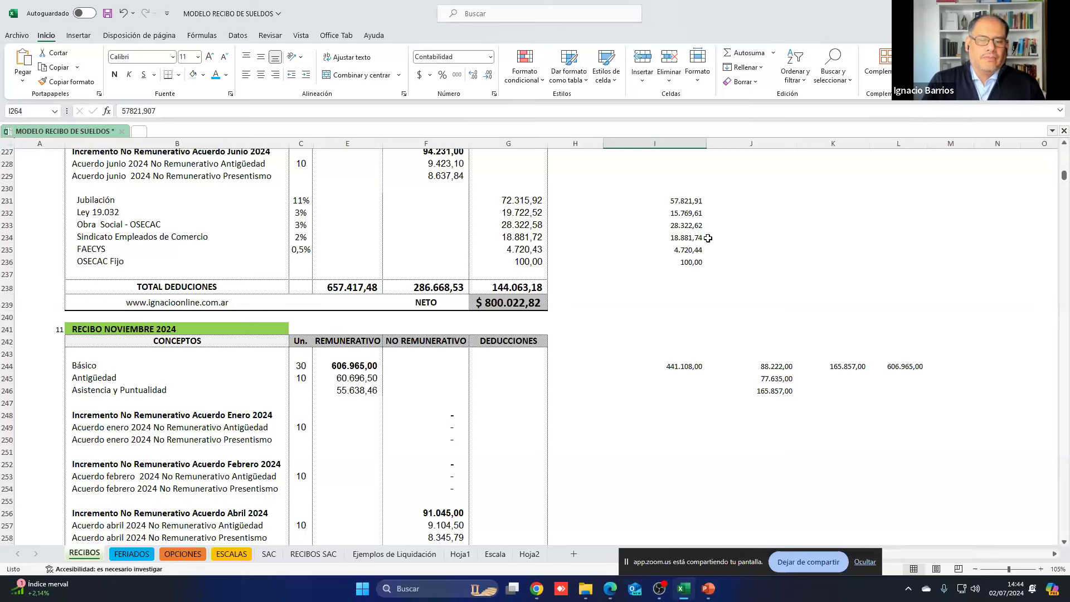
left_click_drag(659, 177, 650, 156)
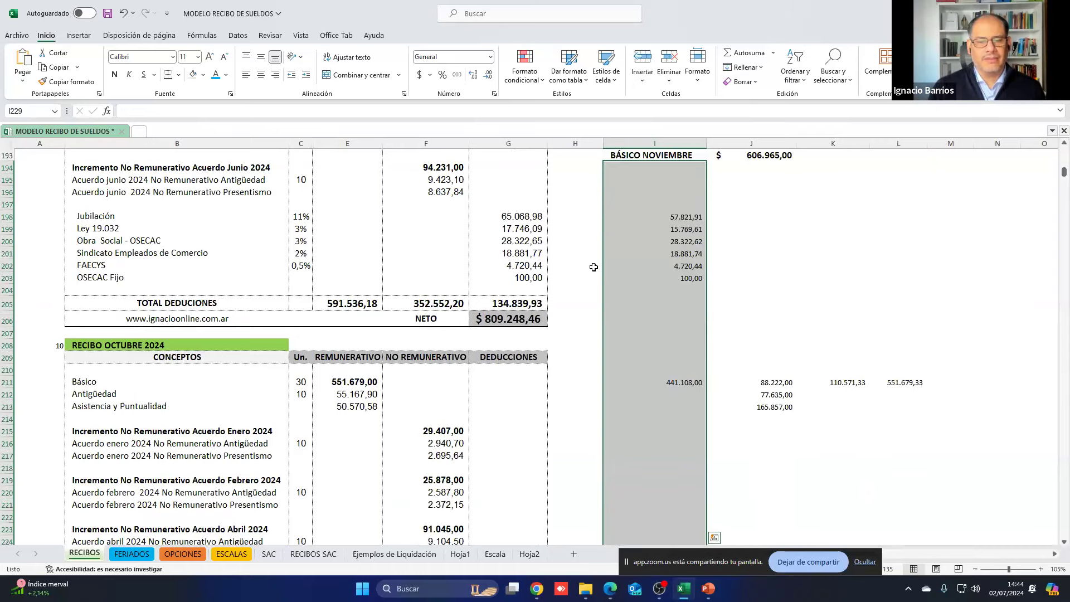
scroll(597, 359, "down", 2)
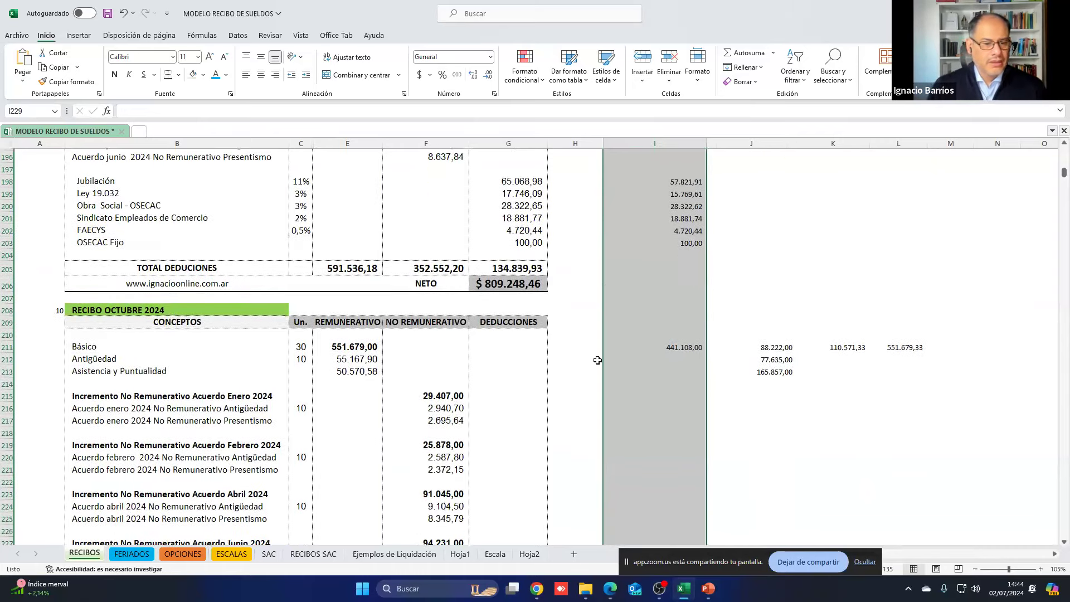
scroll(410, 444, "down", 3)
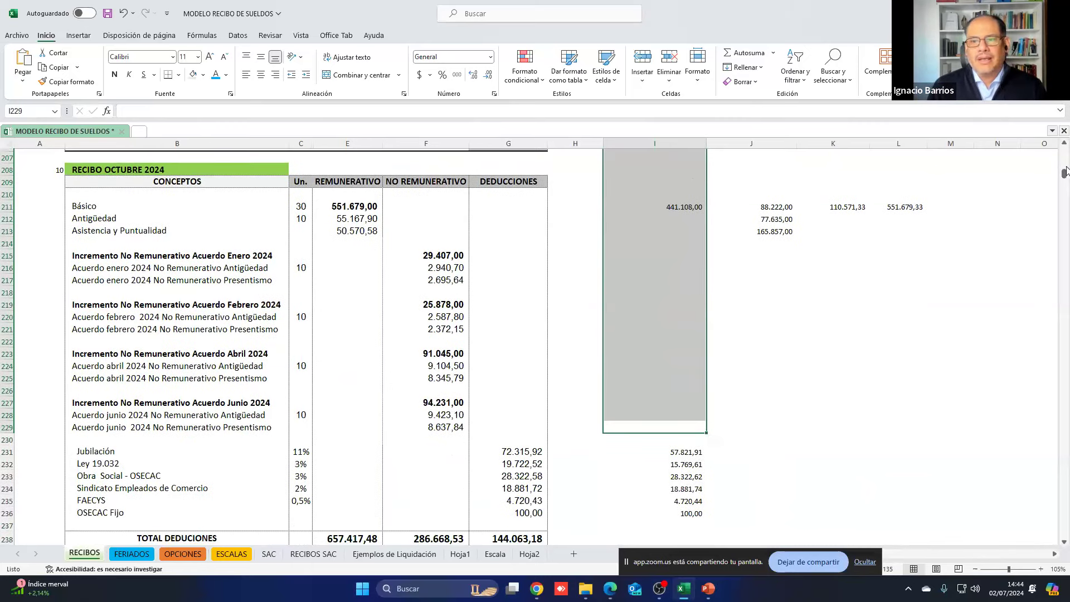
left_click(1025, 182)
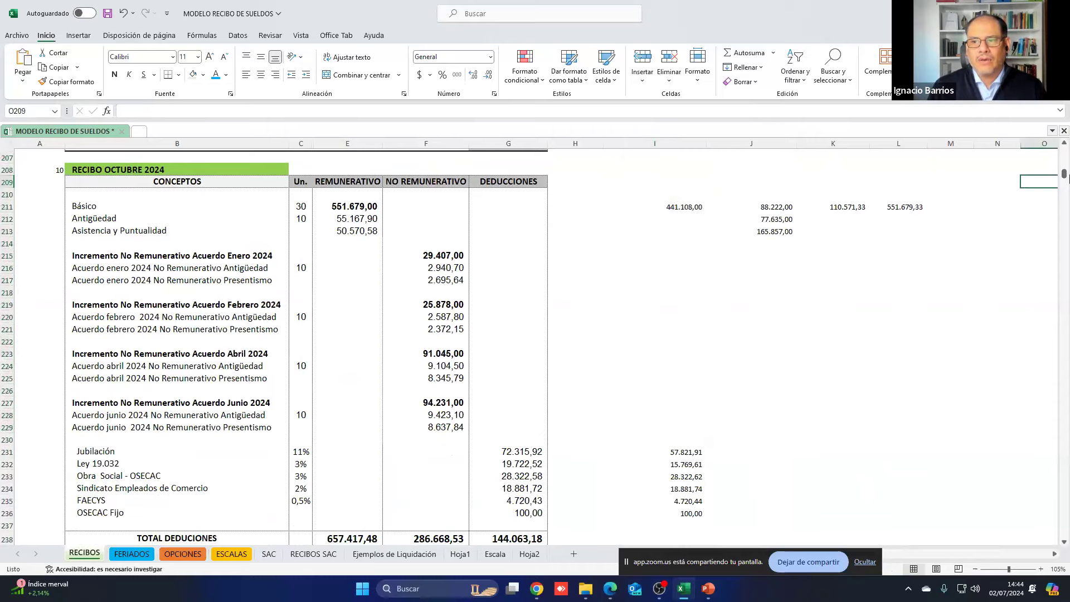
Step: Return to the June 2024 receipt and highlight the Incremento No Remunerativo Acuerdo Junio 2024 concept in B95
left_click_drag(1064, 174, 1064, 161)
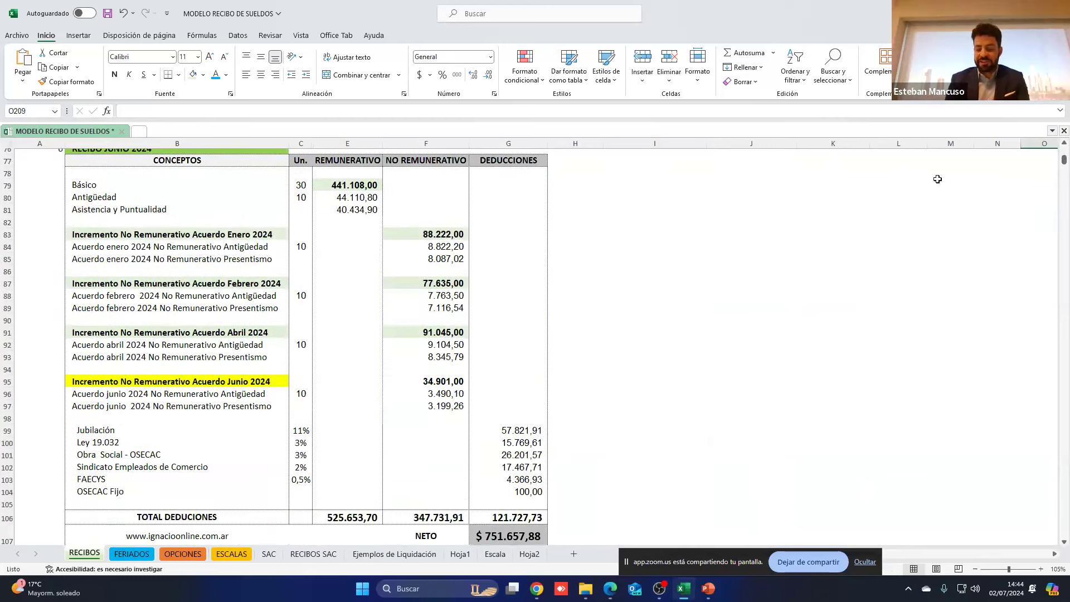
left_click(649, 207)
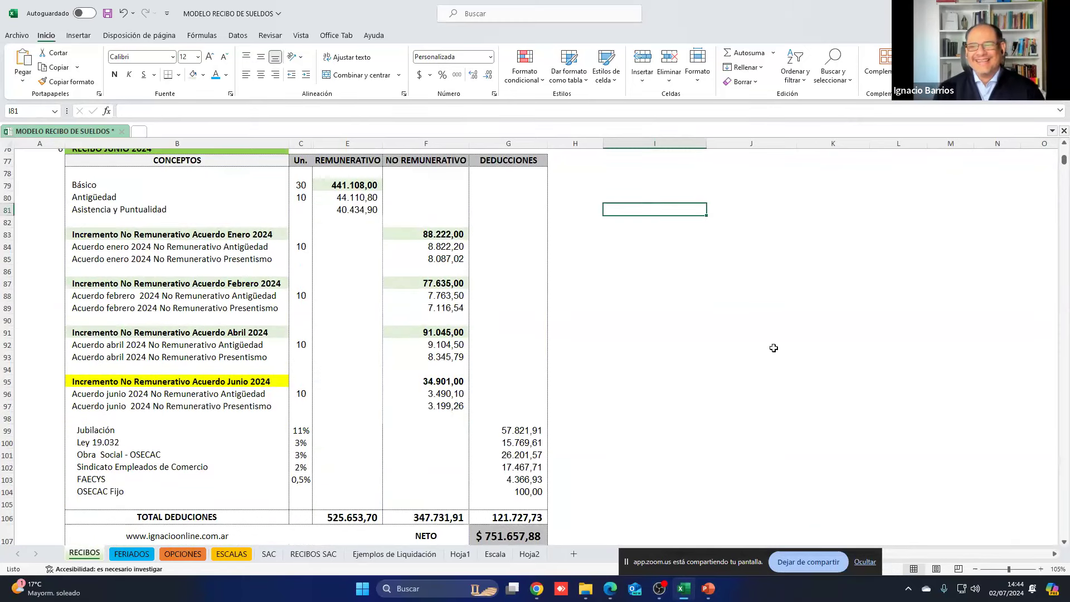
scroll(1065, 150, "up", 1)
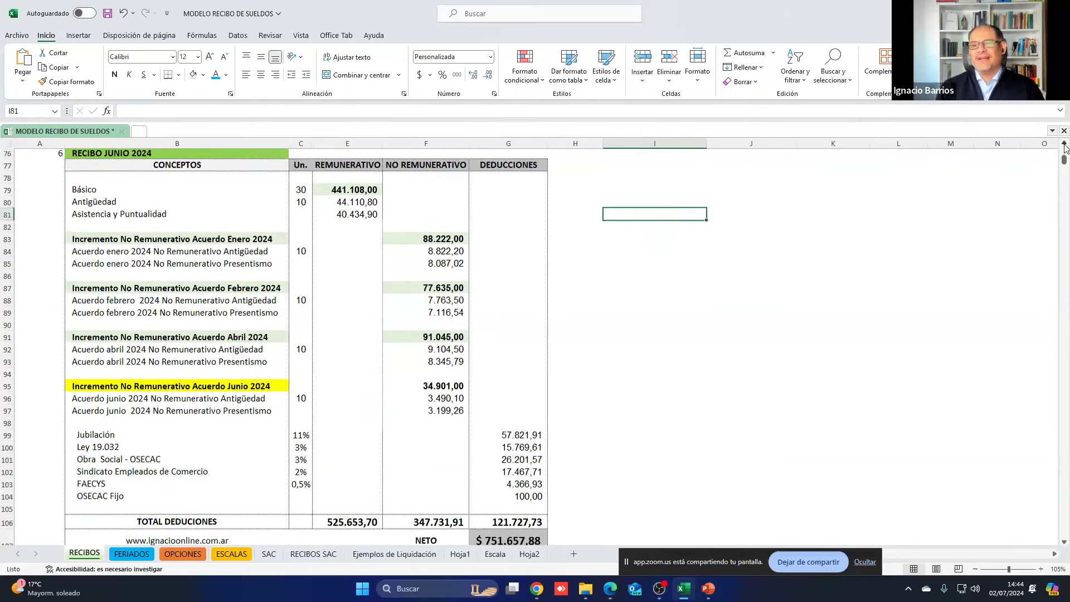
left_click(499, 281)
left_click(341, 306)
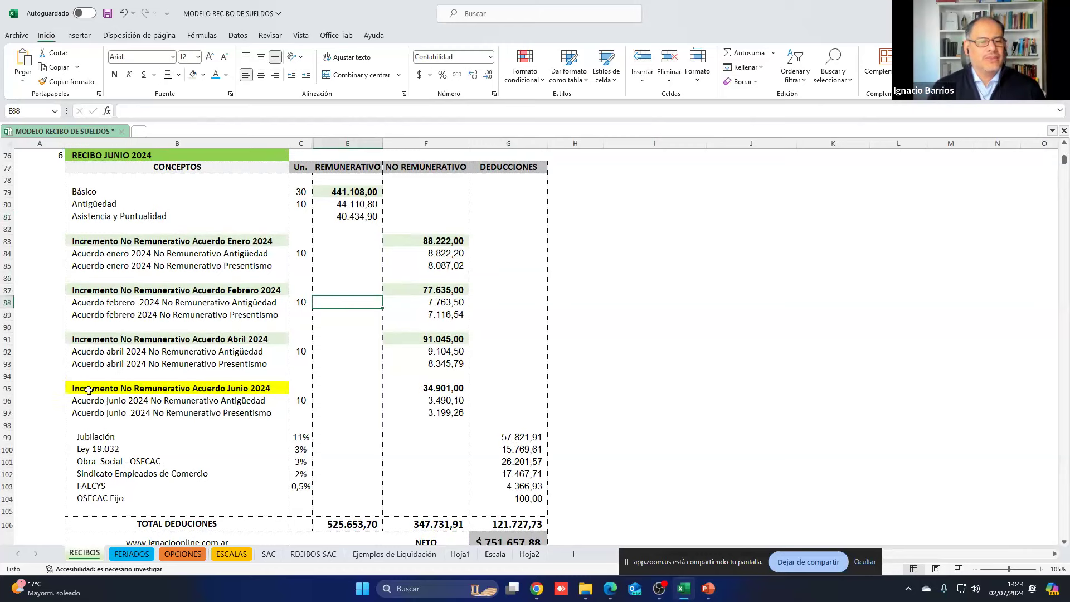
left_click(163, 389)
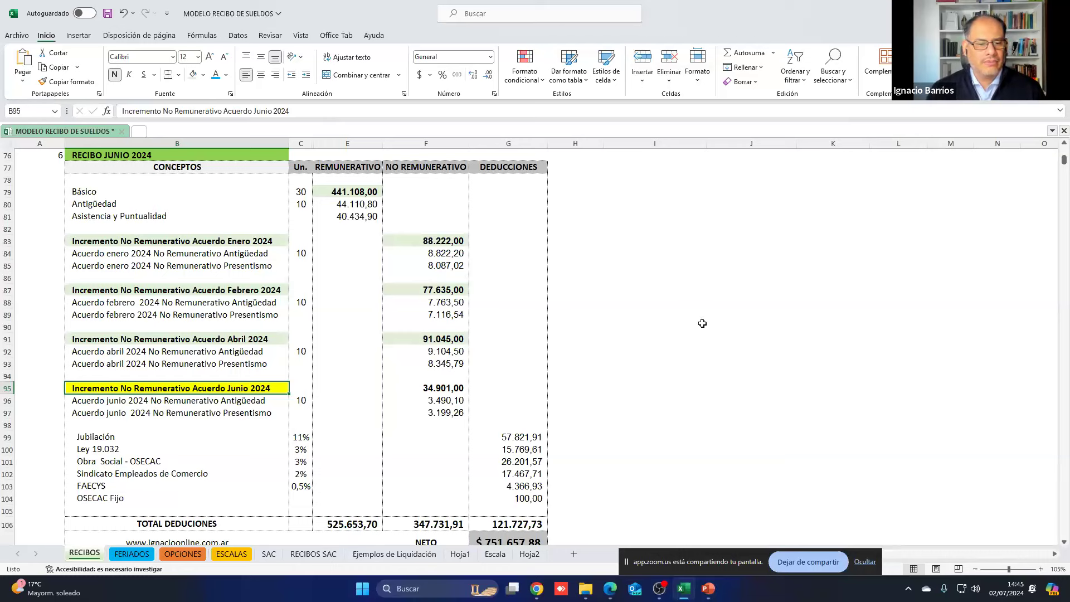
Step: Inspect the September 2024 receipt's January and February agreement formulas in F182 and F186 and the Básico in E178
left_click_drag(1064, 163, 1064, 176)
scroll(729, 207, "down", 2)
scroll(722, 219, "up", 3)
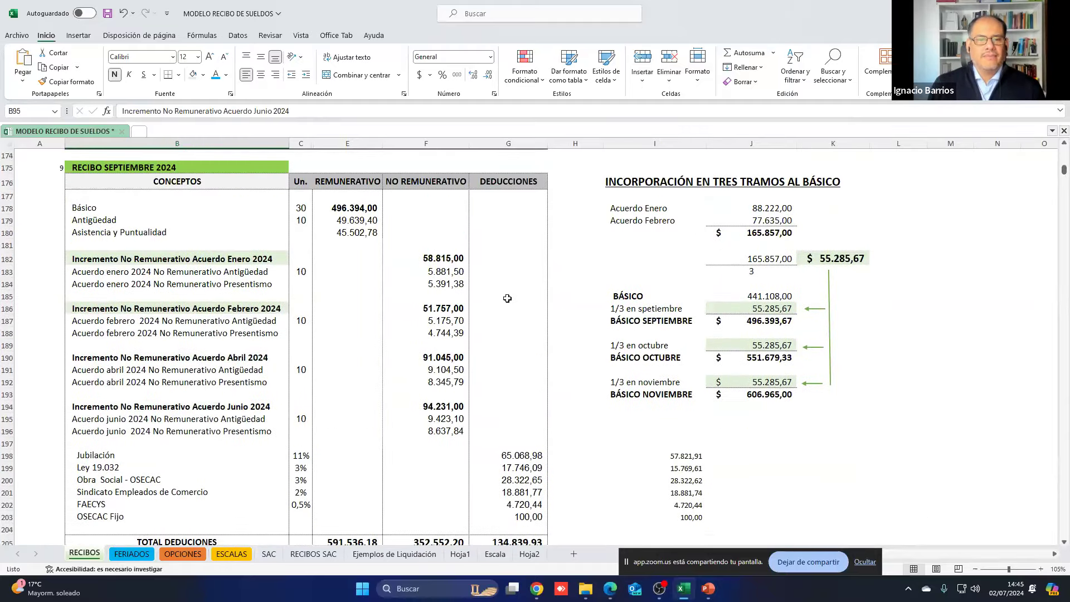
left_click(449, 260)
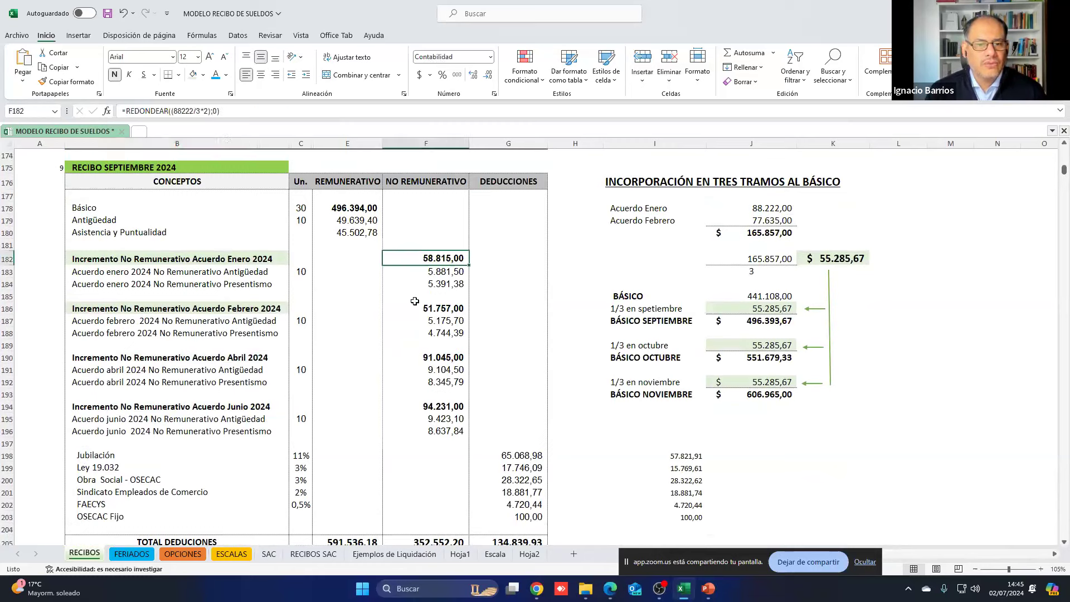
left_click(440, 314)
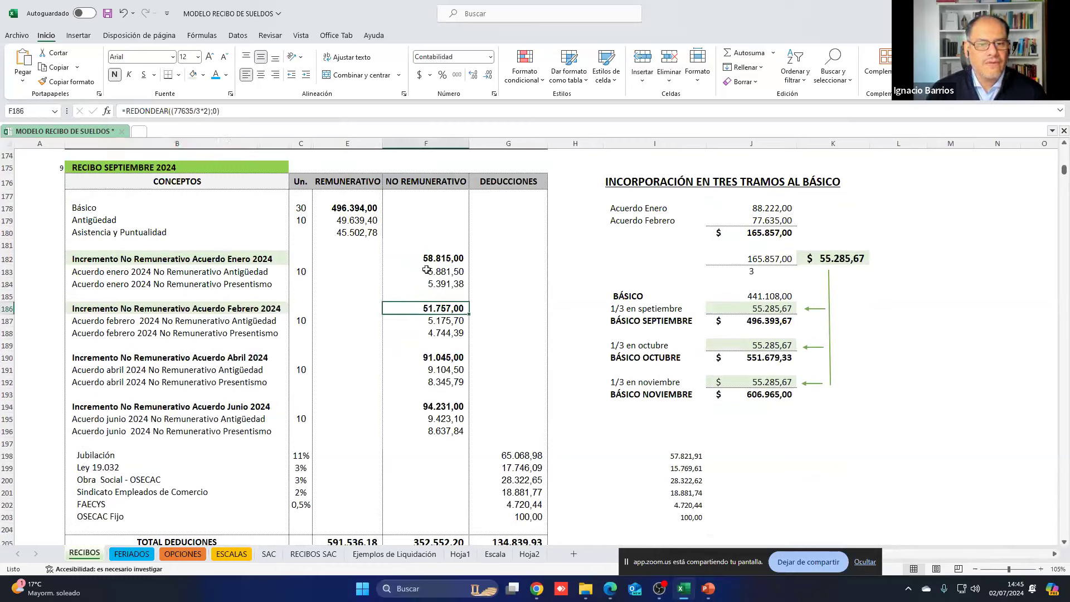
left_click(358, 214)
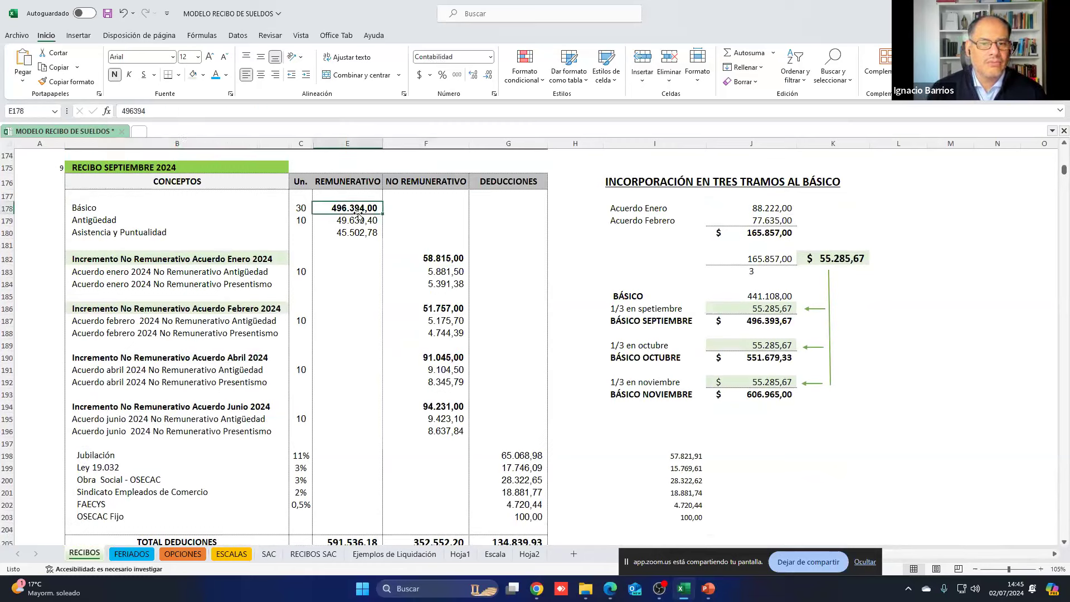
Step: Inspect the October 2024 receipt's January agreement formula in F215 and the Básico in E211
scroll(587, 334, "down", 5)
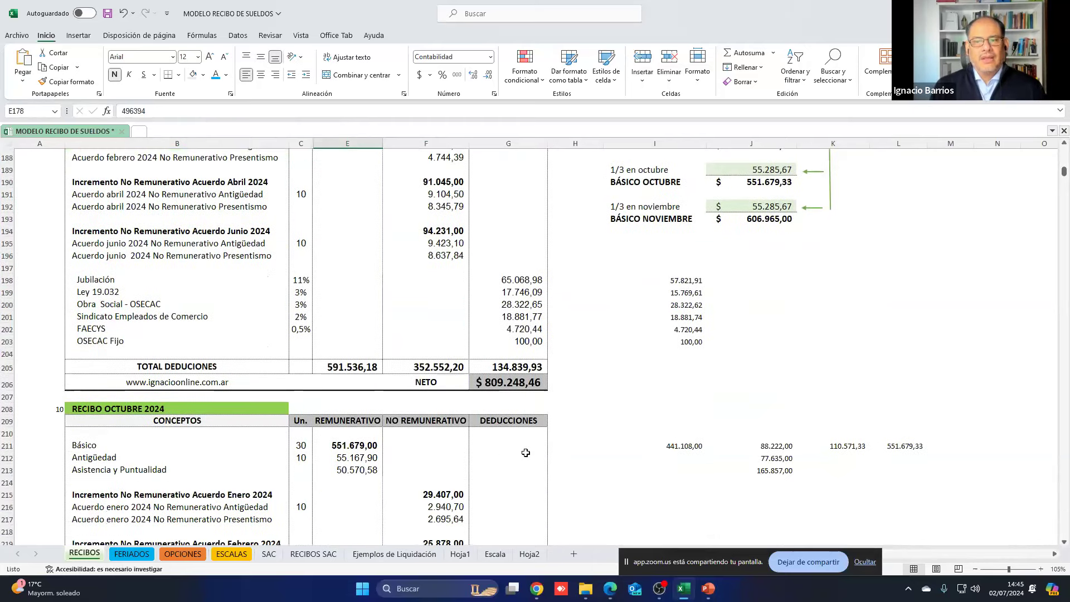
scroll(476, 463, "down", 1)
left_click(438, 426)
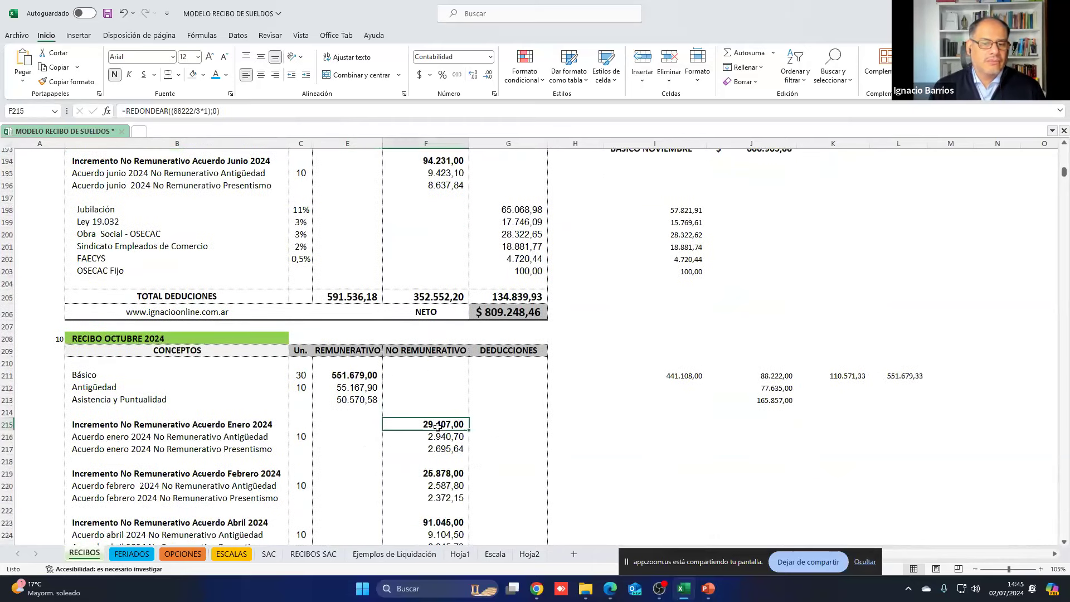
left_click(370, 376)
Step: Examine the November 2024 receipt's January and February agreement amounts, the Básico in E244, and the April and June agreement amounts in F256:F260
scroll(451, 454, "down", 6)
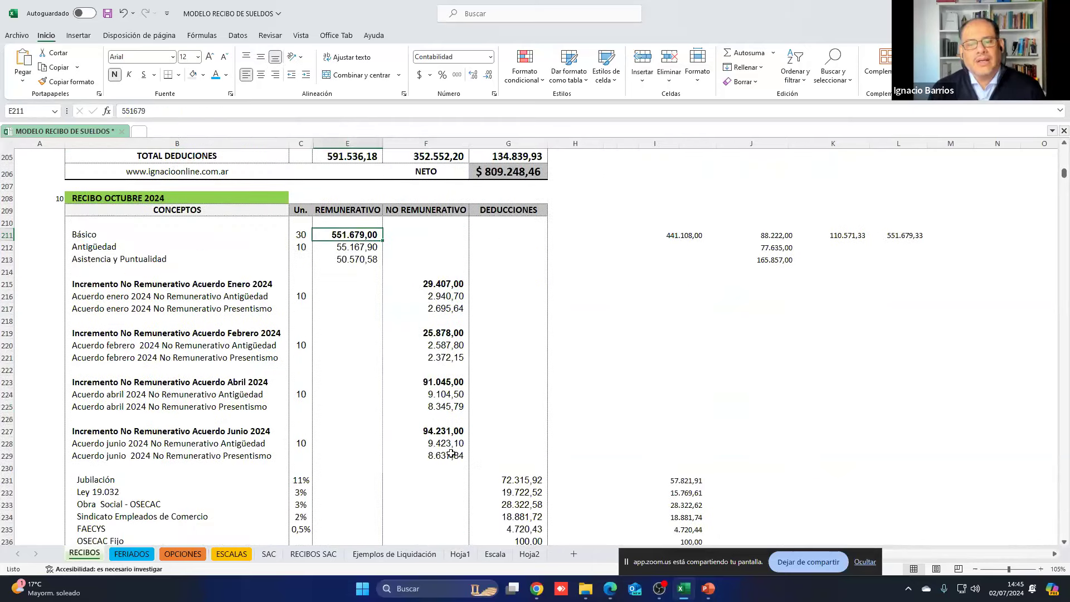
scroll(450, 455, "down", 4)
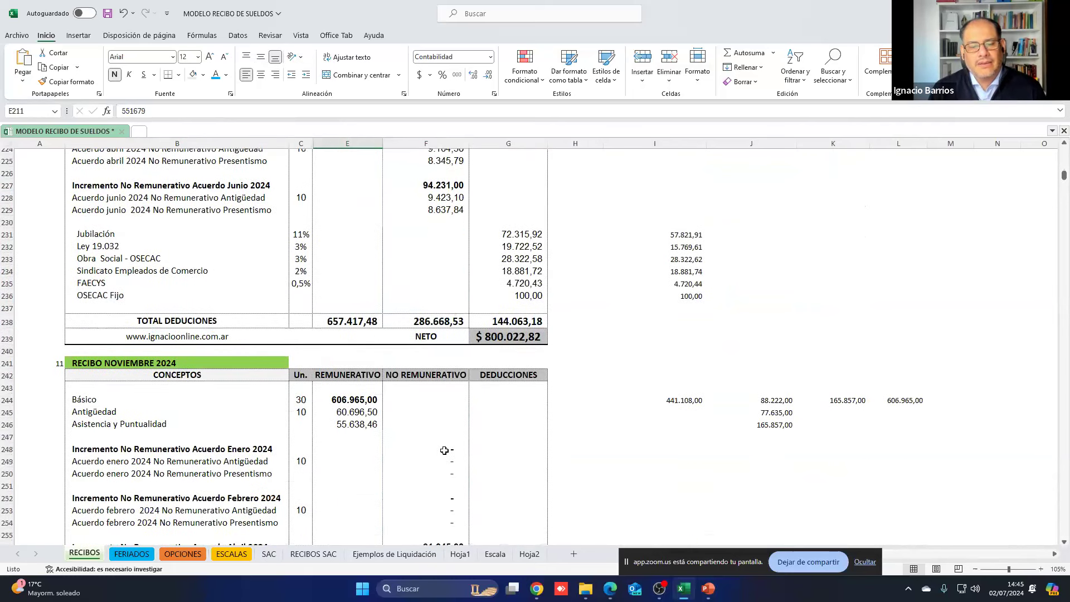
left_click_drag(446, 448, 443, 500)
left_click(361, 401)
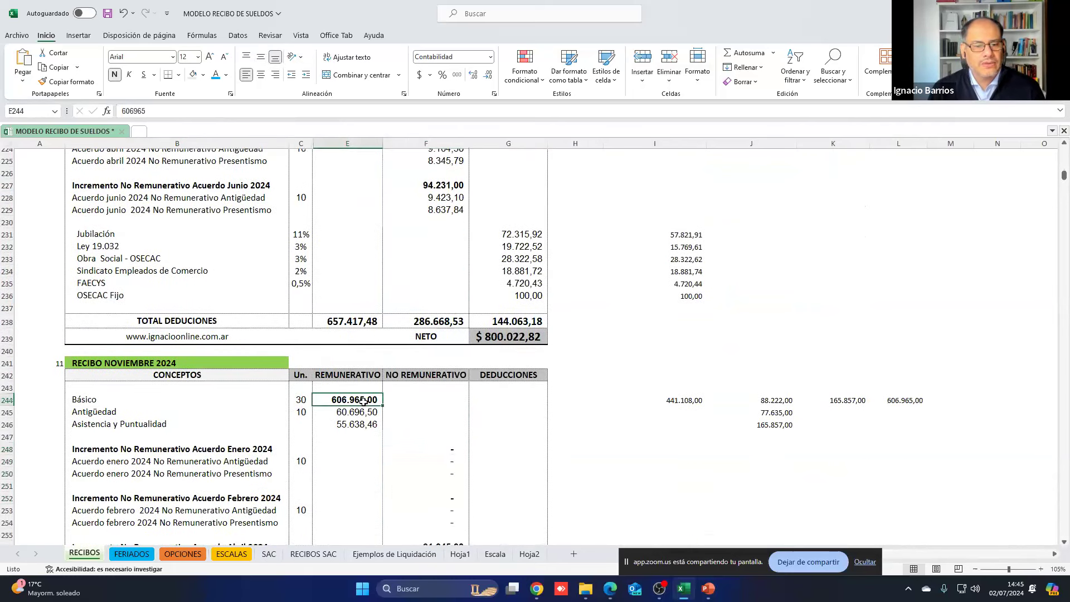
scroll(482, 407, "down", 6)
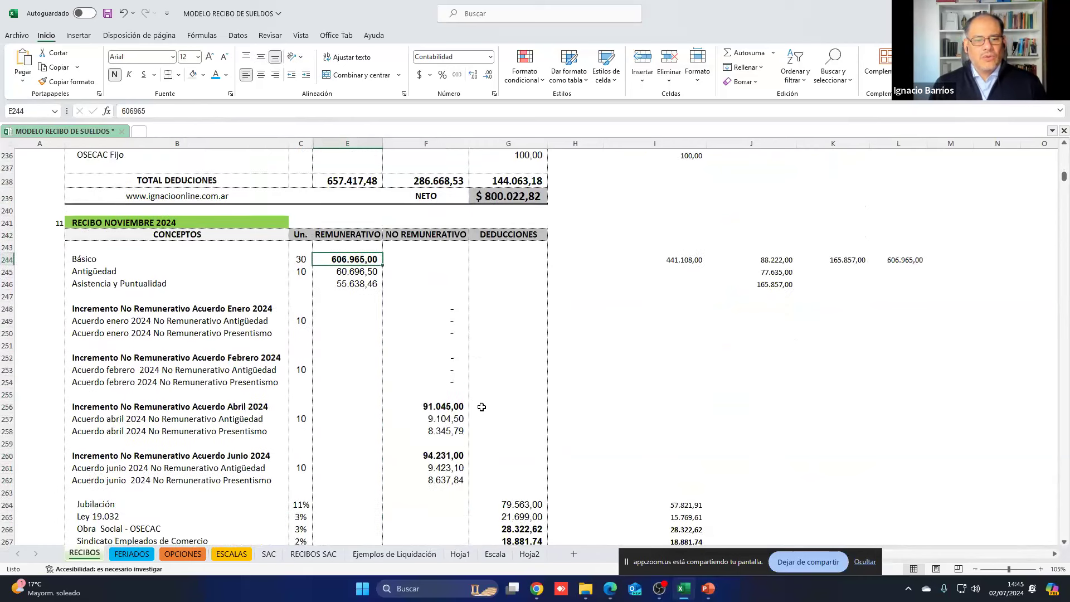
left_click(453, 337)
left_click_drag(452, 337, 445, 382)
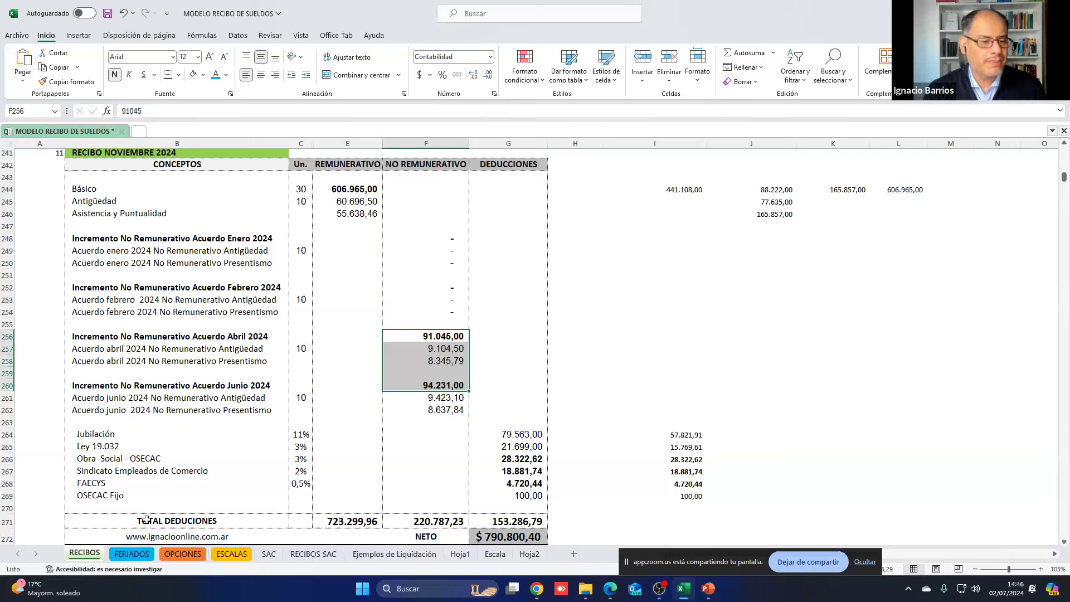
left_click(639, 308)
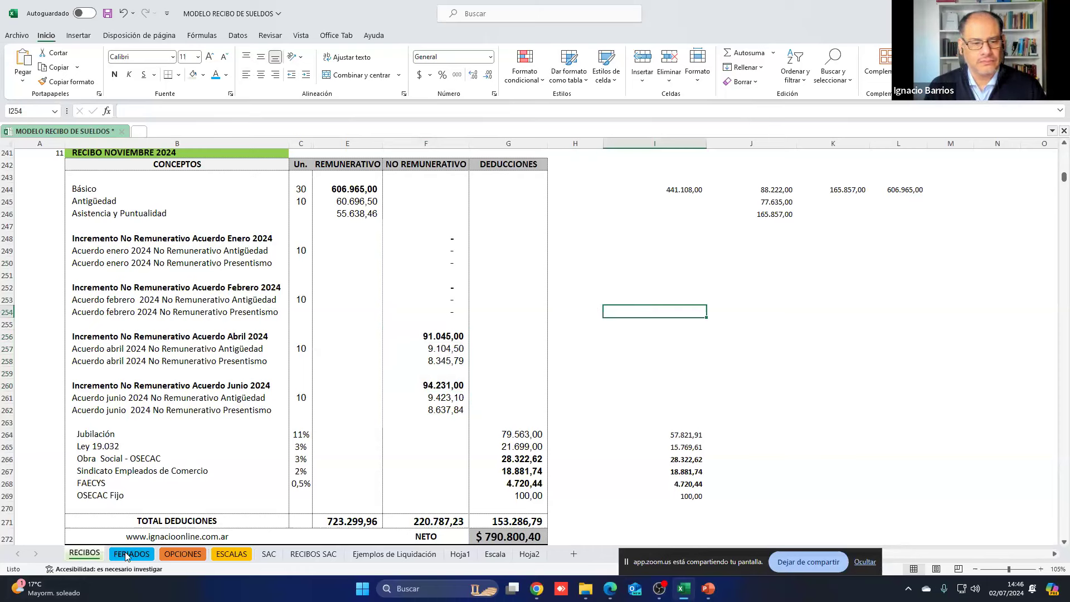
left_click(663, 337)
left_click(665, 345)
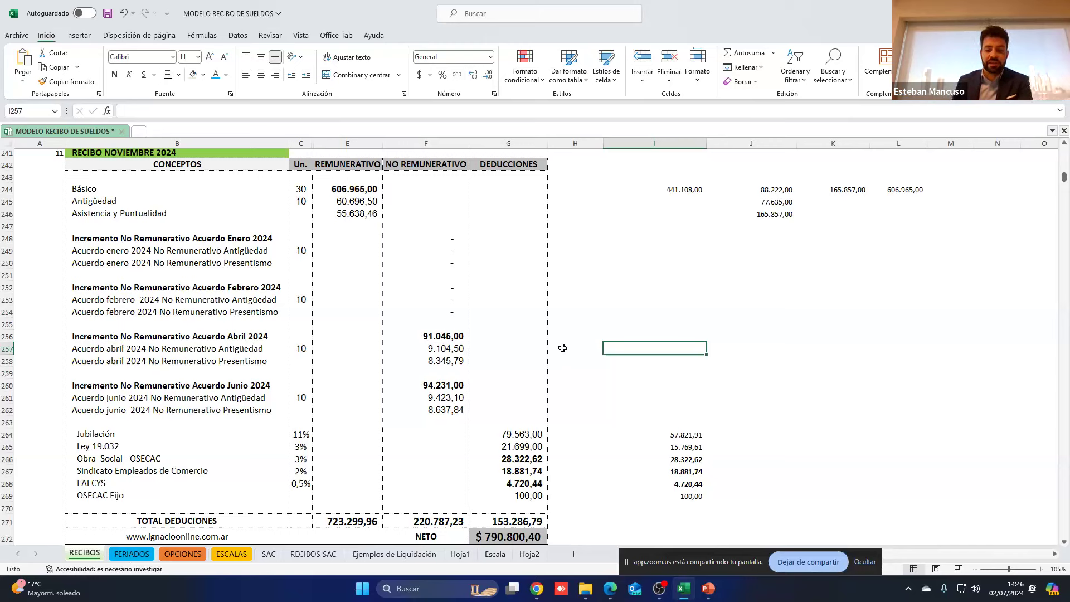
left_click(634, 274)
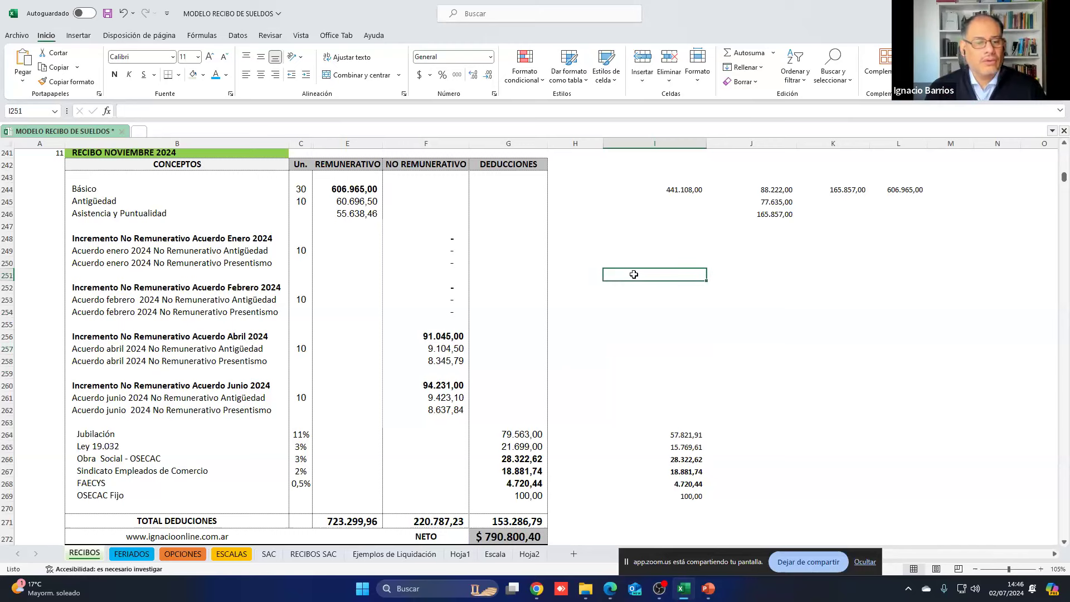
Step: Open the FERIADOS sheet, review the July 2024 receipt for holidays not worked, and select the Pago feriado no trabajado concept in B9
left_click(126, 557)
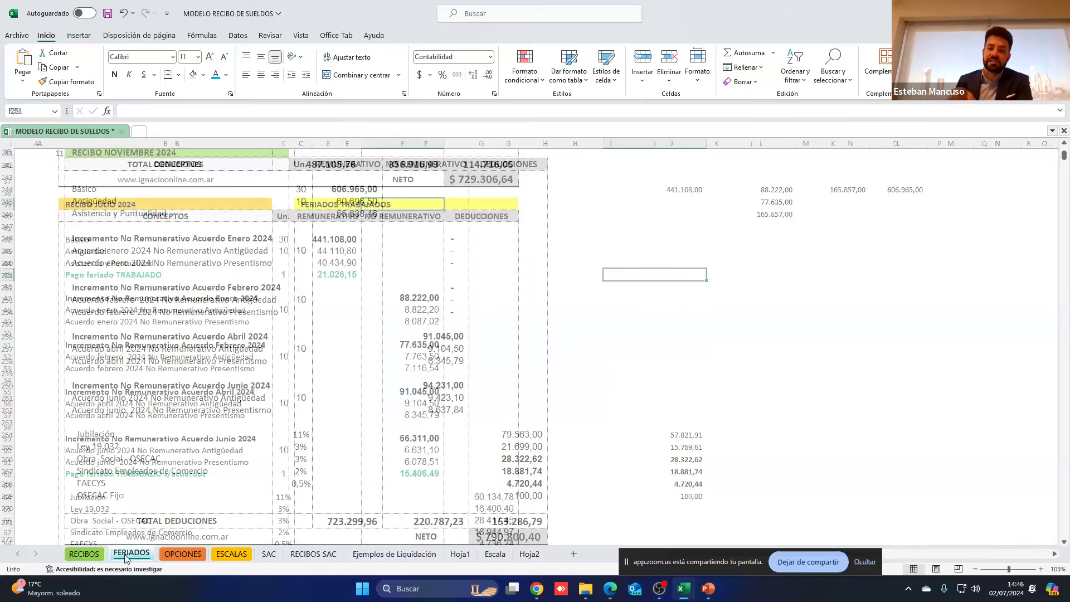
left_click_drag(610, 285, 645, 295)
left_click(644, 296)
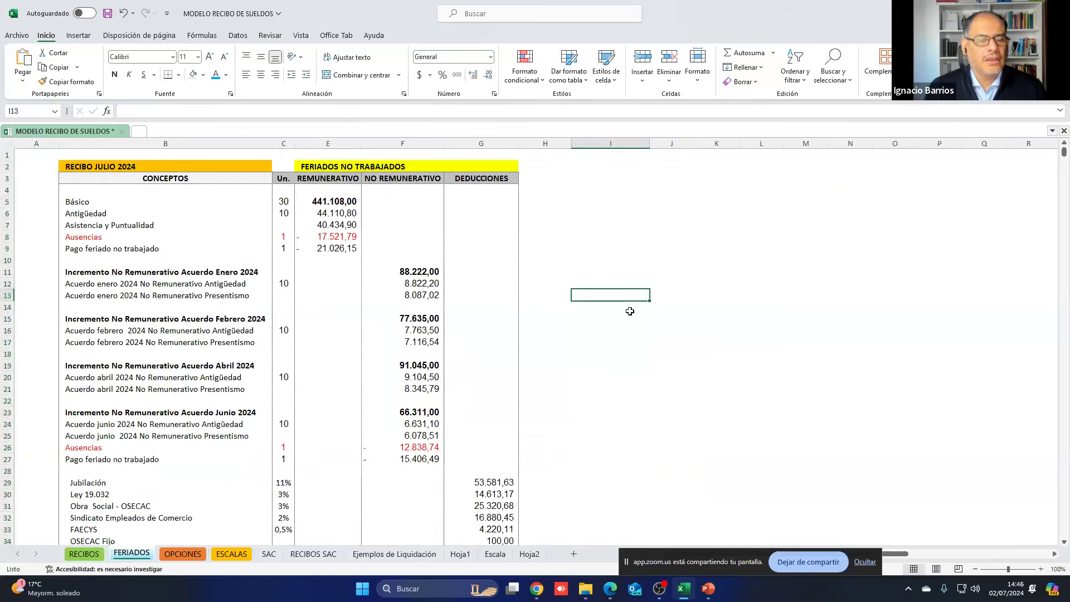
scroll(629, 309, "down", 2)
scroll(629, 310, "up", 2)
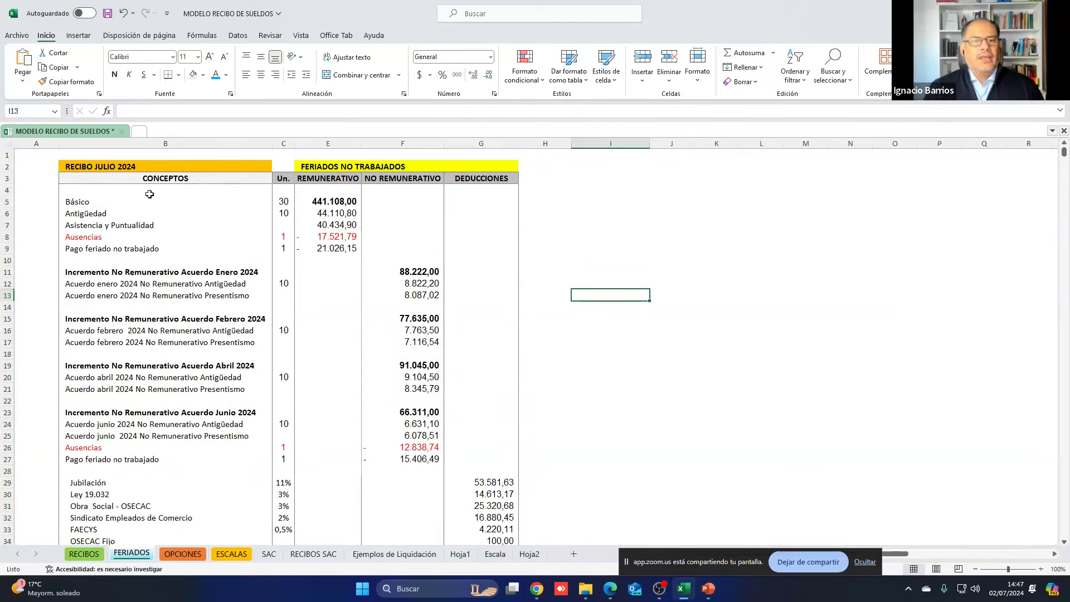
left_click(116, 243)
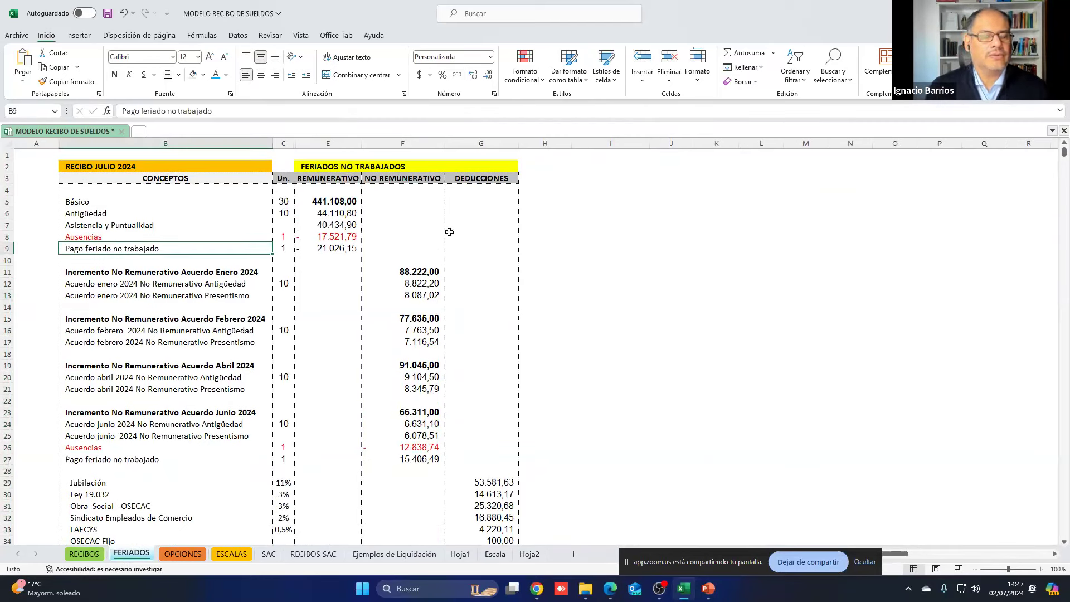
Step: Examine the FERIADOS NO TRABAJADOS heading, the Ausencias units in C8, the formula in E8 and the amounts in E5:E7
left_click(312, 235)
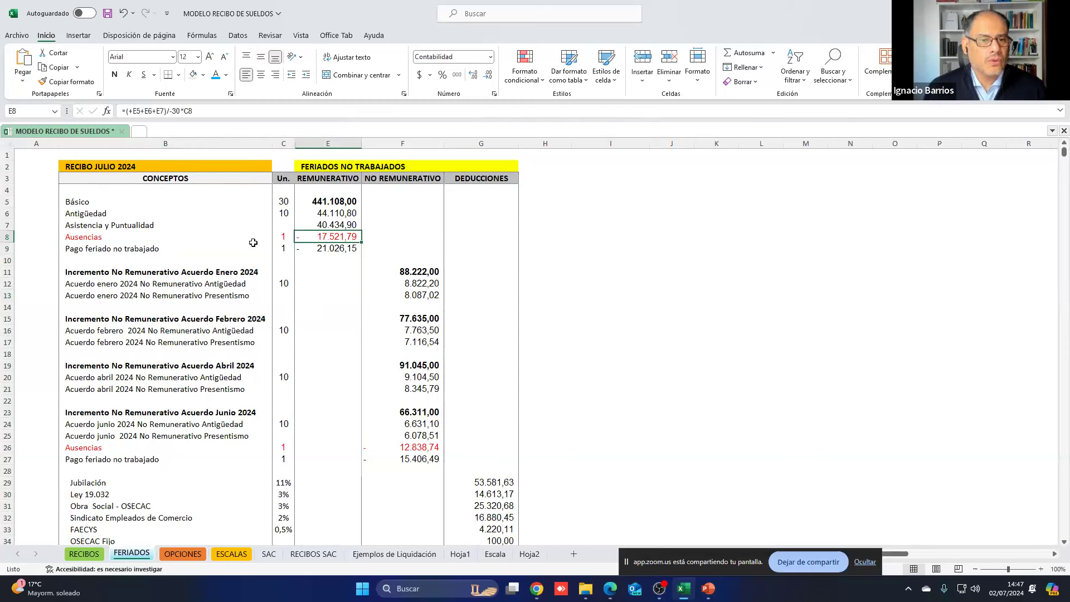
left_click(379, 167)
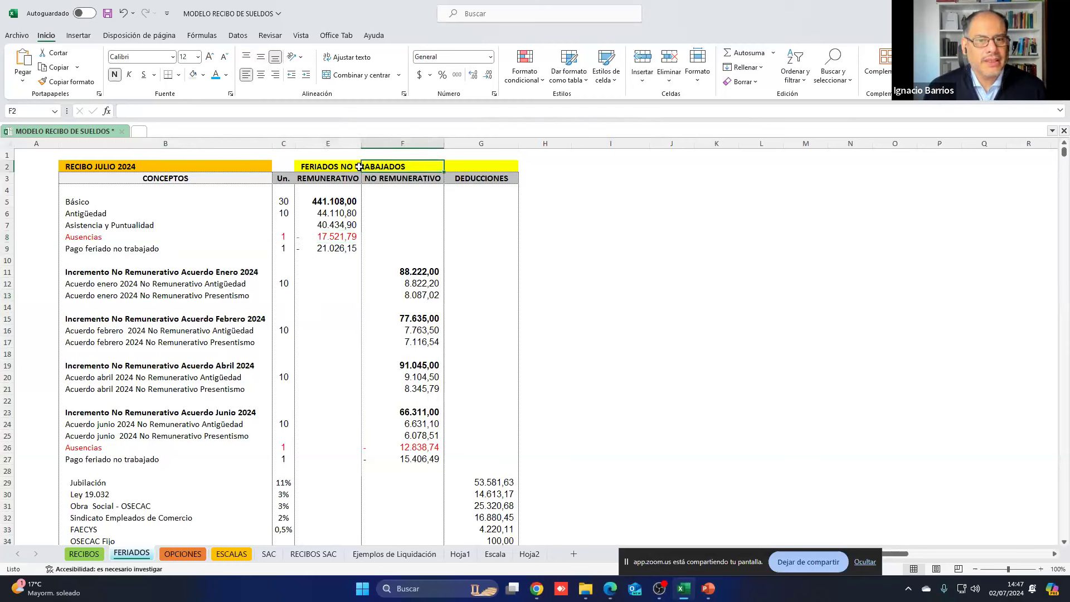
left_click(312, 168)
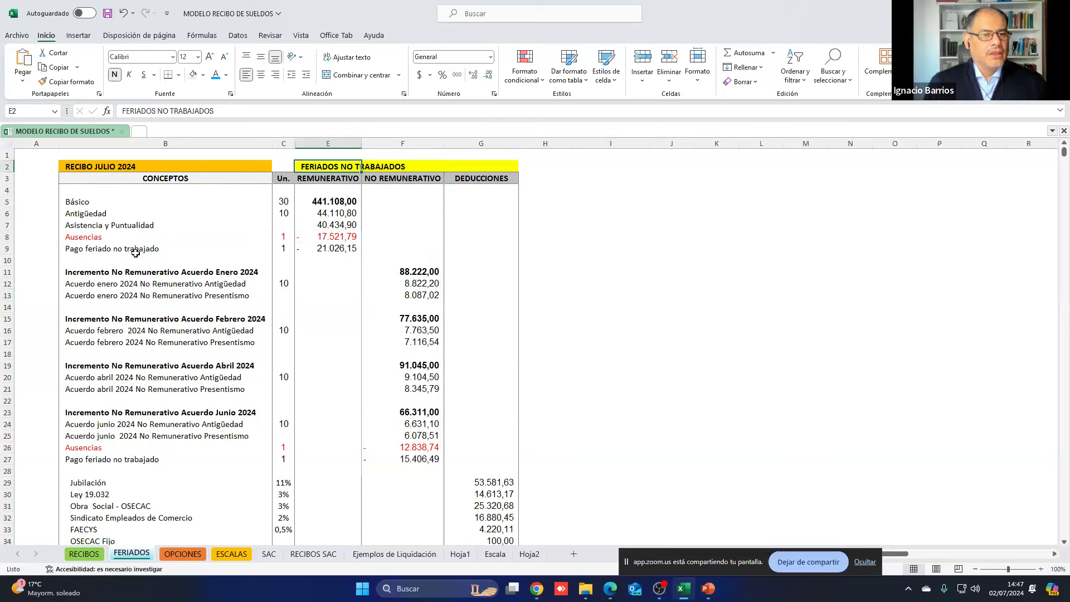
left_click(283, 238)
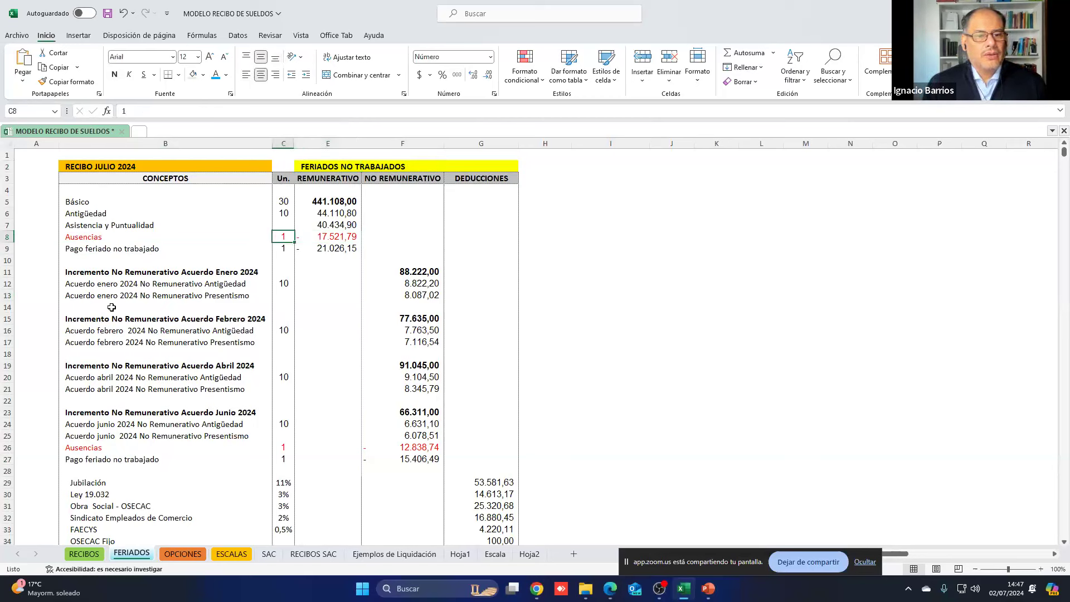
double_click(342, 237)
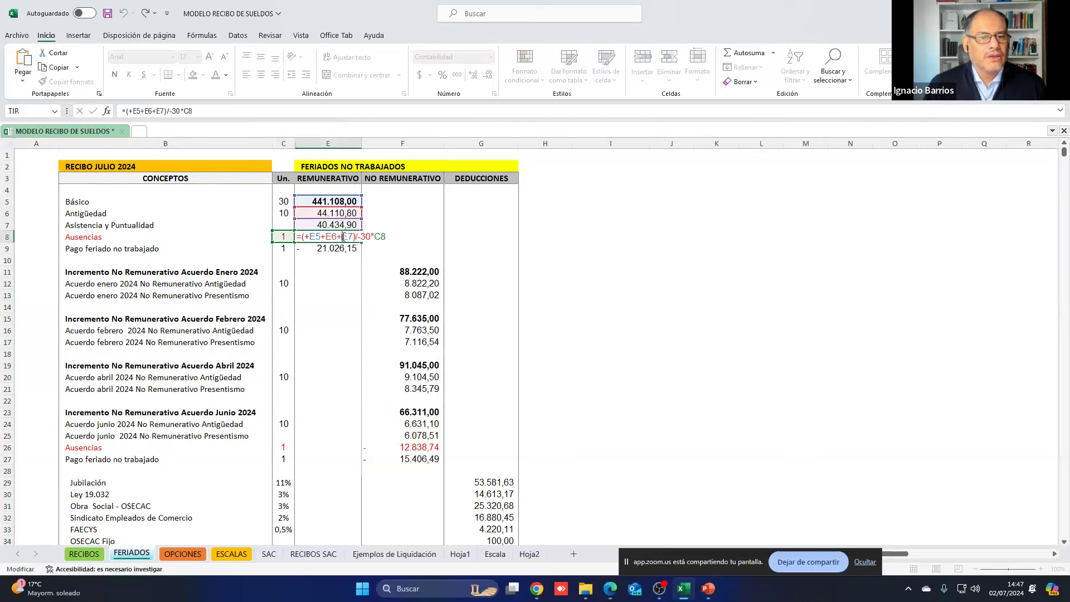
key("Return")
left_click_drag(329, 201, 339, 225)
Step: Add up the Básico, Antigüedad and Asistencia y Puntualidad amounts (E5, E6 and E7) in I4
left_click(582, 193)
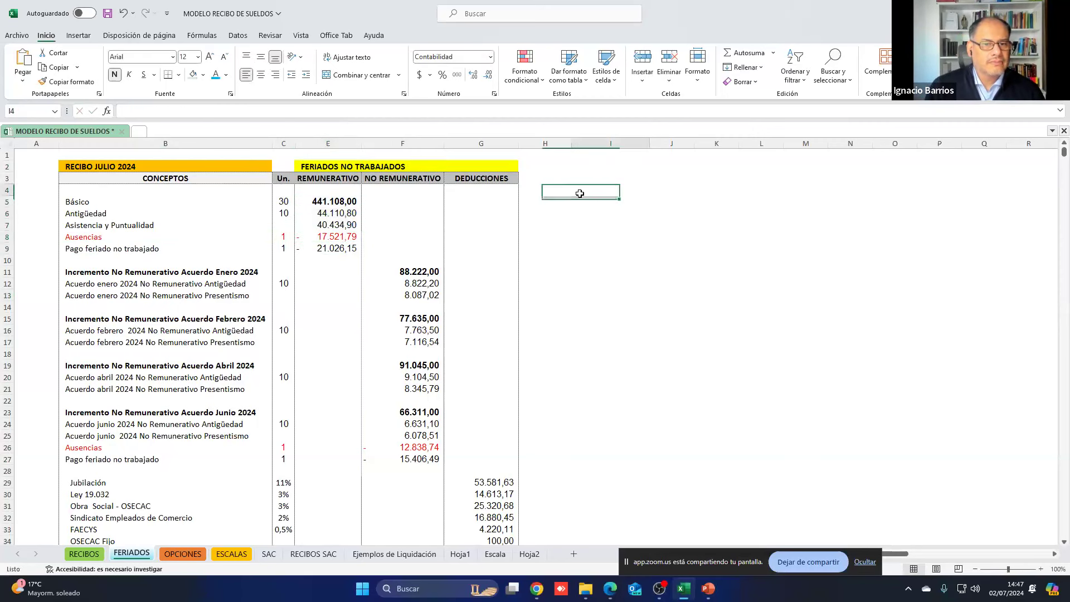
type("+")
left_click(328, 201)
type("+")
left_click(329, 213)
type("+")
left_click(331, 226)
key("Return")
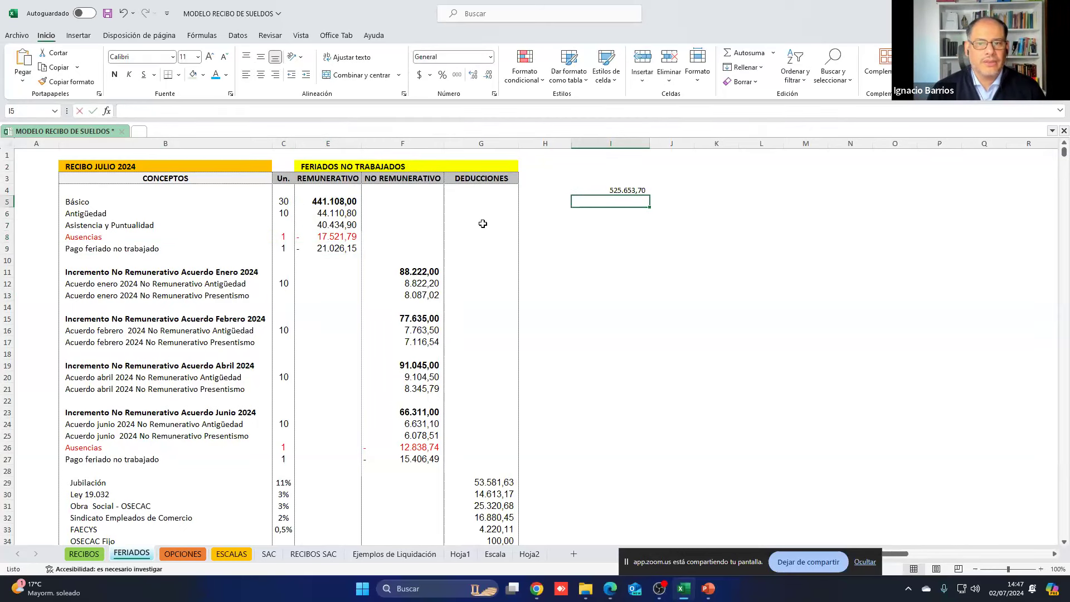
Step: Try to calculate the value of one day in J4 from the total in I4
key("Right")
key("Up")
type("+")
key("Left")
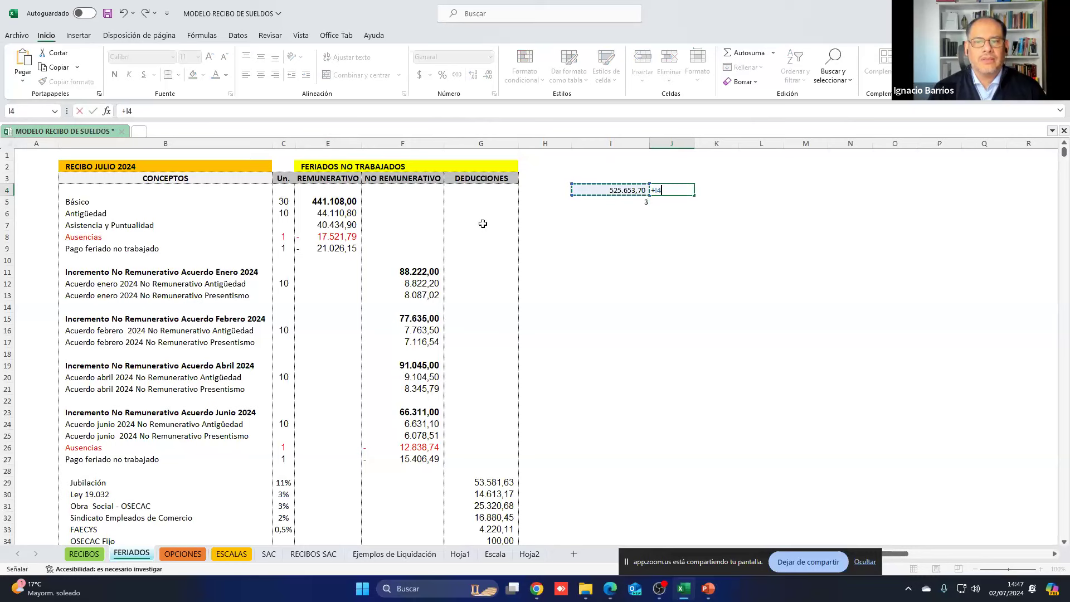
key("Return")
key("Left")
key("Up")
key("Down")
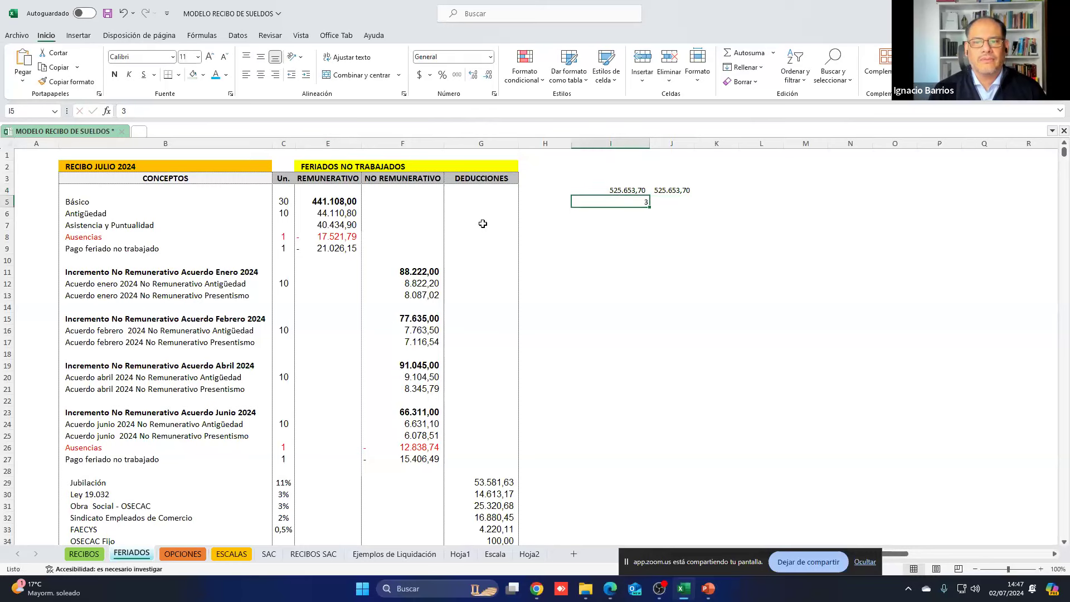
key("Page_Down")
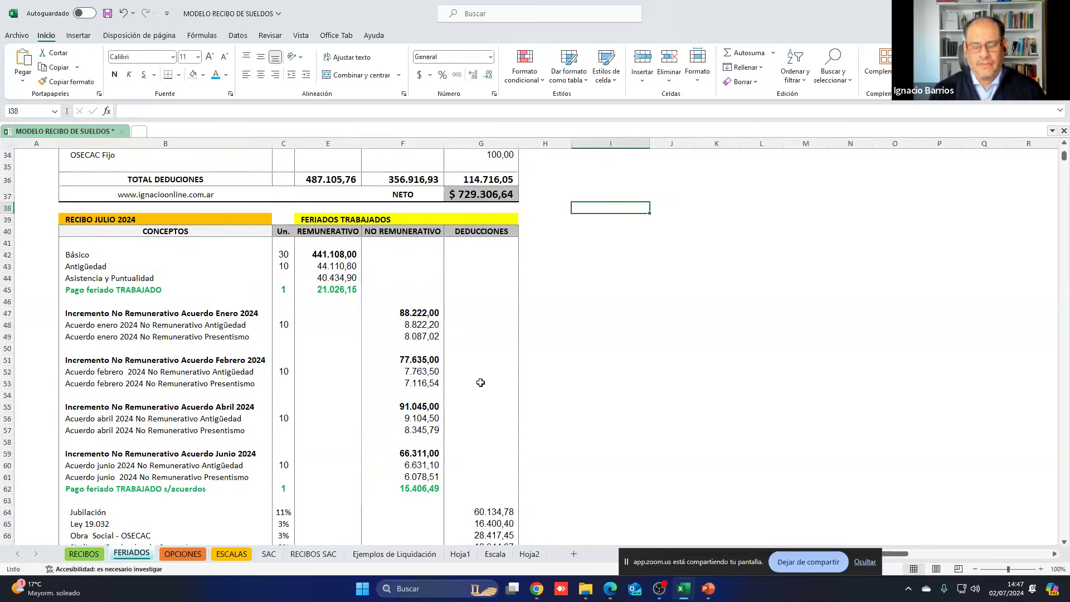
key("Page_Up")
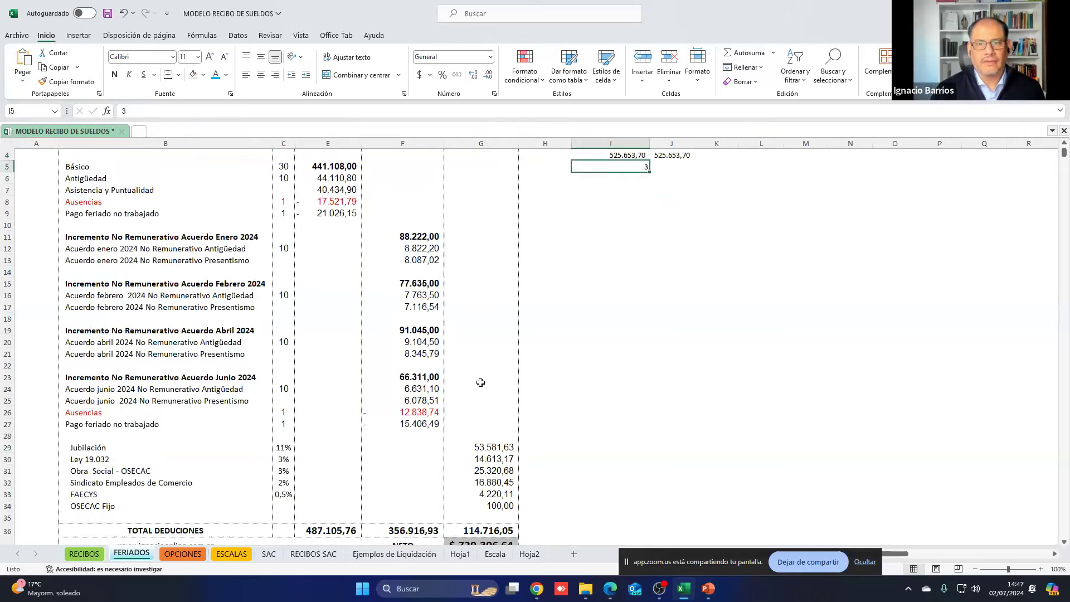
key("Page_Down")
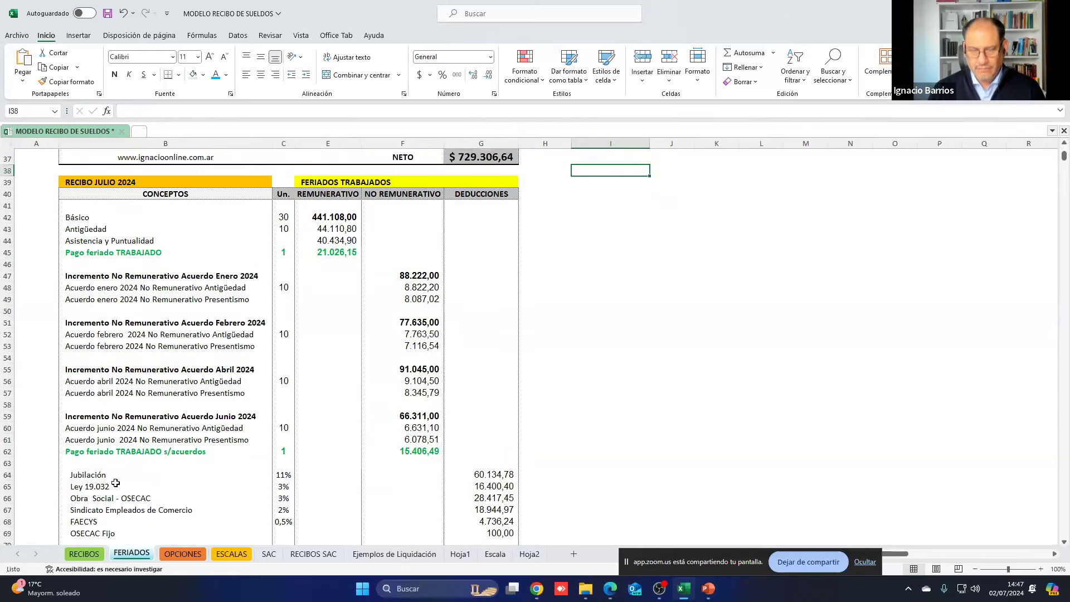
left_click_drag(616, 275, 599, 23)
Step: Enter 30 in I5 and divide the total in I4 by it in J4
left_click(623, 198)
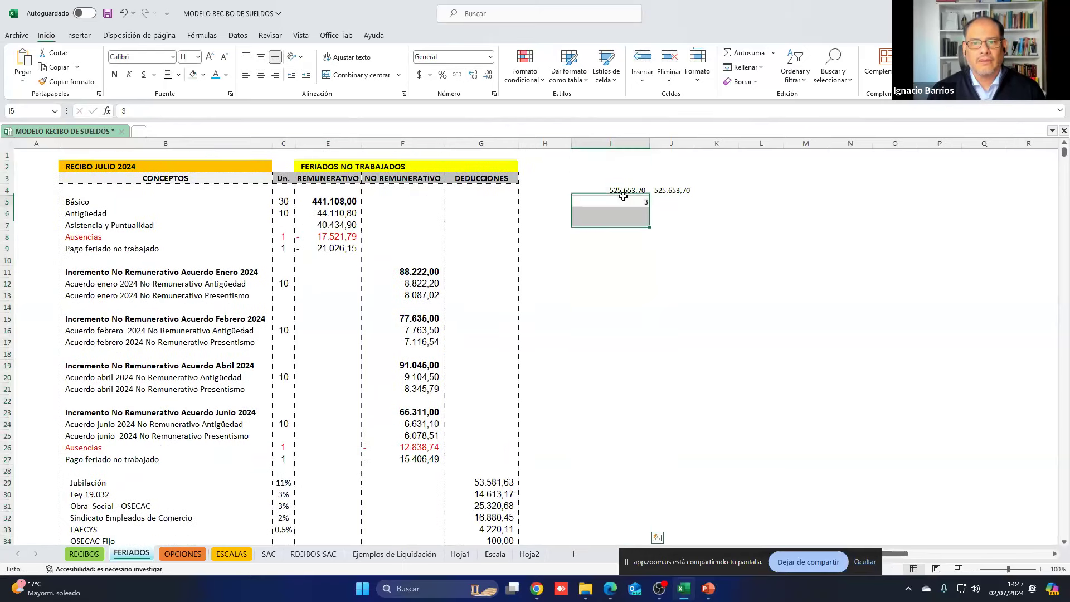
type("30")
key("Return")
left_click(624, 194)
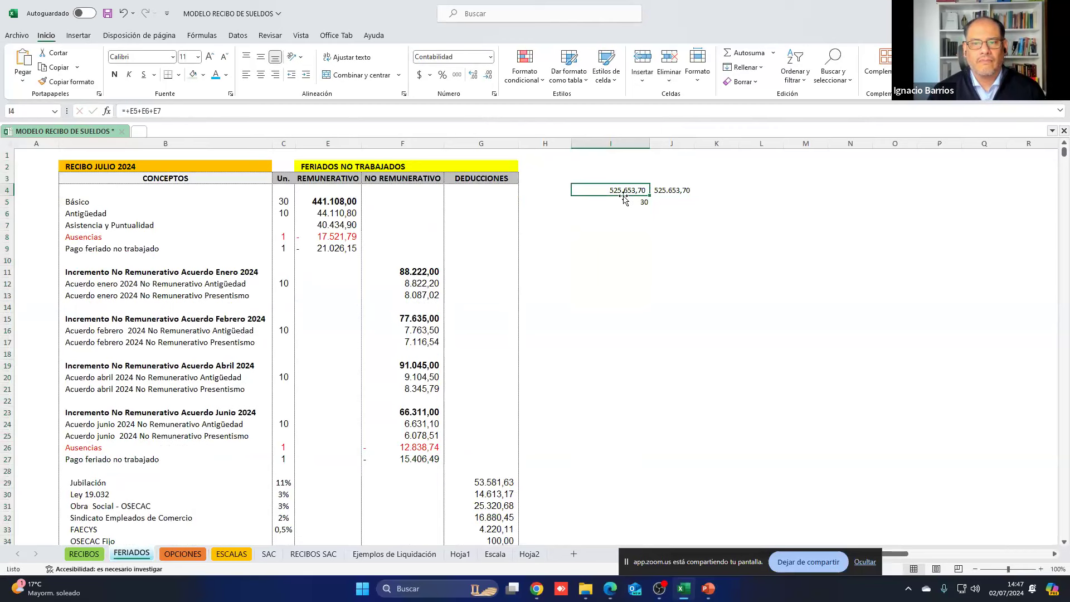
key("Right")
type("=+e8")
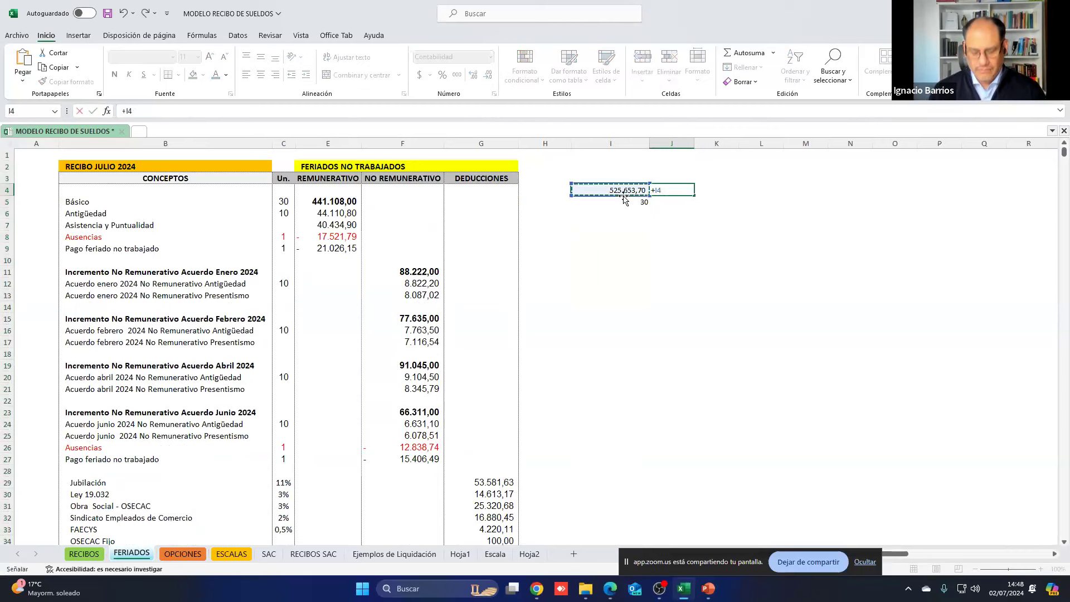
key("Return")
key("Up")
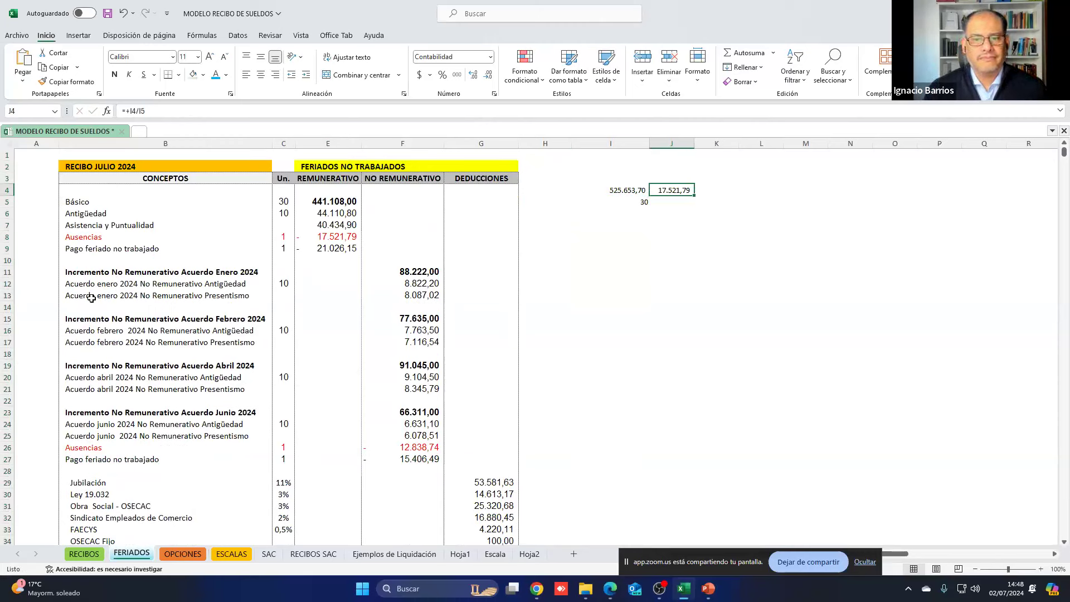
Step: Inspect the Ausencias formula in E8, the Pago feriado no trabajado formula in E9 and the total in I4
left_click(310, 236)
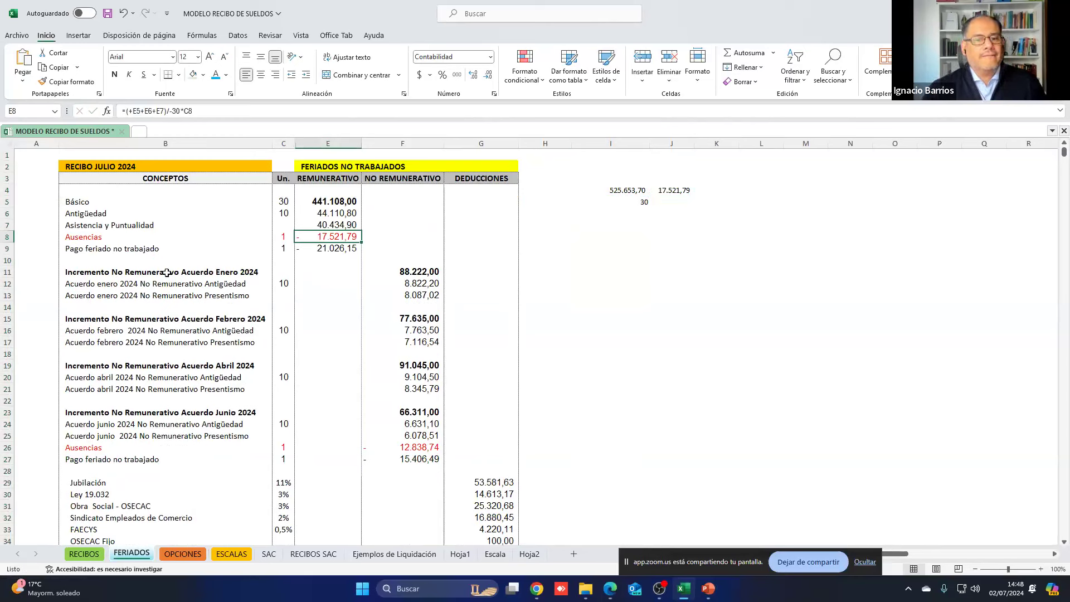
left_click(326, 248)
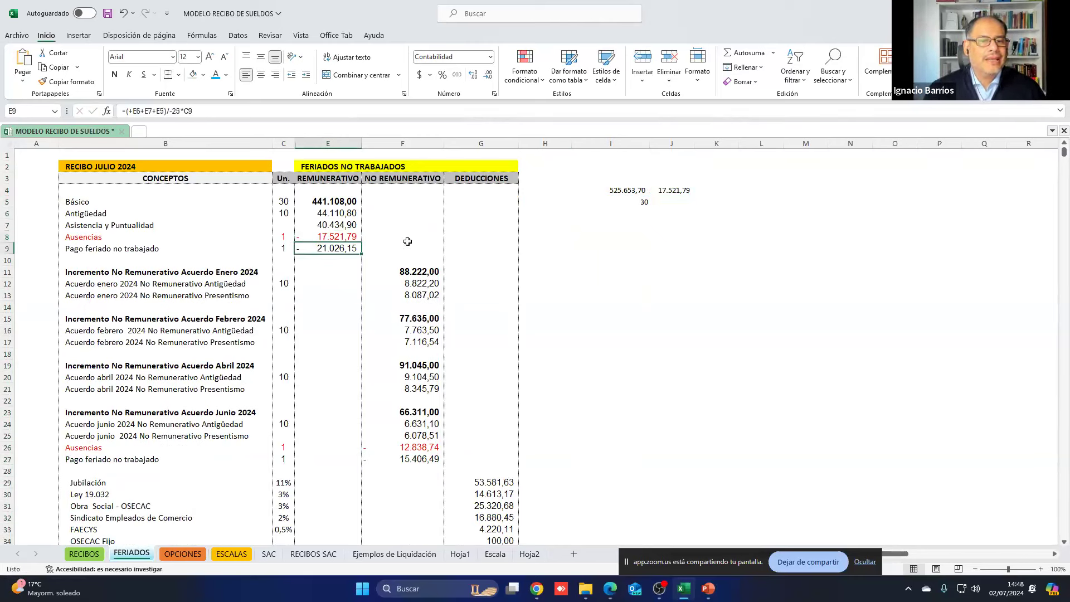
left_click(632, 192)
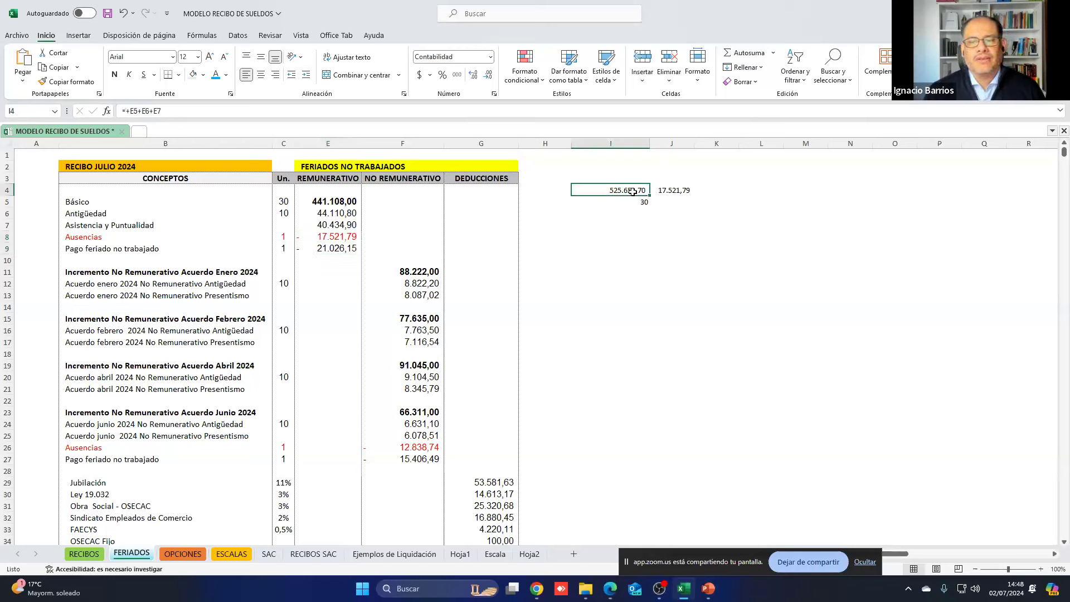
Step: Bring the total from I4 into I7 and enter 25 beneath it in I8
left_click(627, 215)
key("Down")
type("+")
key("Up")
key("Up")
key("Up")
key("Return")
type("25")
Step: Divide the total in I7 by the 25 days in I8, placing the formula in J7
key("Right")
key("Up")
type("+")
key("Left")
type("/")
key("Left")
key("Down")
key("Return")
Step: Format the two daily values in column J with the $ accounting format
left_click_drag(671, 165, 673, 248)
left_click(420, 75)
left_click(634, 239)
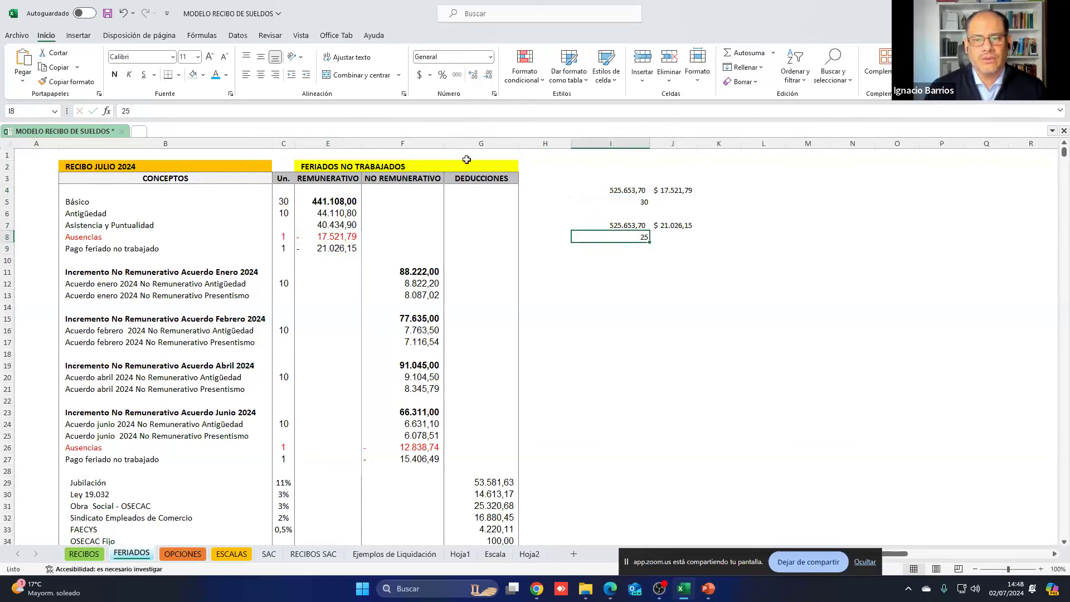
Step: Compare the holiday formula in E9 and the Ausencias formula in E8 with the divisors in I5 and I8
left_click(353, 246)
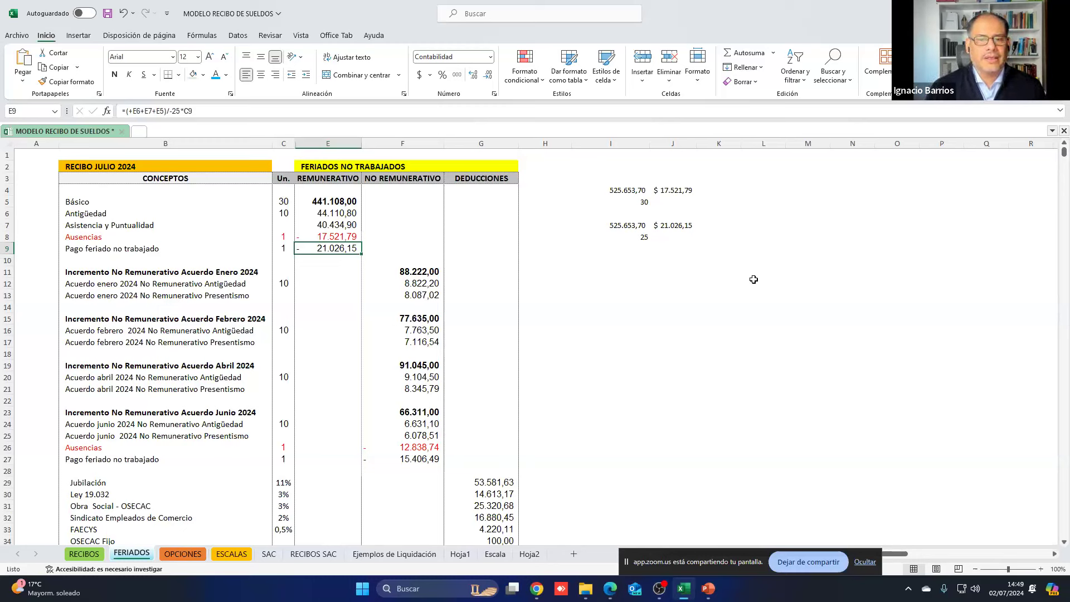
left_click(631, 203)
left_click(627, 238)
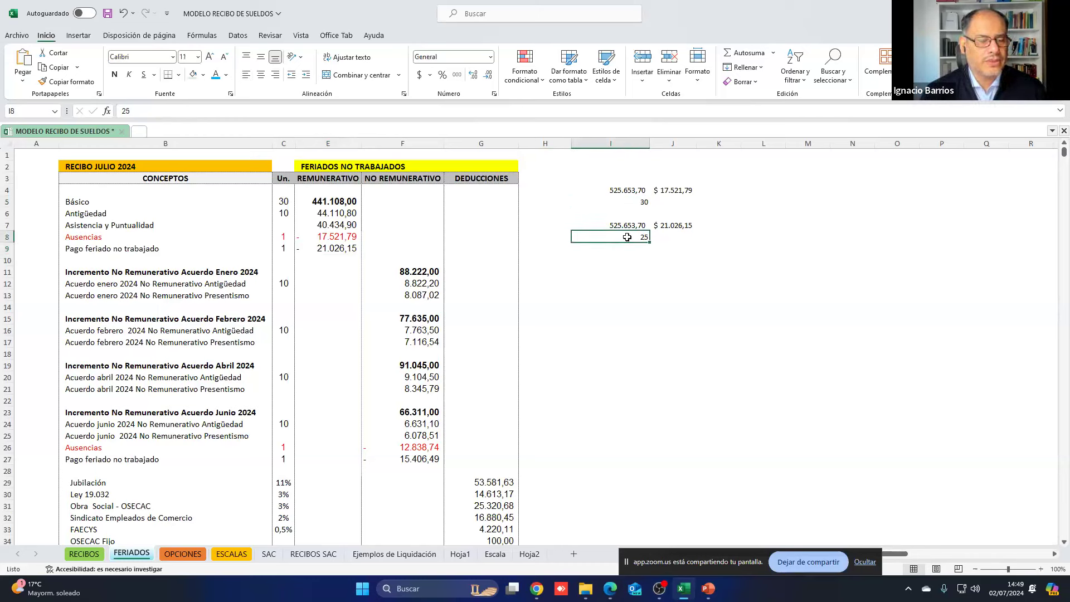
left_click(356, 247)
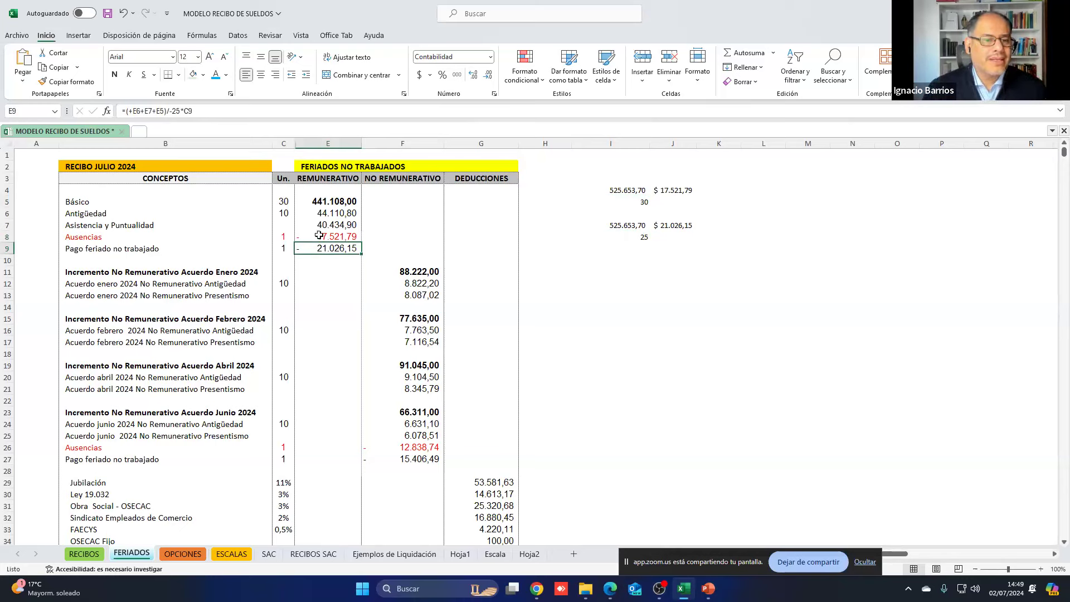
left_click(336, 235)
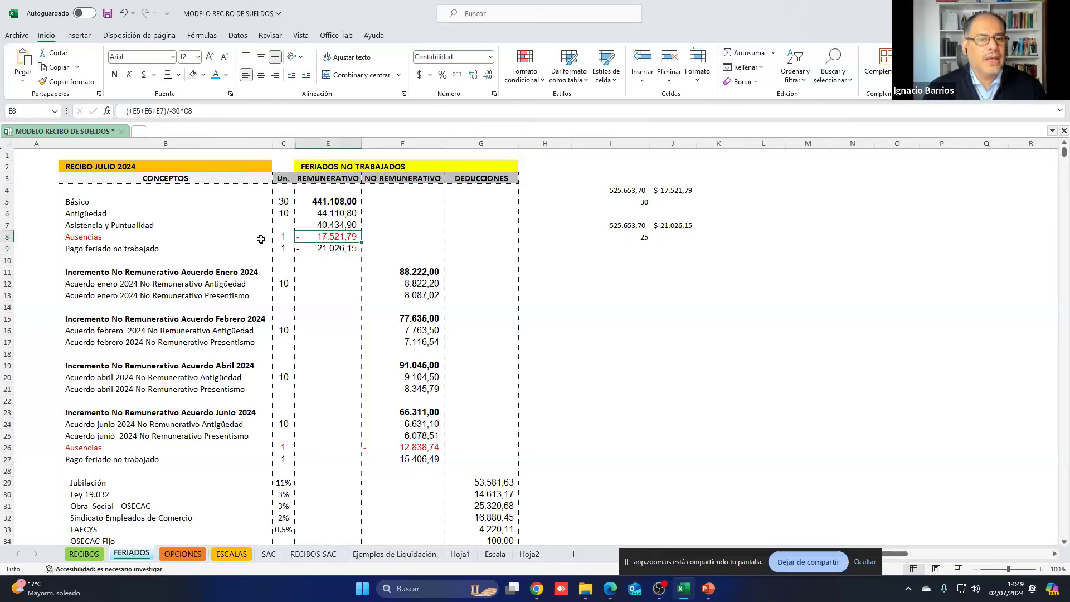
Step: Reference the Pago feriado no trabajado amount from E9 in F9
left_click(324, 244)
key("Right")
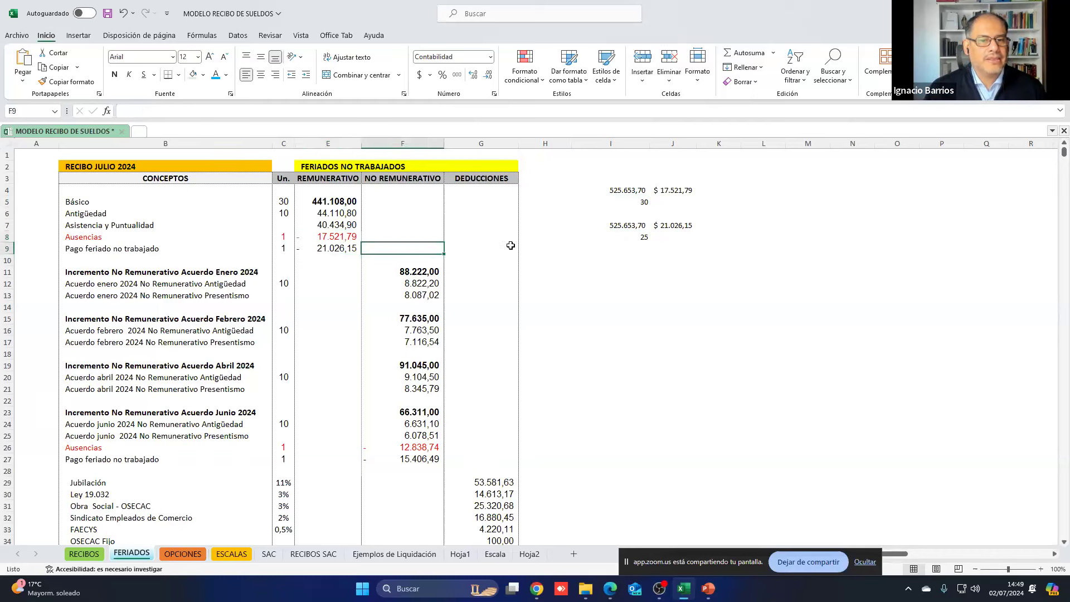
type("+")
key("Left")
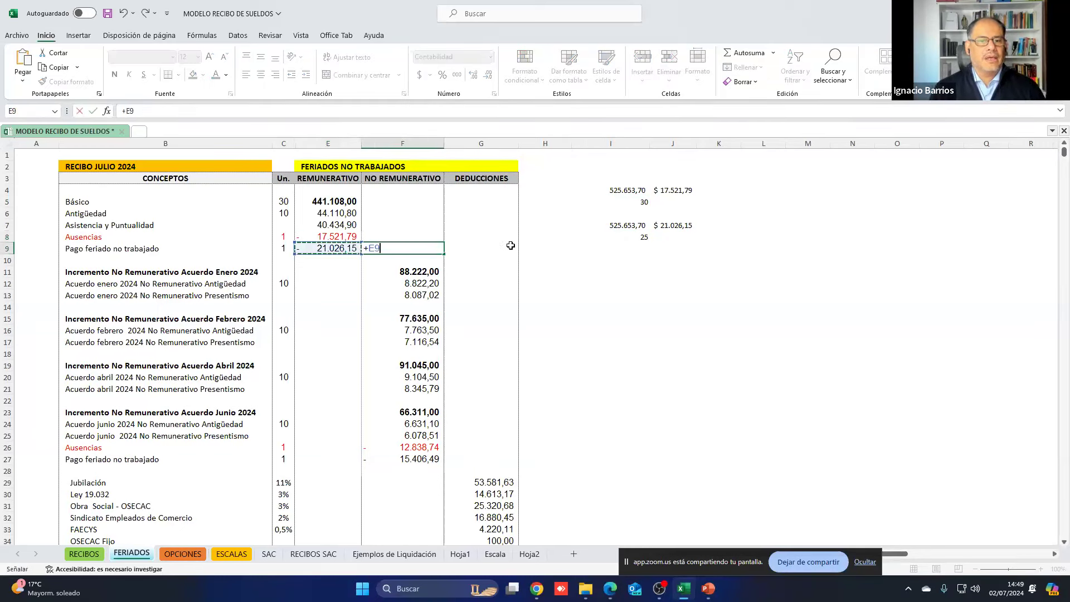
key("Return")
Step: Remove the minus sign before the 25 in the Pago feriado no trabajado formula in E9
key("Up")
key("Left")
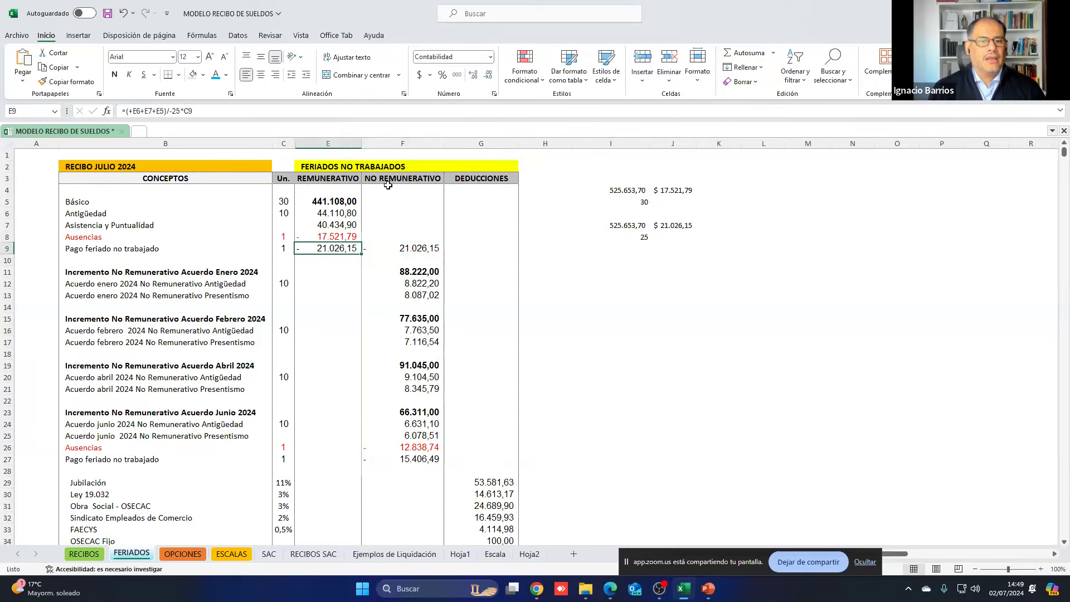
left_click(173, 111)
key("BackSpace")
key("Return")
key("Up")
Step: Calculate the net of the holiday pay and the absence in F9 as E9+E8, and clear the cell
key("Right")
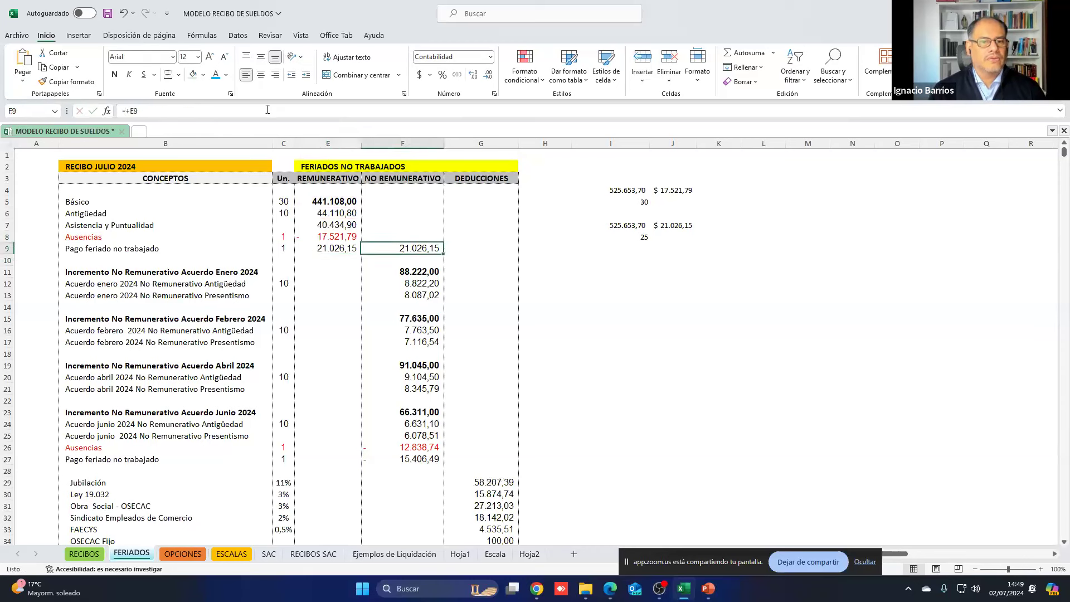
type("+E9")
key("Left")
type("/6")
key("Return")
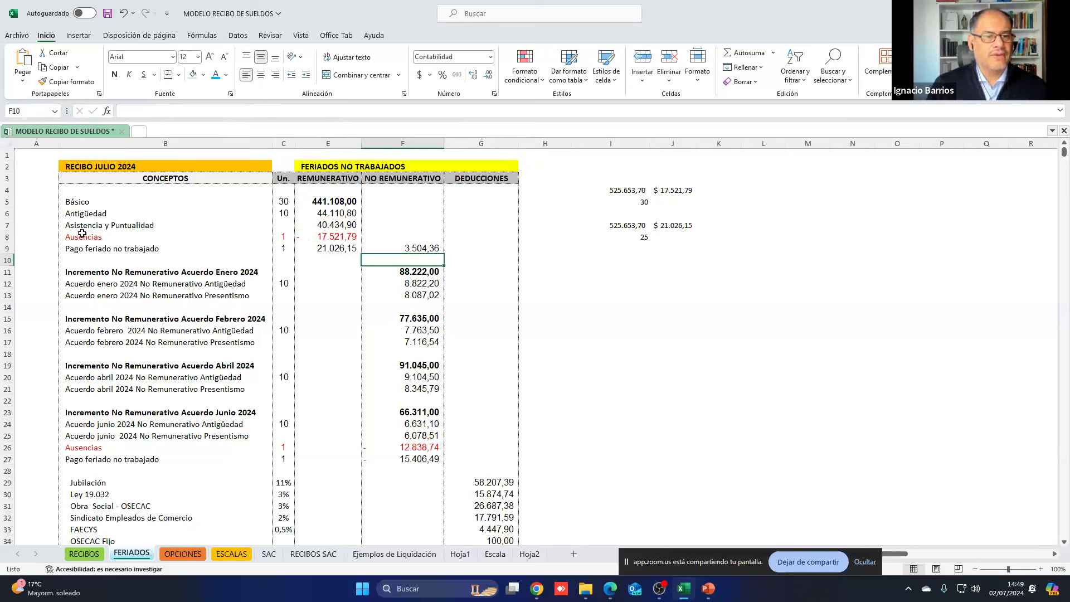
left_click(396, 249)
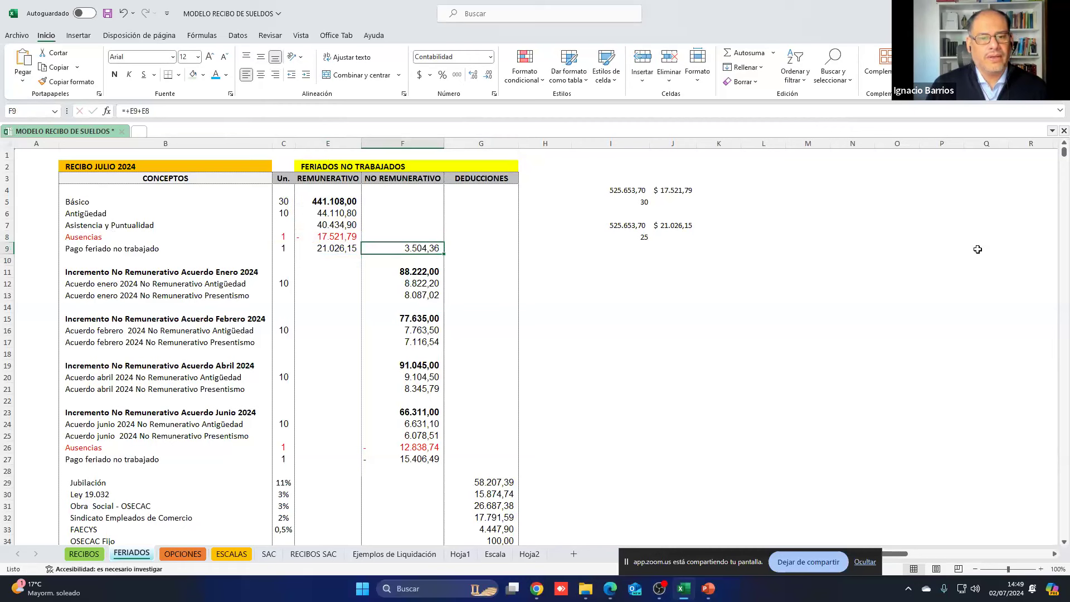
key("Delete")
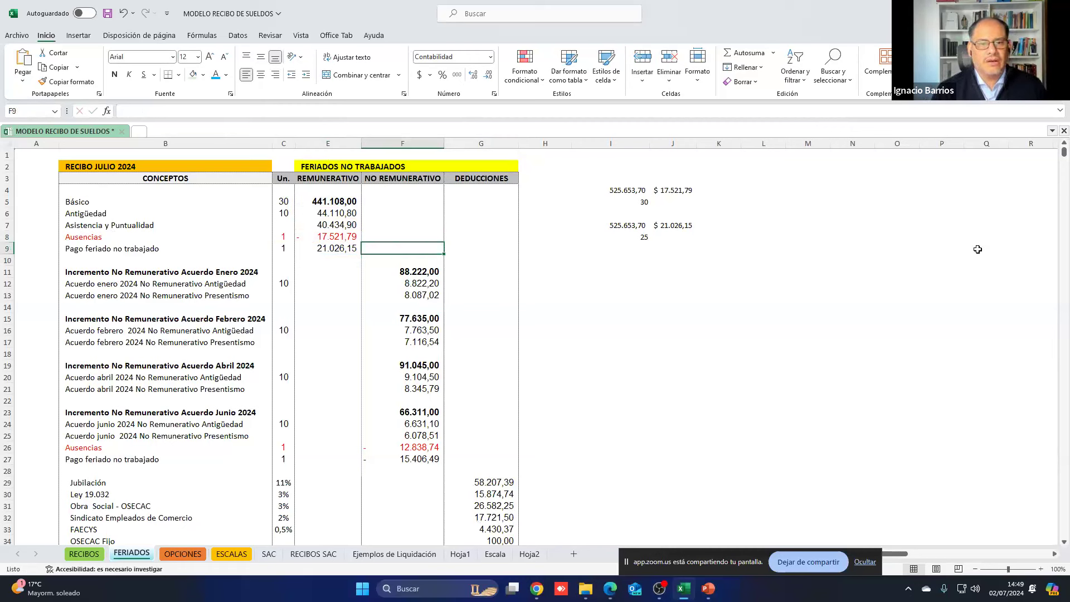
Step: Change the divisor in the Pago feriado no trabajado formula in E9 to 30
key("Right")
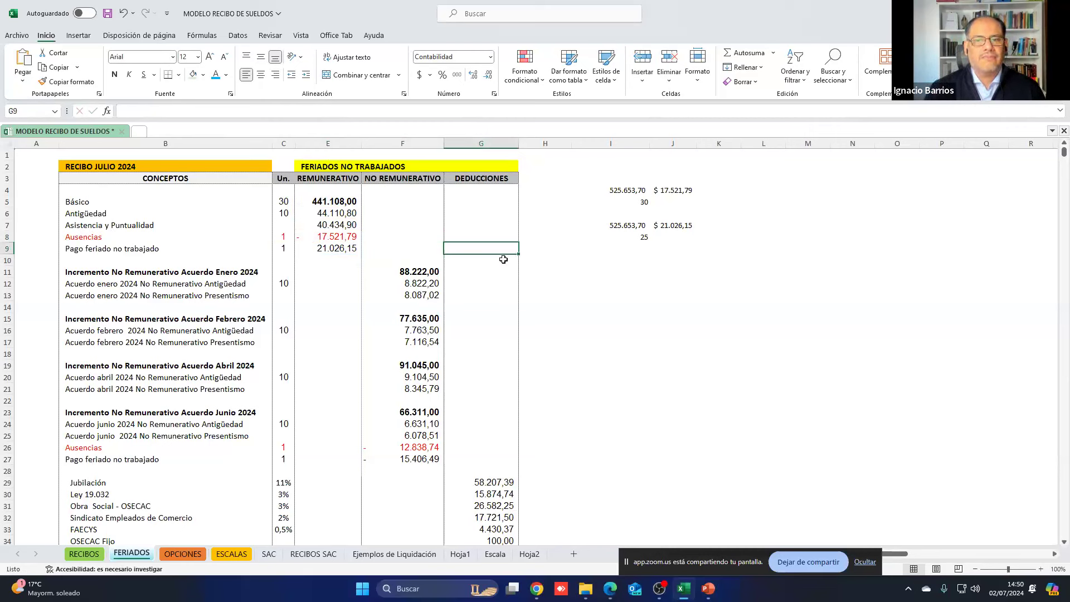
left_click(346, 247)
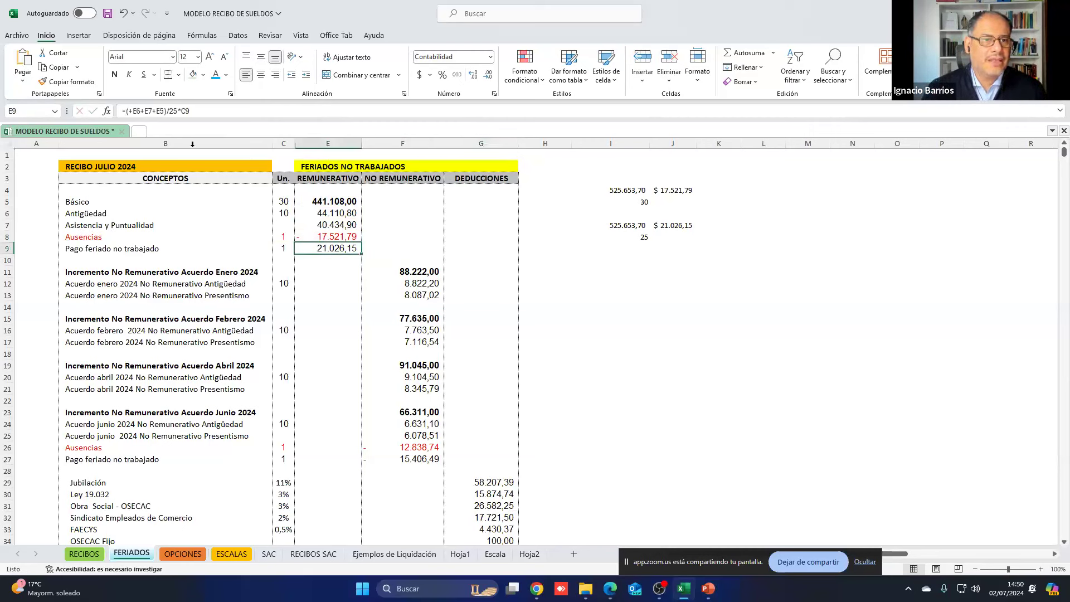
left_click(175, 111)
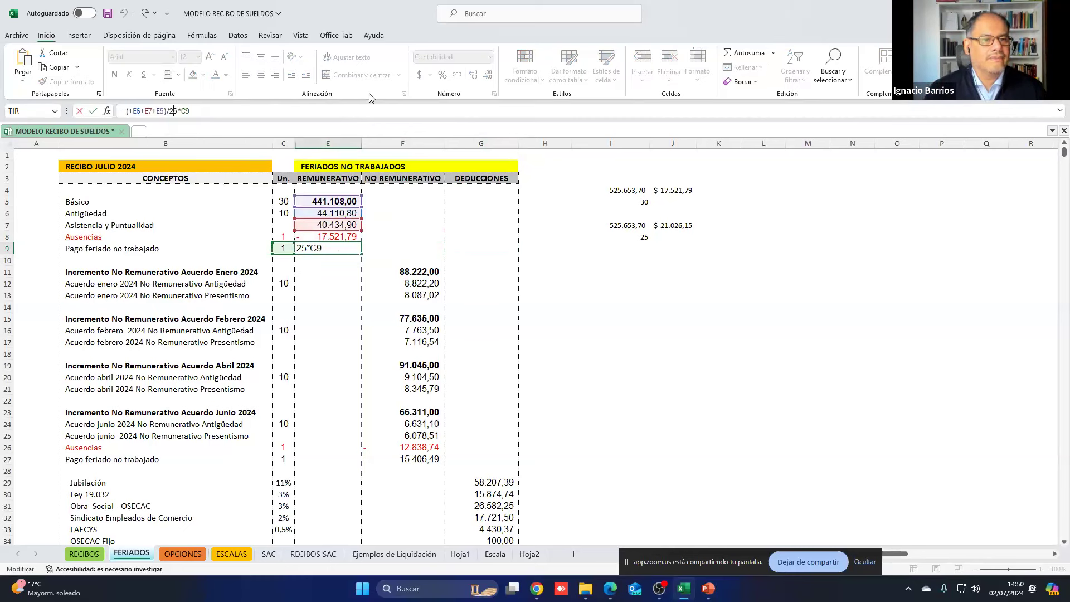
key("BackSpace")
key("Delete")
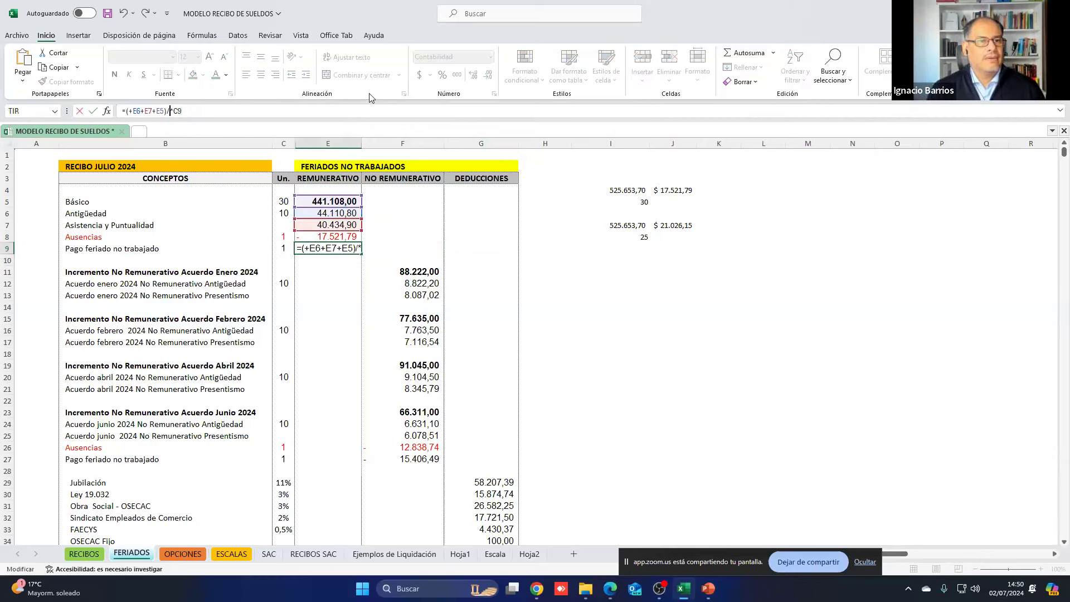
type("30")
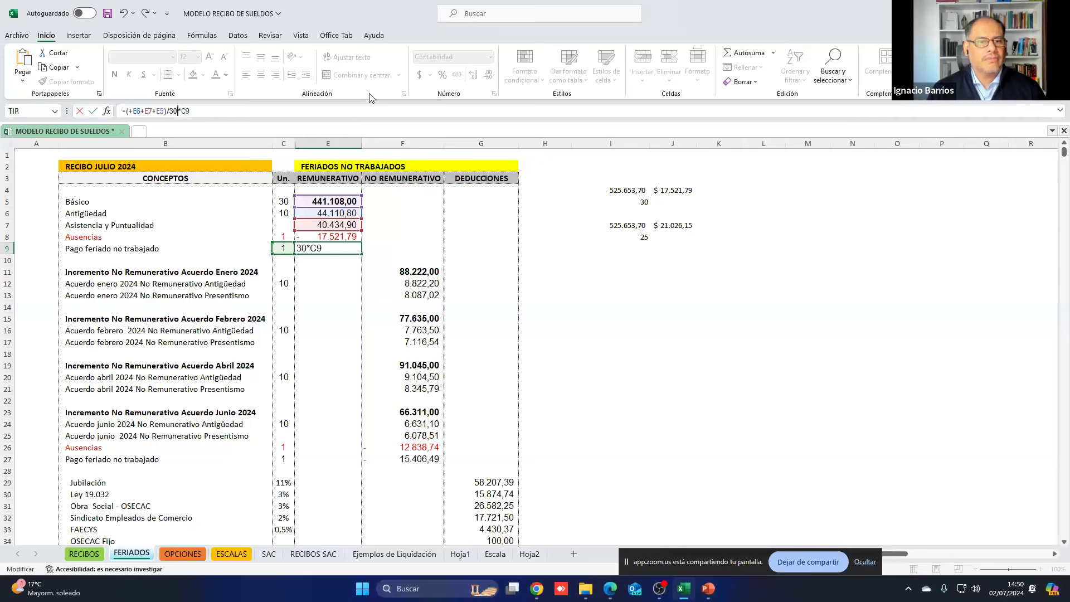
key("Return")
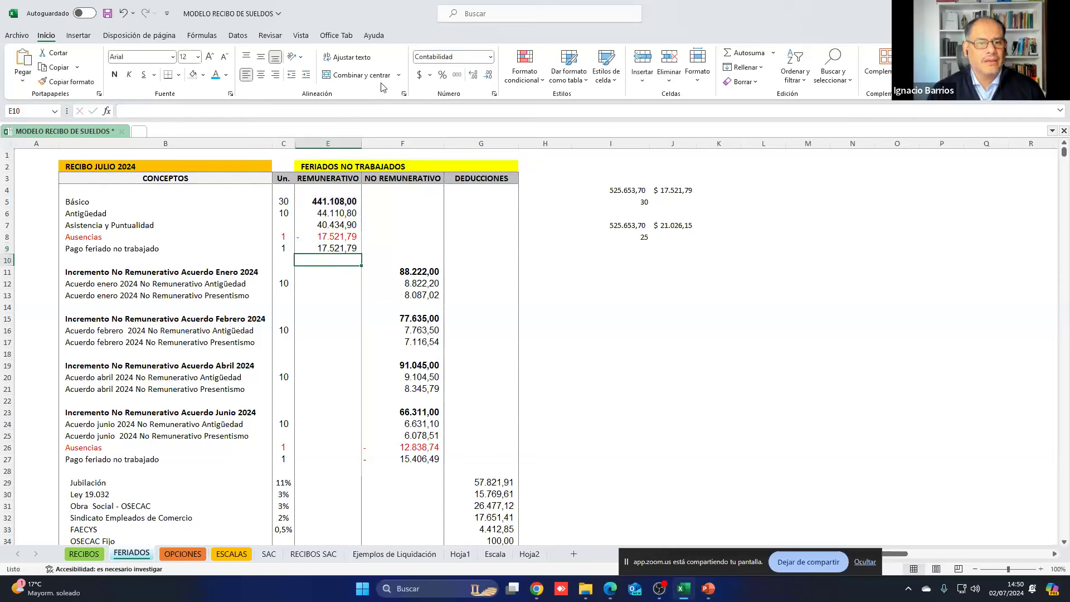
Step: Hide the Ausencias and Pago feriado no trabajado rows 8 and 9, examine E5:E7, and unhide the rows
left_click_drag(329, 239, 330, 249)
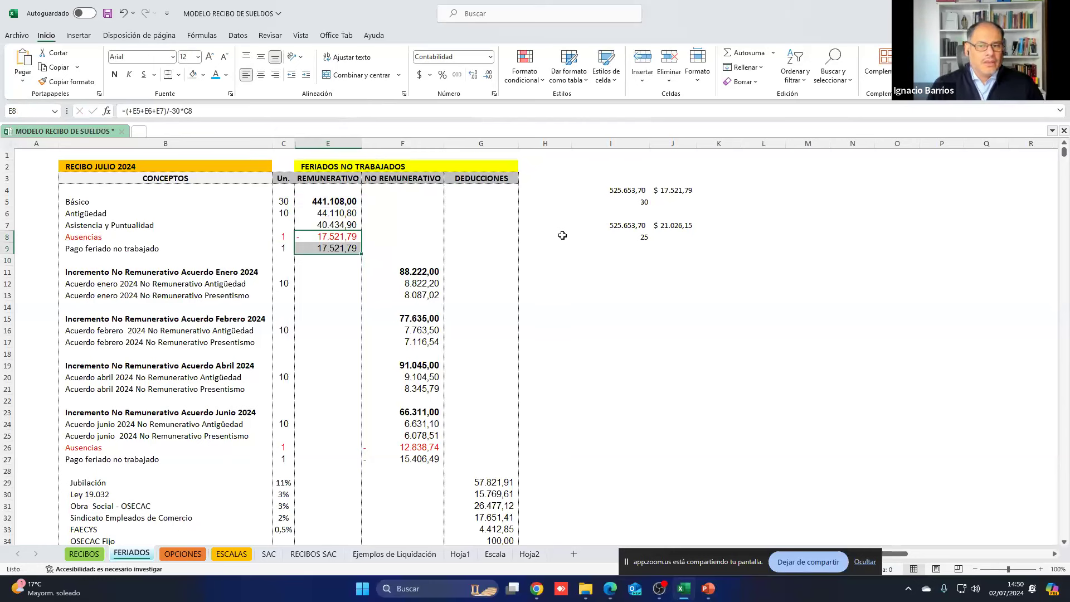
mouse_move(6, 237)
left_mouse_down()
mouse_move(3, 249)
mouse_move(3, 230)
left_mouse_up()
left_click_drag(316, 204, 315, 222)
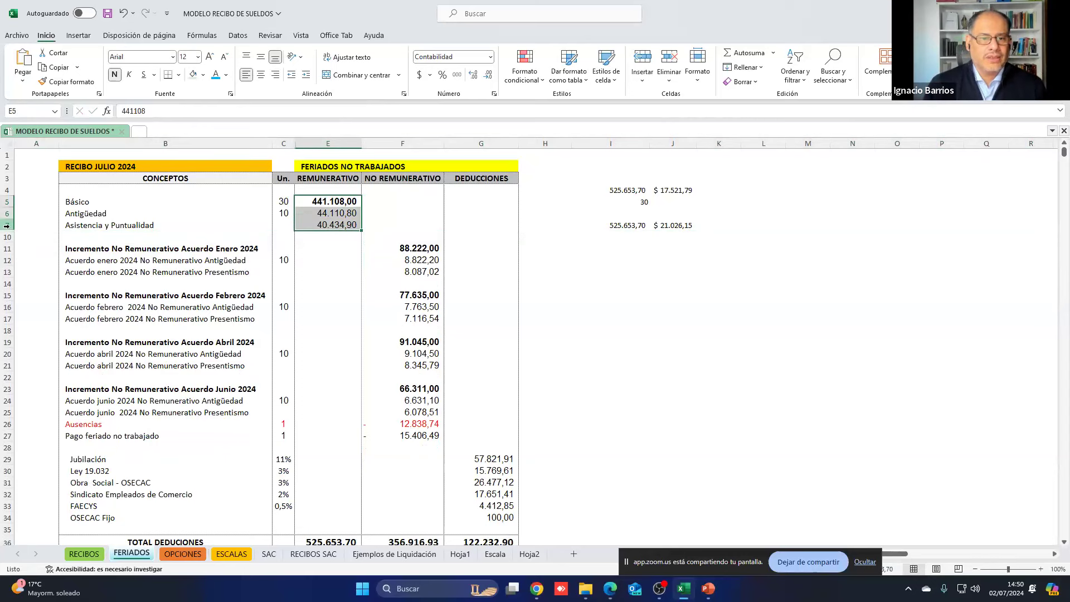
left_click_drag(7, 226, 8, 238)
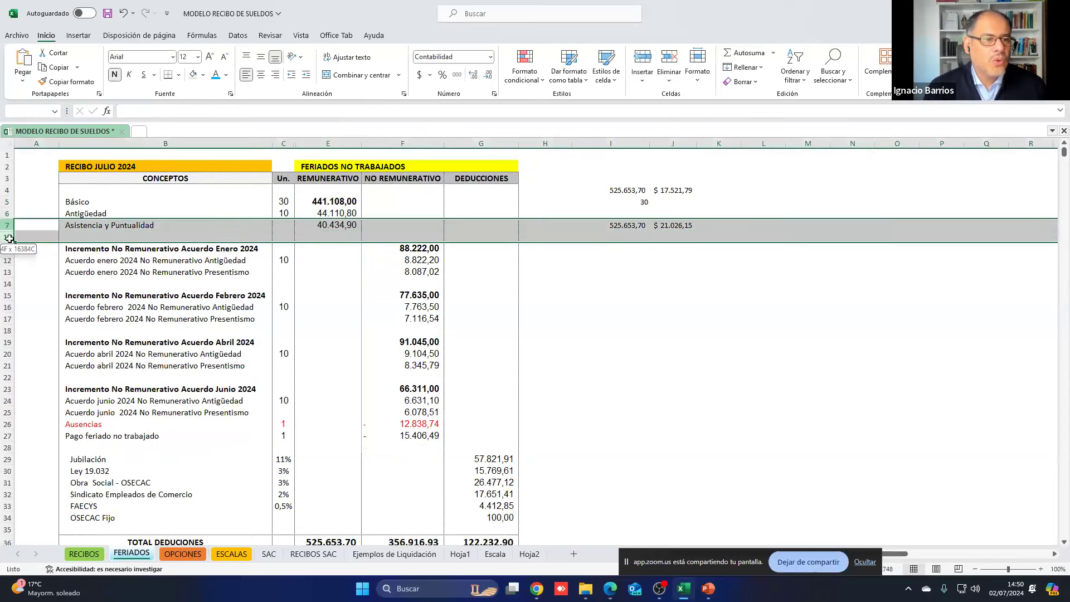
double_click(11, 244)
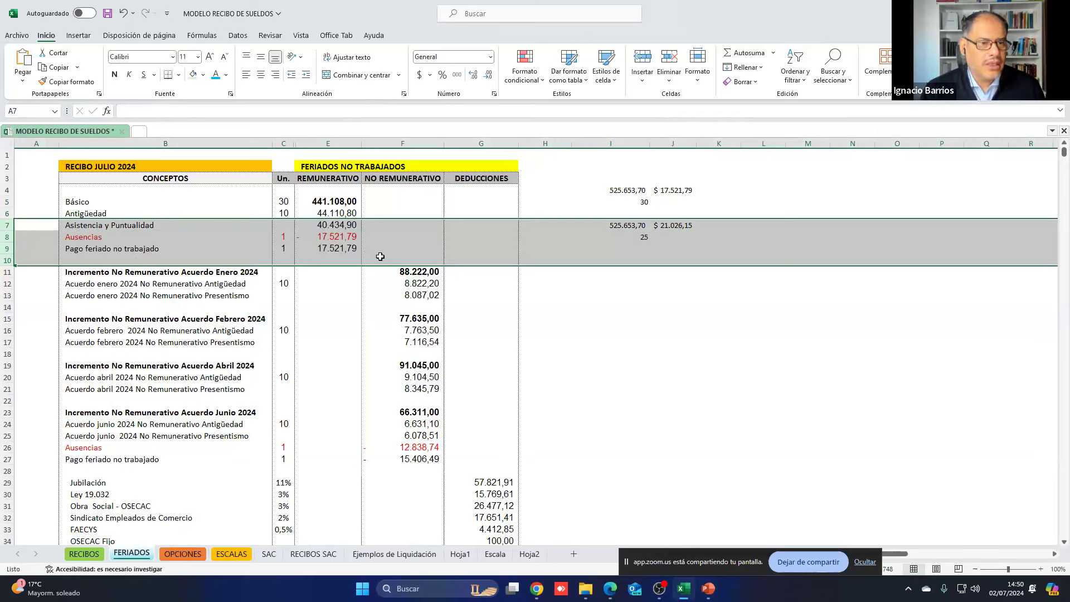
left_click(469, 247)
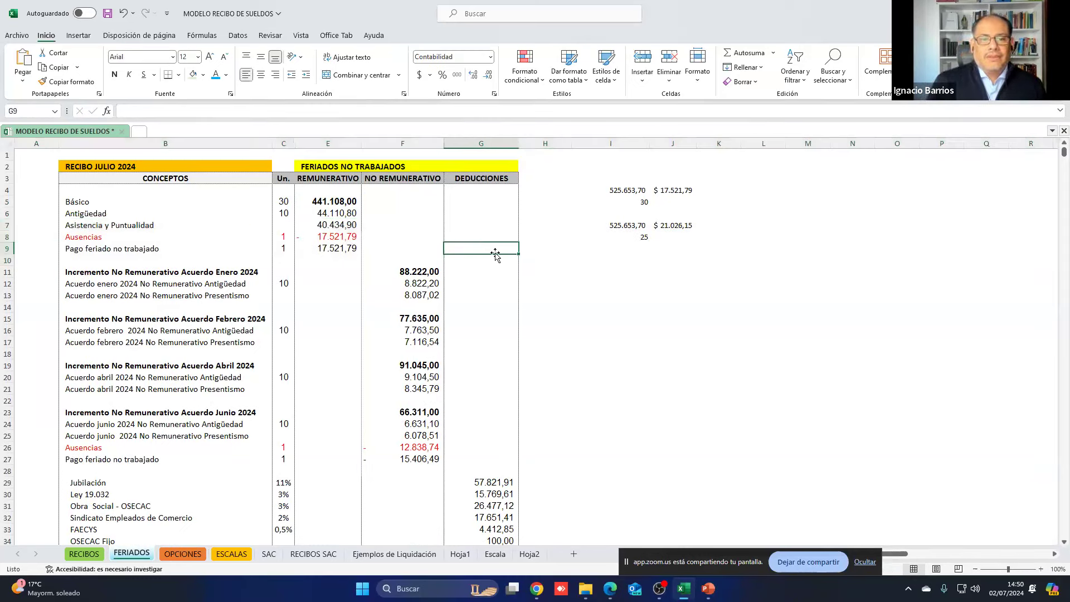
Step: Compare the Ausencias row with the Pago feriado no trabajado row and examine the formula in E9
left_click(354, 252)
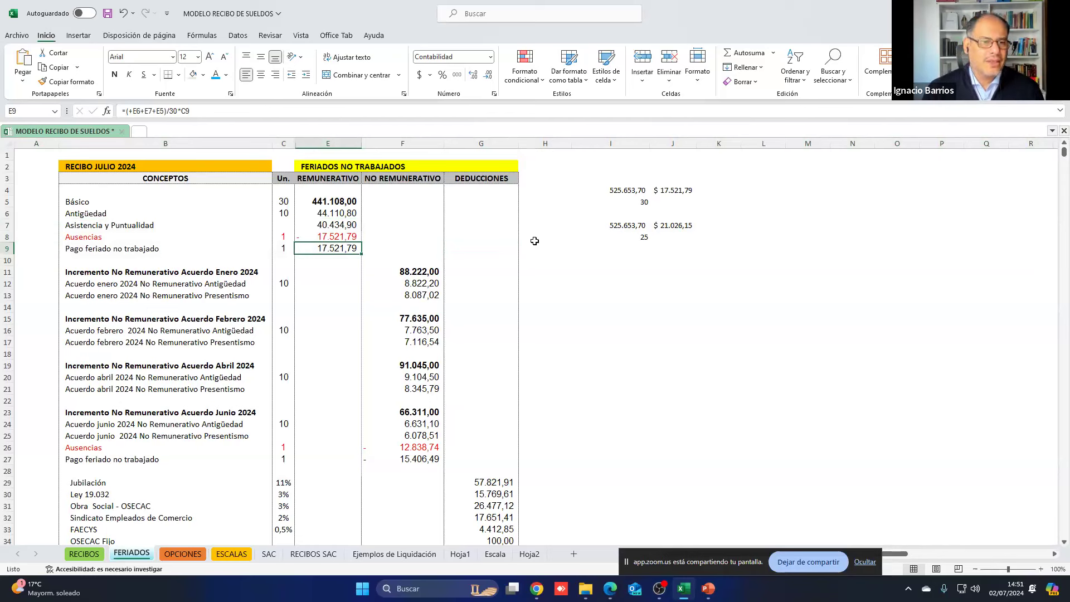
left_click(82, 239)
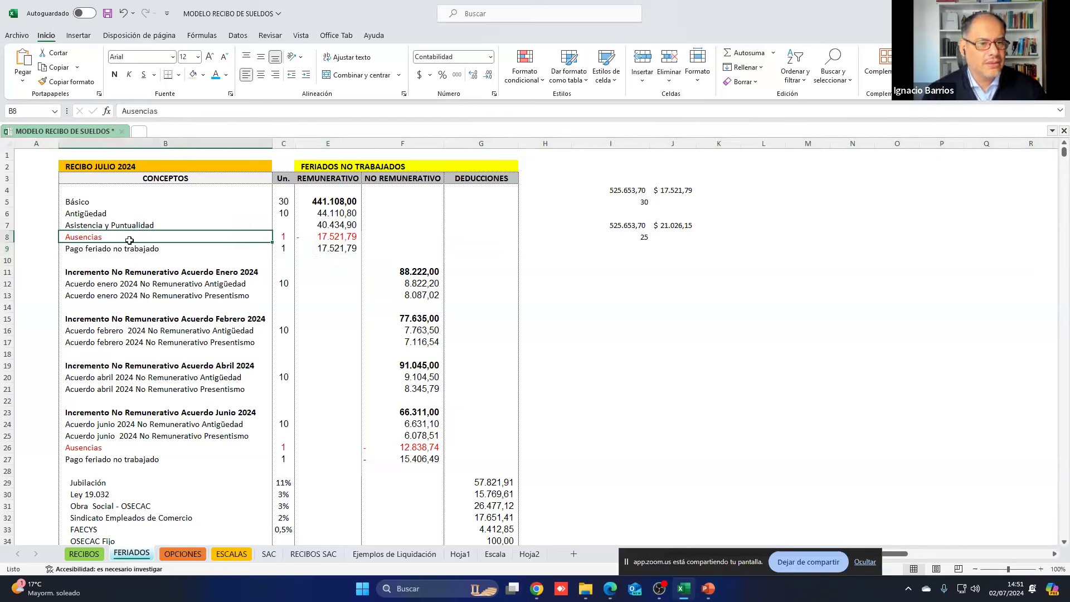
left_click_drag(129, 241, 323, 238)
left_click_drag(167, 249, 321, 248)
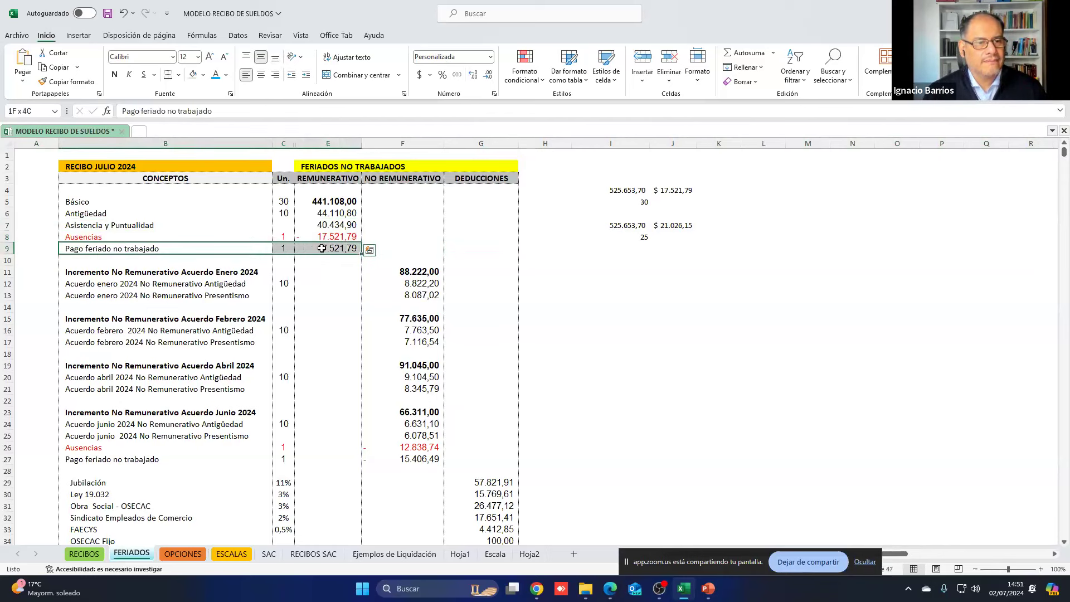
left_click(326, 246)
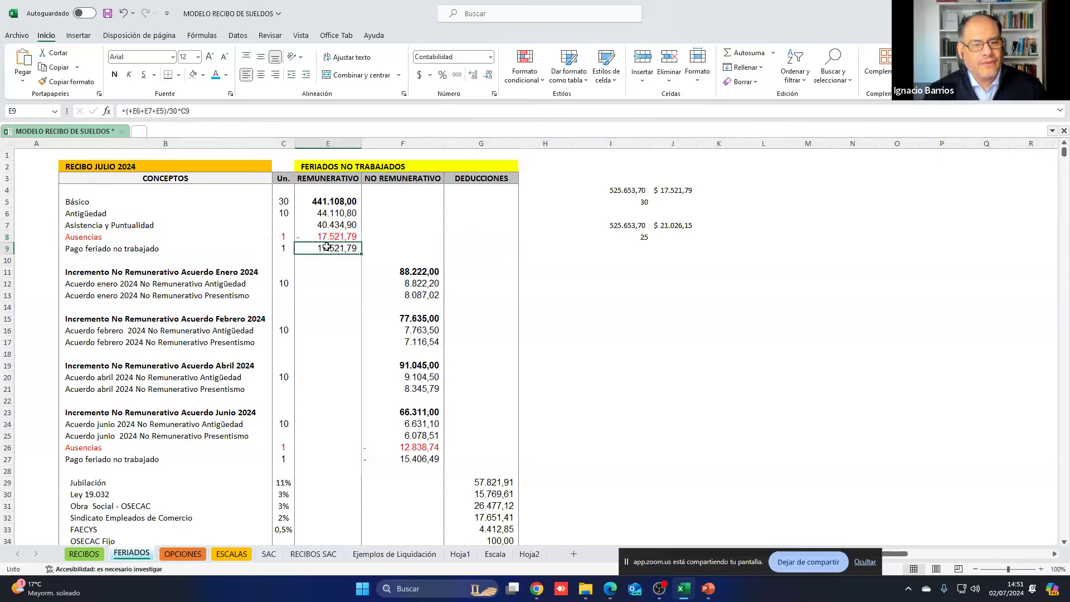
Step: Hide and restore rows 8 and 9 once more, and recheck the amounts in E8 and E9
mouse_move(10, 239)
left_mouse_down()
mouse_move(6, 230)
mouse_move(7, 243)
left_mouse_up()
double_click(8, 244)
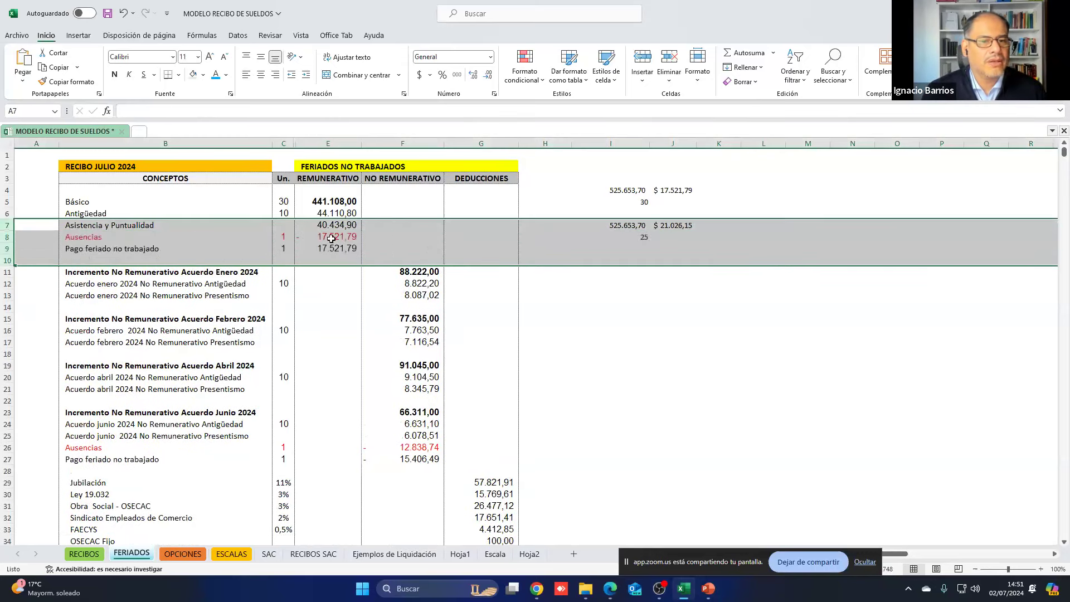
left_click(328, 236)
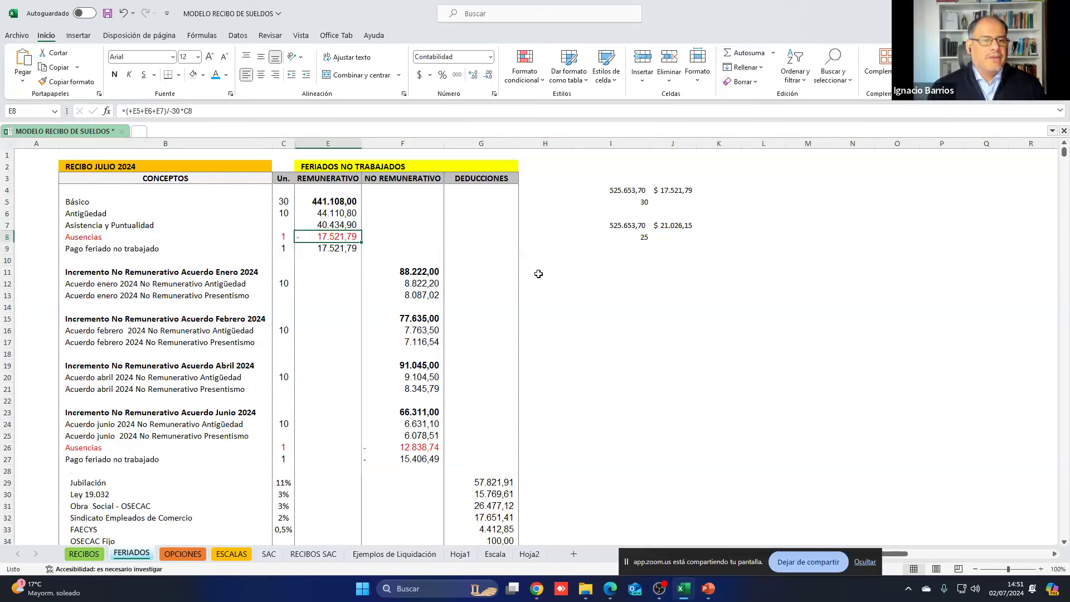
left_click_drag(92, 238, 112, 243)
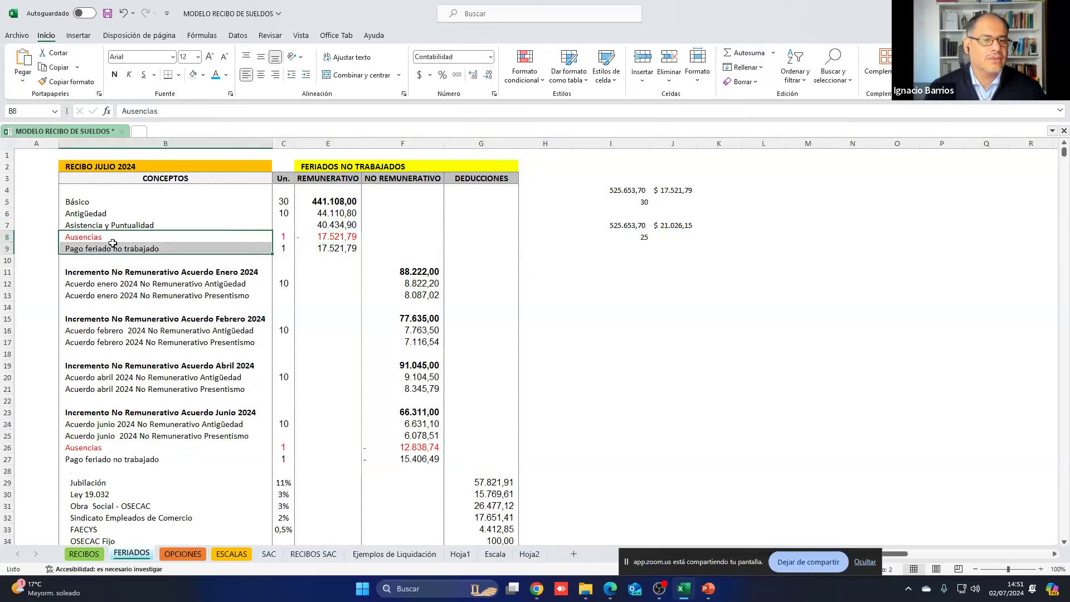
left_click(329, 246)
key("ctrl+v")
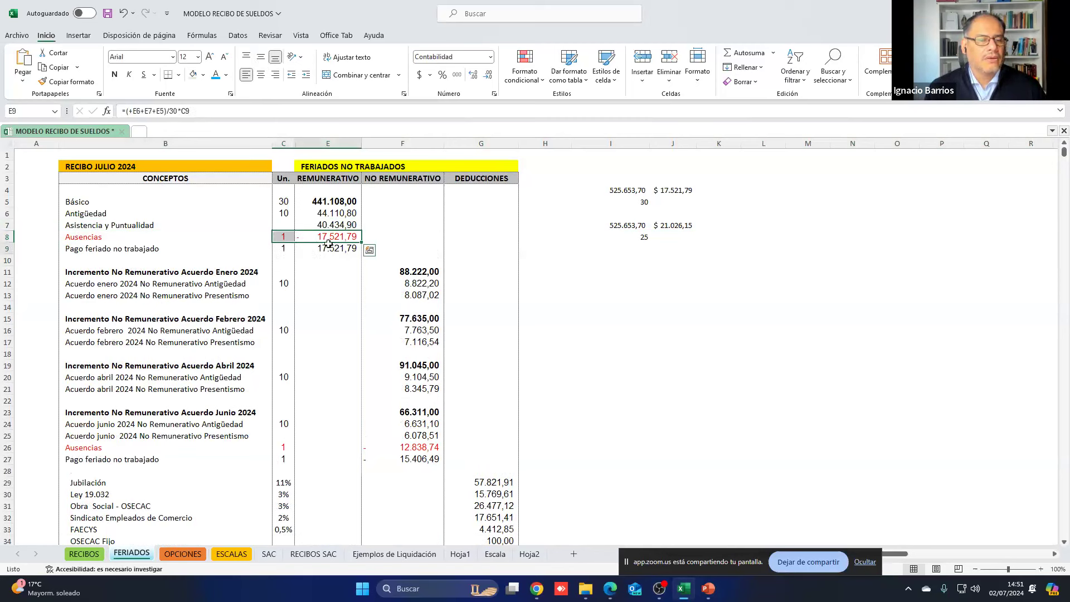
left_click(329, 245)
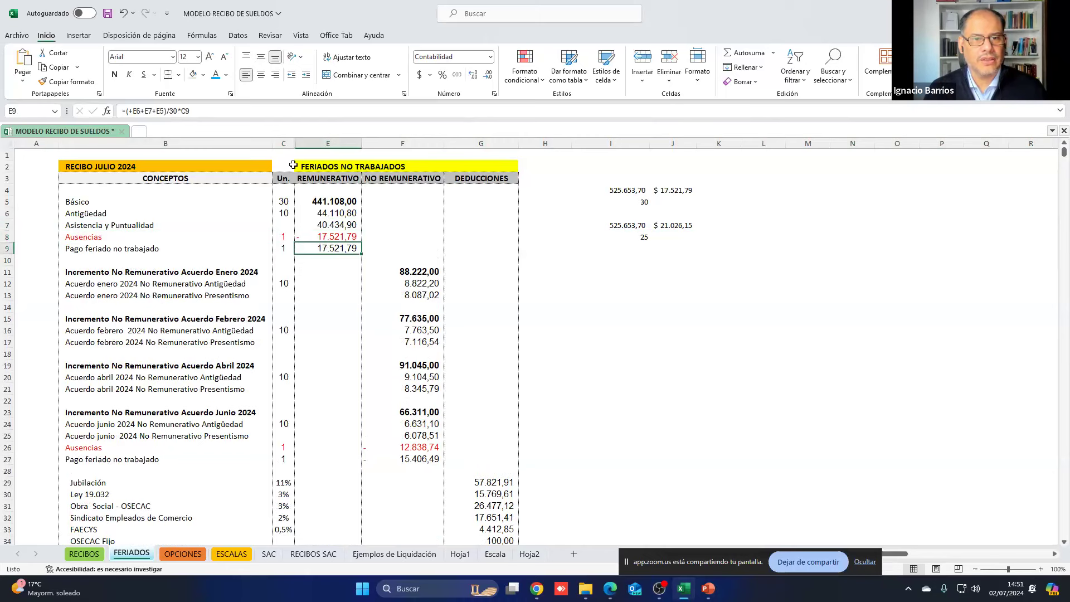
Step: Review the FERIADOS TRABAJADOS receipt, examining the Pago feriado TRABAJADO formula in E45 and the Básico row
left_click_drag(293, 164, 354, 164)
scroll(1064, 542, "down", 7)
scroll(1065, 543, "down", 3)
scroll(1065, 544, "down", 3)
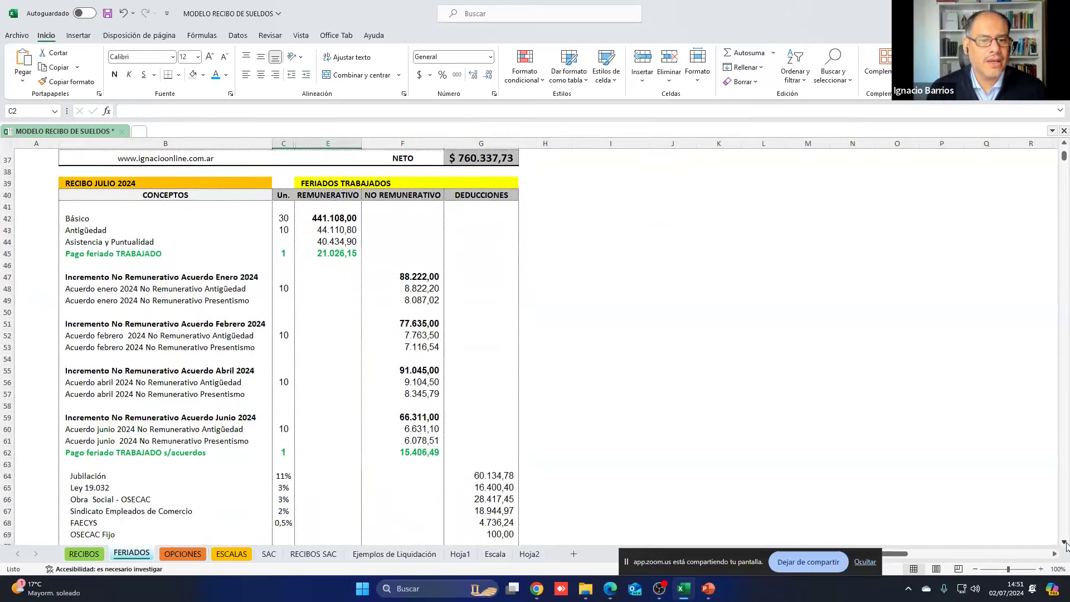
scroll(1066, 543, "down", 1)
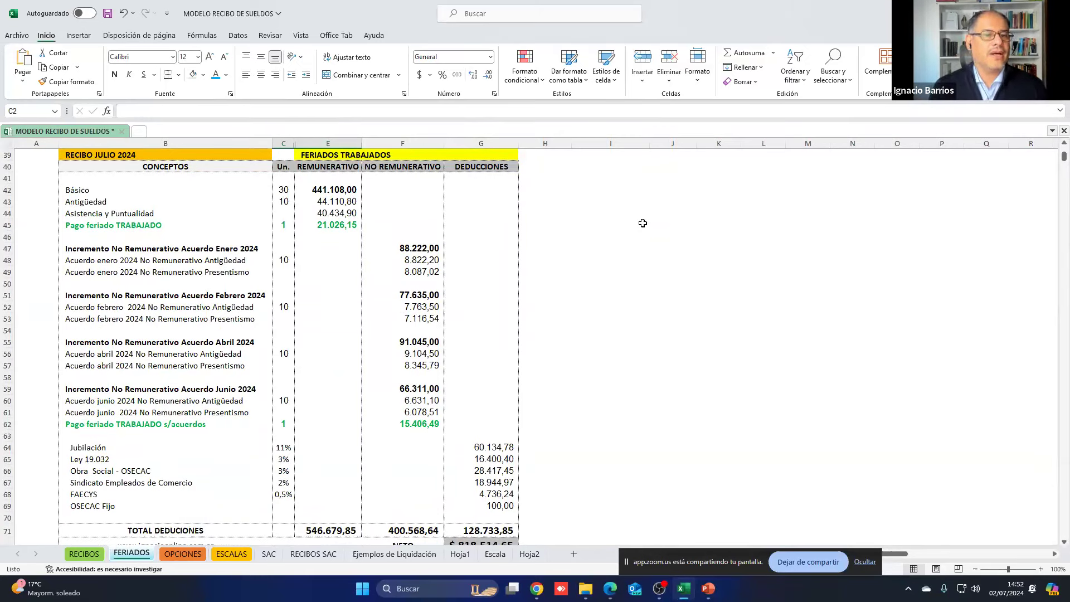
left_click(143, 223)
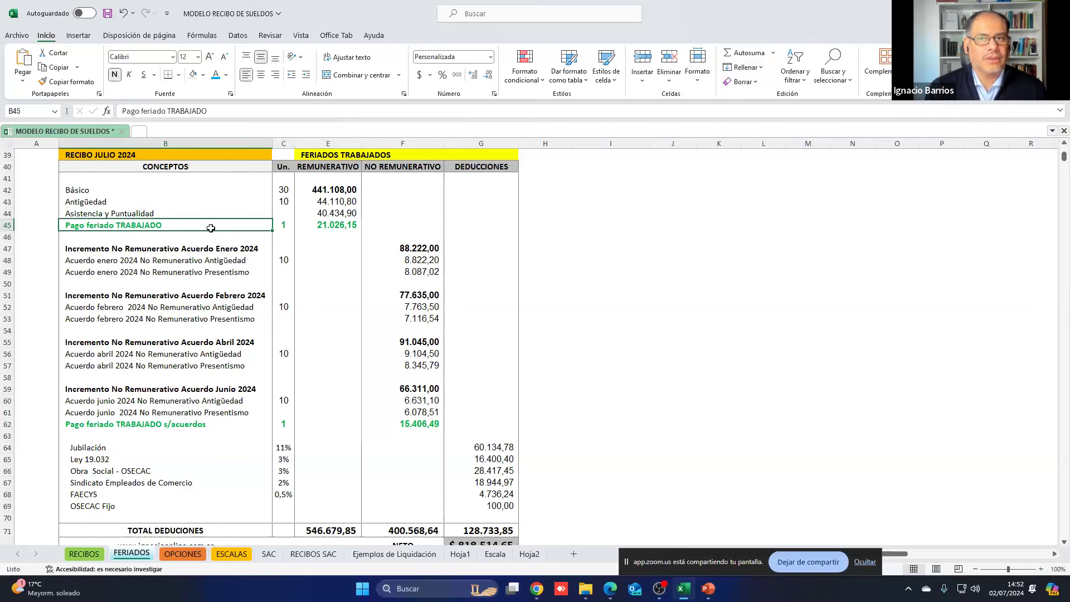
left_click(301, 229)
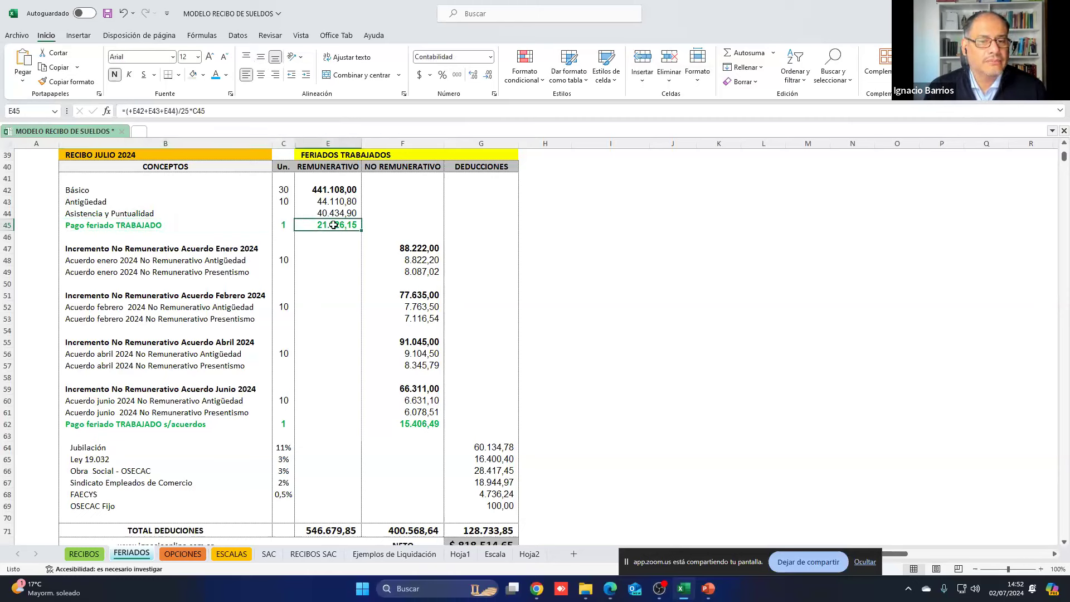
left_click_drag(340, 193, 278, 188)
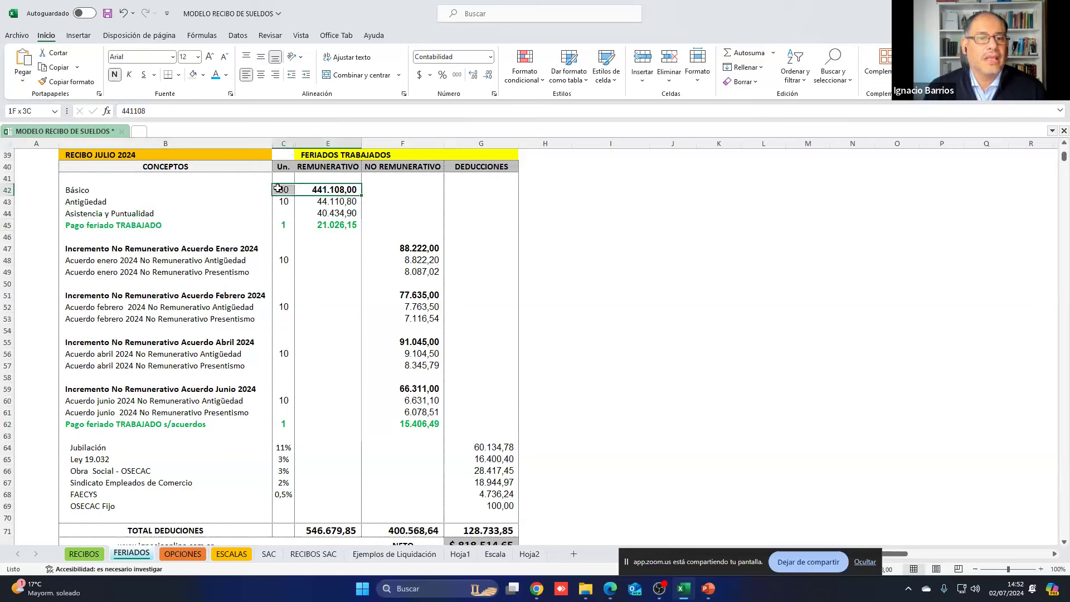
Step: Try other unit counts, including 3, for Pago feriado TRABAJADO in C45, and set it back to 1
left_click(285, 226)
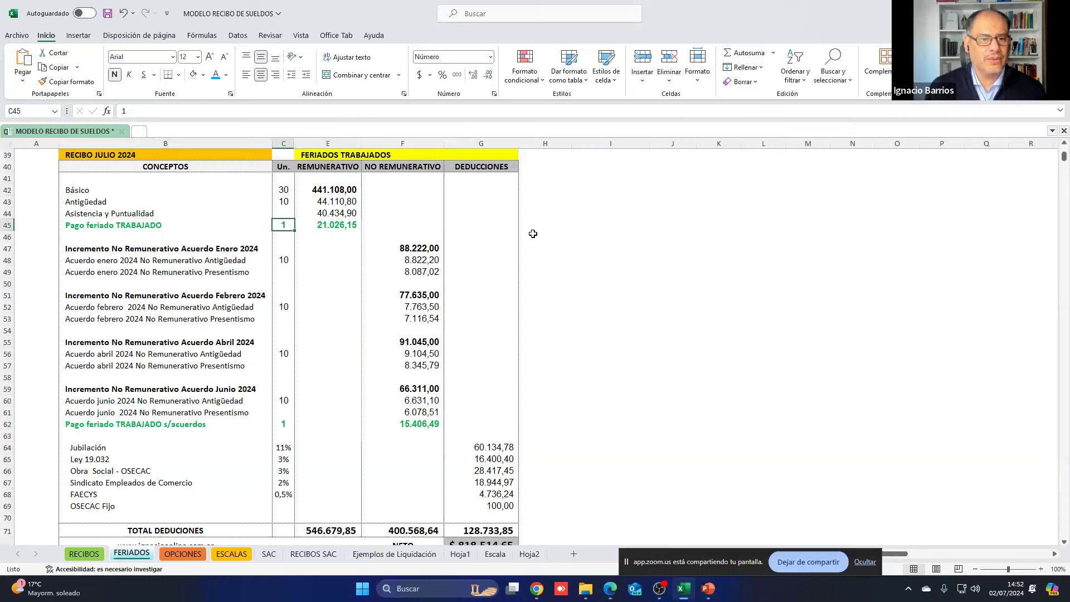
type("1")
type("2")
key("Return")
key("Up")
type("3")
key("Return")
key("Up")
type("1")
key("Return")
key("Up")
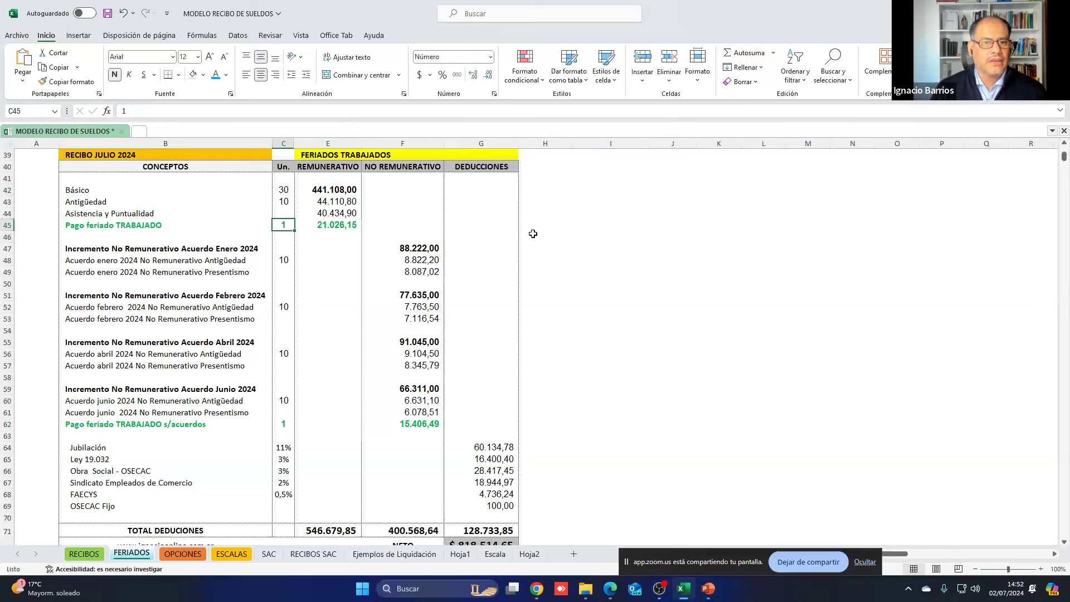
Step: Try a divisor of 30 in the Pago feriado TRABAJADO formula in E45, and undo the change
key("Right")
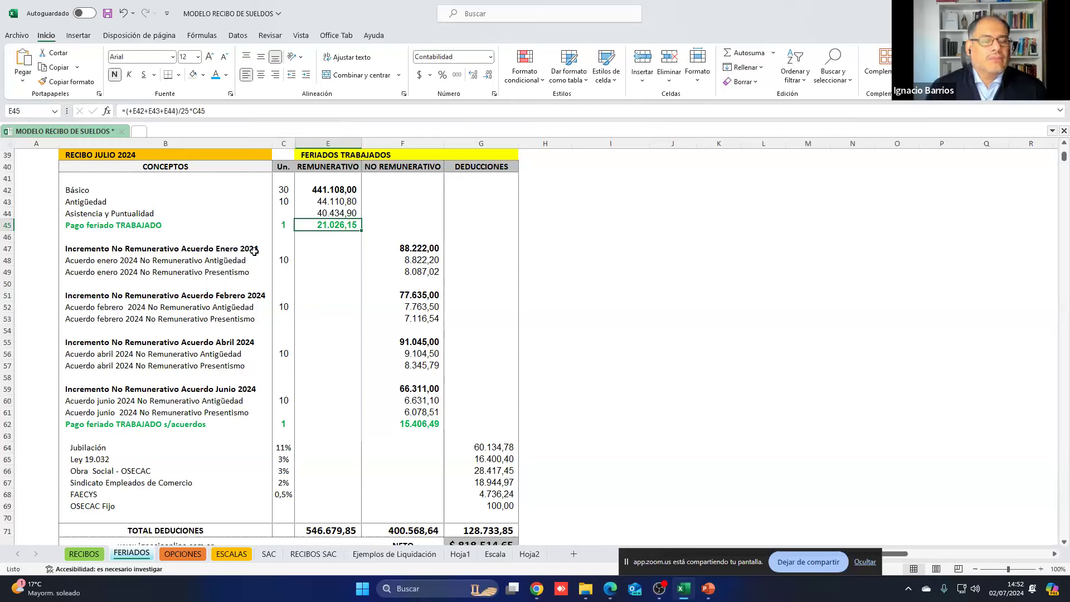
left_click(187, 111)
key("BackSpace")
key("Delete")
type("30")
key("Return")
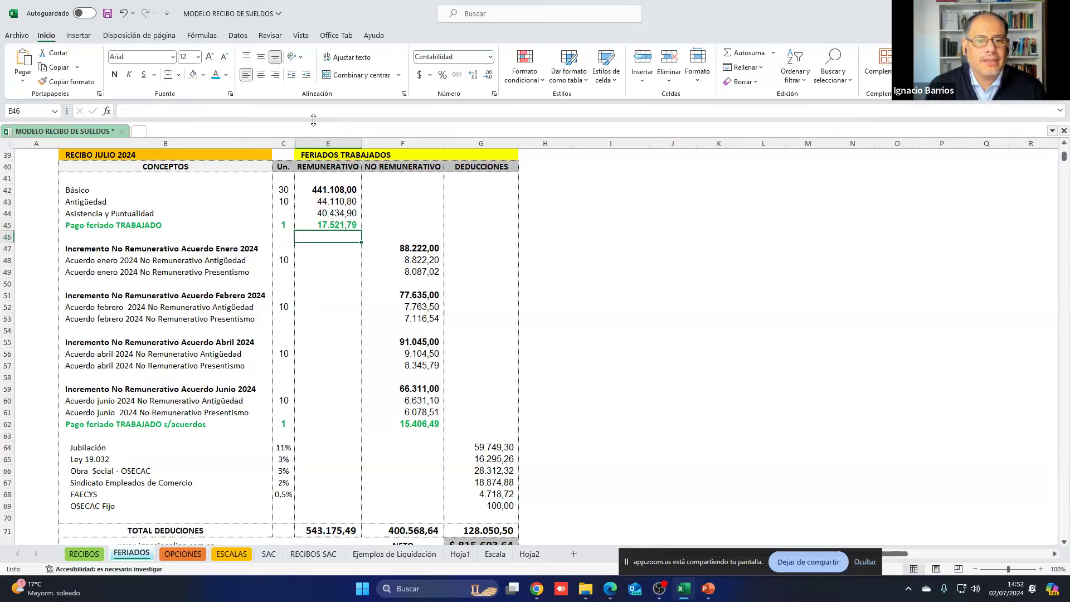
left_click(123, 14)
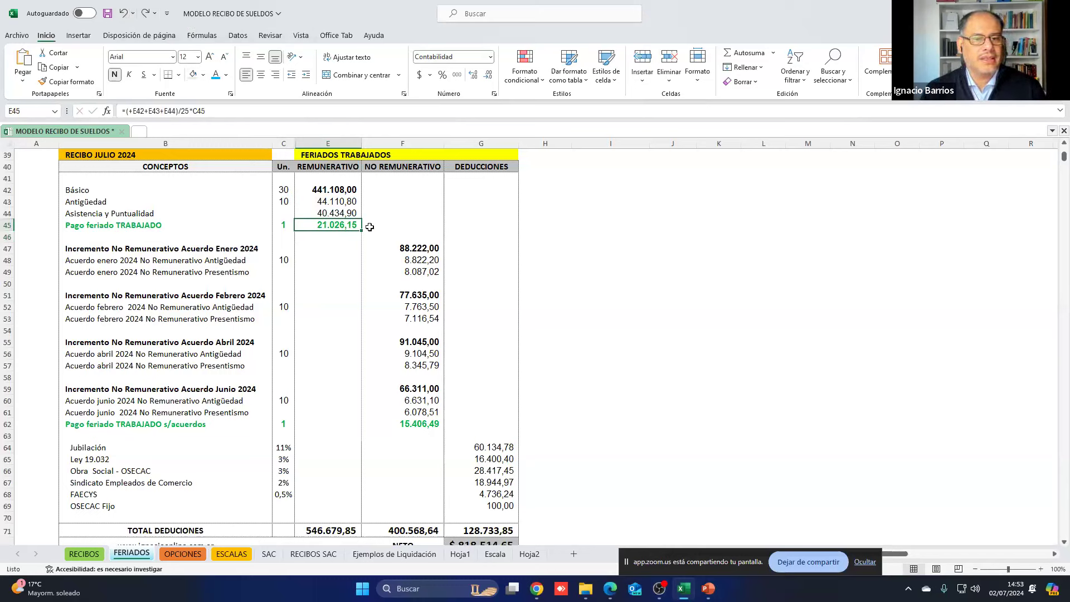
Step: Examine the Pago feriado TRABAJADO row 45 and the formula for Pago feriado TRABAJADO s/acuerdos in F62
left_click_drag(340, 225, 196, 225)
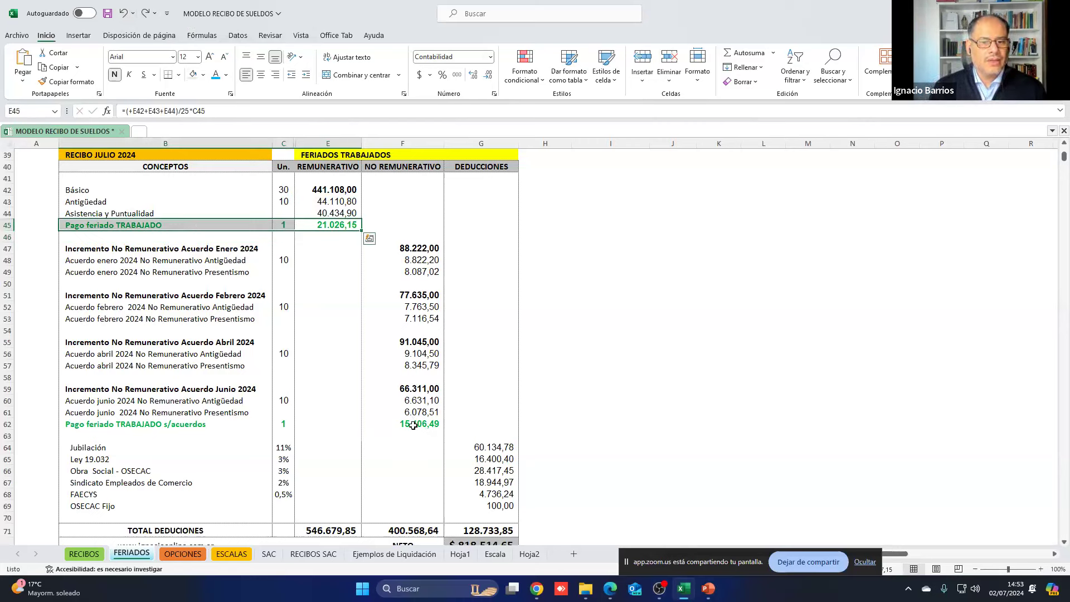
left_click(135, 425)
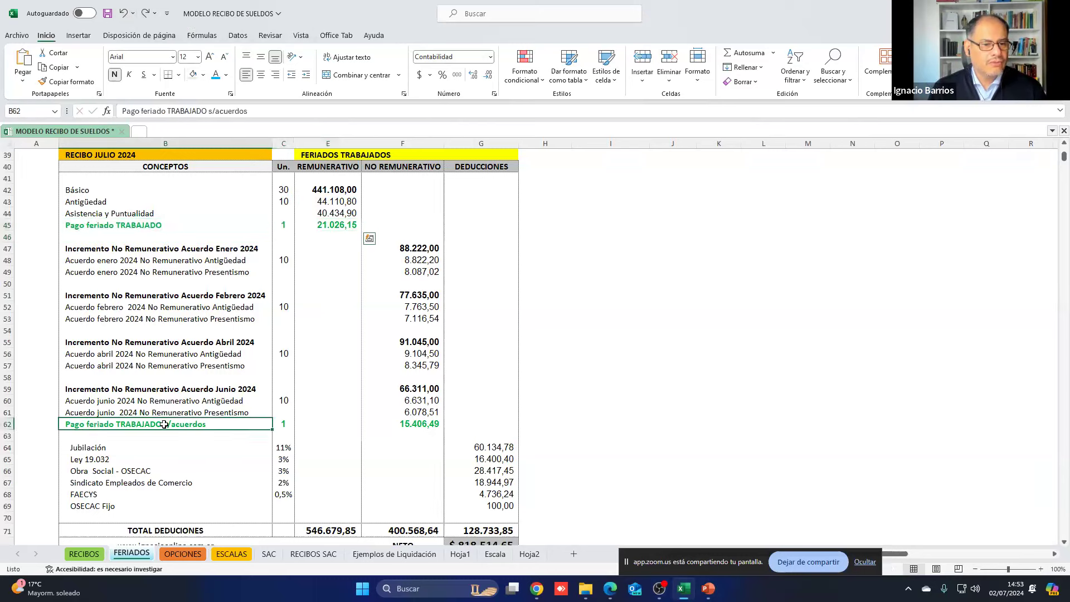
left_click(413, 424)
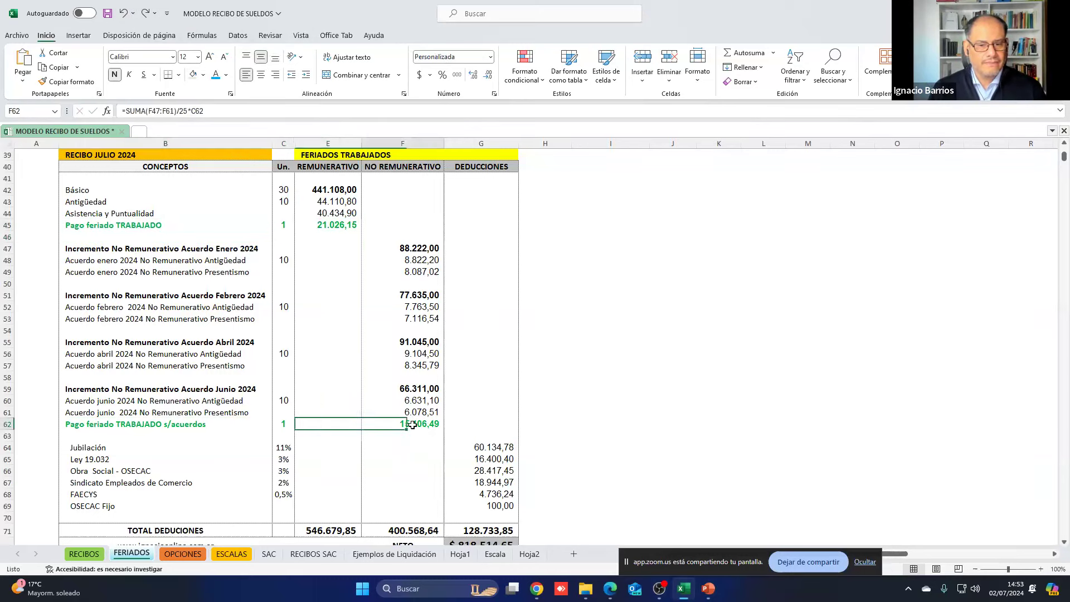
double_click(412, 425)
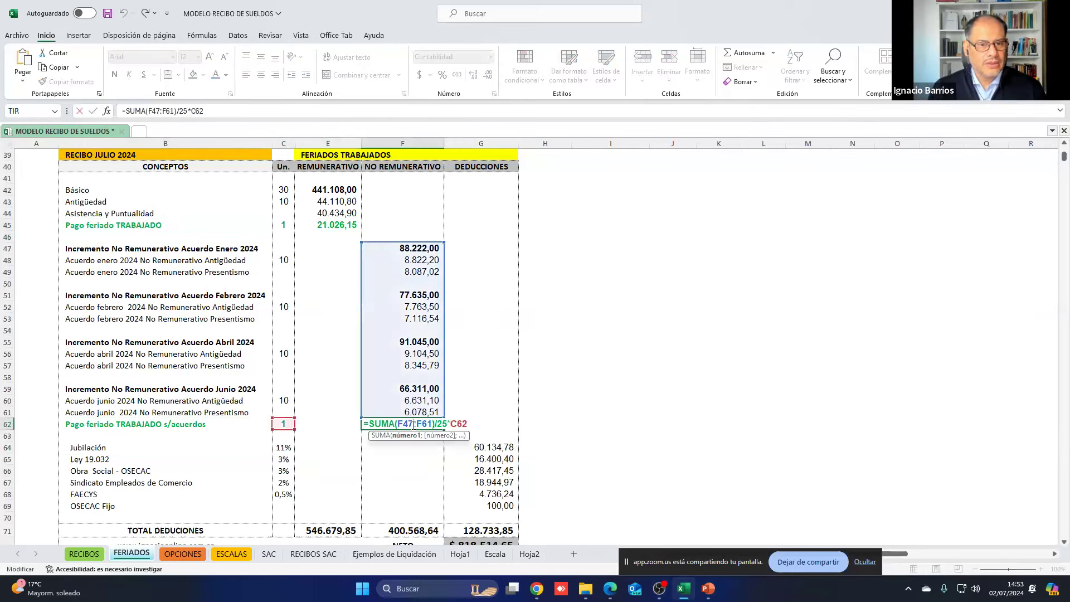
key("Return")
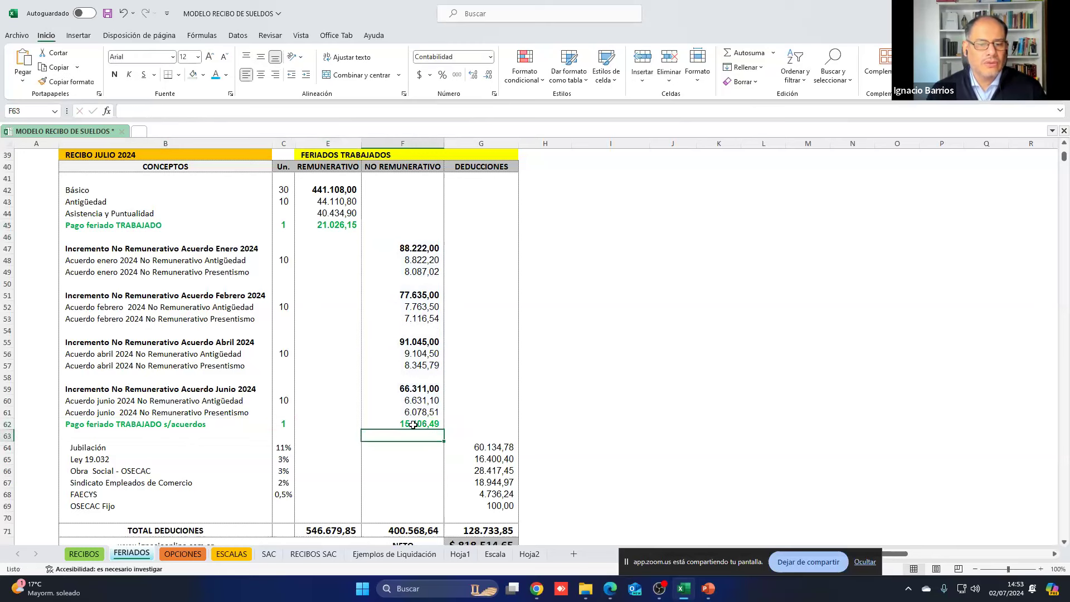
Step: Change the divisor to 30 in the Pago feriado TRABAJADO s/acuerdos formula in F62
left_click(84, 286)
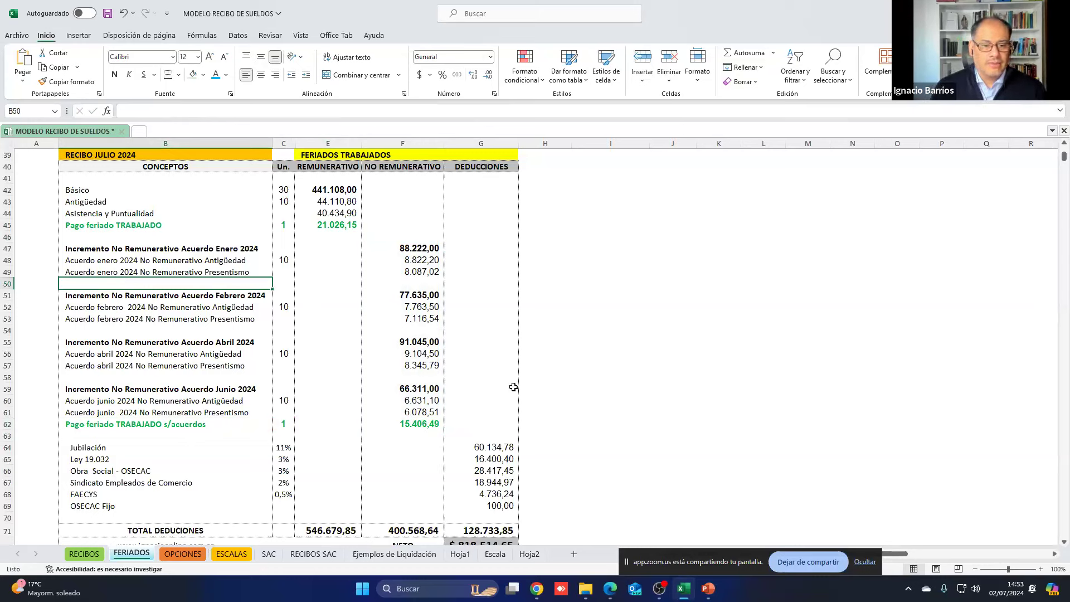
double_click(406, 425)
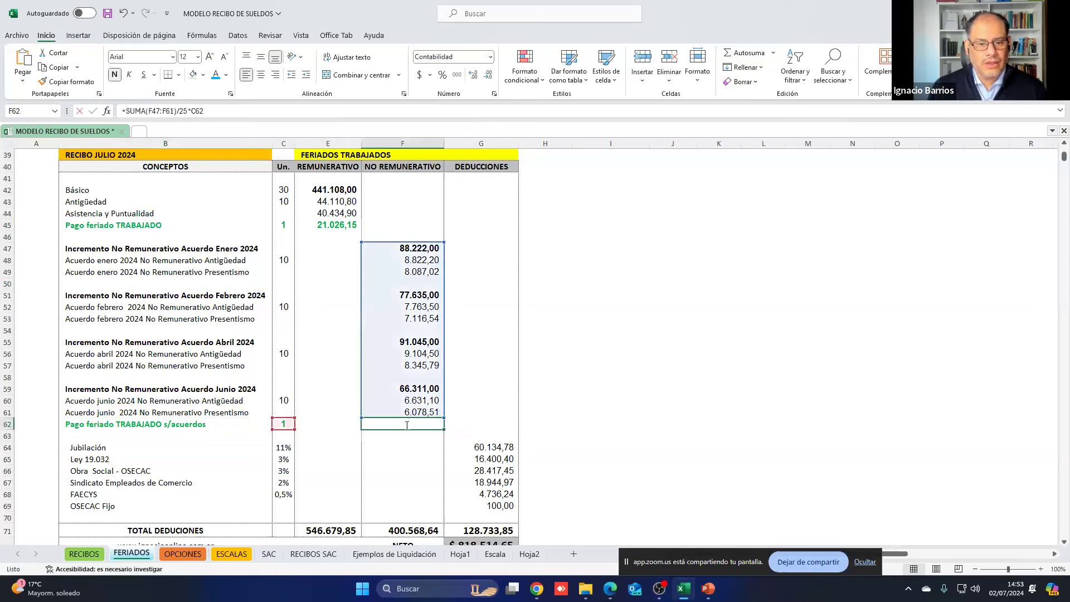
key("Return")
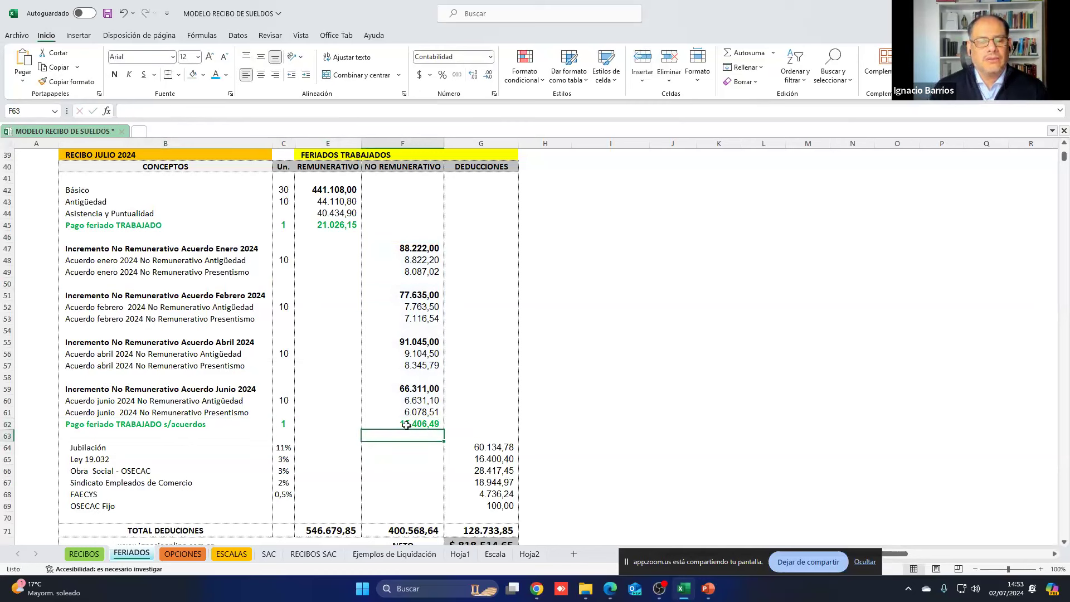
left_click(407, 425)
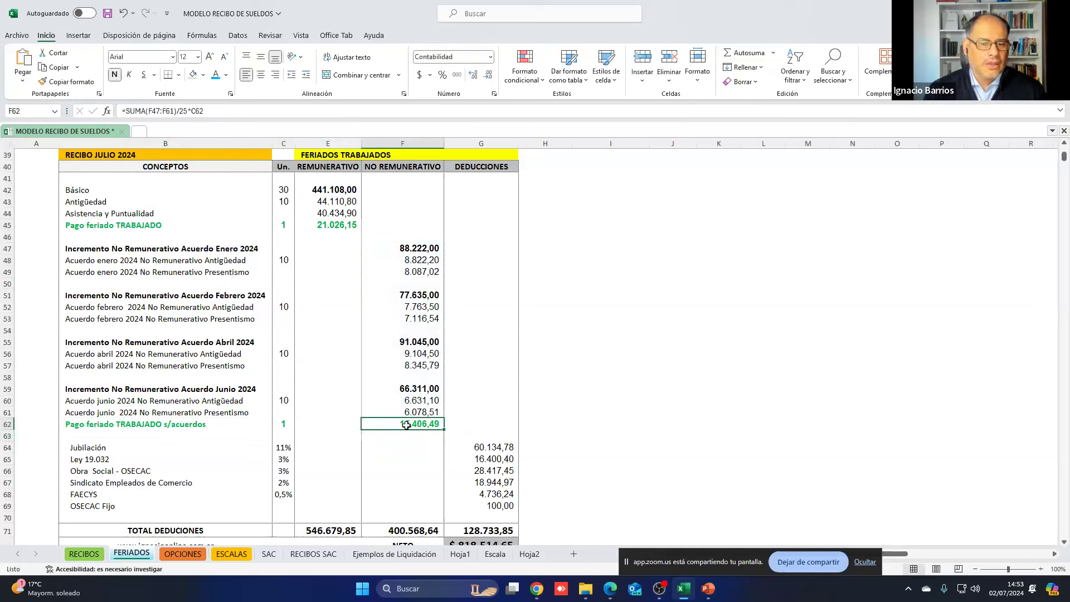
left_click(179, 110)
key("Delete")
key("Delete")
type("30")
key("Return")
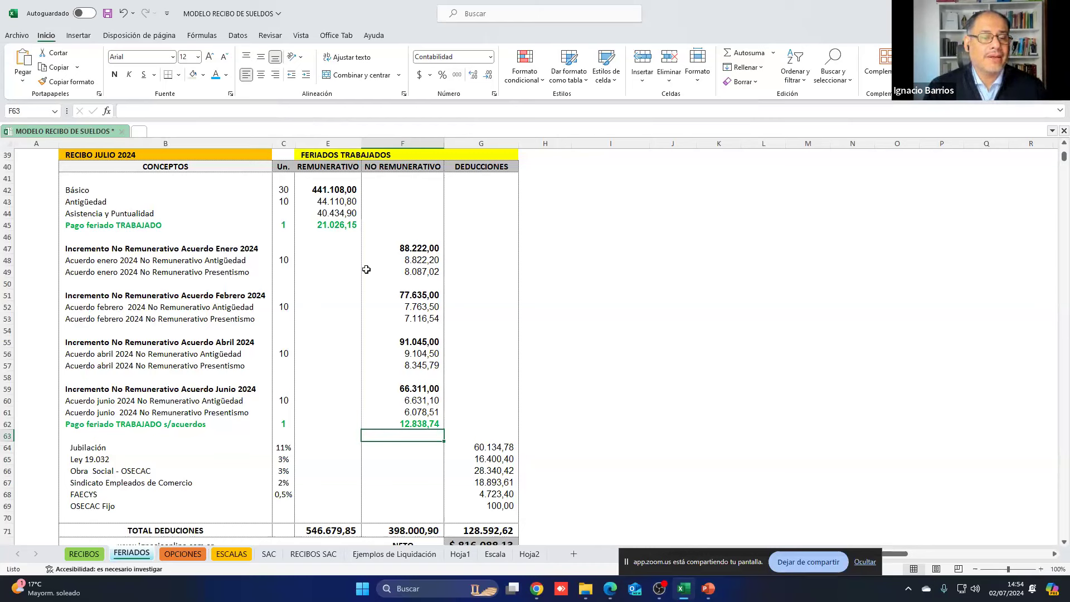
Step: Review the Pago feriado TRABAJADO s/acuerdos formula in F62 on the FERIADOS TRABAJADOS receipt
left_click(79, 156)
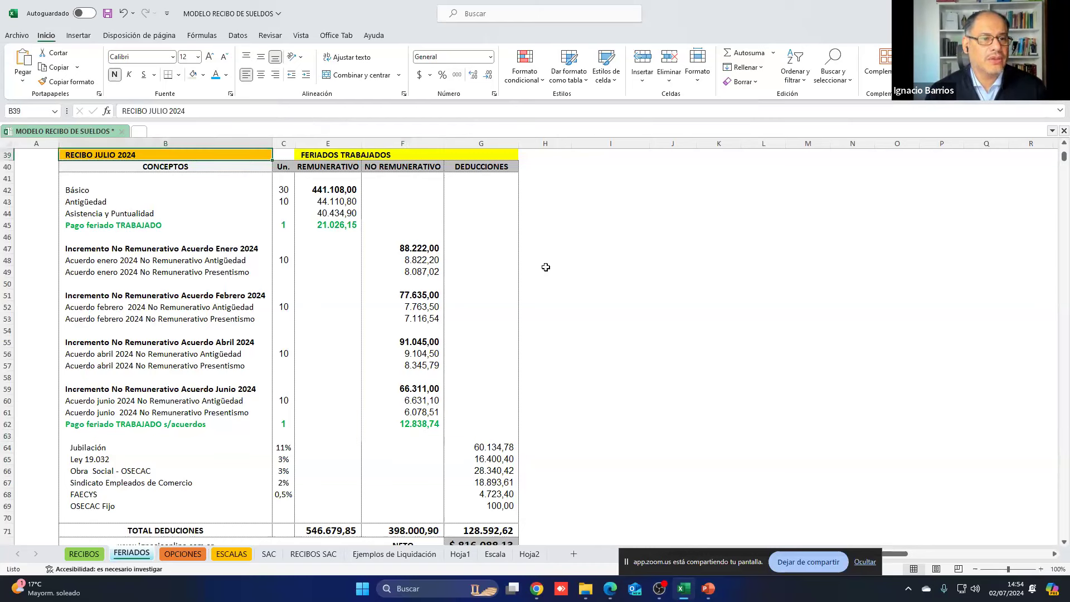
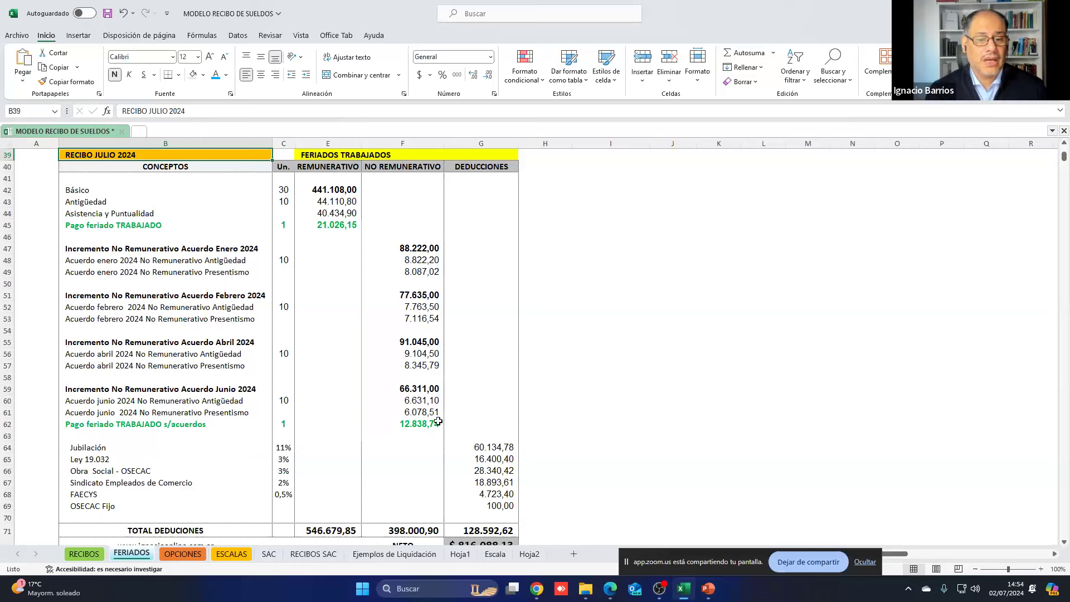
left_click(422, 424)
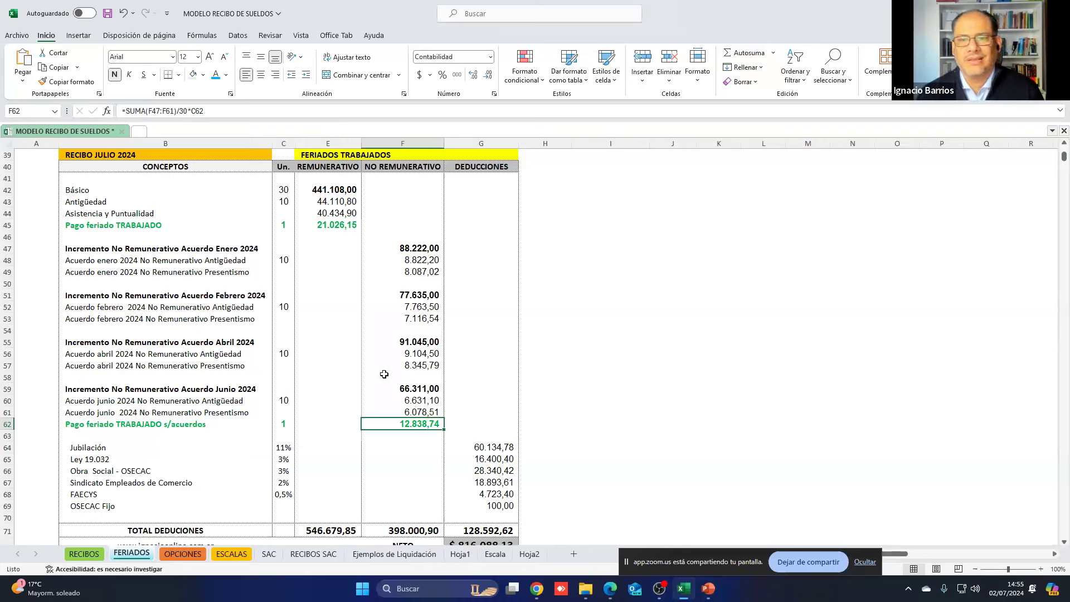
left_click(544, 329)
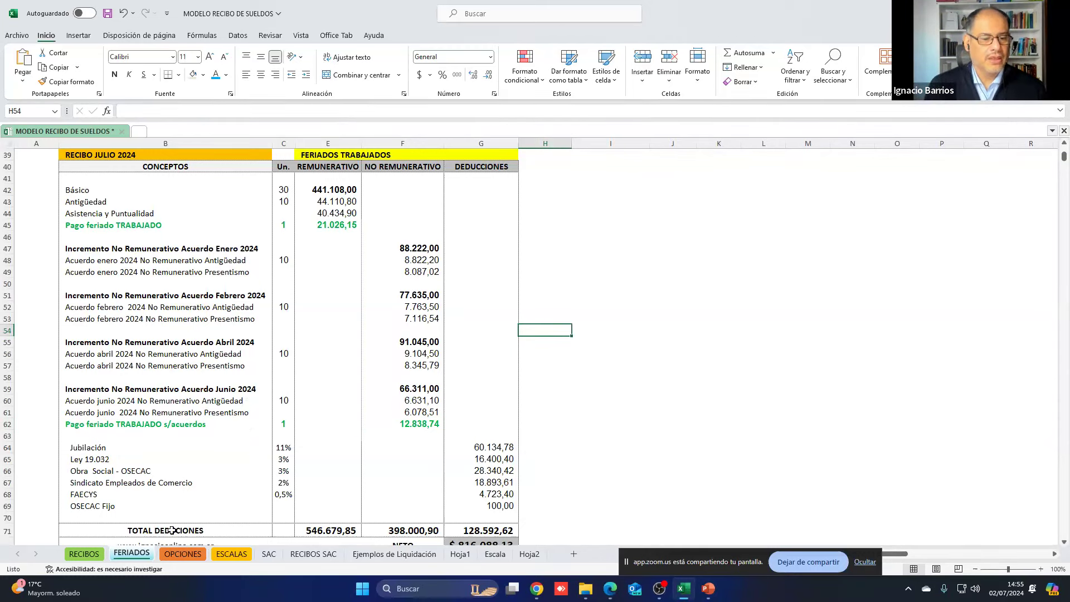
left_click(609, 341)
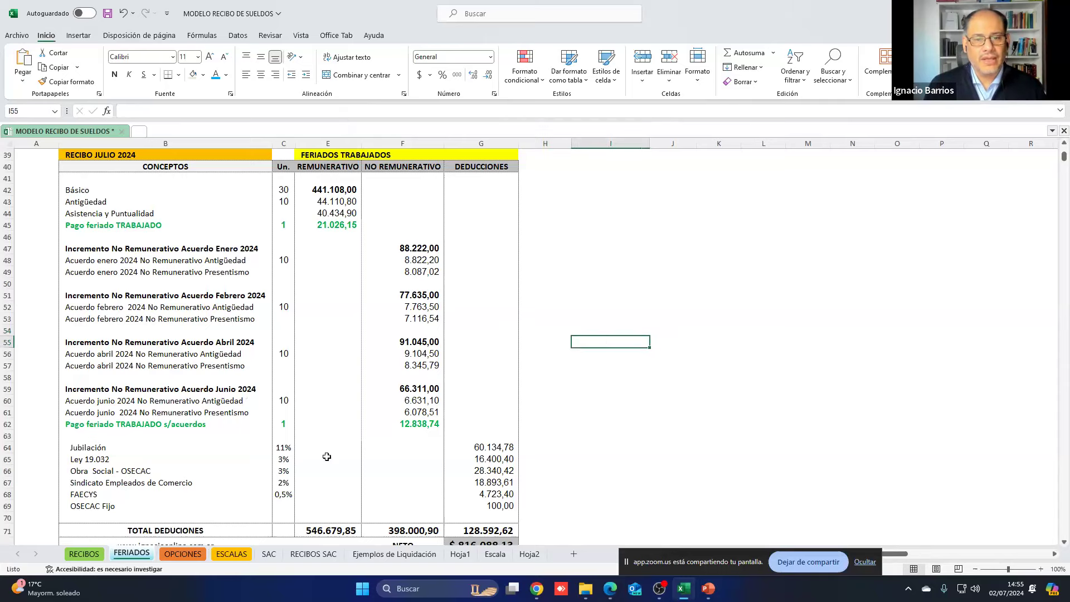
Step: Examine the 2024 salary scale on the ESCALAS sheet, covering categories, non-remunerative increments and the Acuerdo Junio 2024 percentages and amounts
left_click(231, 554)
scroll(628, 336, "down", 1)
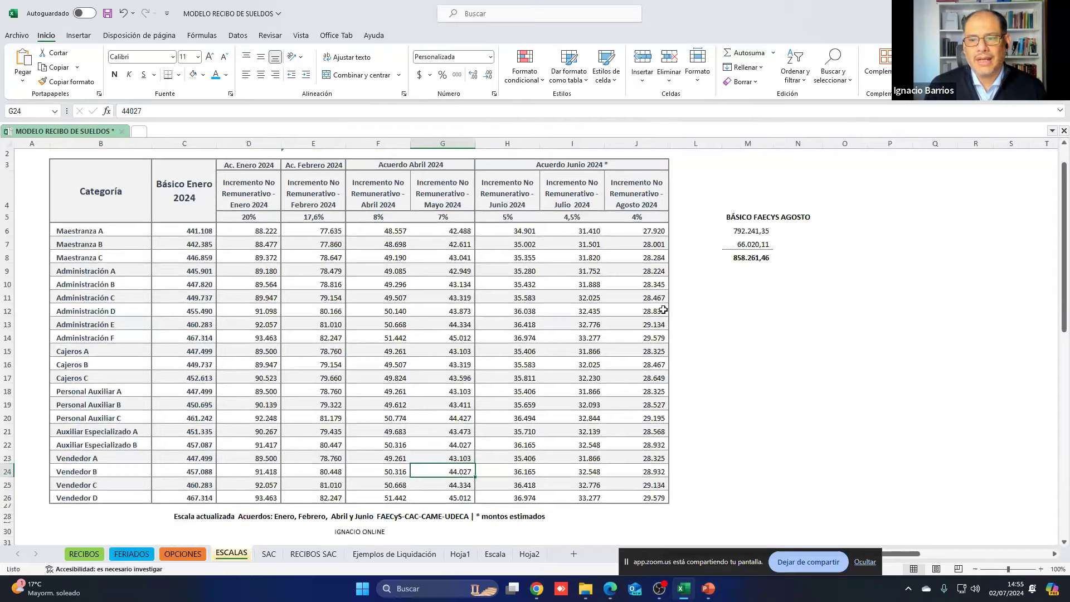
scroll(626, 308, "up", 1)
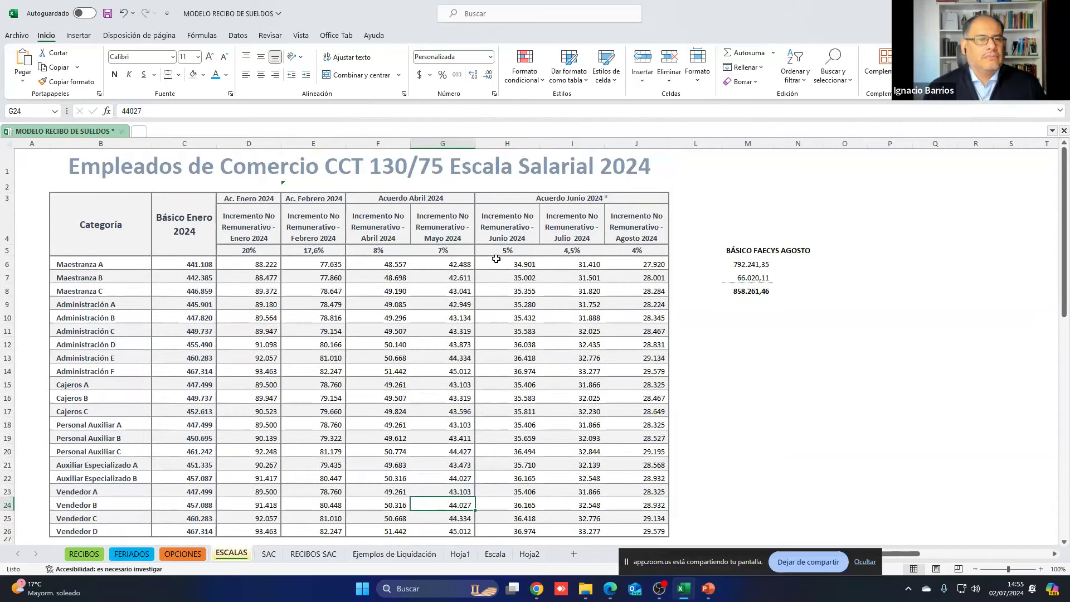
scroll(496, 260, "down", 1)
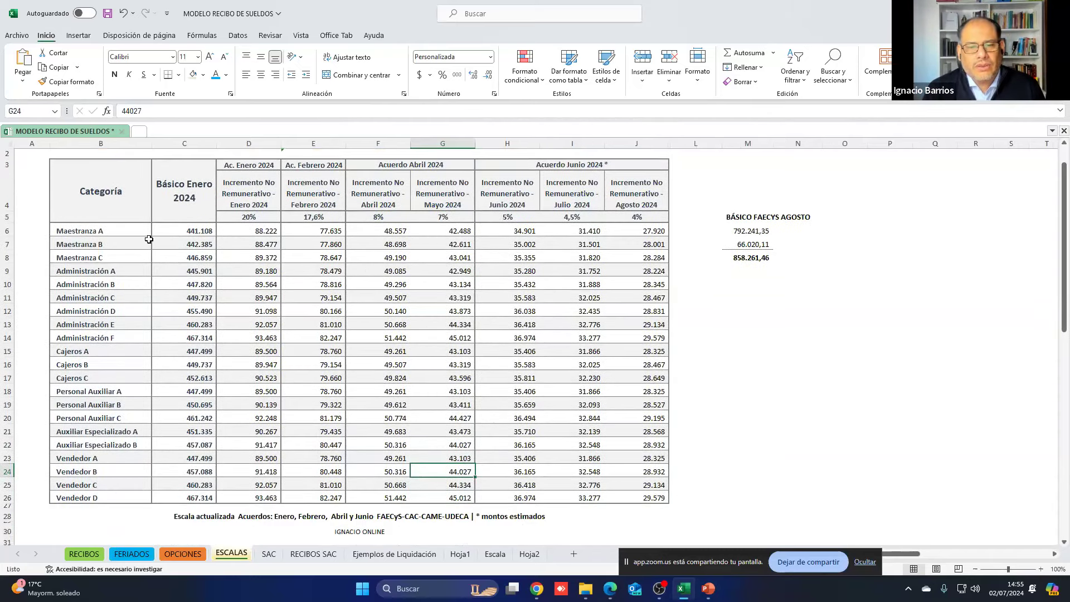
left_click(102, 230)
left_click_drag(102, 230, 193, 272)
left_click_drag(248, 194, 620, 204)
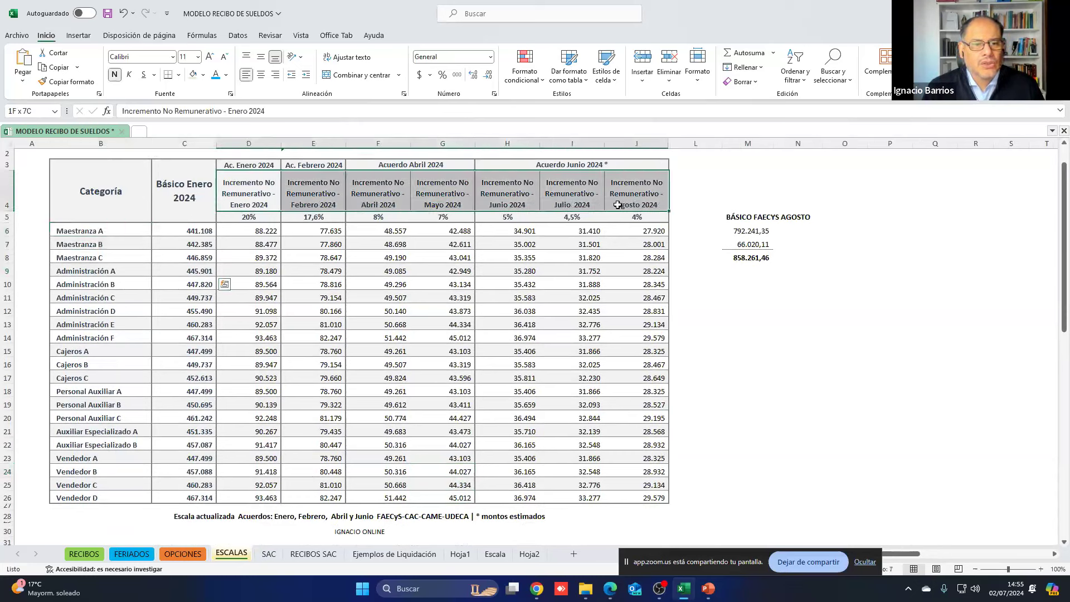
left_click(592, 243)
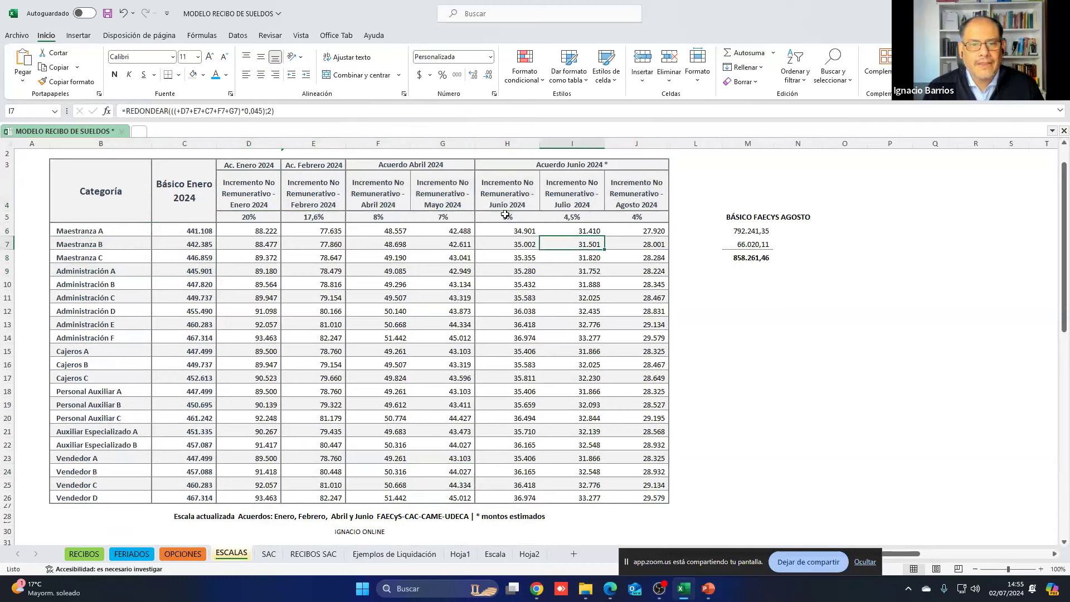
left_click(510, 218)
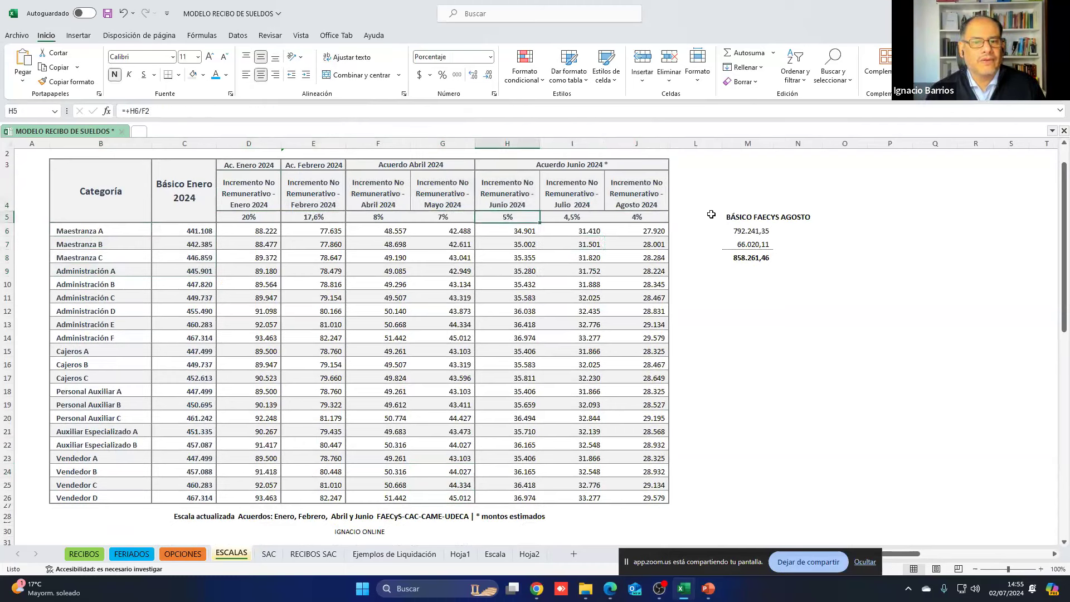
left_click(617, 218)
left_click_drag(549, 163, 620, 474)
left_click(507, 308)
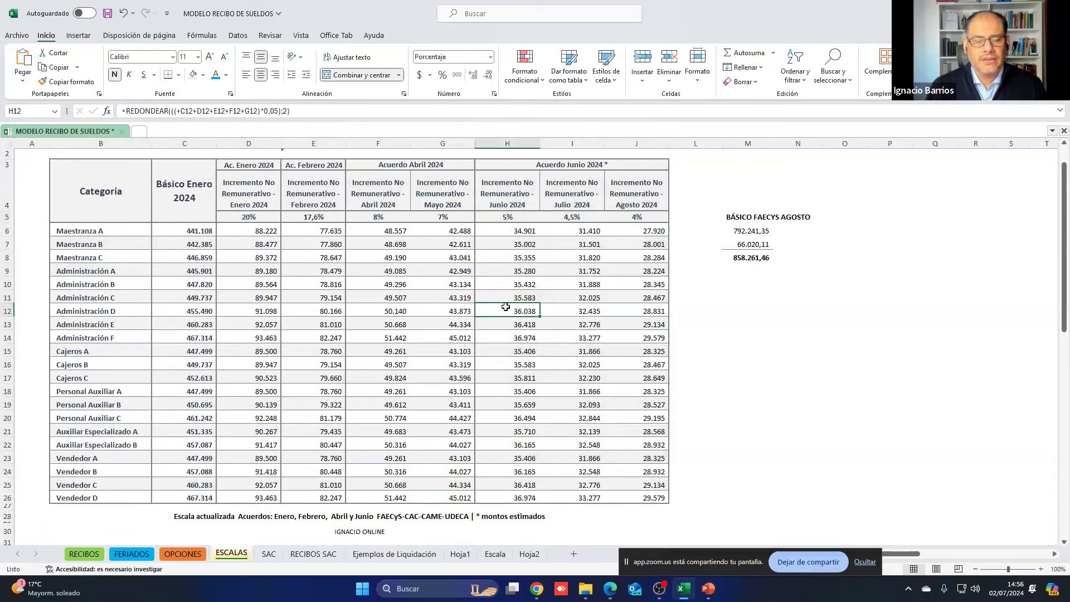
Step: Examine the NO REMUNERATIVOS summary table below the scale, focusing on the Mayo 2024 and Junio 2024 columns
scroll(509, 299, "down", 7)
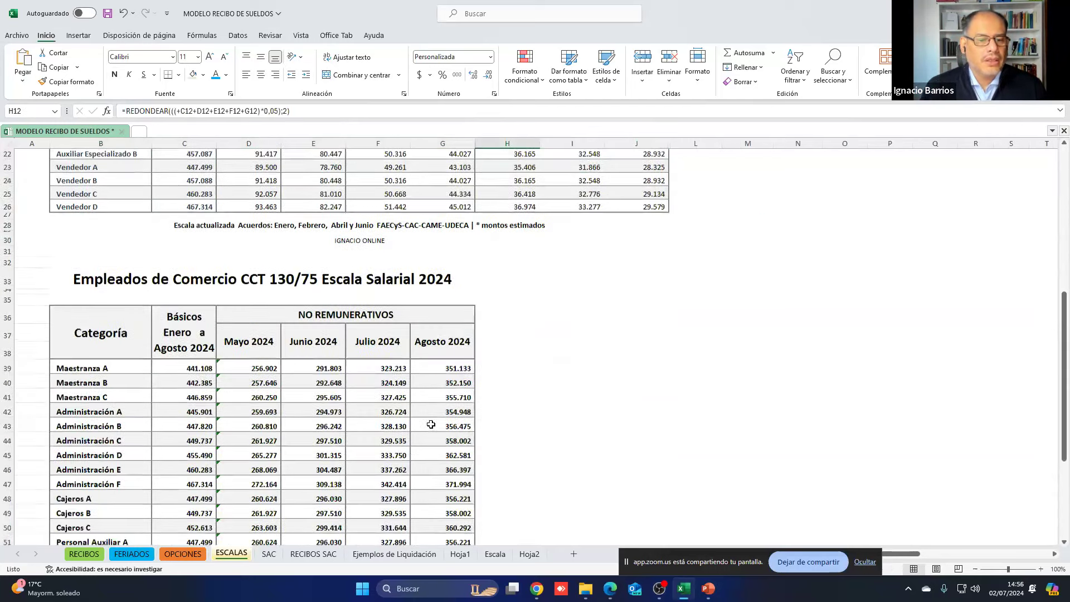
left_click(245, 338)
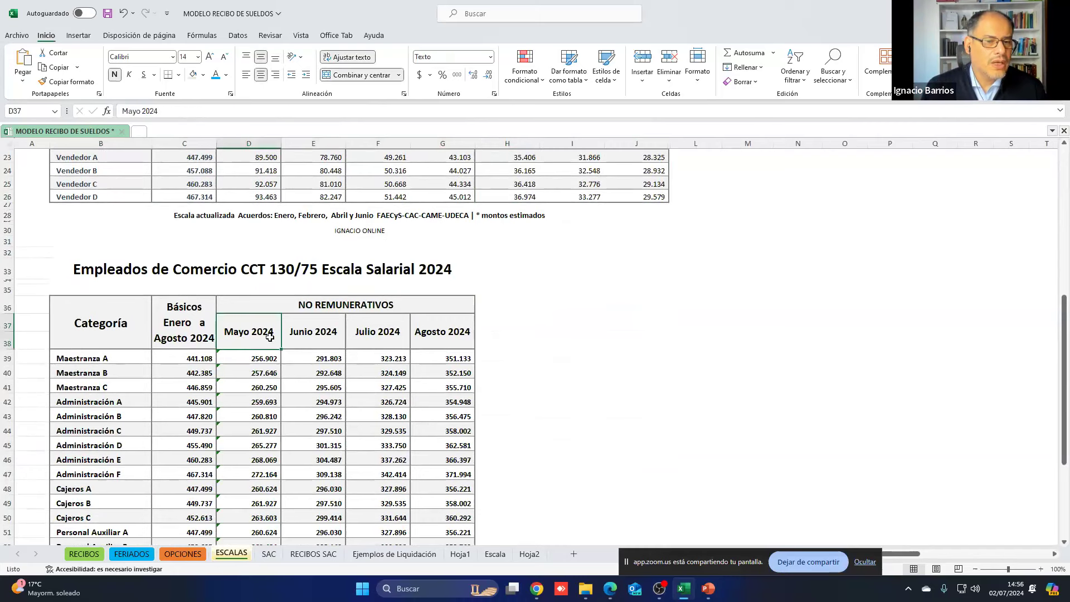
left_click(326, 334)
left_click_drag(1065, 319, 1065, 184)
Step: Fill the BÁSICO FAECYS AGOSTO total in M8 with light green
left_click(700, 202)
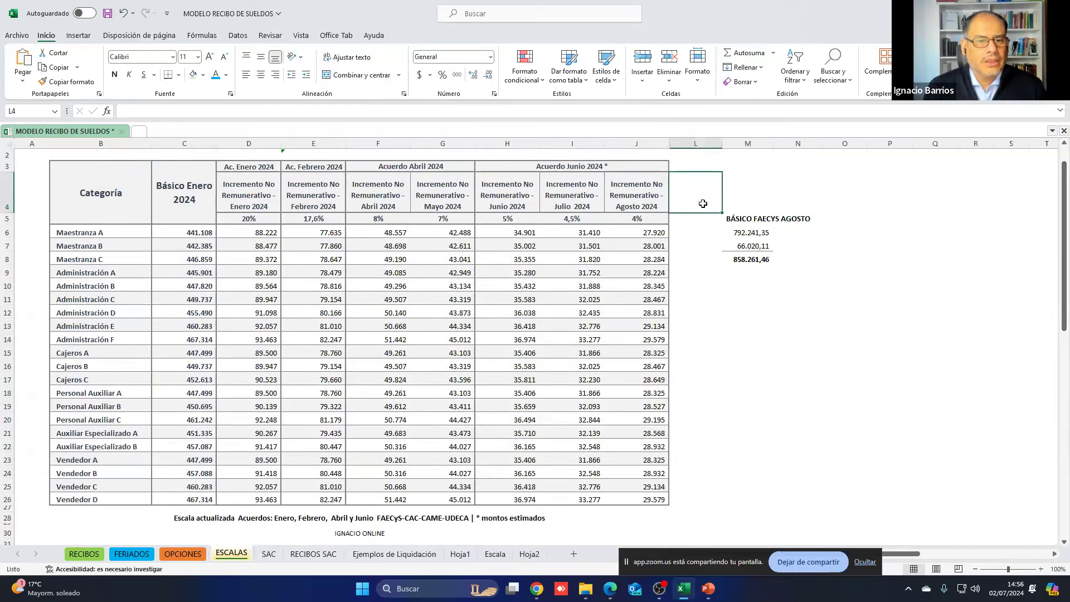
left_click(766, 260)
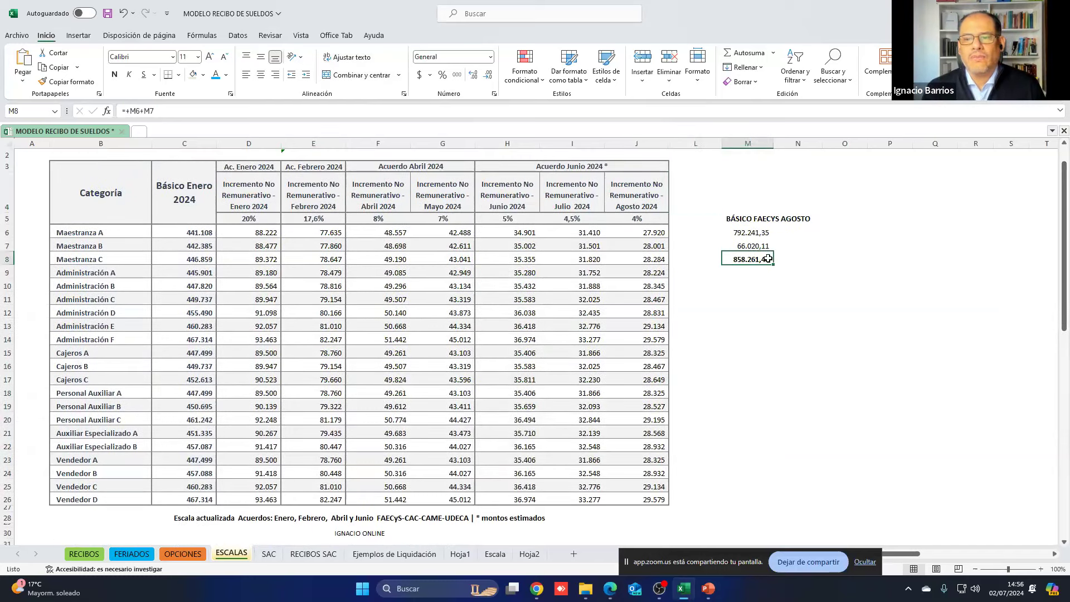
left_click(194, 76)
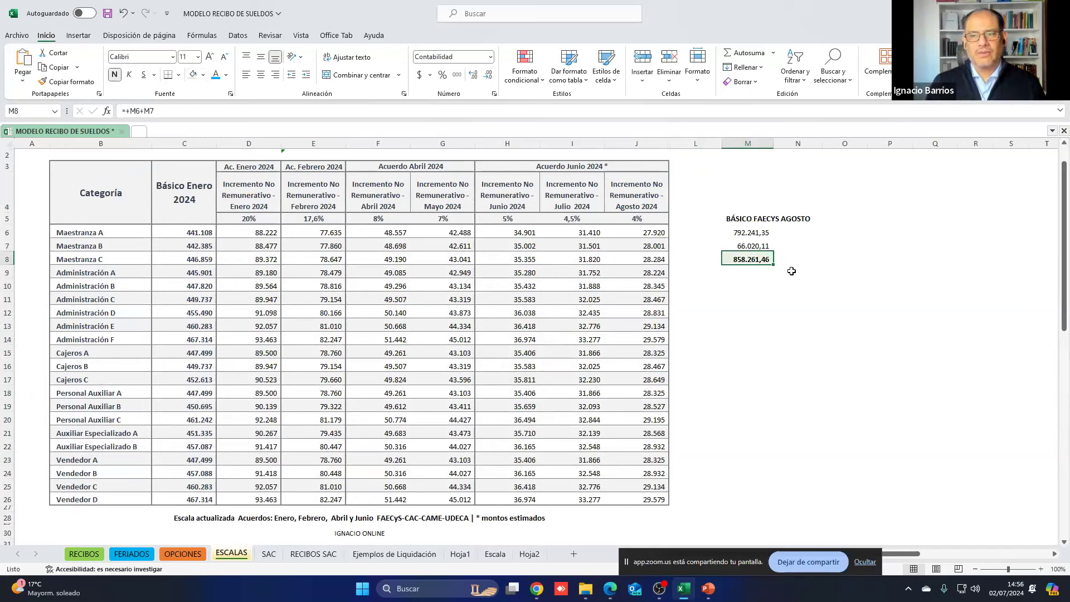
Step: Inspect the BÁSICO FAECYS AGOSTO formulas in M6 and M7
double_click(755, 232)
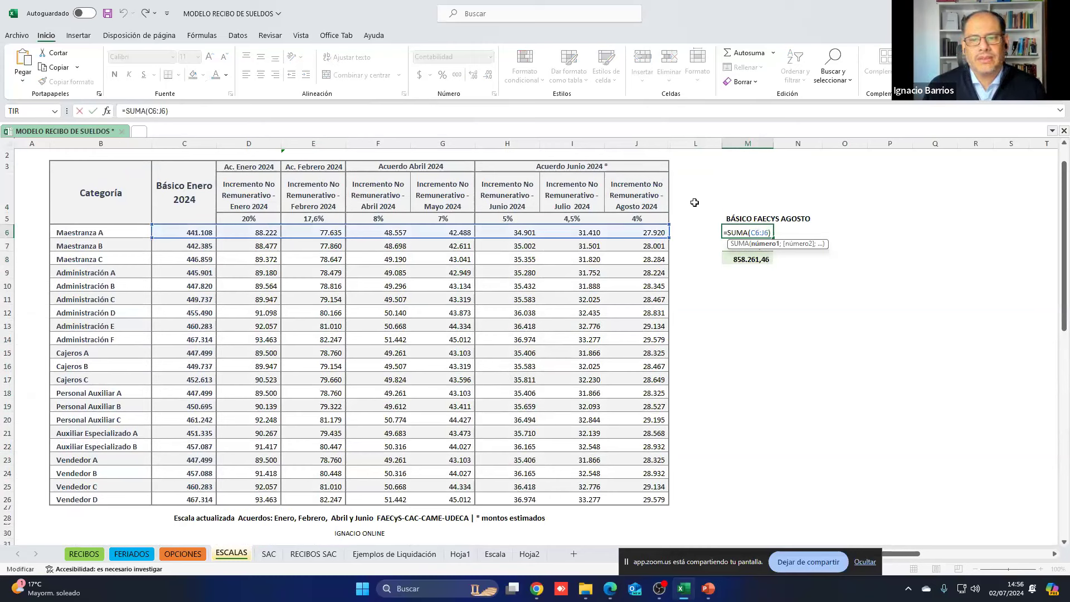
key("Return")
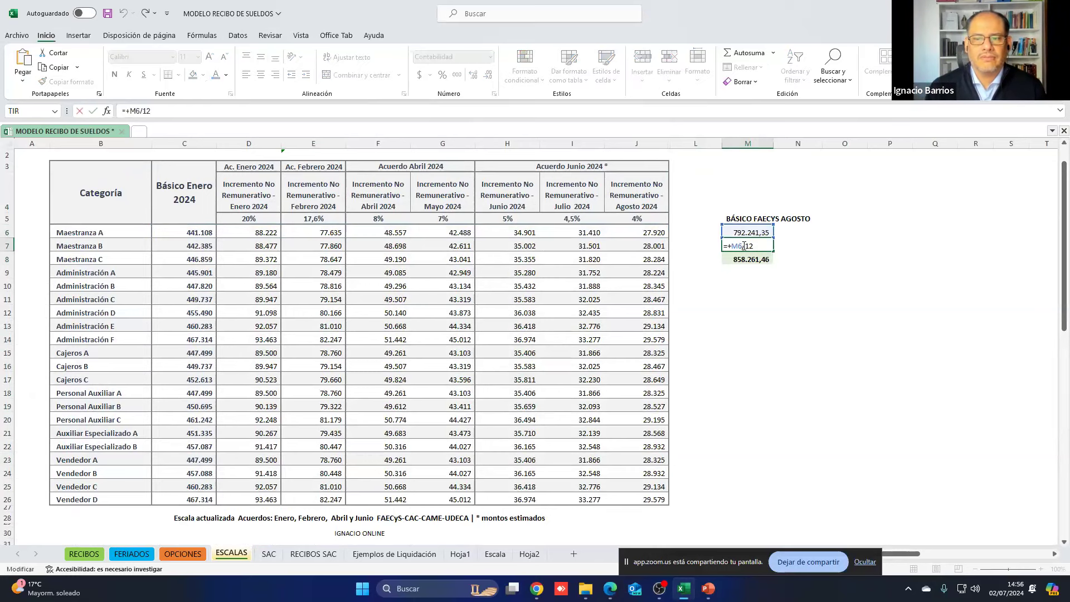
key("Return")
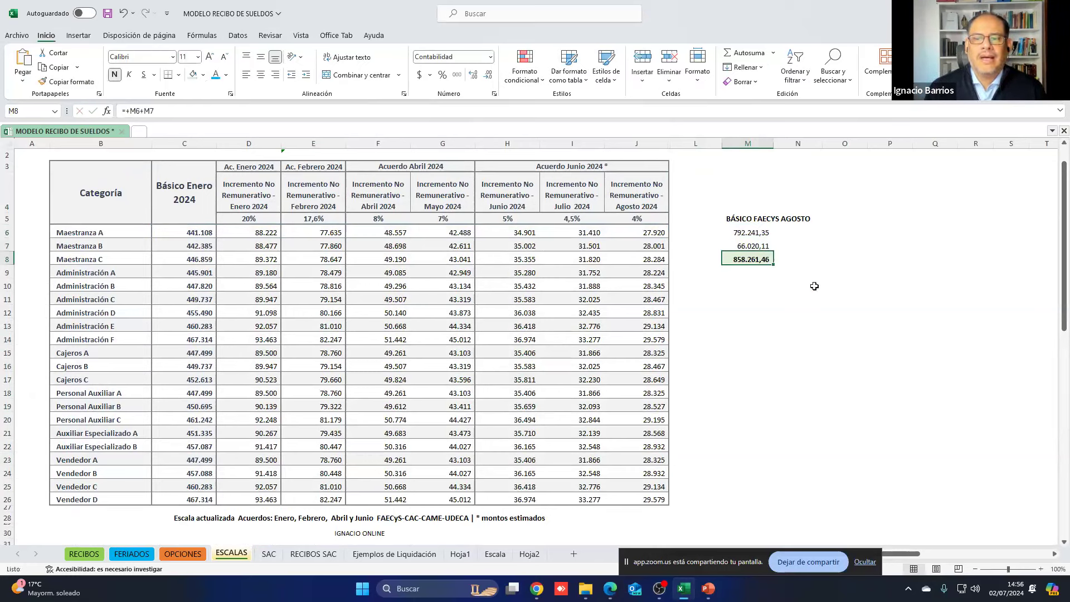
Step: Enter 858200 in M9, below the BÁSICO FAECYS AGOSTO total
key("Return")
key("F2")
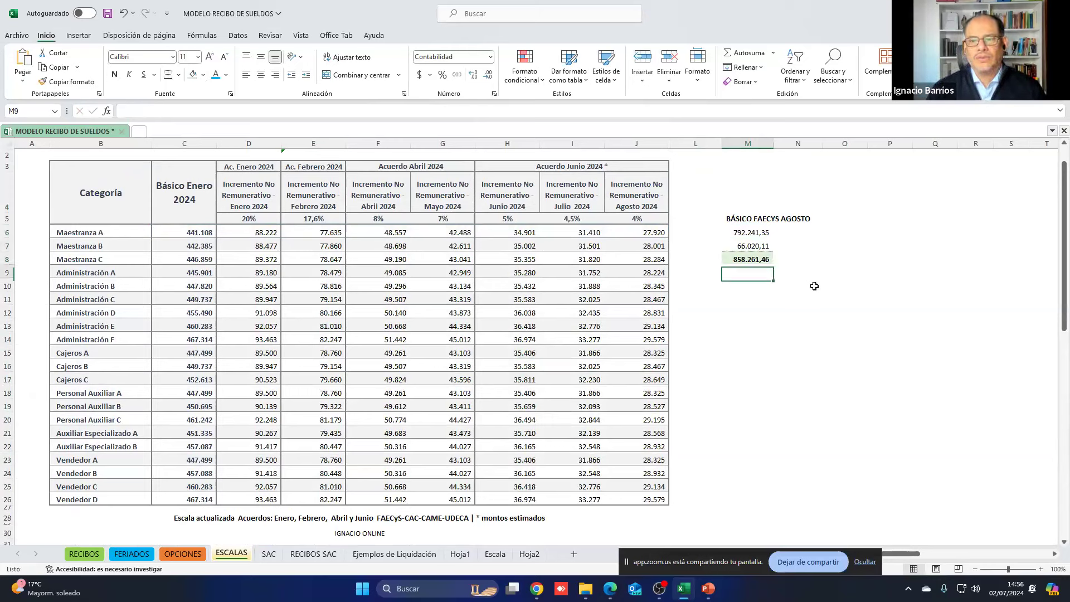
type("858200")
key("Return")
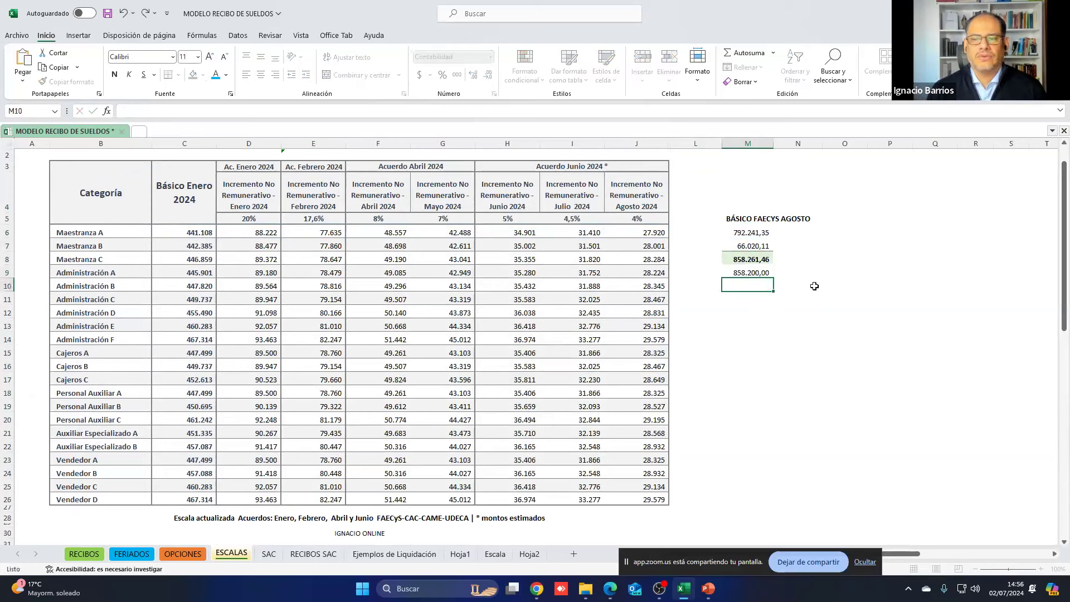
key("Up")
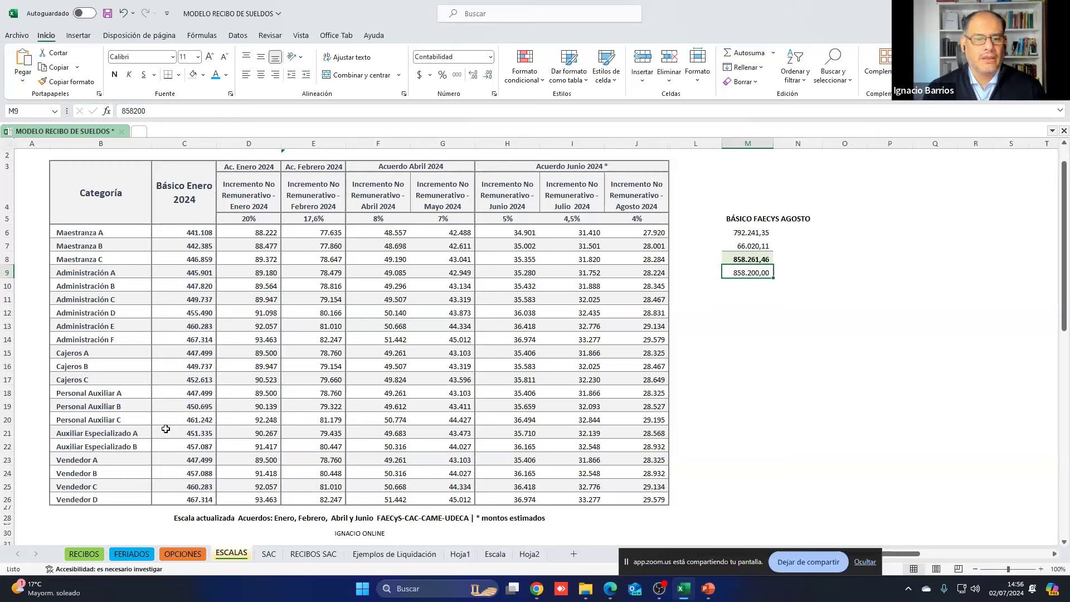
Step: Examine the first monthly table on the SAC sheet, including the January–June totals, the non-remunerative February Plus Vacacional and the April Suma Comp
left_click(269, 554)
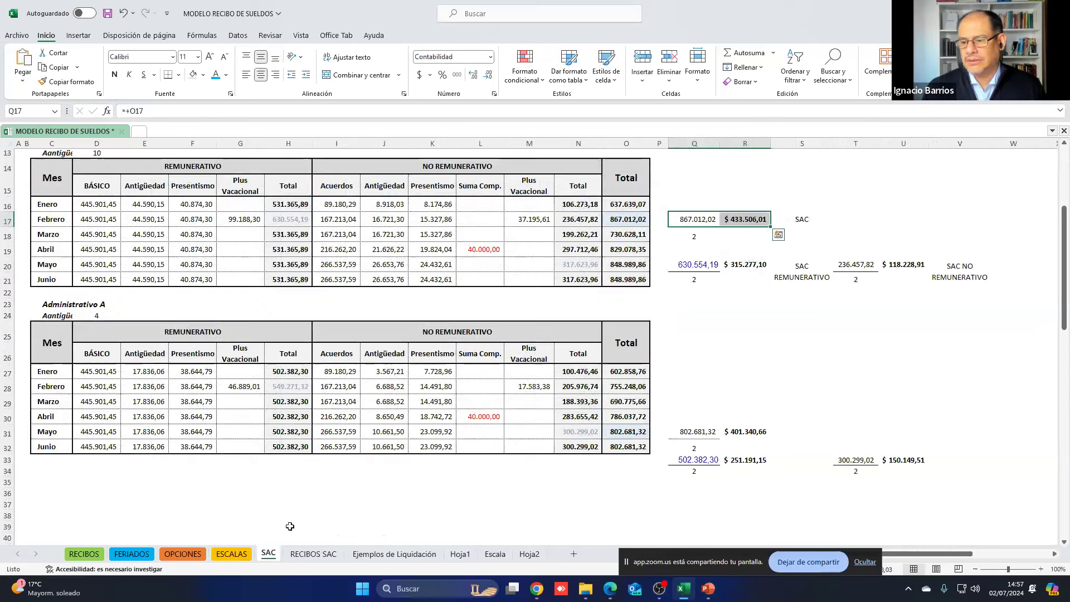
left_click(711, 324)
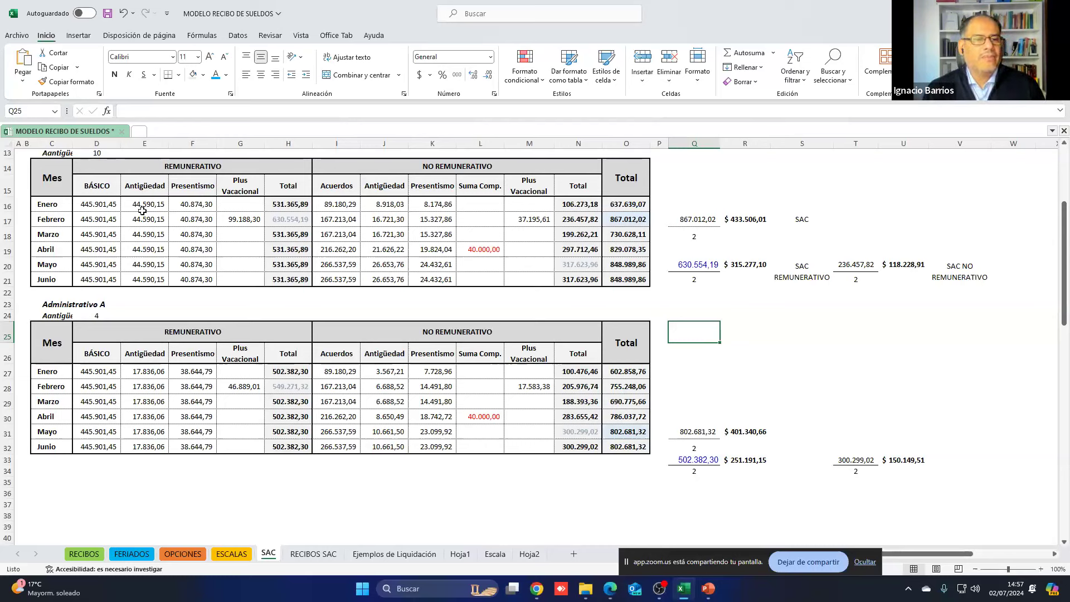
left_click_drag(42, 166, 618, 287)
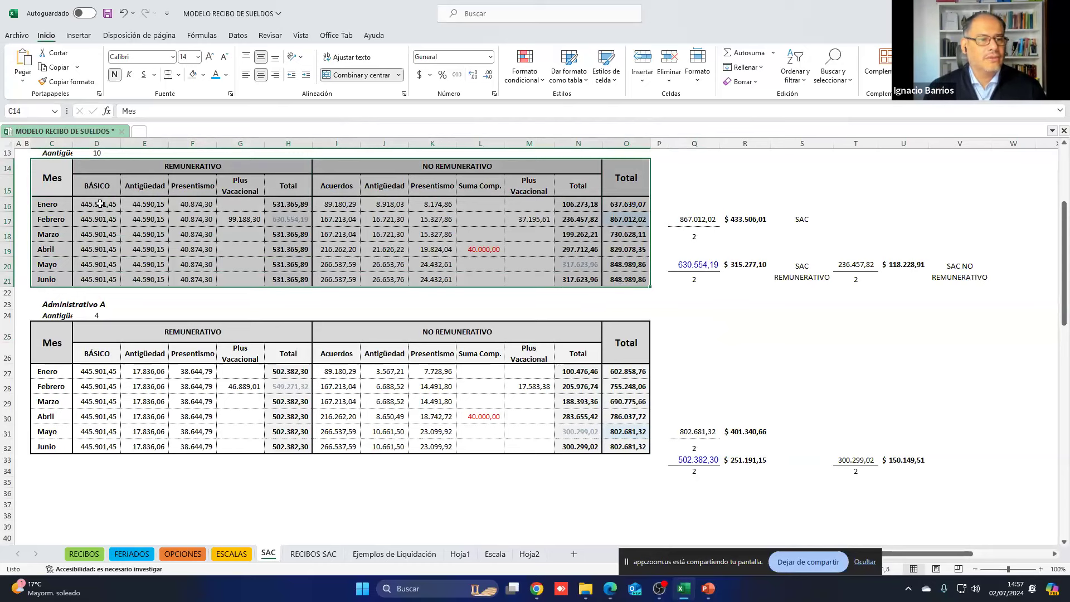
left_click_drag(66, 204, 56, 279)
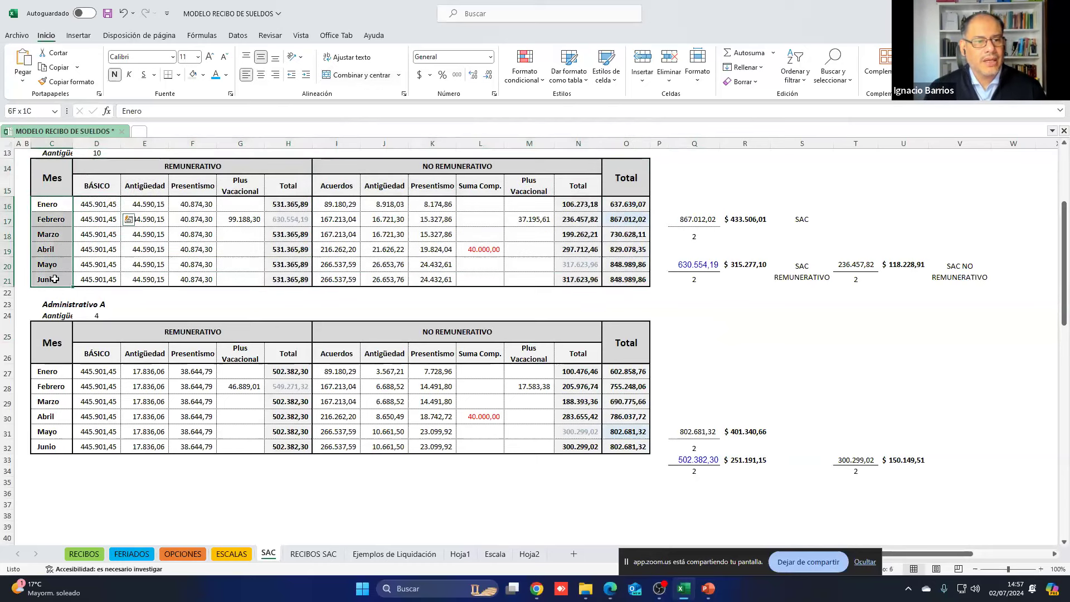
left_click(306, 202)
left_click_drag(306, 201, 301, 281)
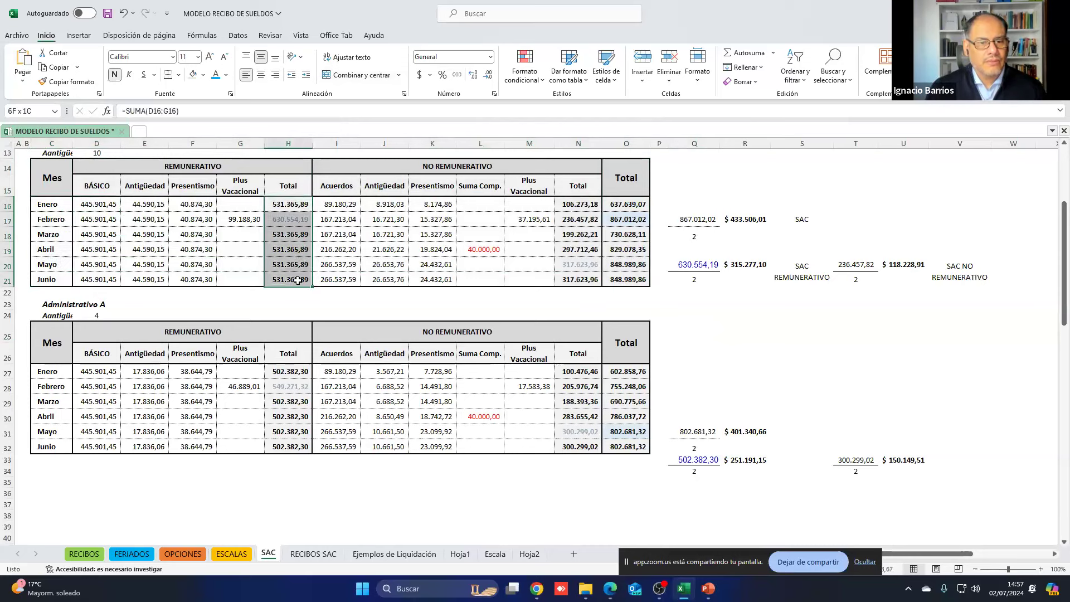
left_click_drag(629, 203, 621, 280)
left_click(529, 219)
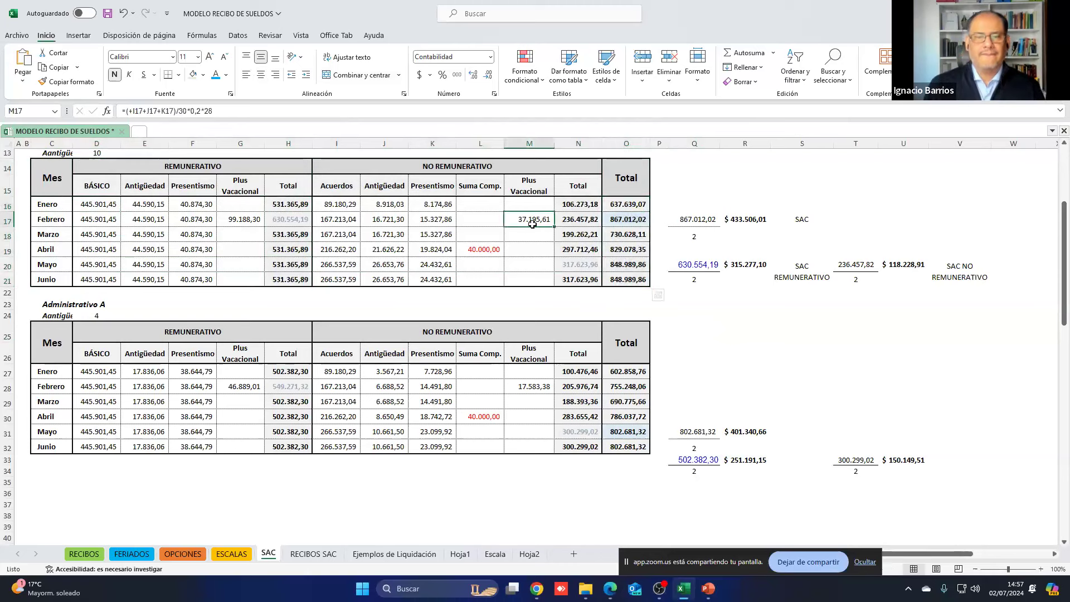
left_click(479, 252)
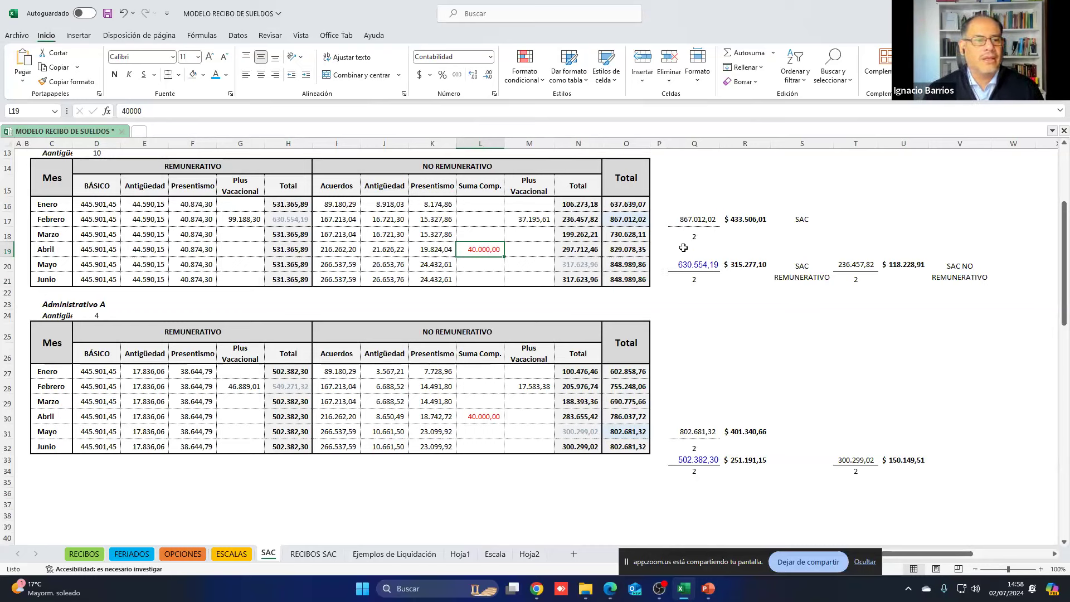
Step: Fill the February total in O17 and its Febrero label in C17 with yellow
left_click(642, 205)
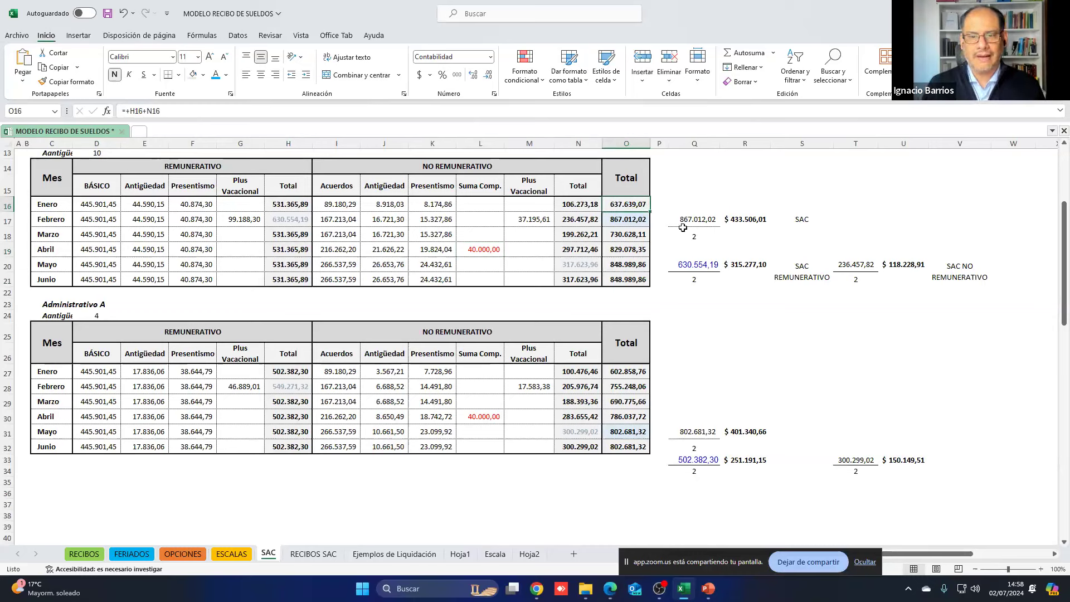
left_click(636, 222)
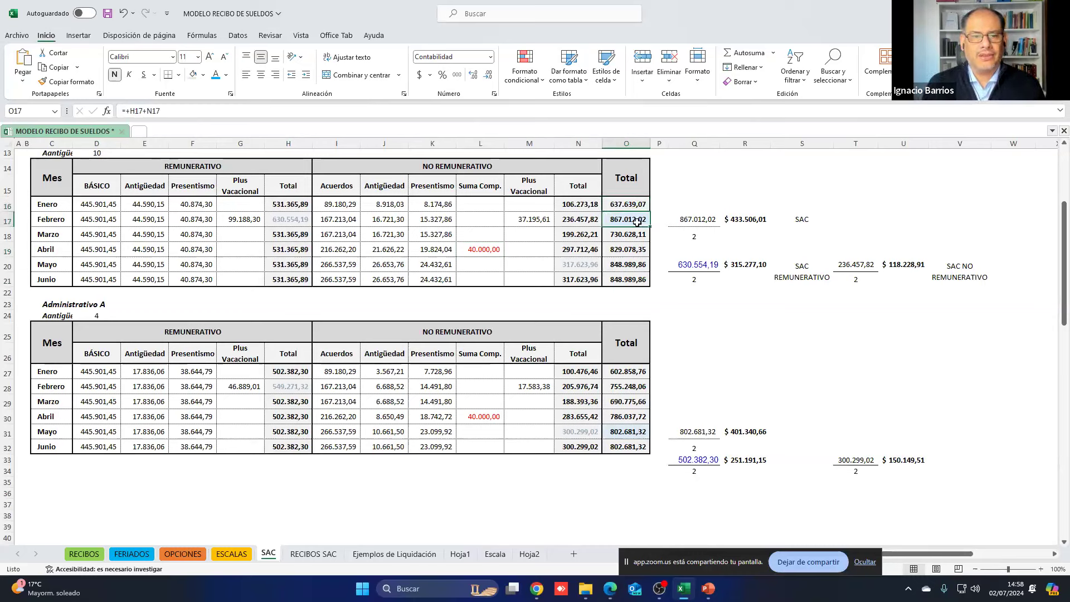
left_click_drag(304, 192, 301, 266)
left_click_drag(580, 186, 580, 281)
left_click_drag(628, 202, 628, 281)
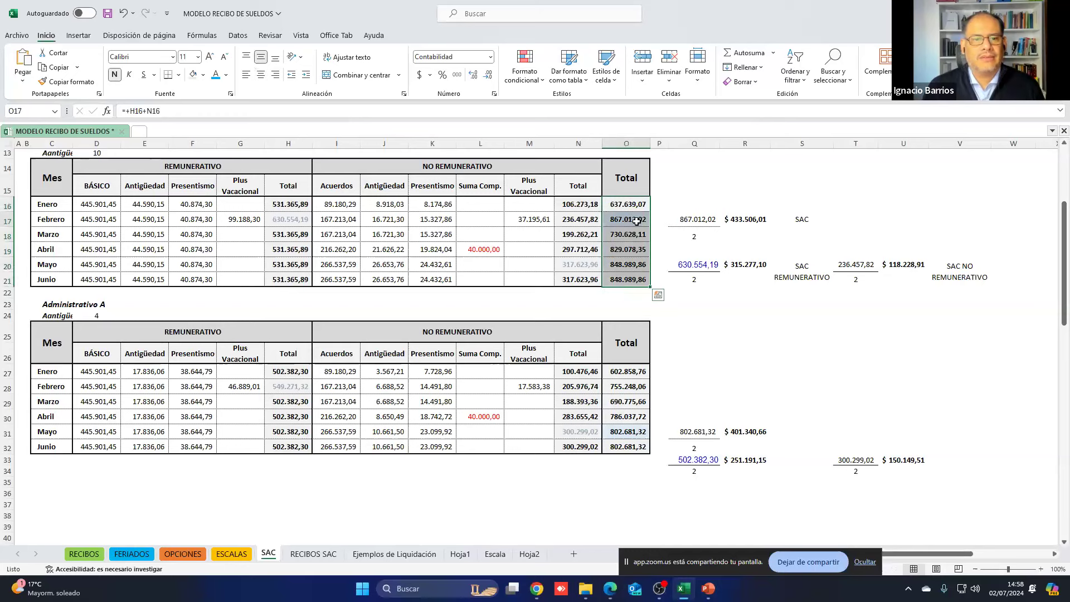
key("Down")
left_click(202, 75)
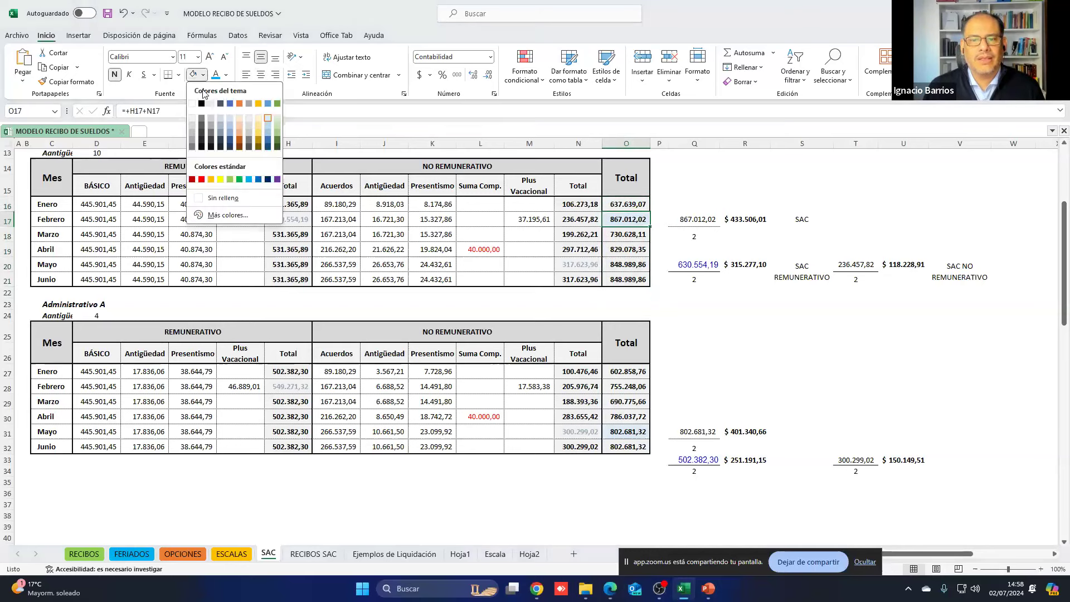
left_click(218, 181)
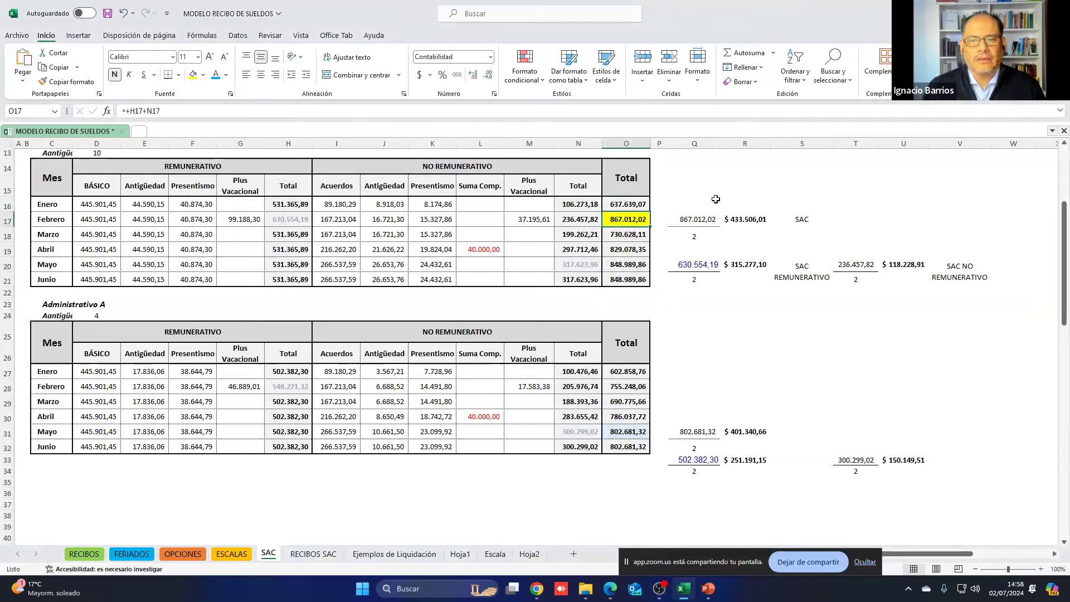
left_click(51, 221)
left_click(193, 75)
Step: Inspect the SAC calculation formulas for the first employee in Q17, R17, Q20 and T20
left_click(693, 219)
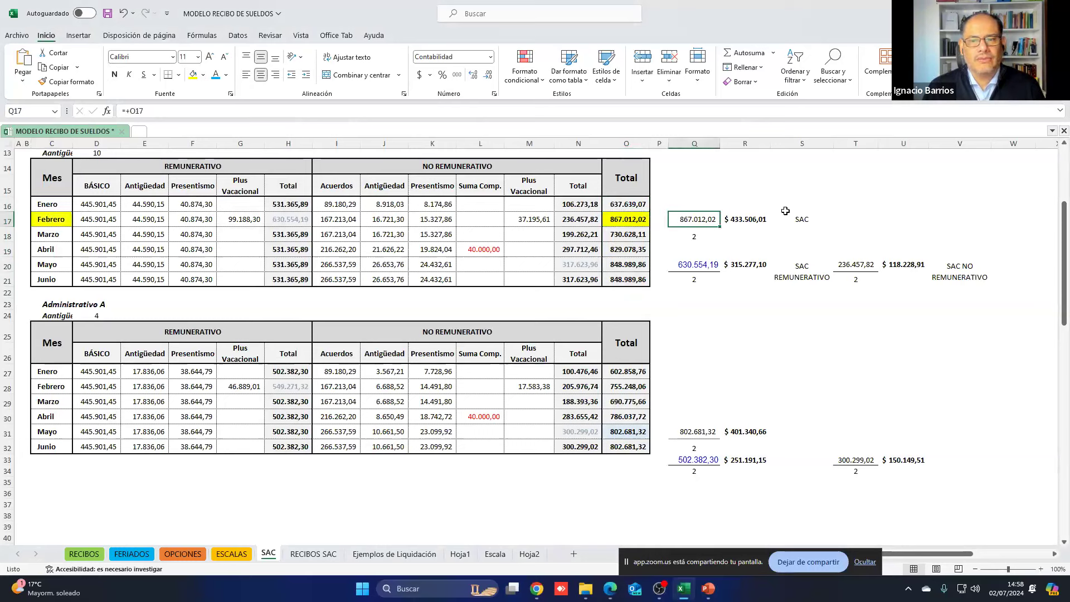
left_click(739, 221)
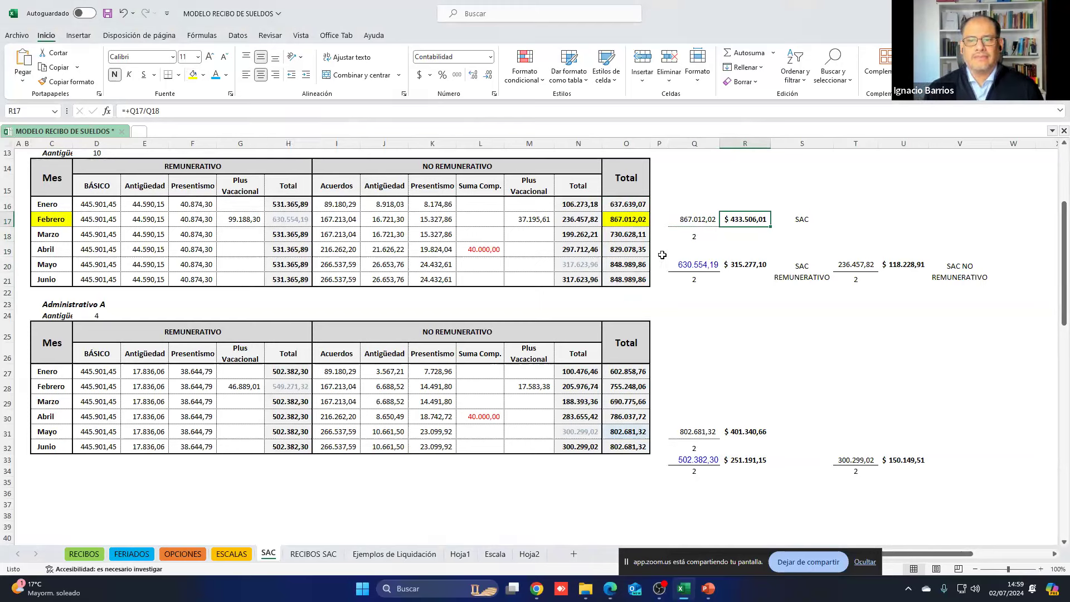
left_click(694, 265)
double_click(695, 266)
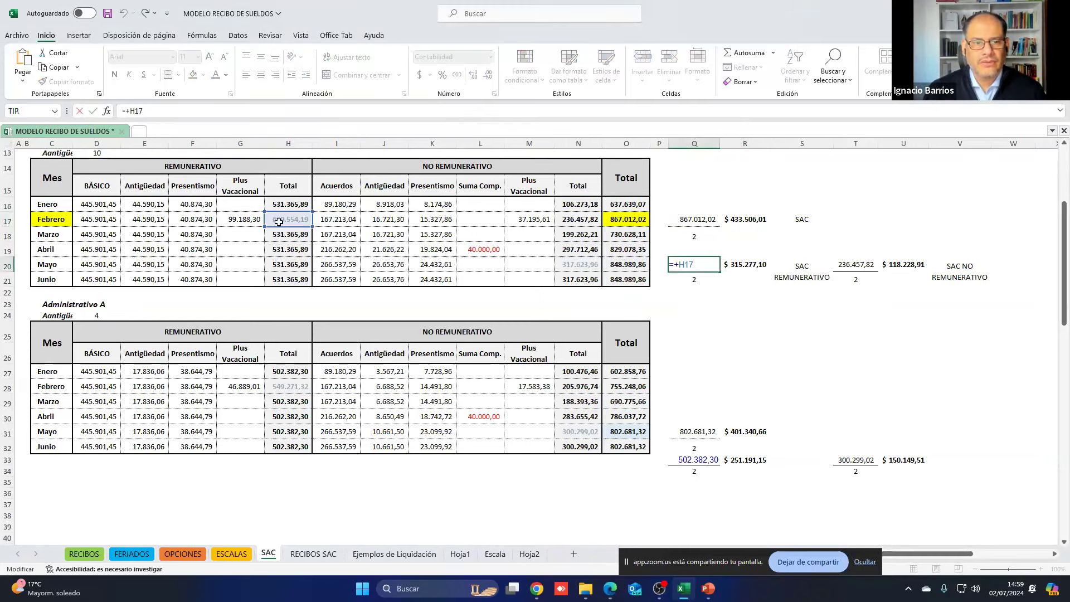
key("Return")
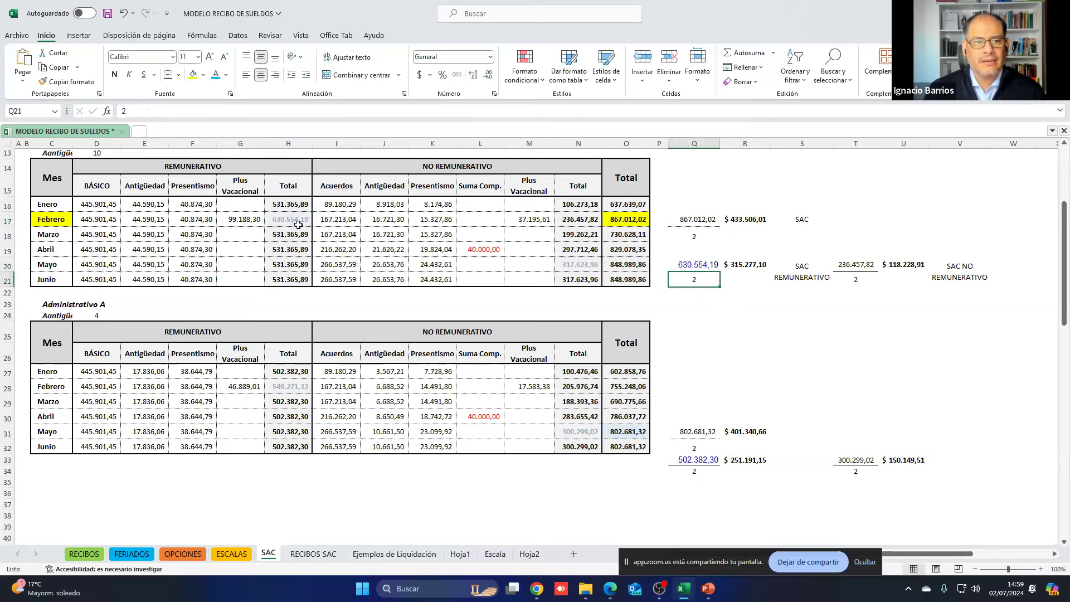
left_click(849, 267)
double_click(849, 266)
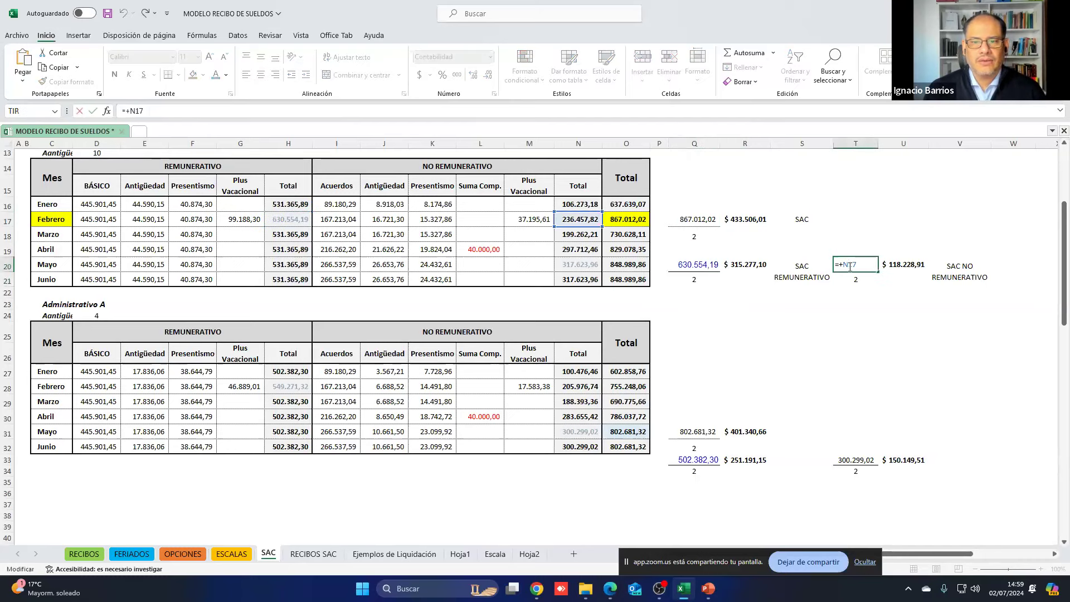
key("Return")
Step: Add the remunerative and non-remunerative bases in Q23 with +Q20+T20, compare the sum with Q17, and clear Q23
left_click(697, 297)
key("Down")
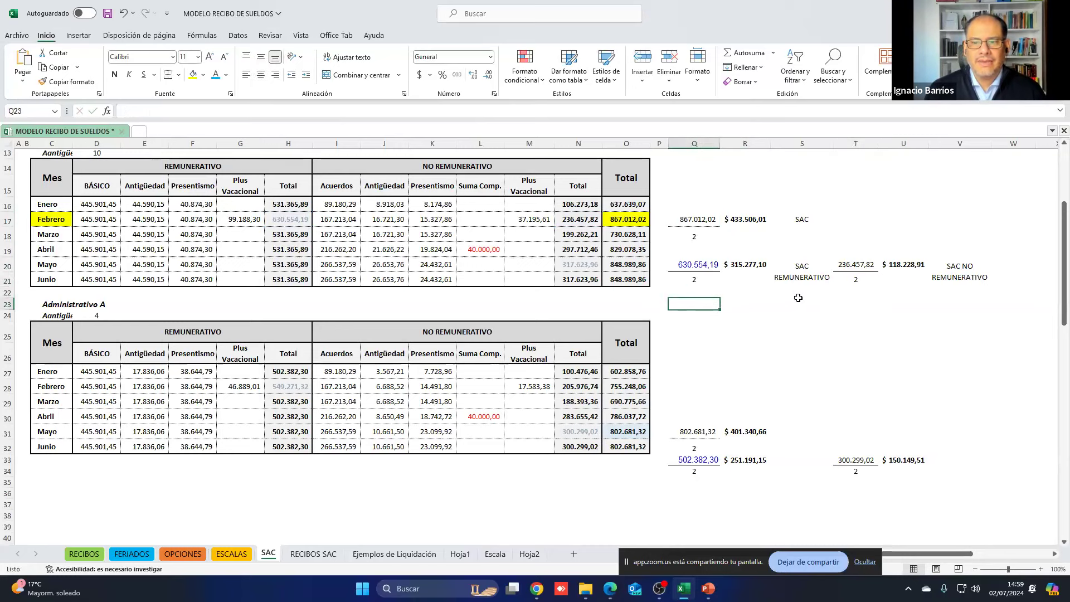
type("+")
key("Up")
key("Up")
key("Up")
type("+")
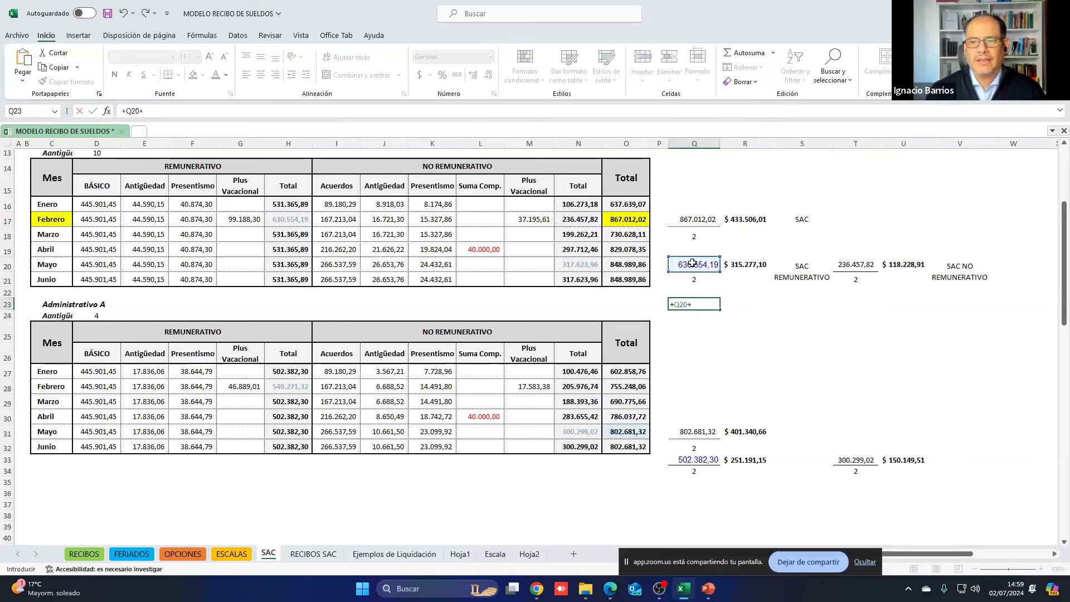
left_click(858, 269)
key("Return")
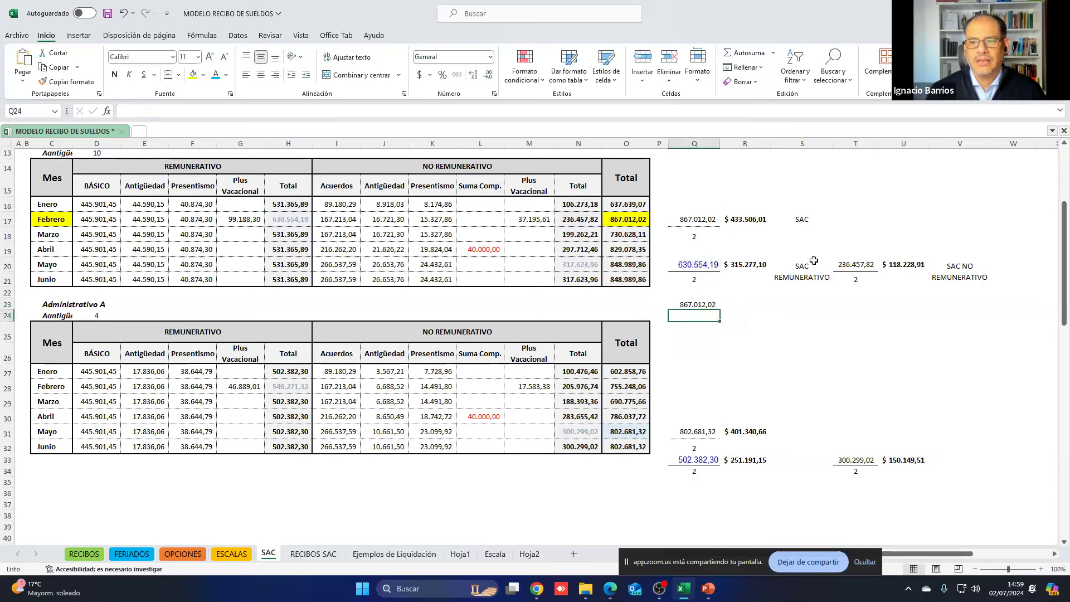
left_click(689, 305)
left_click(693, 219)
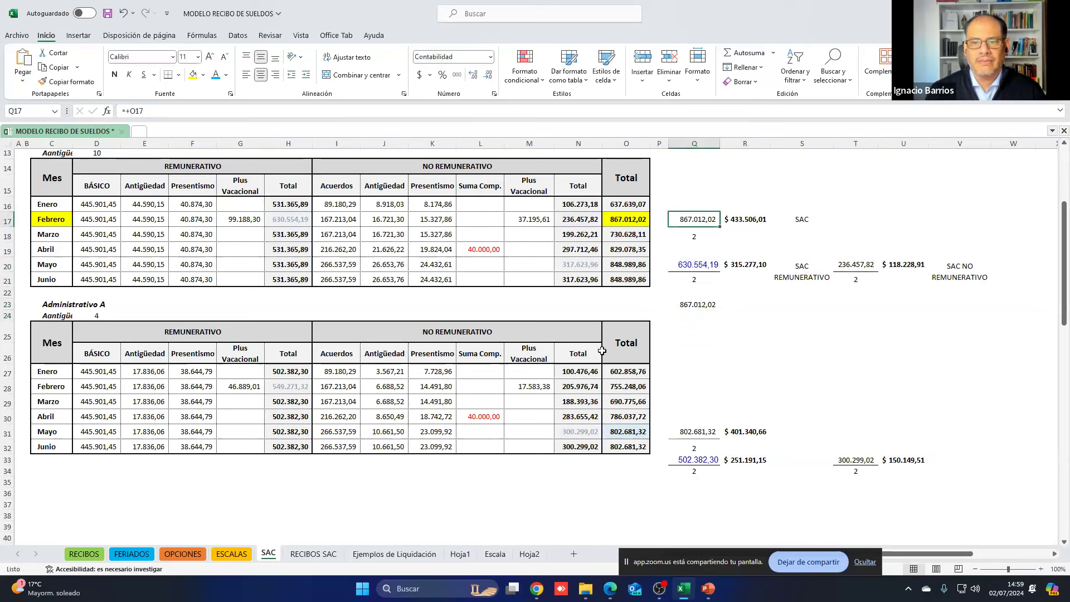
left_click(709, 306)
key("Delete")
Step: Add the remunerative and non-remunerative SAC amounts in R23 with +R20+U20, and clear the cell
key("Right")
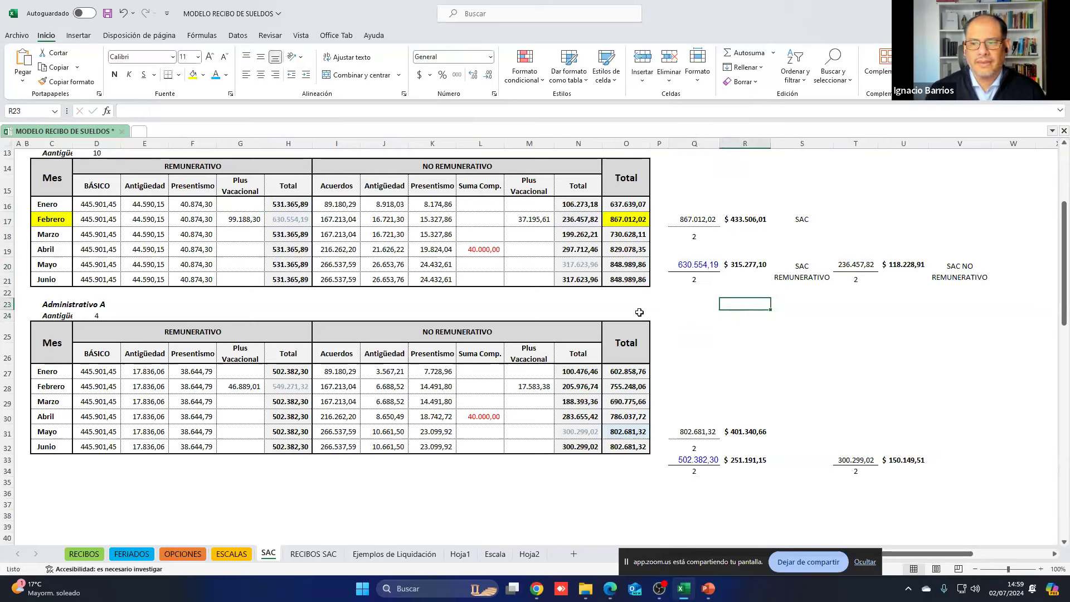
type("+")
key("Up")
key("Up")
key("Up")
type("+")
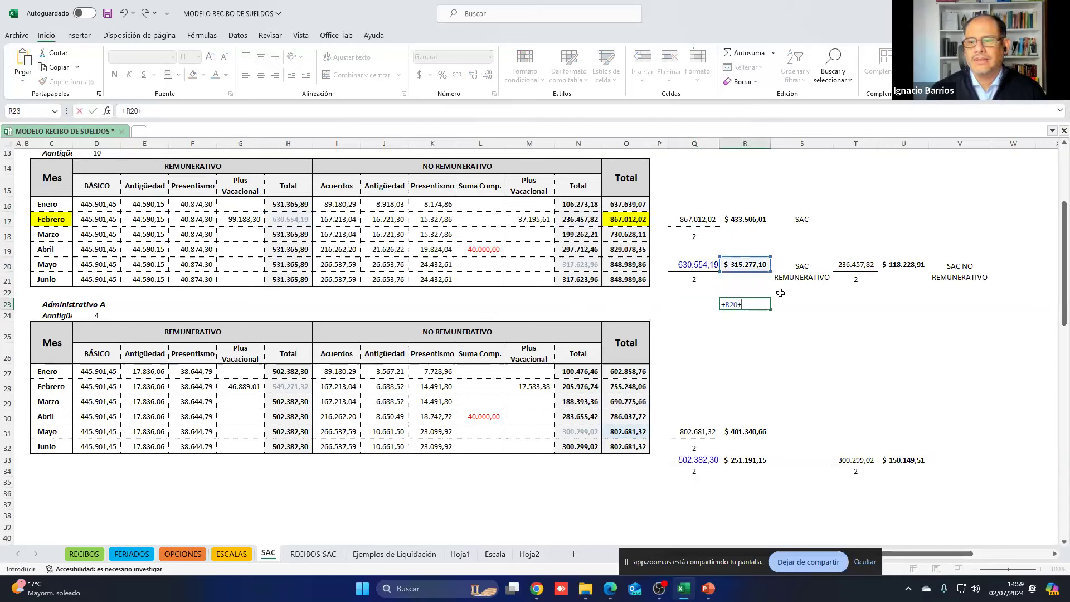
left_click(904, 265)
key("Return")
left_click(745, 301)
key("Delete")
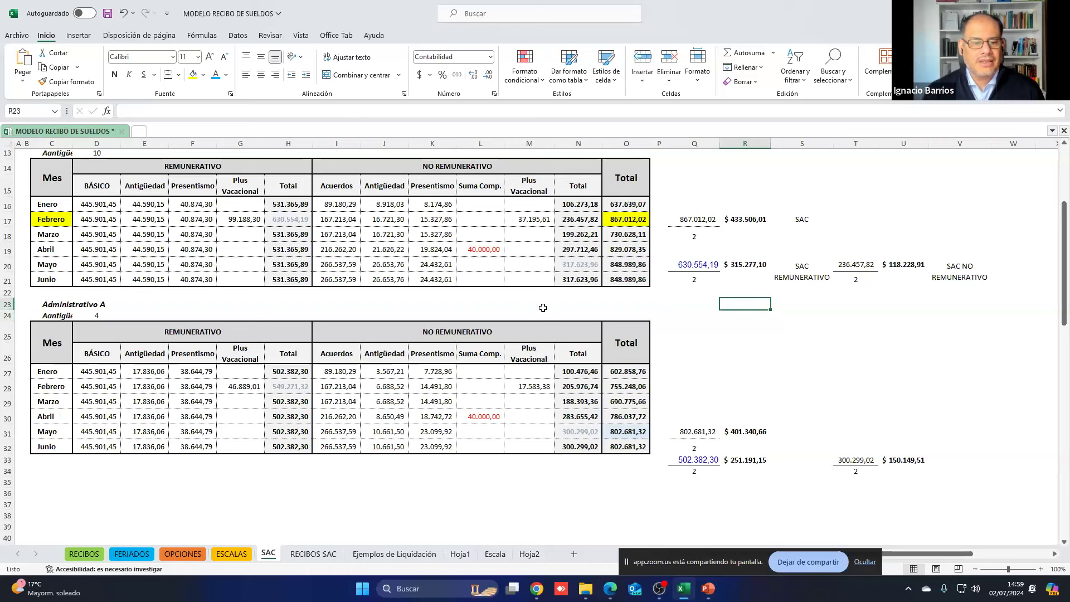
Step: Fill the SAC, SAC remunerativo and SAC no remunerativo results in R17, R20 and U20 with yellow
left_click(752, 220)
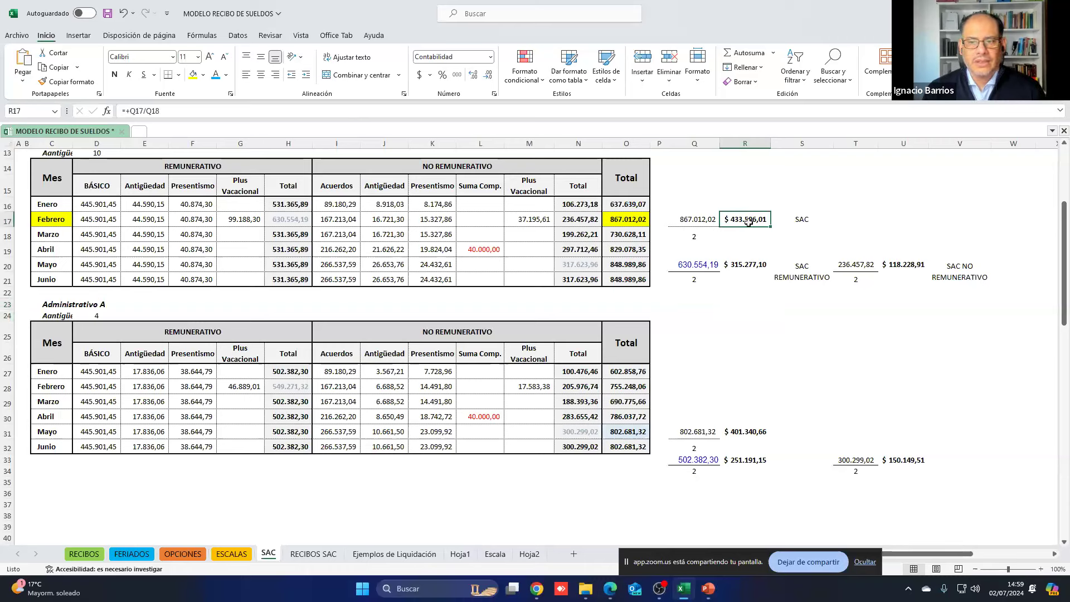
left_click(191, 77)
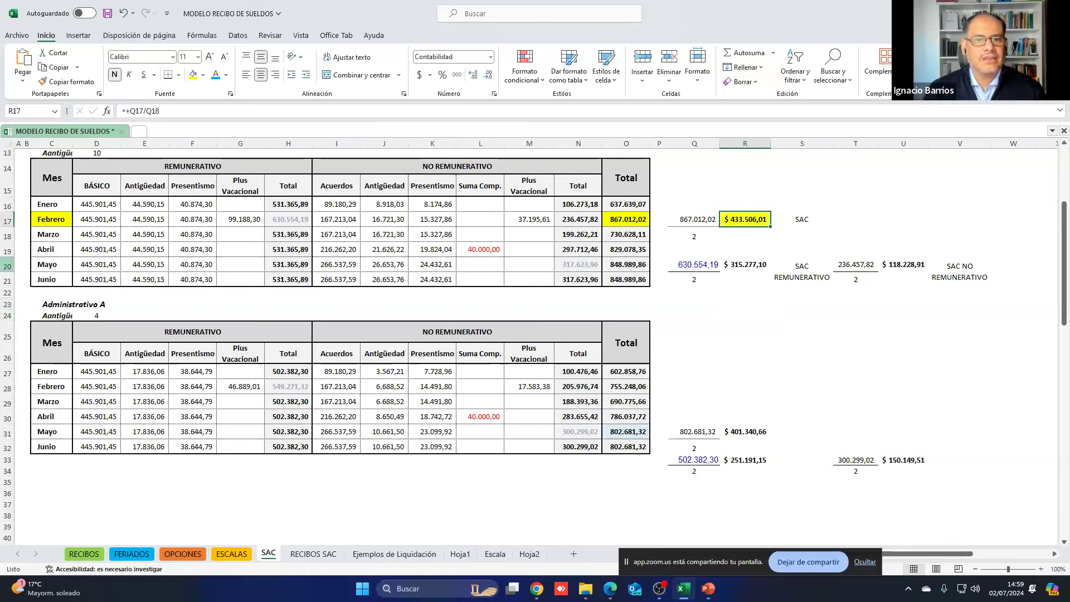
left_click(742, 266)
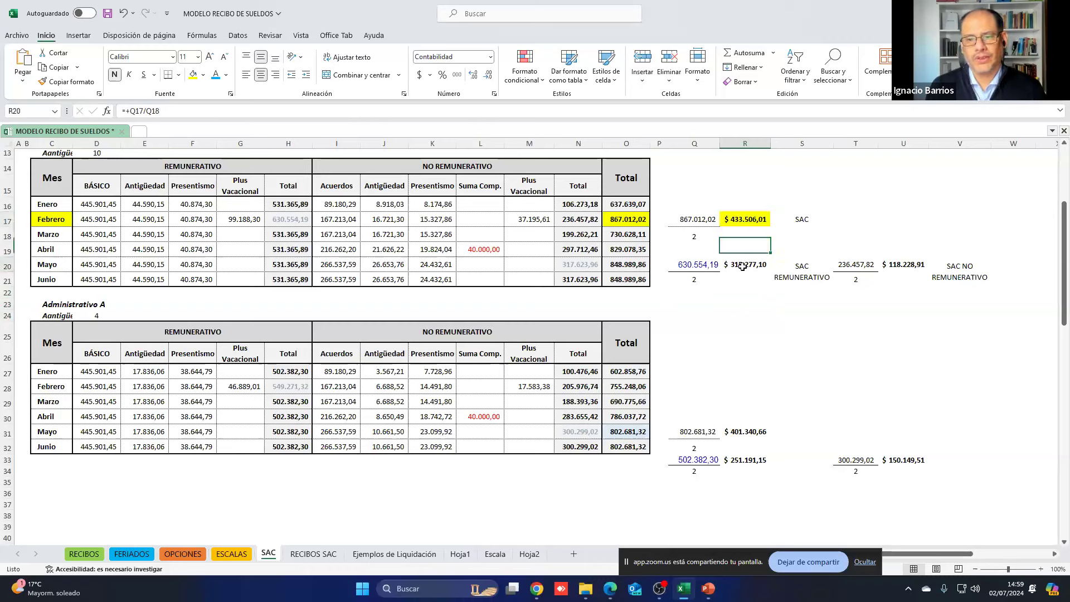
left_click(193, 75)
left_click(899, 265)
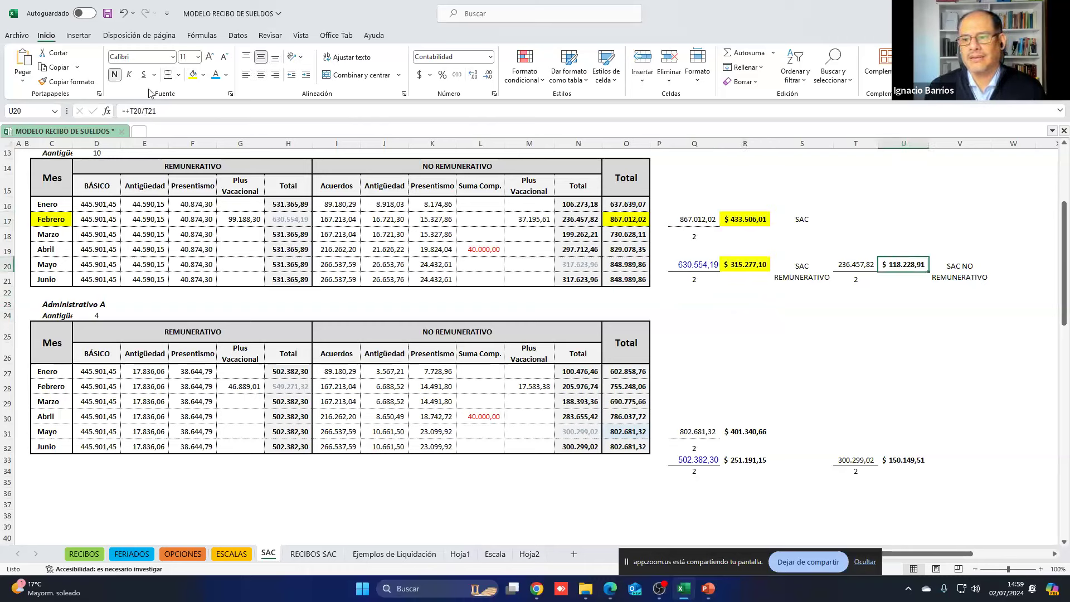
left_click(193, 75)
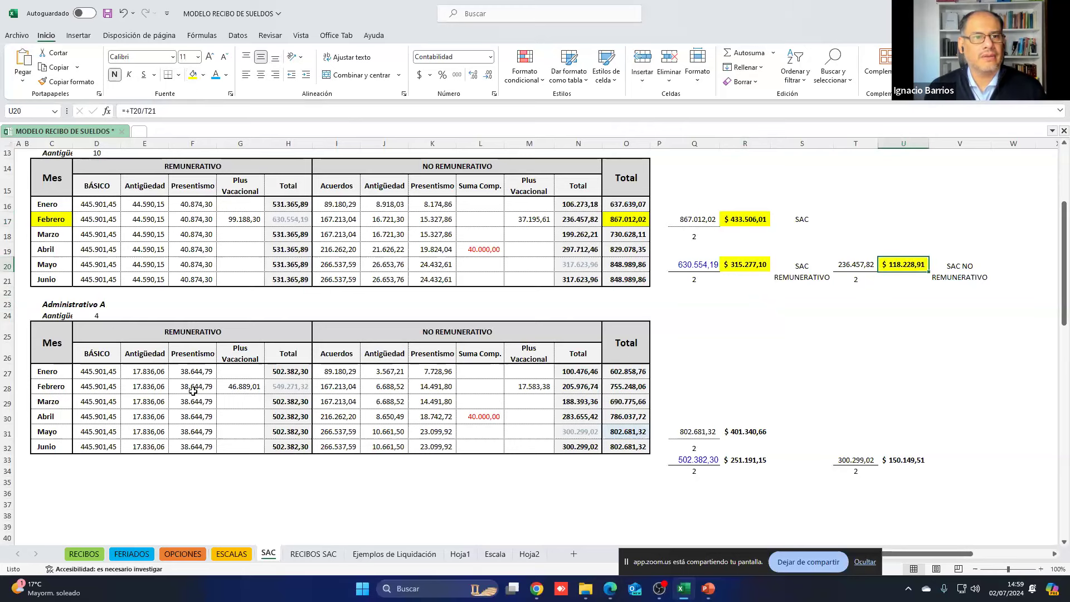
Step: Examine the 1° Cuota SAC 2024 and s/Acuerdos no remunerativos lines of the first receipt on the RECIBOS SAC sheet
left_click(310, 554)
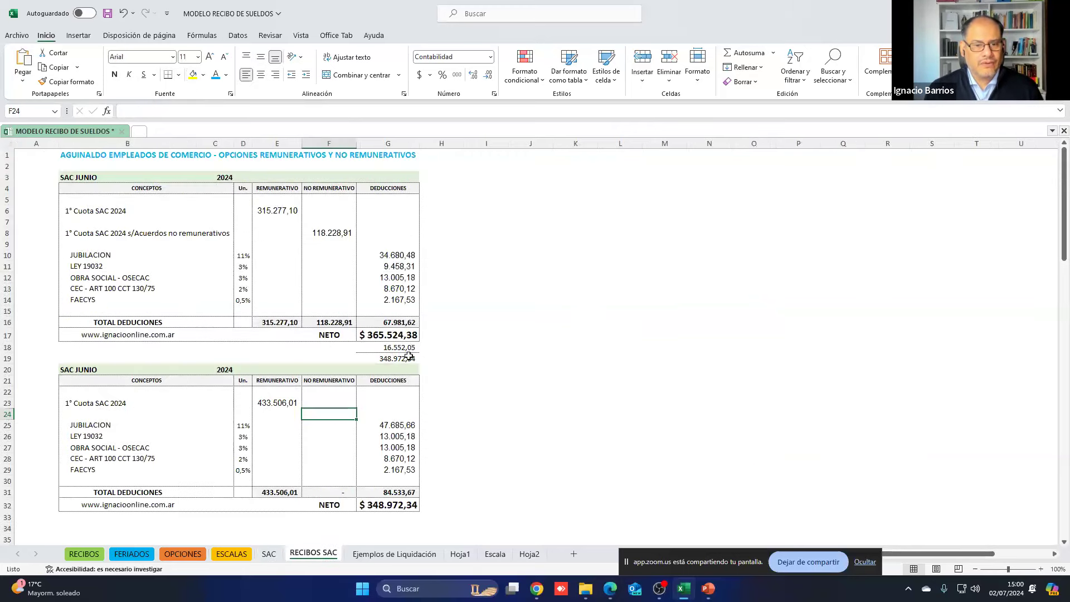
left_click_drag(60, 210, 271, 209)
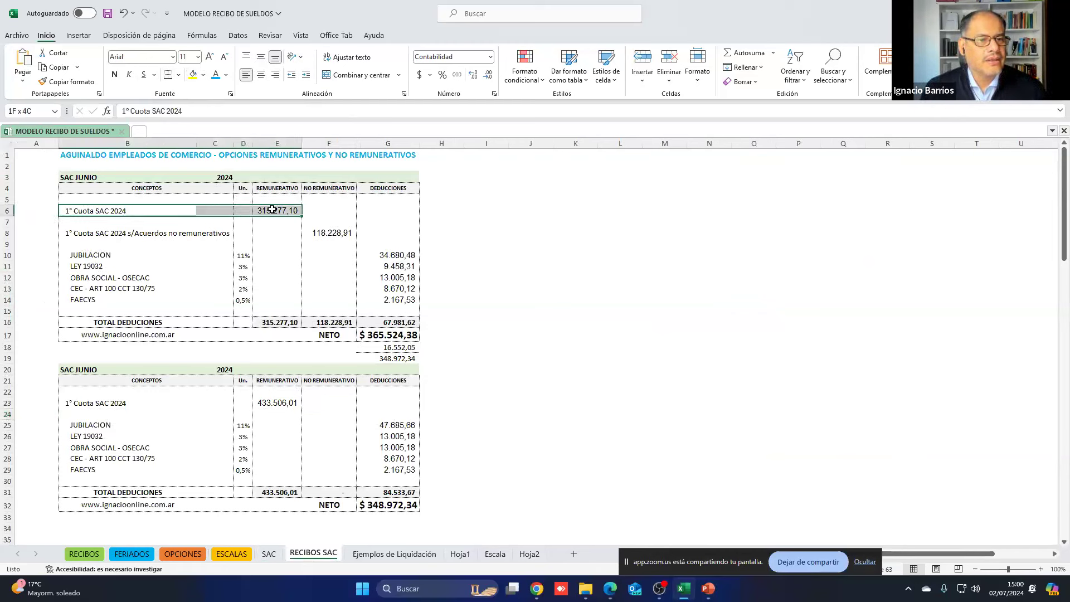
left_click_drag(61, 232, 339, 234)
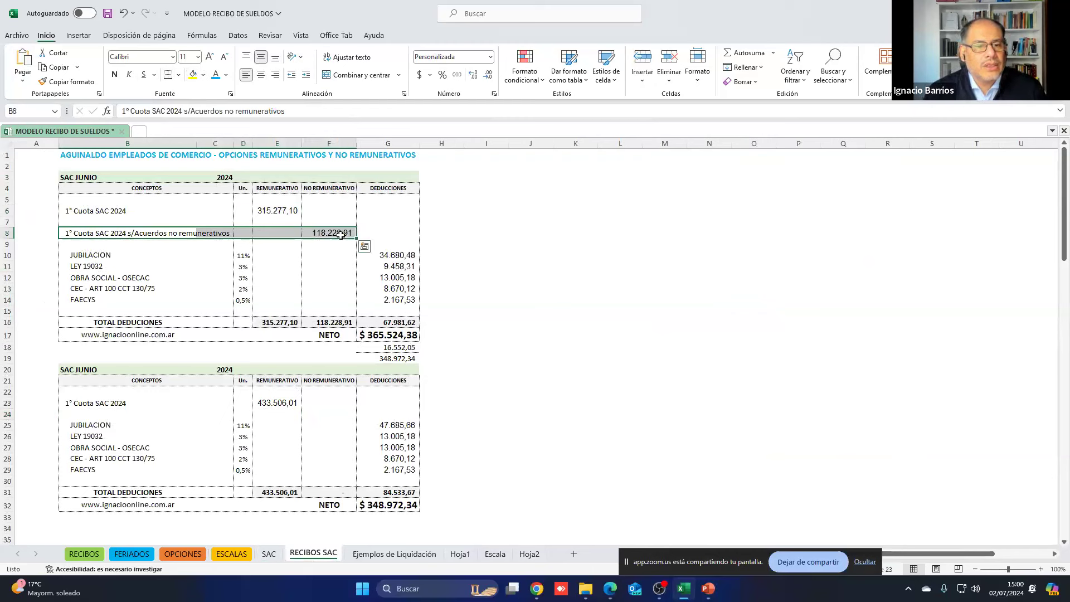
left_click(421, 233)
left_click(353, 233)
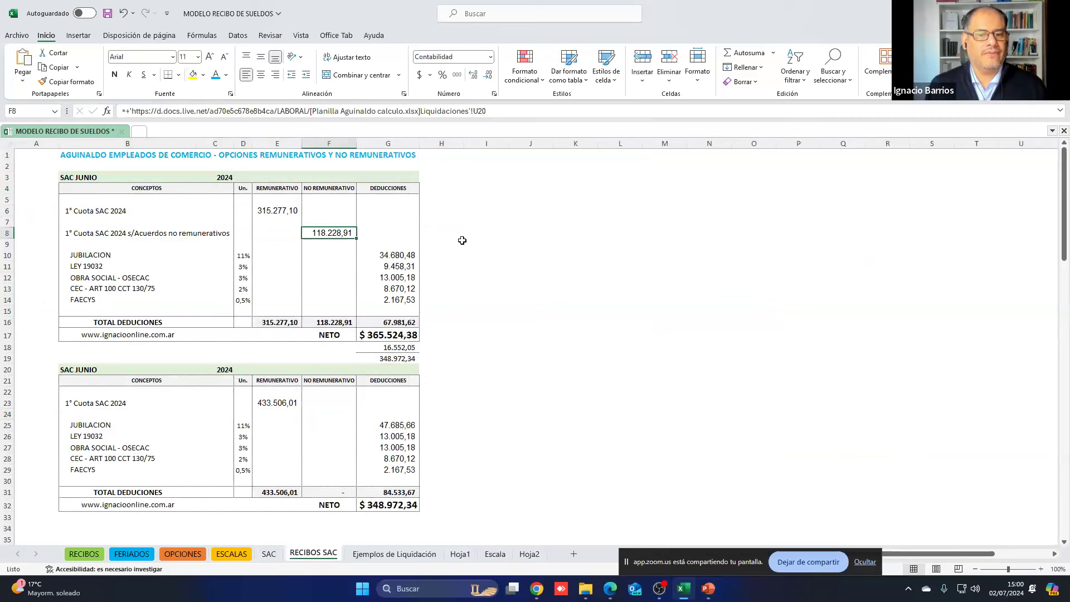
Step: Inspect the first receipt's deduction formulas for JUBILACION, LEY 19032 and CEC - ART 100 CCT 130/75
left_click(400, 256)
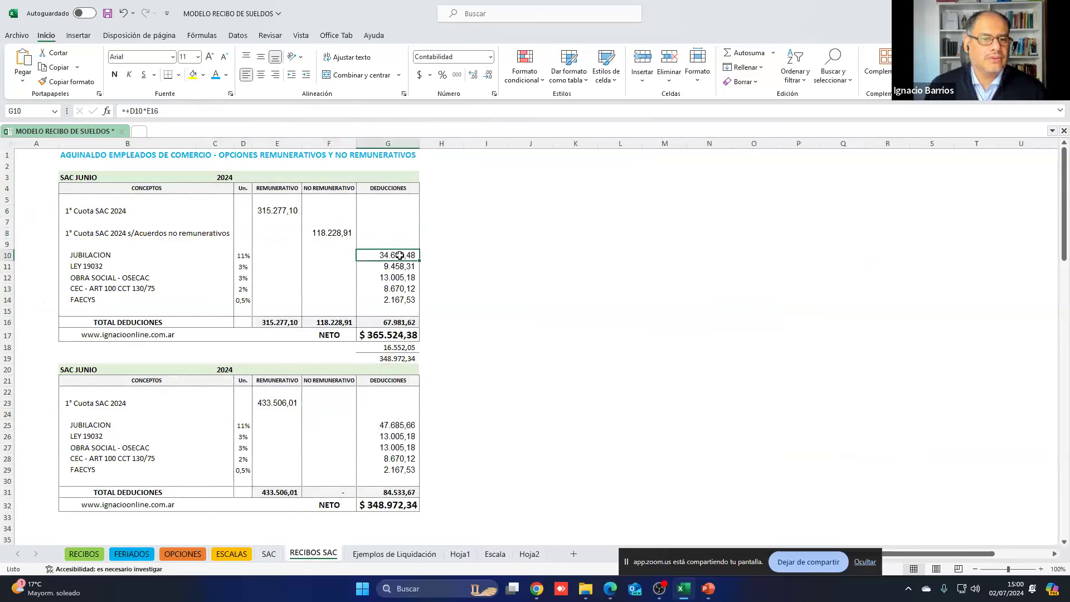
double_click(400, 255)
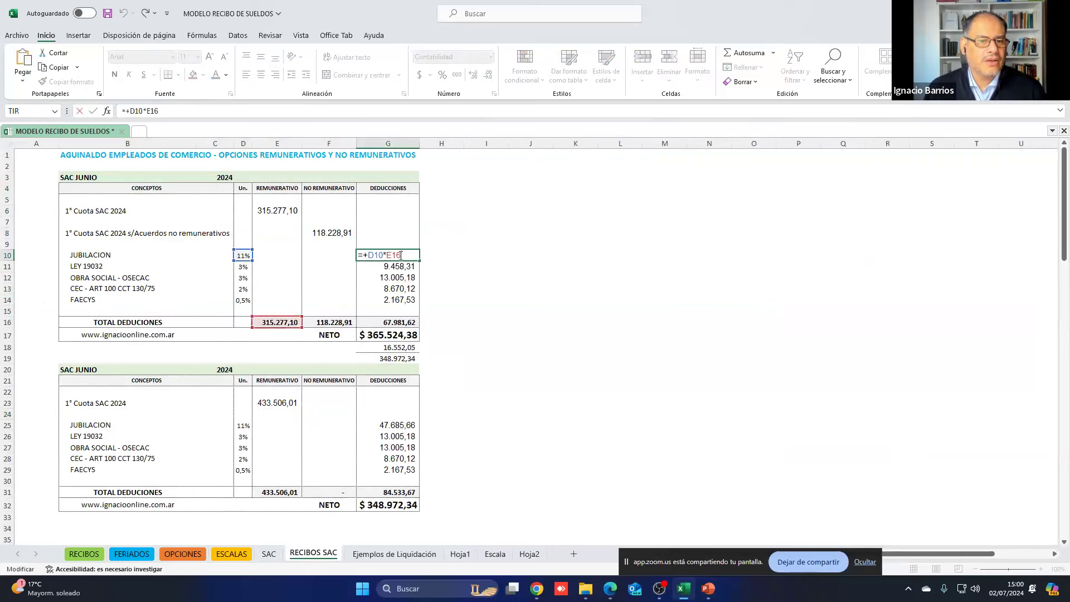
left_click(386, 265)
double_click(386, 265)
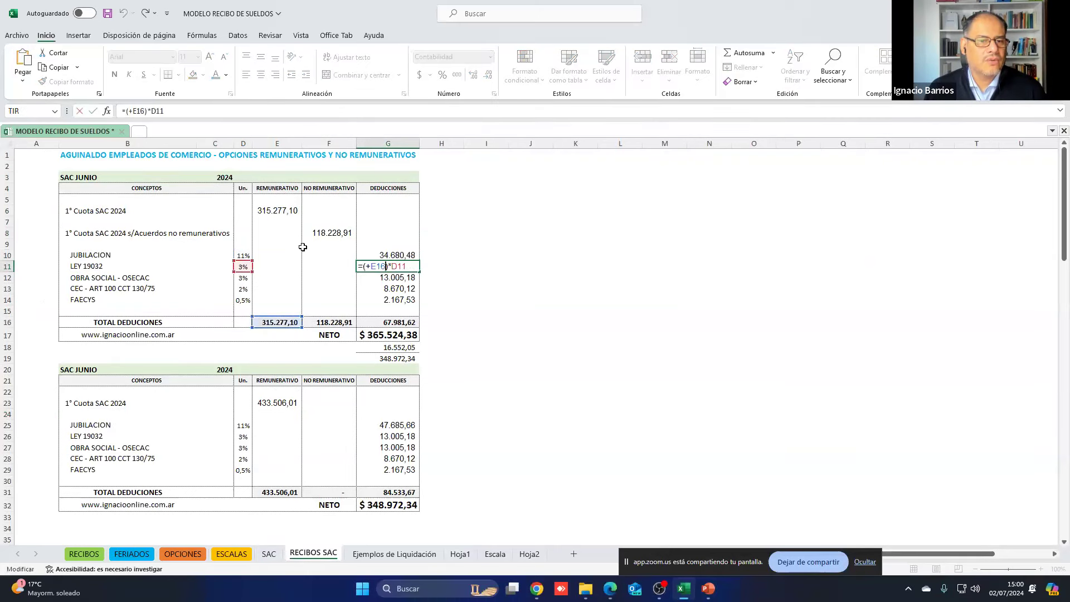
key("Return")
double_click(375, 289)
key("Escape")
double_click(374, 290)
key("Return")
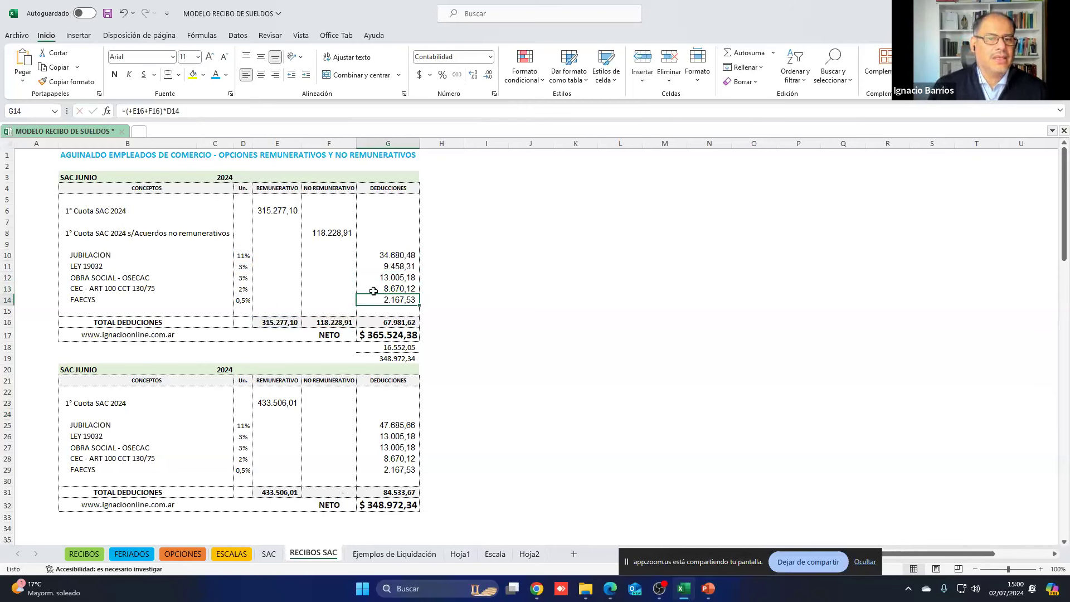
Step: Compare the base in Q17 of the SAC sheet with the 1° Cuota SAC 2024 amount in the second RECIBOS SAC receipt
left_click(230, 555)
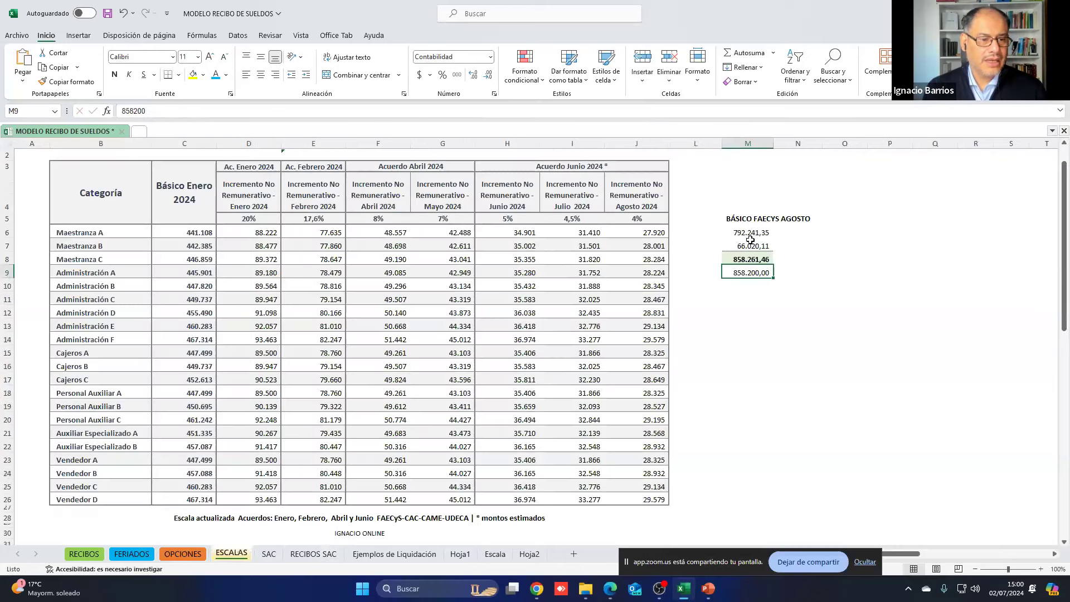
left_click(268, 554)
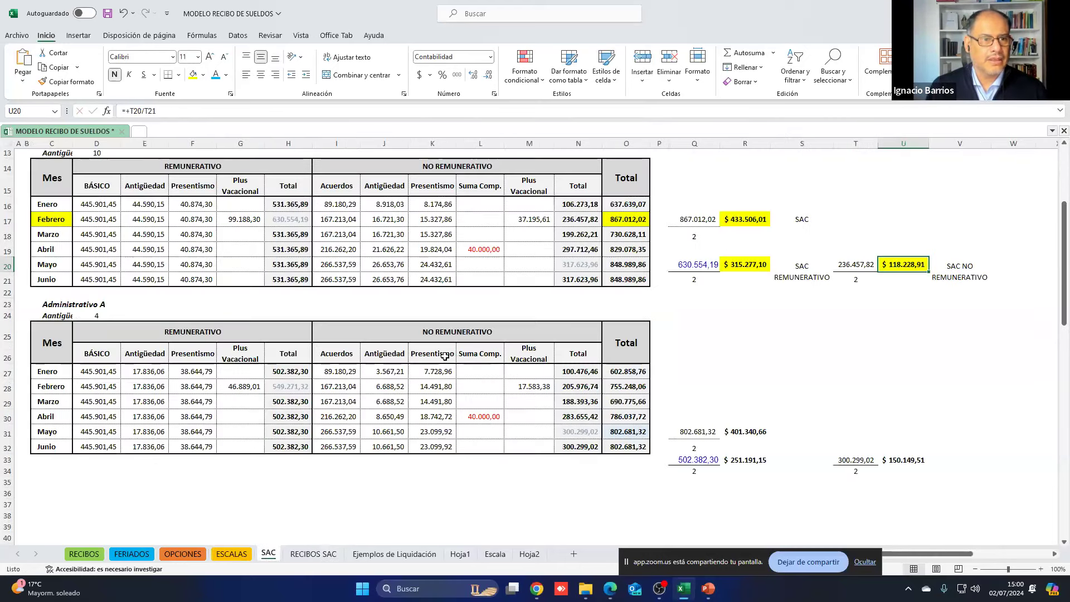
left_click(705, 222)
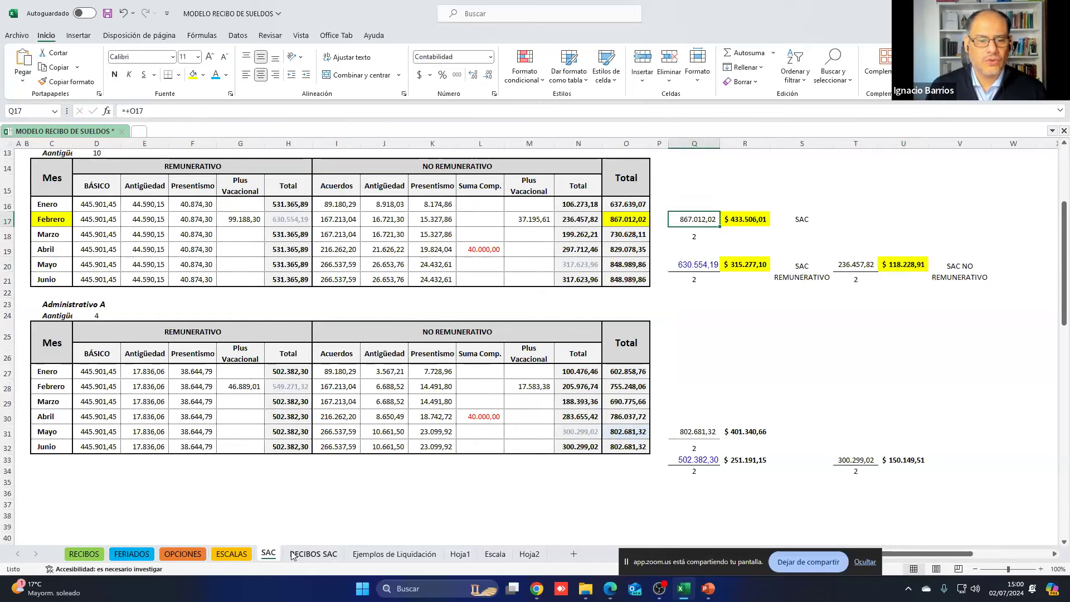
left_click(313, 553)
left_click(279, 404)
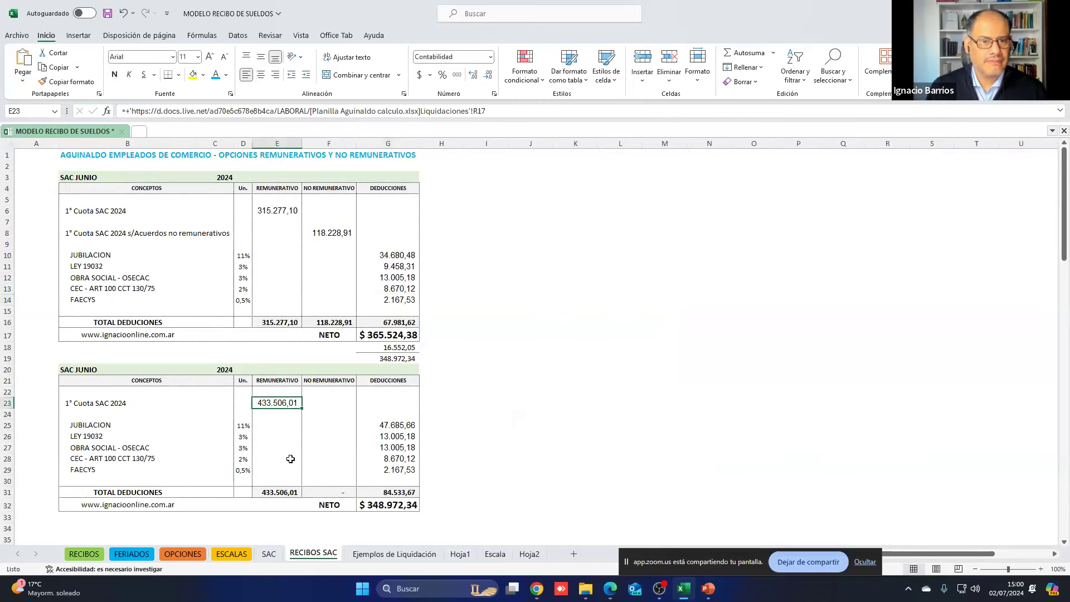
scroll(290, 460, "down", 1)
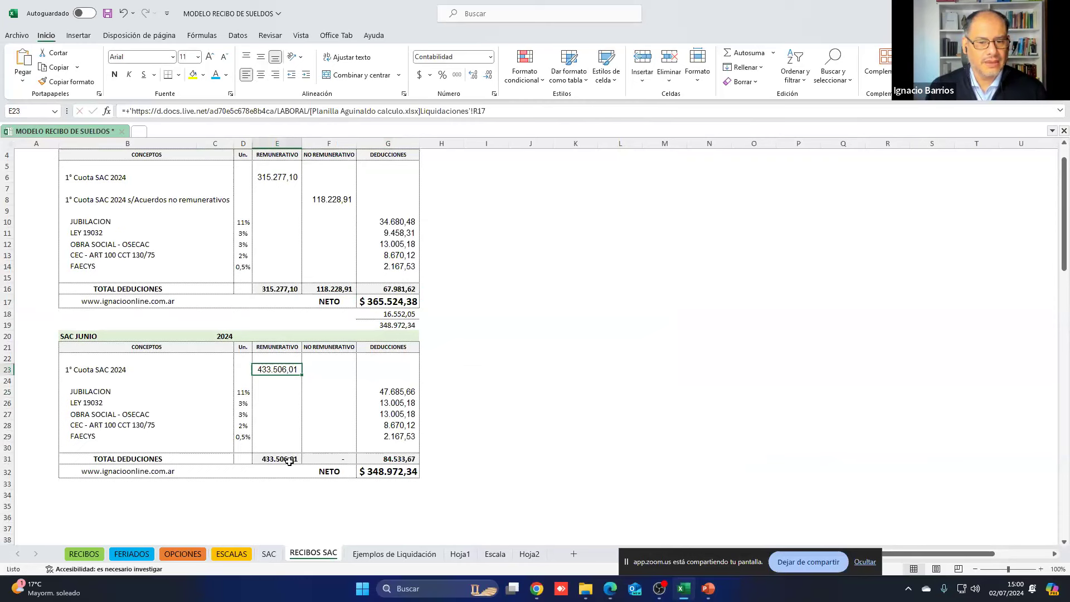
Step: Compare the first receipt's remunerative and non-remunerative totals with the second receipt's JUBILACION and OBRA SOCIAL - OSECAC deduction formulas
left_click_drag(281, 289, 310, 286)
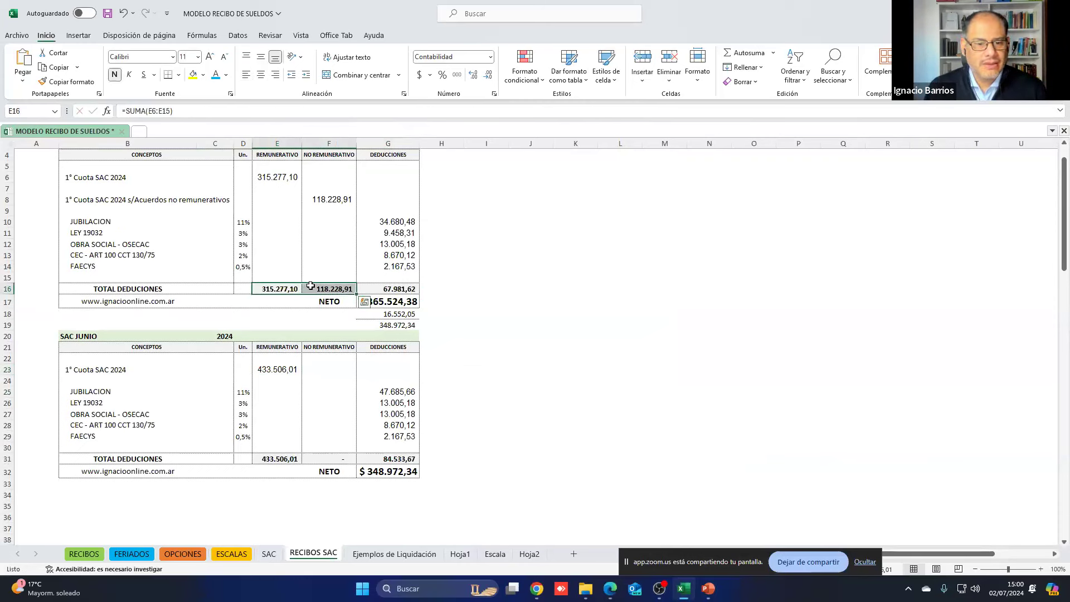
left_click(399, 391)
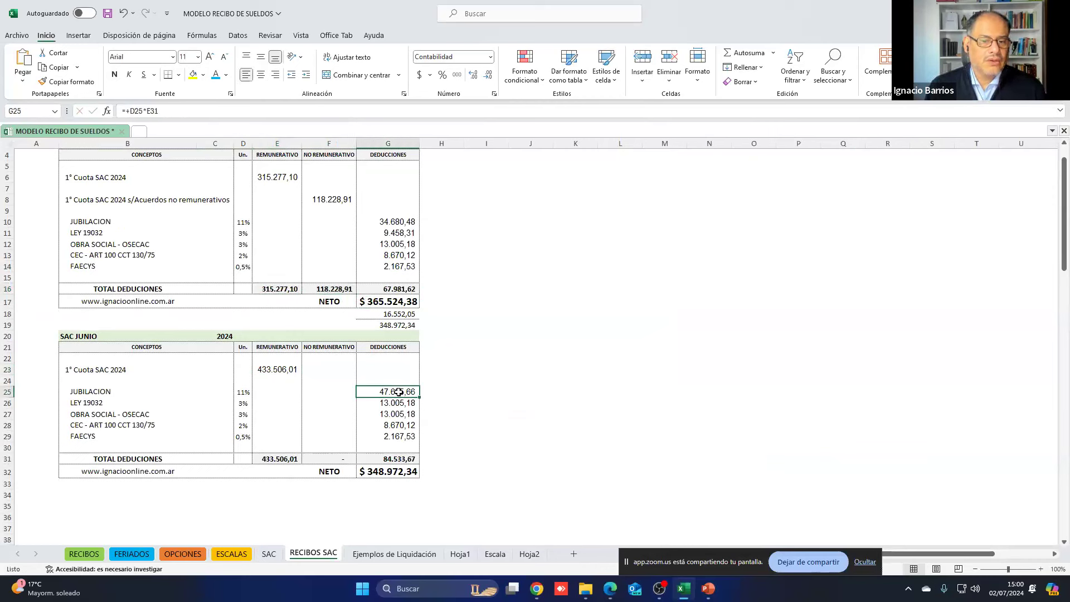
double_click(399, 392)
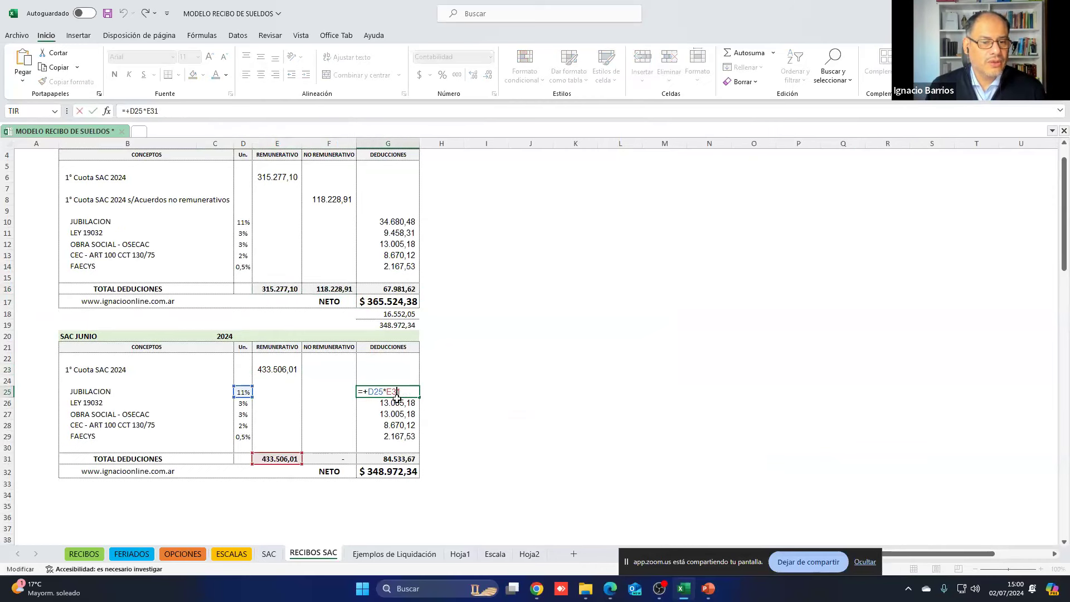
key("Return")
left_click(389, 414)
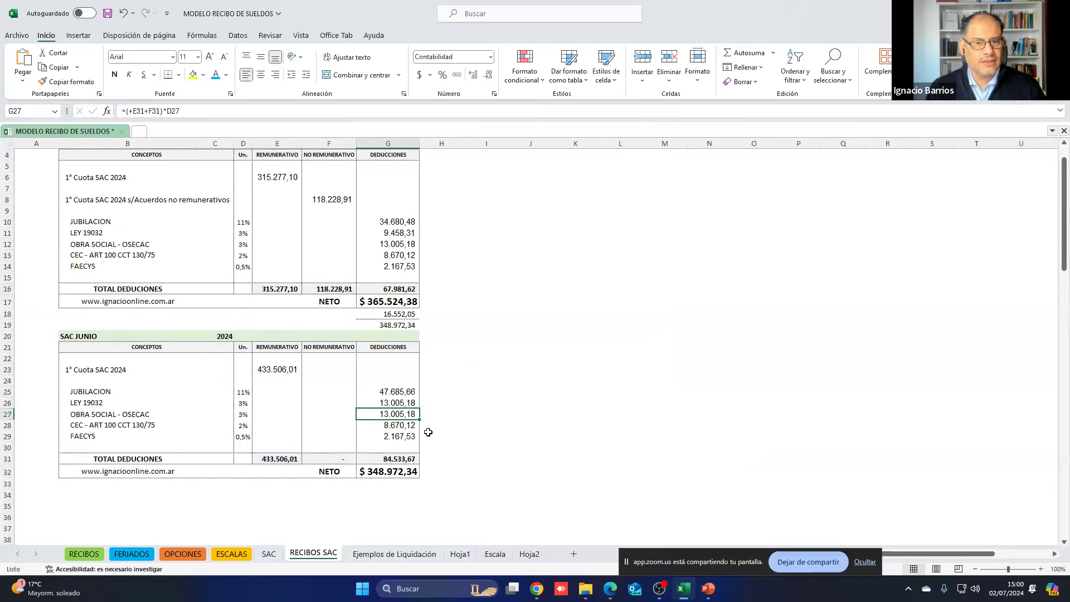
Step: Fill the first receipt's OBRA SOCIAL - OSECAC, CEC - ART 100 CCT 130/75 and FAECYS deductions in G12:G14 with yellow
left_click_drag(386, 244, 386, 267)
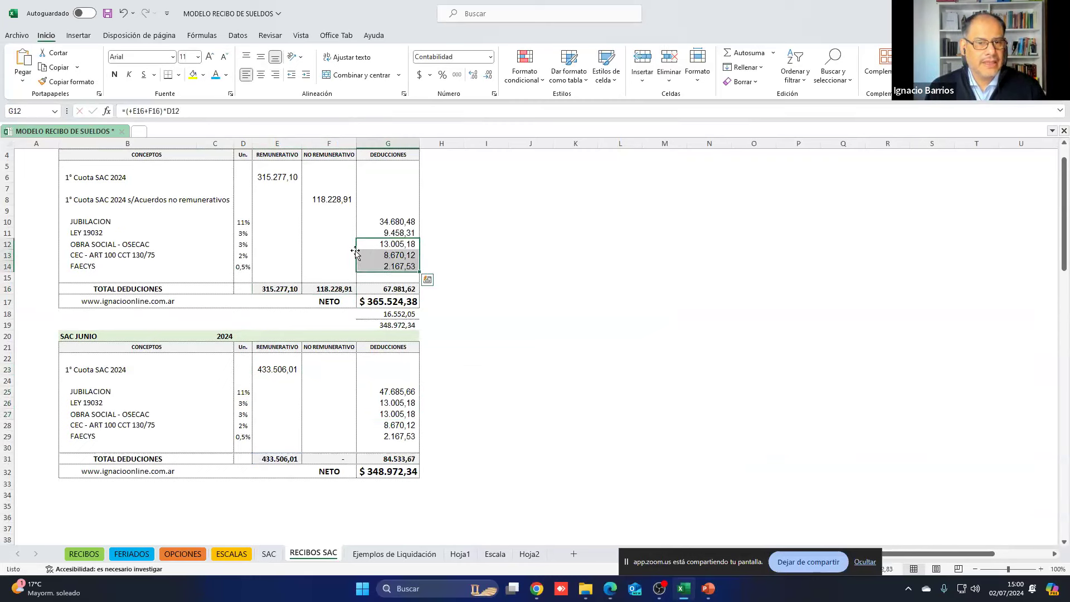
left_click(192, 75)
left_click_drag(388, 415, 389, 437)
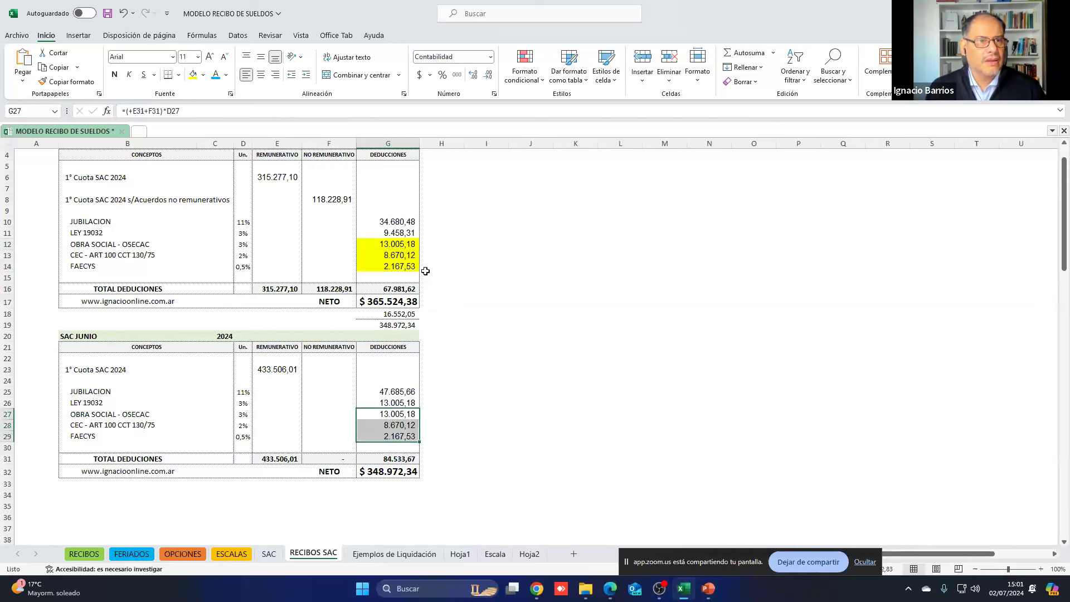
left_click(489, 377)
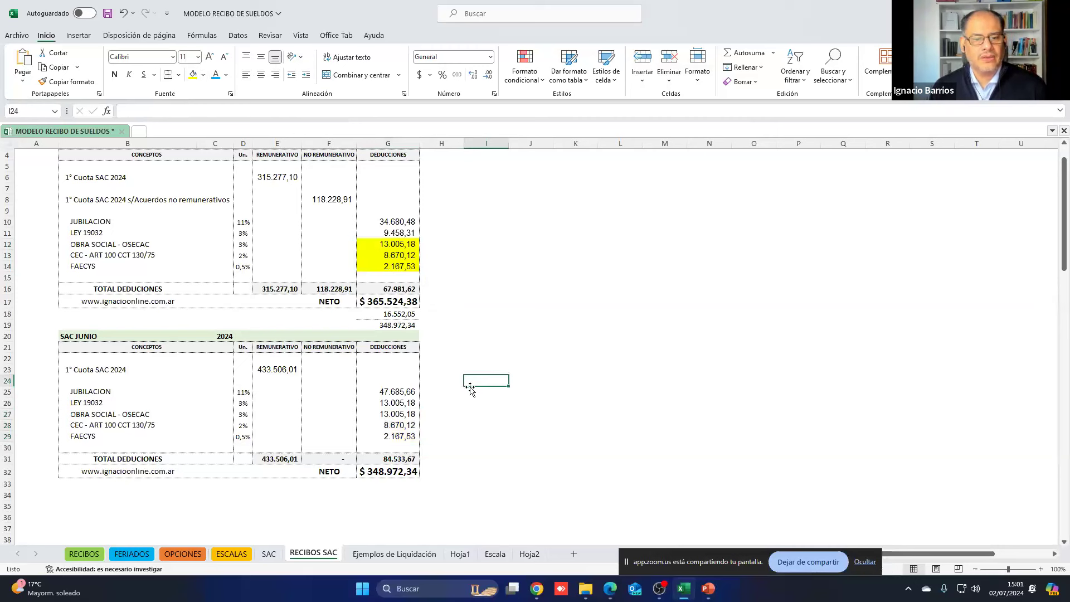
Step: Fill both receipts' NETO amounts and the second receipt's 1° Cuota SAC 2024 amount in E23 with yellow
left_click(389, 303)
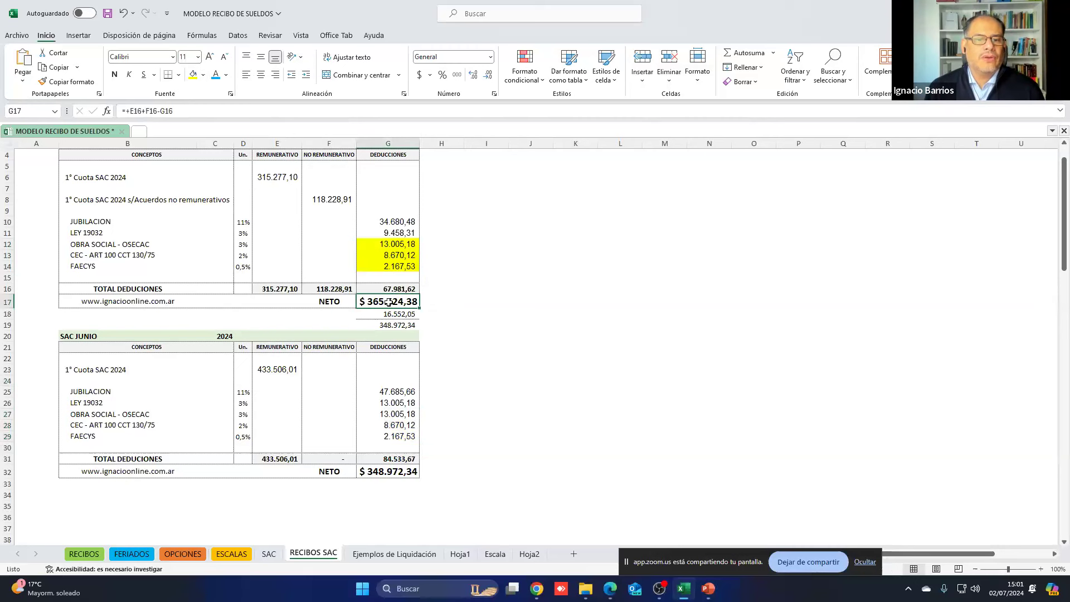
left_click(383, 473)
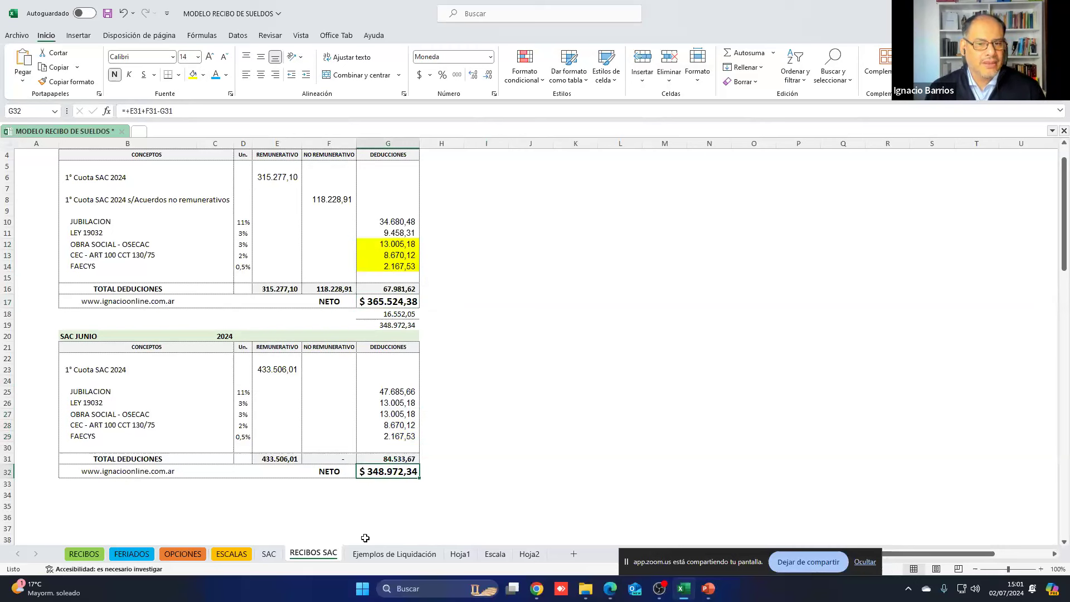
left_click(192, 75)
left_click(388, 301)
left_click(193, 74)
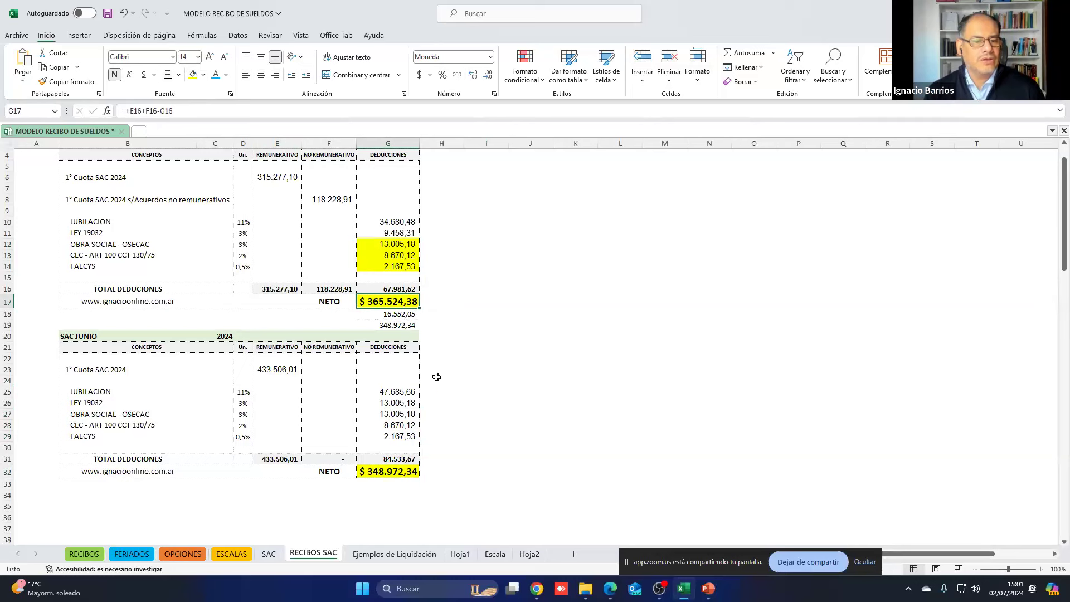
left_click(276, 366)
left_click(192, 74)
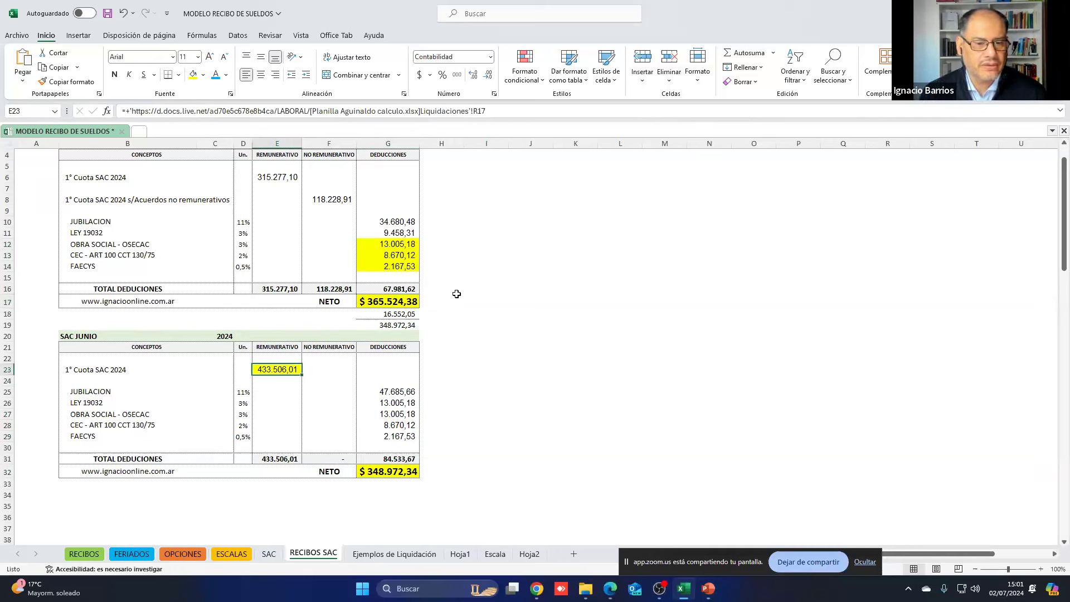
Step: Compare the two receipts' NETO amounts, the fully remunerative SAC amount, and the JUBILACION and LEY 19032 deductions
left_click(392, 472)
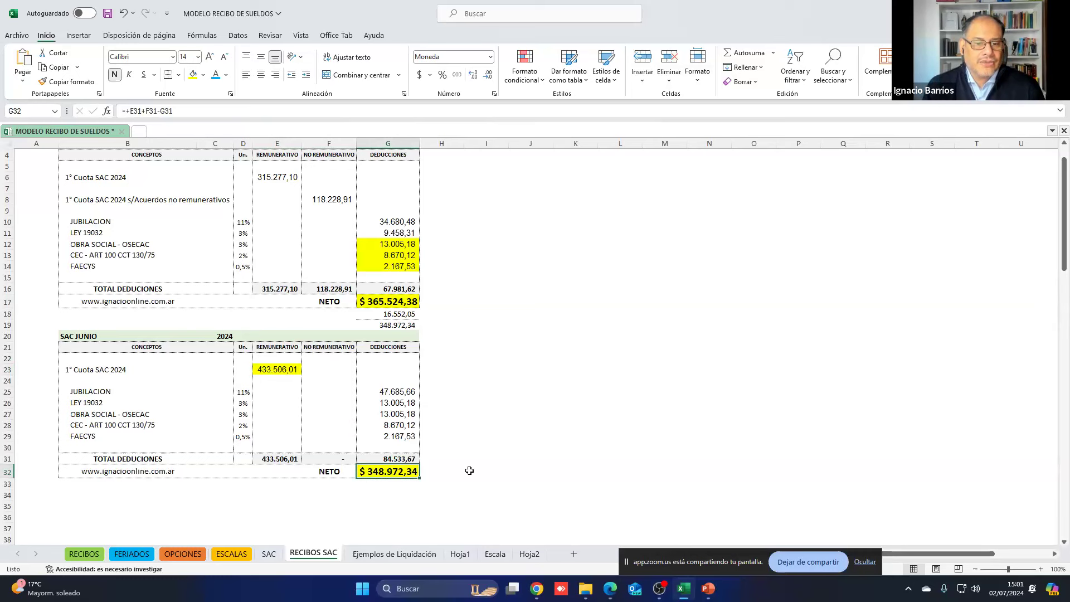
left_click_drag(406, 392, 405, 423)
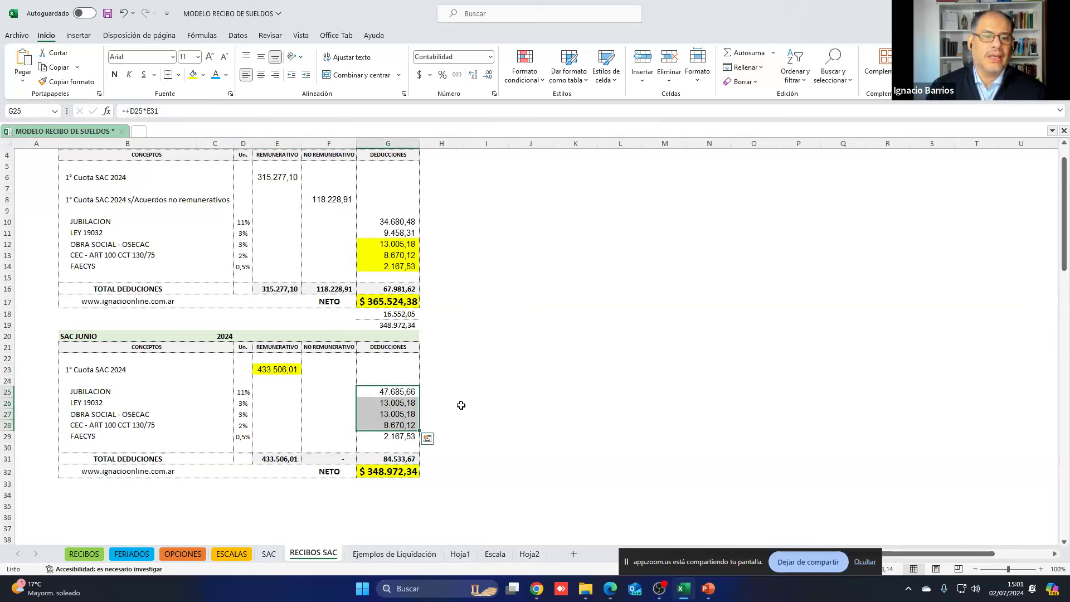
left_click(265, 370)
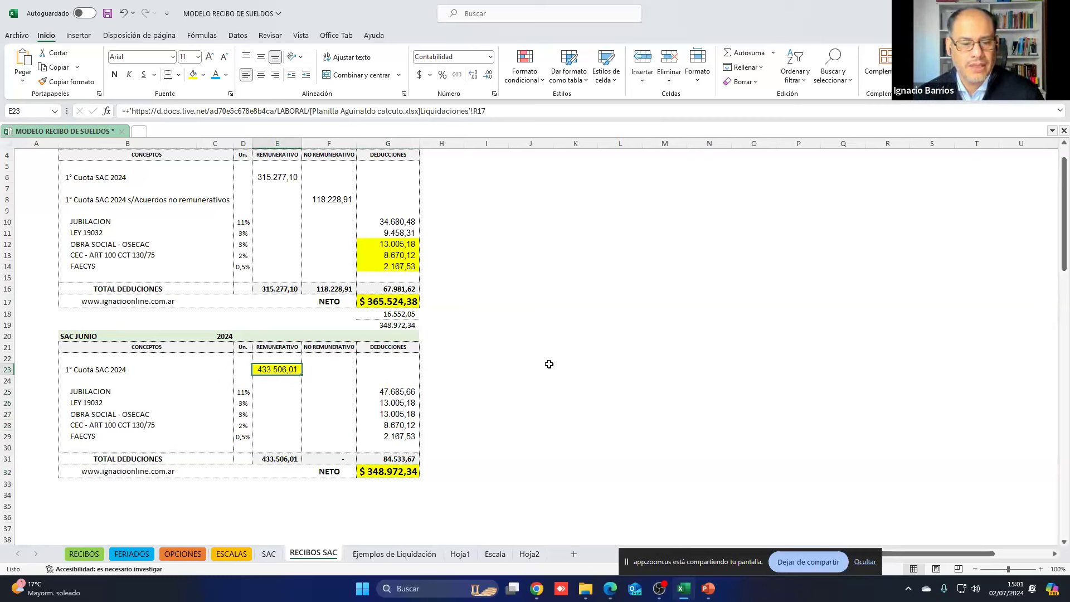
left_click(377, 301)
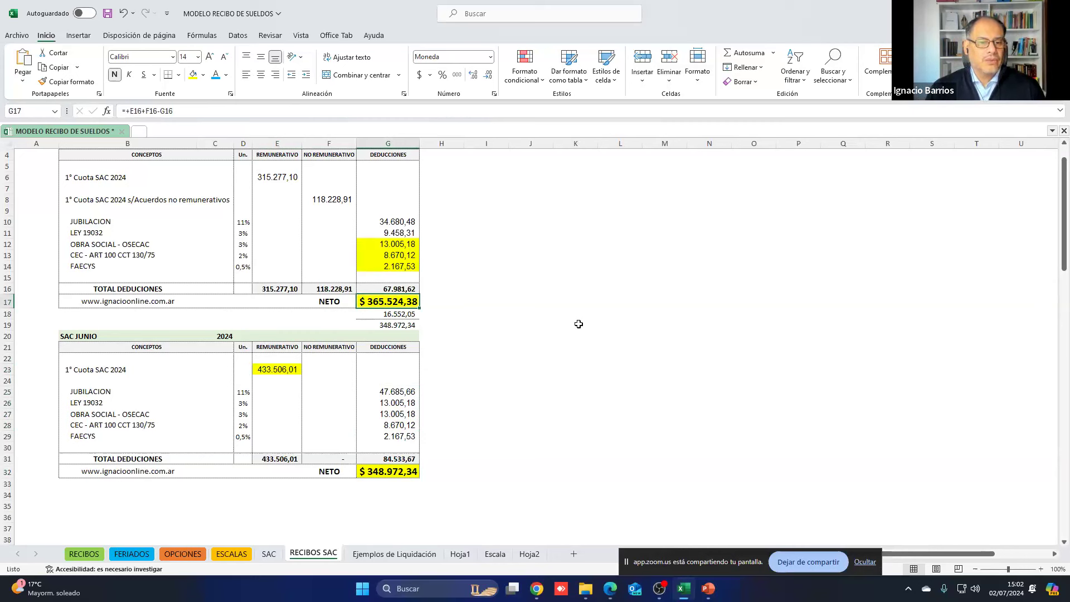
left_click_drag(396, 221, 397, 233)
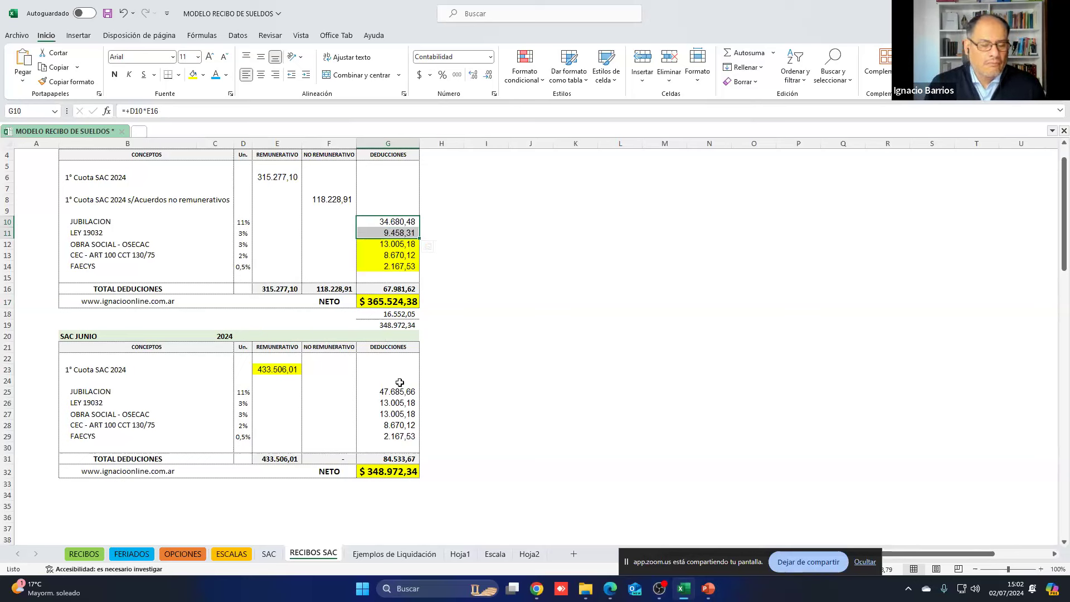
left_click(399, 383)
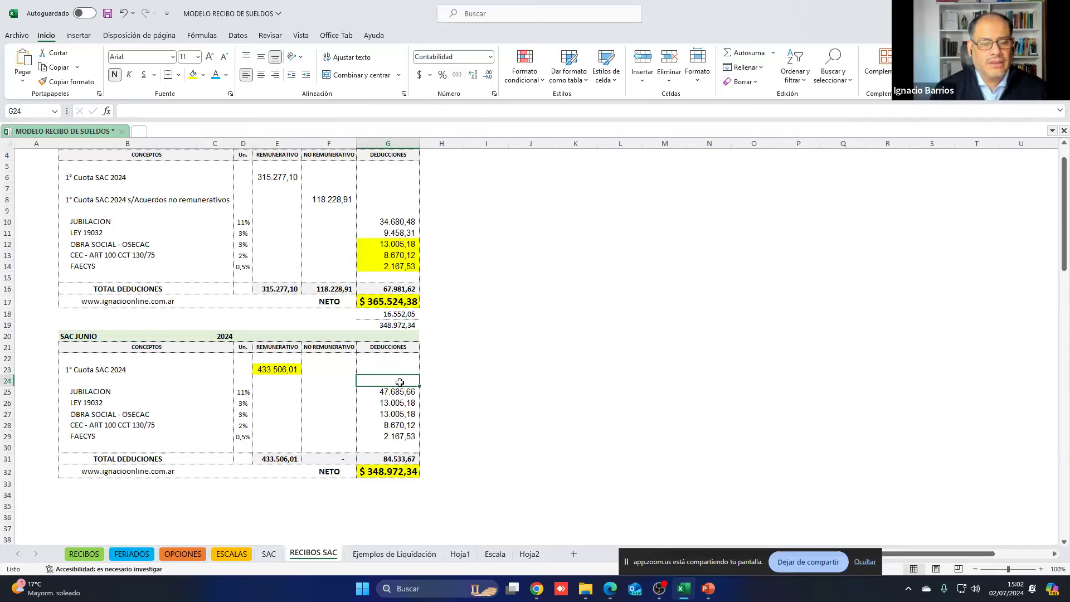
Step: On the SAC sheet, fill February's remunerative Total in H17 of the upper Administrativo A table with yellow
left_click(268, 554)
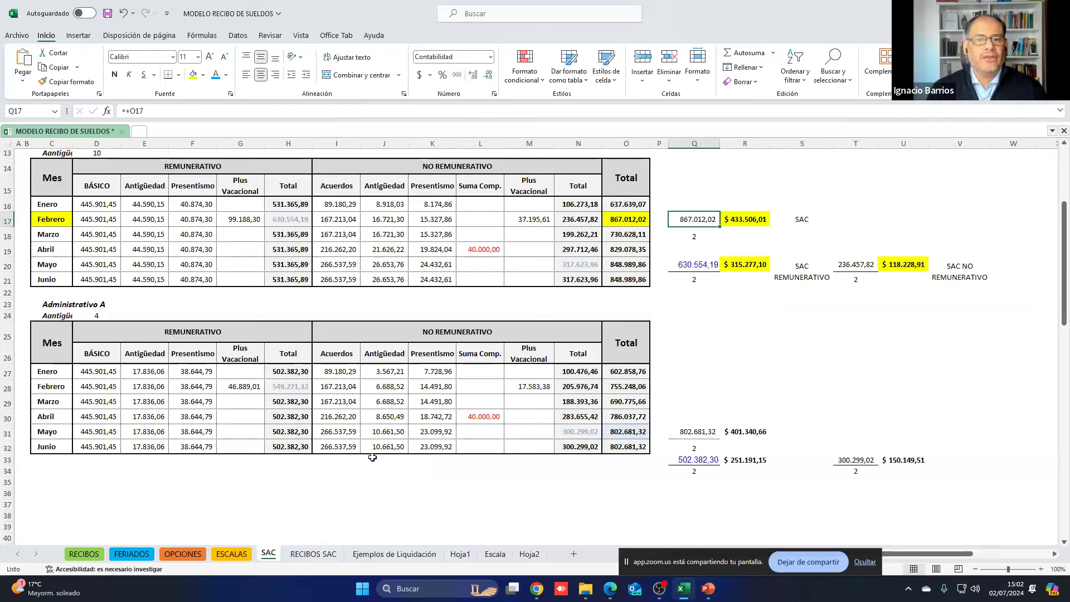
left_click(626, 217)
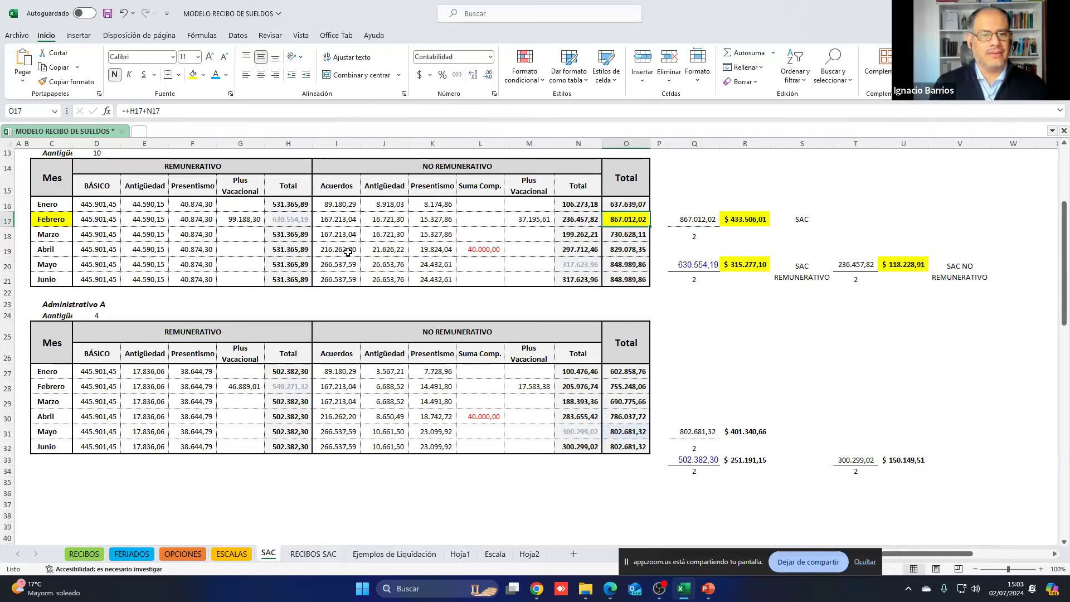
left_click_drag(97, 185, 282, 278)
left_click(297, 220)
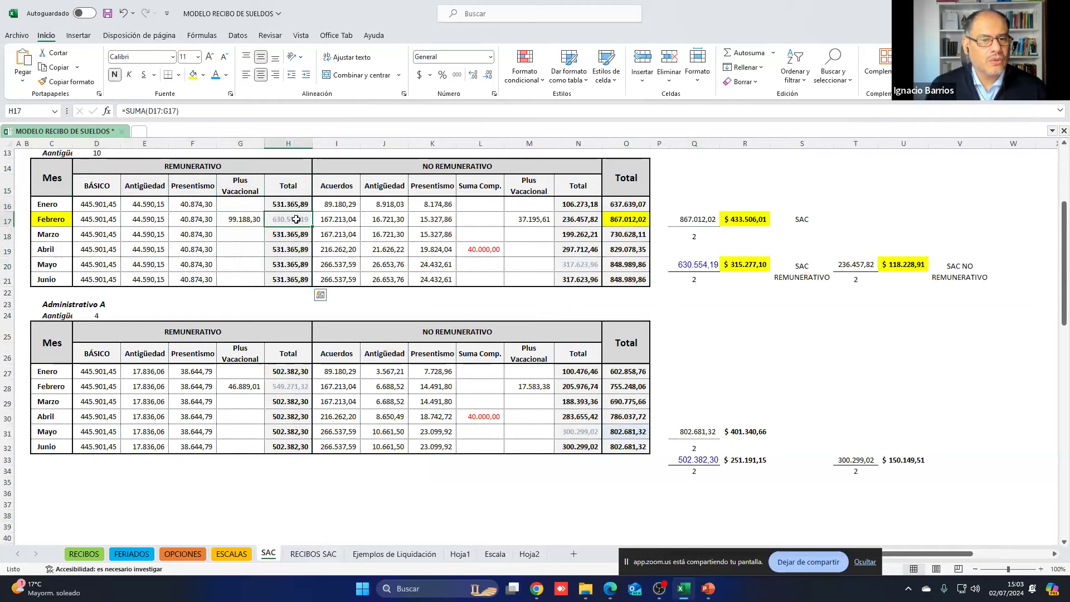
left_click(193, 75)
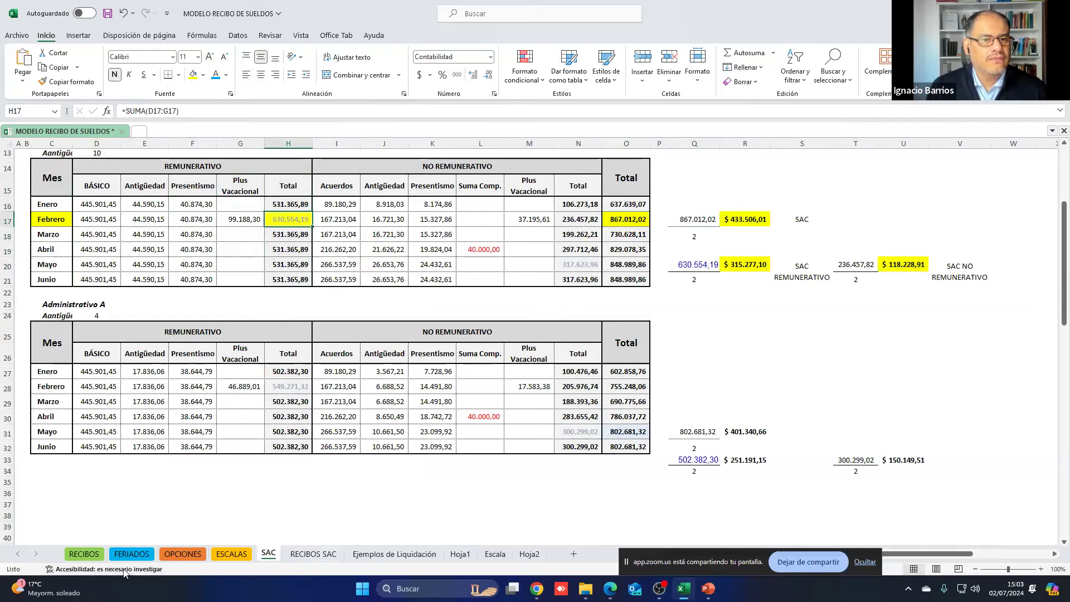
Step: Fill May's non-remunerative Total in N20 of the upper Administrativo A table with yellow
left_click_drag(337, 206, 580, 278)
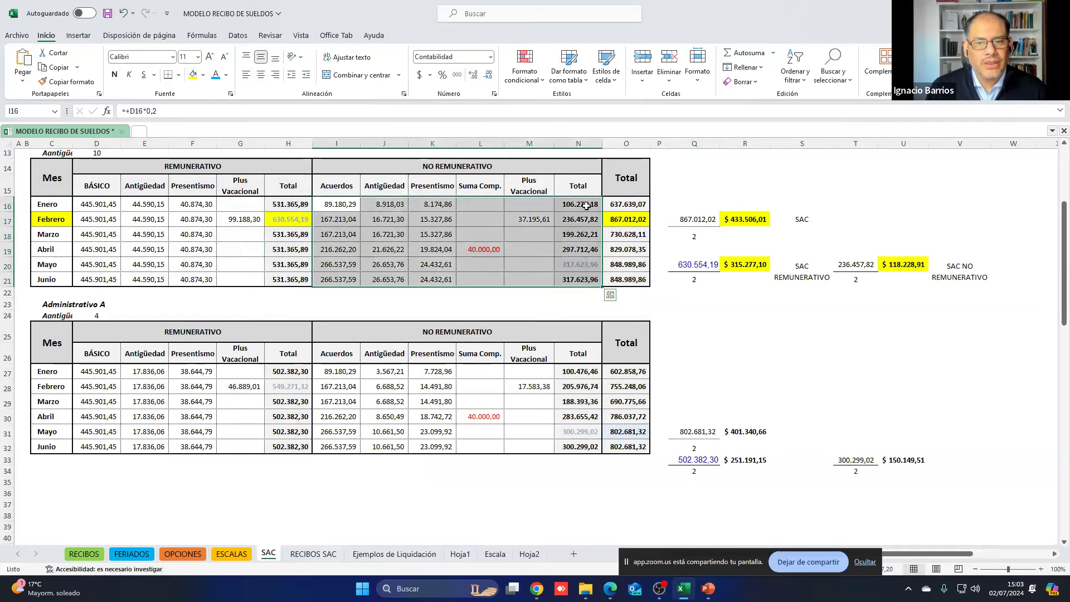
left_click(581, 266)
left_click(193, 74)
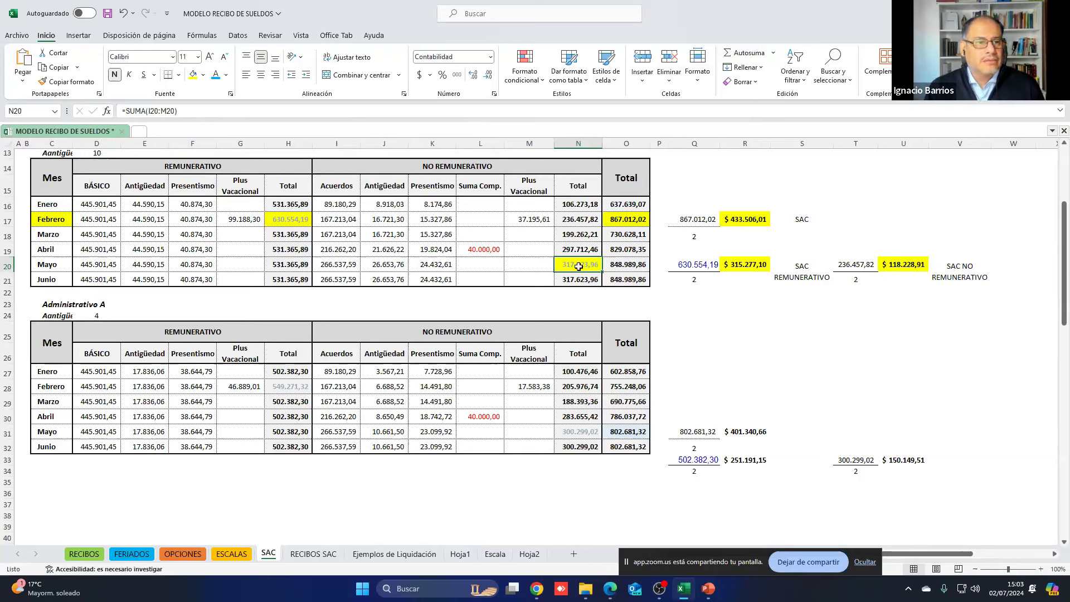
Step: Examine April's Suma Comp. amount against the non-remunerative Acuerdos, Antigüedad, Presentismo and Total columns of the upper table
left_click(482, 249)
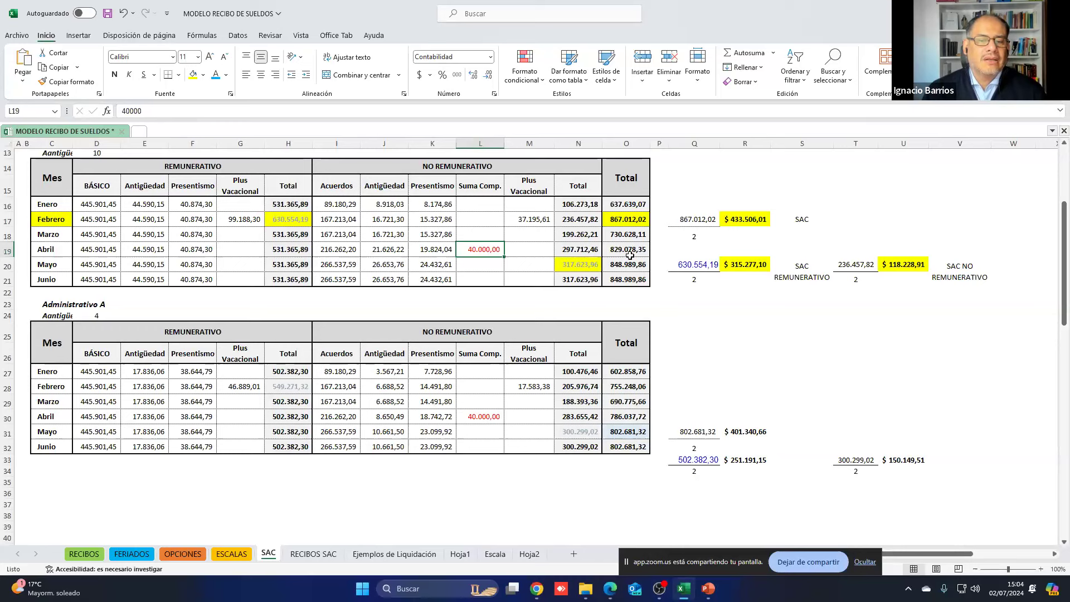
left_click_drag(592, 204, 589, 270)
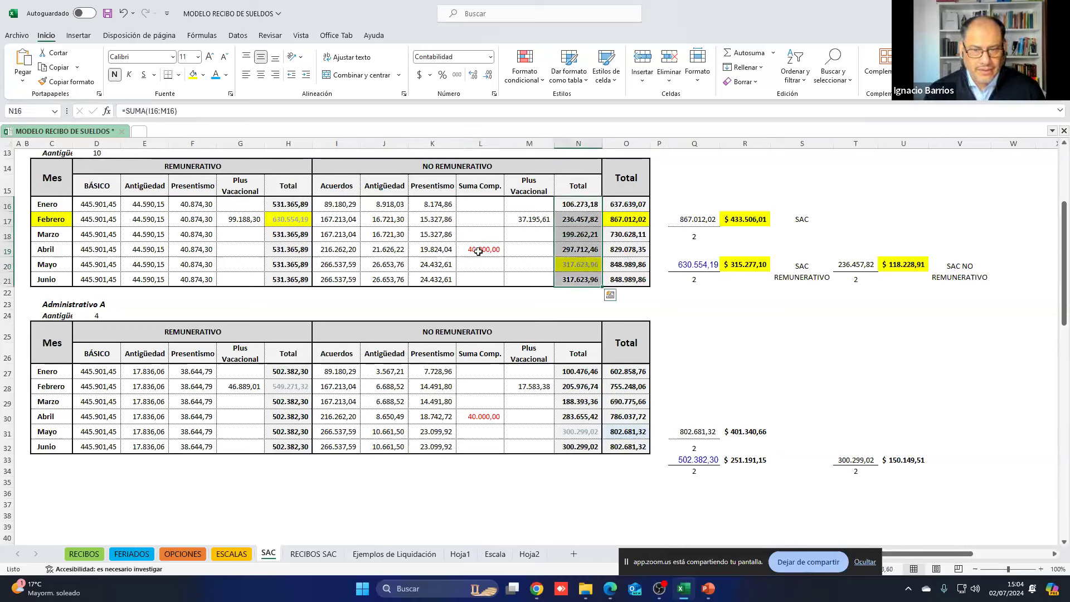
left_click_drag(342, 204, 435, 278)
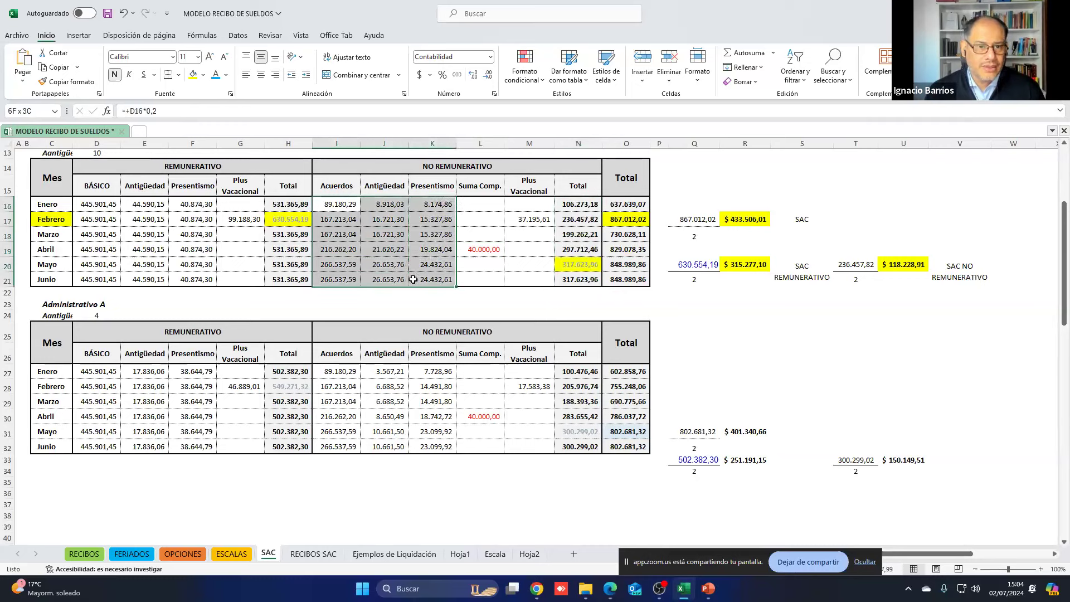
left_click(544, 277)
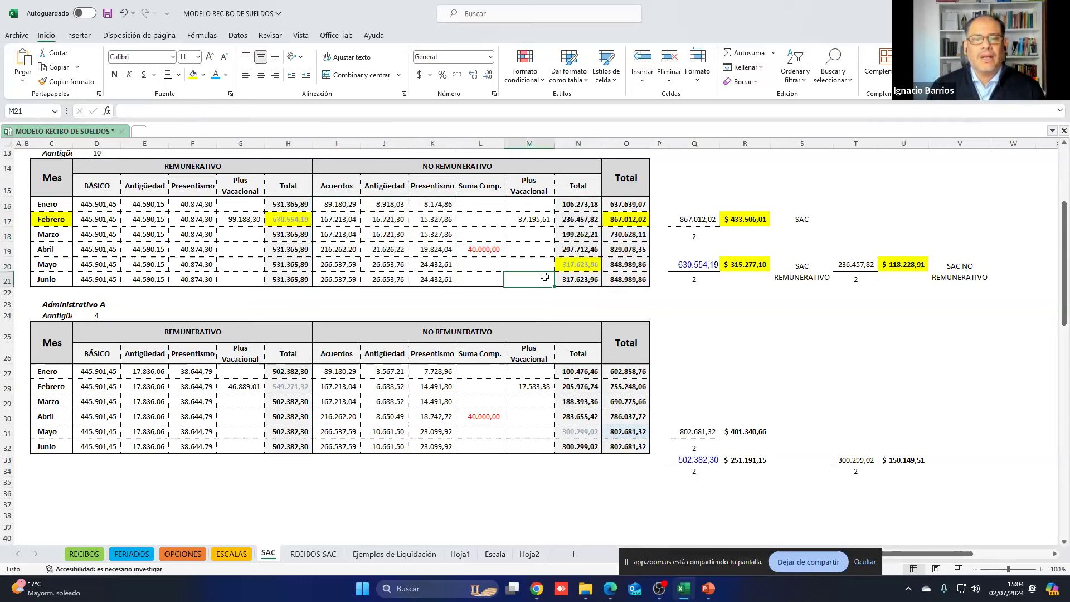
left_click_drag(352, 203, 428, 276)
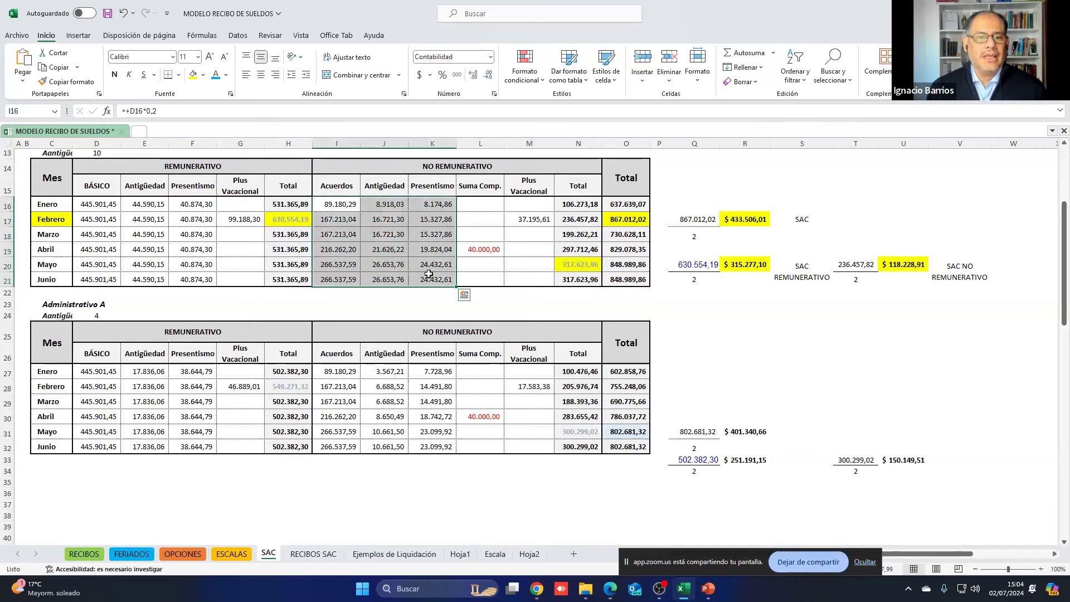
left_click(468, 250)
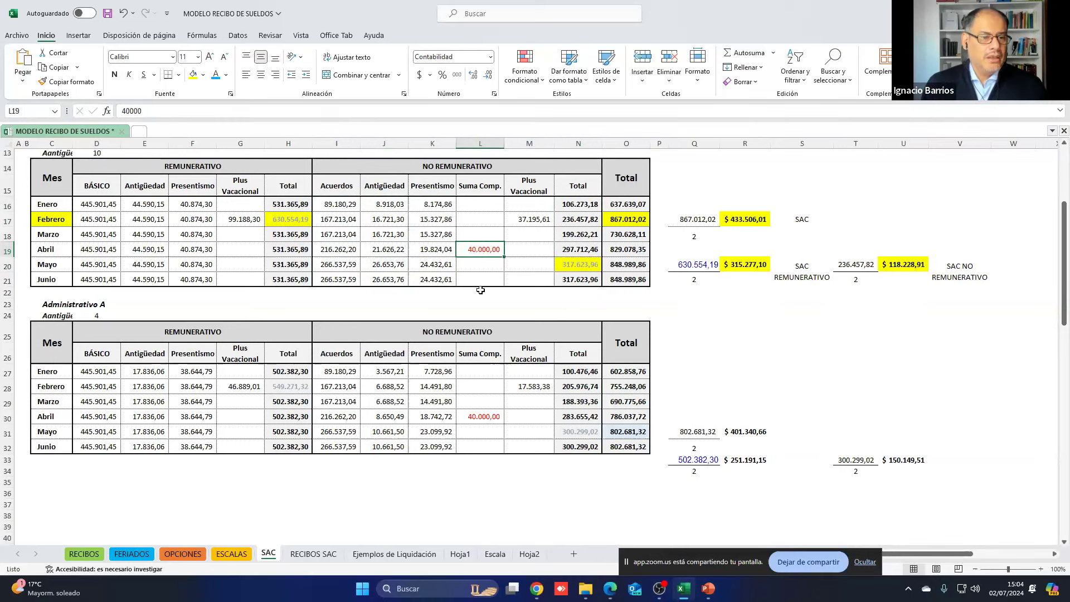
Step: Check the years of seniority in D24 and June's non-remunerative Total in the lower Administrativo A table
left_click(98, 316)
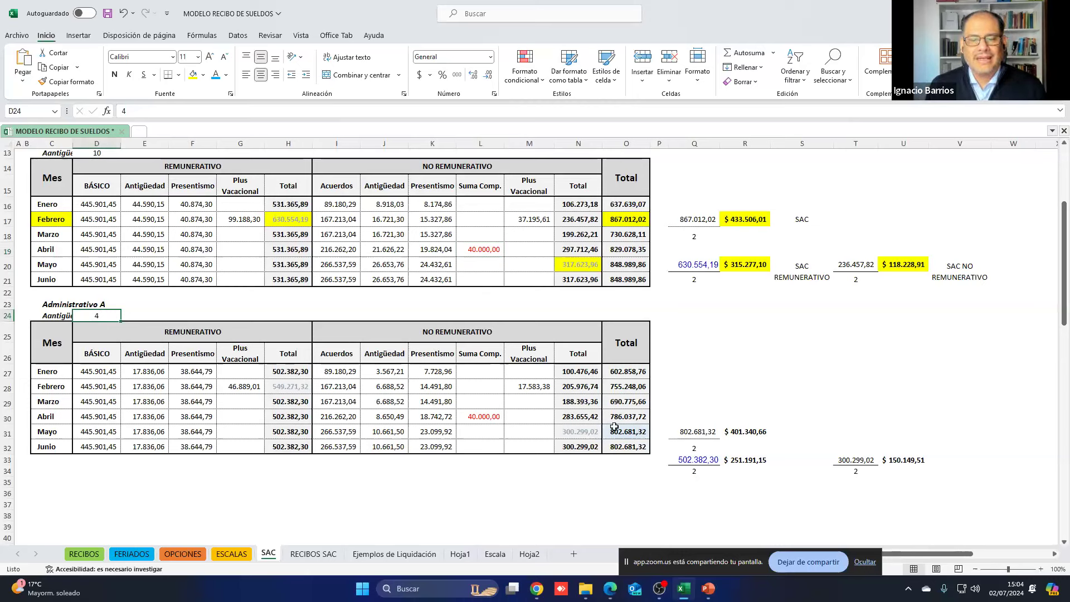
left_click(581, 446)
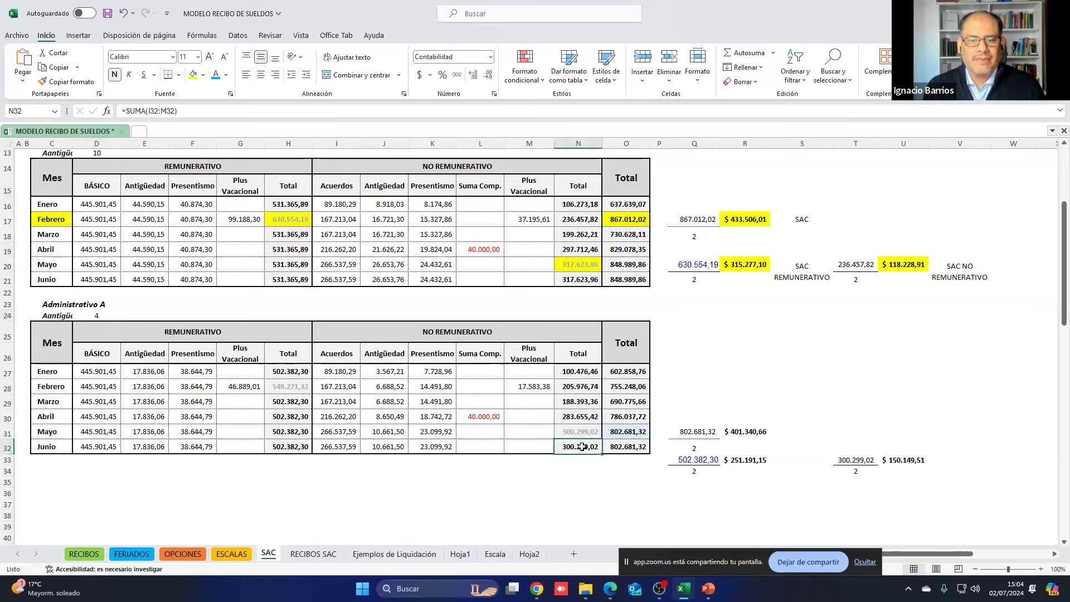
scroll(613, 447, "down", 1)
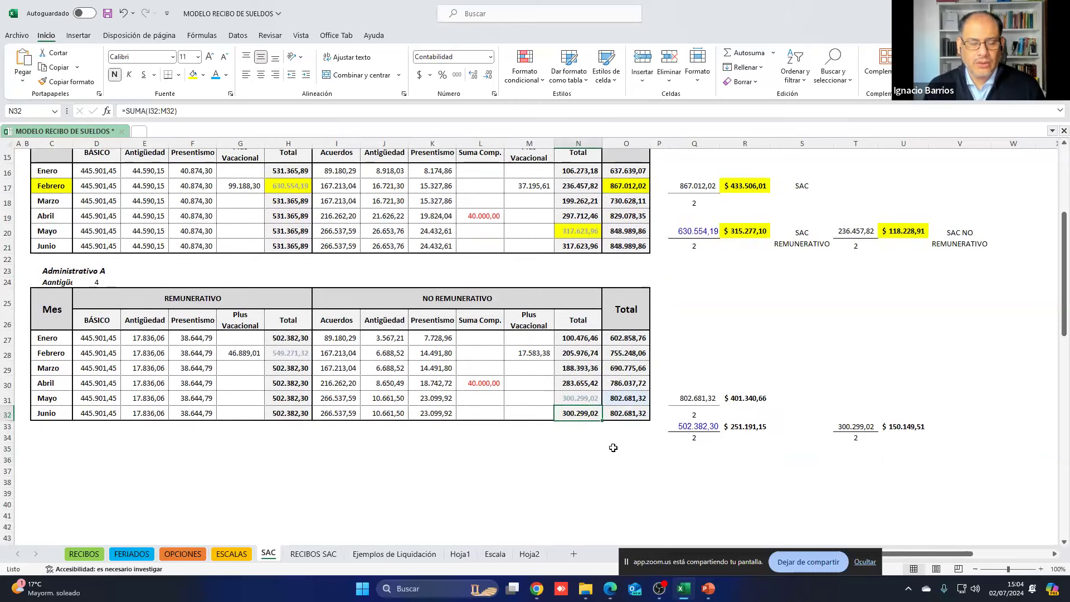
Step: Review February's non-remunerative Total in N17 and the whole February row of the upper Administrativo A table
left_click(579, 208)
left_click(579, 185)
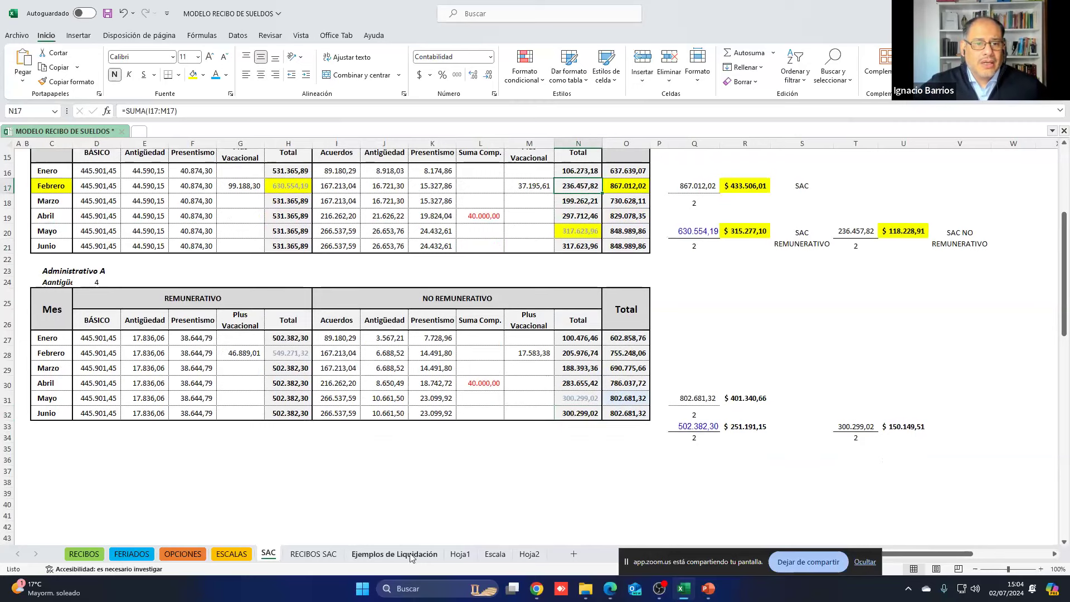
left_click_drag(230, 218, 220, 142)
left_click(223, 179)
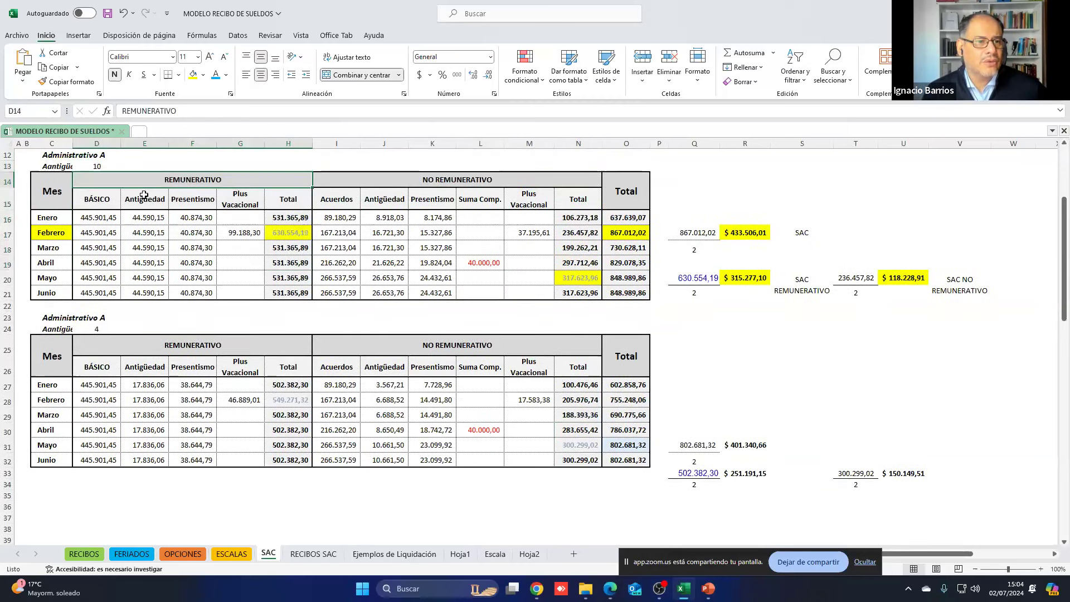
left_click(578, 233)
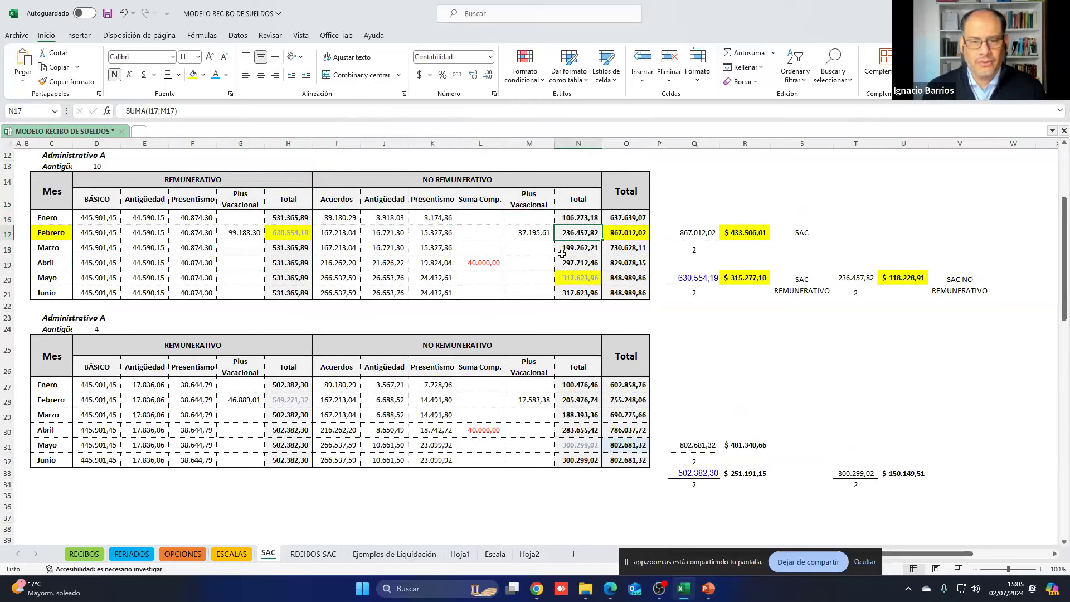
left_click_drag(616, 232, 64, 234)
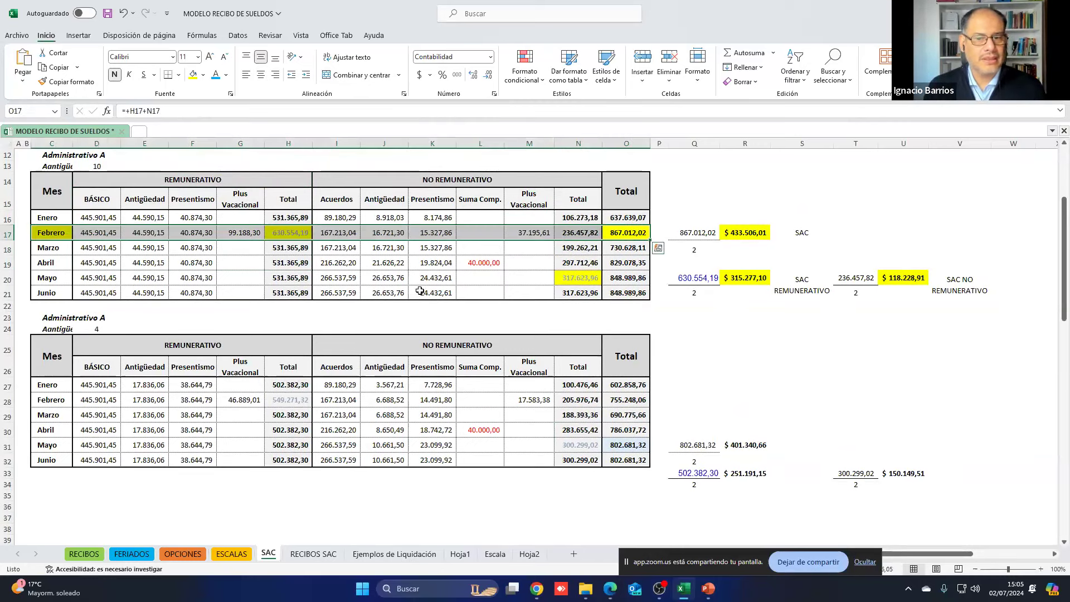